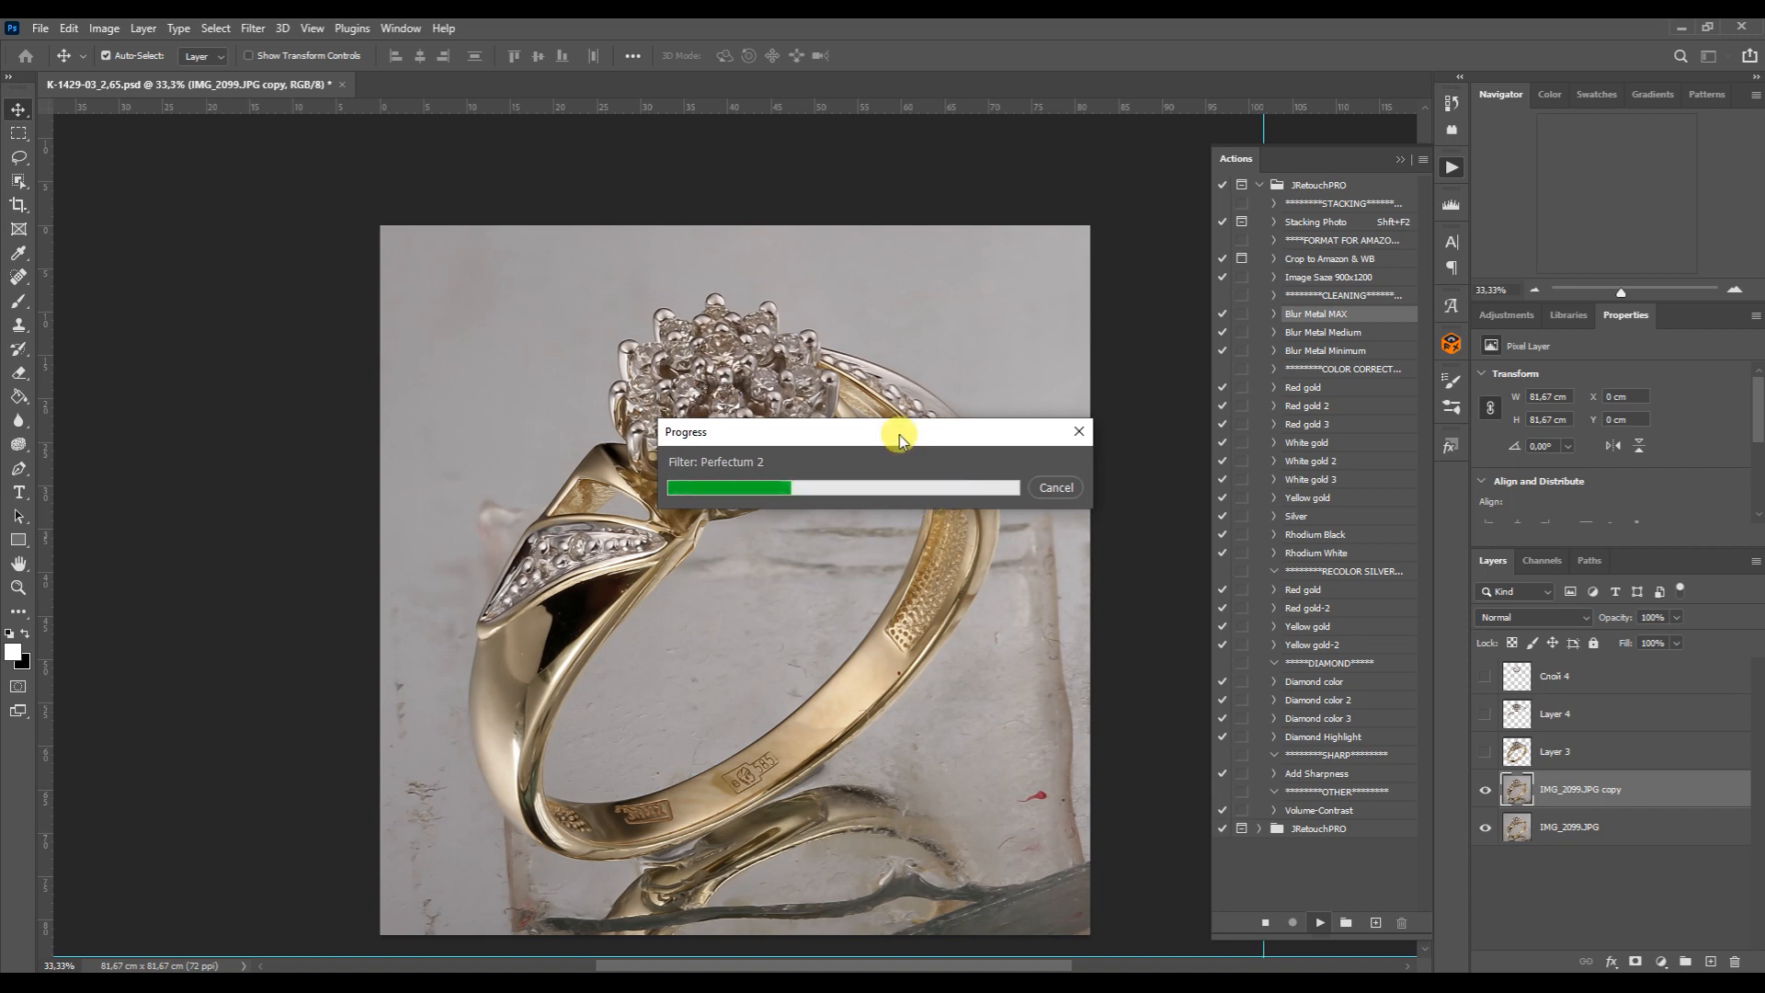
# Add a layer mask to the IMG_2099.JPG copy layer and activate the Brush tool for painting on it
pyautogui.click(1634, 961)
pyautogui.rightClick(18, 302)
pyautogui.click(53, 301)
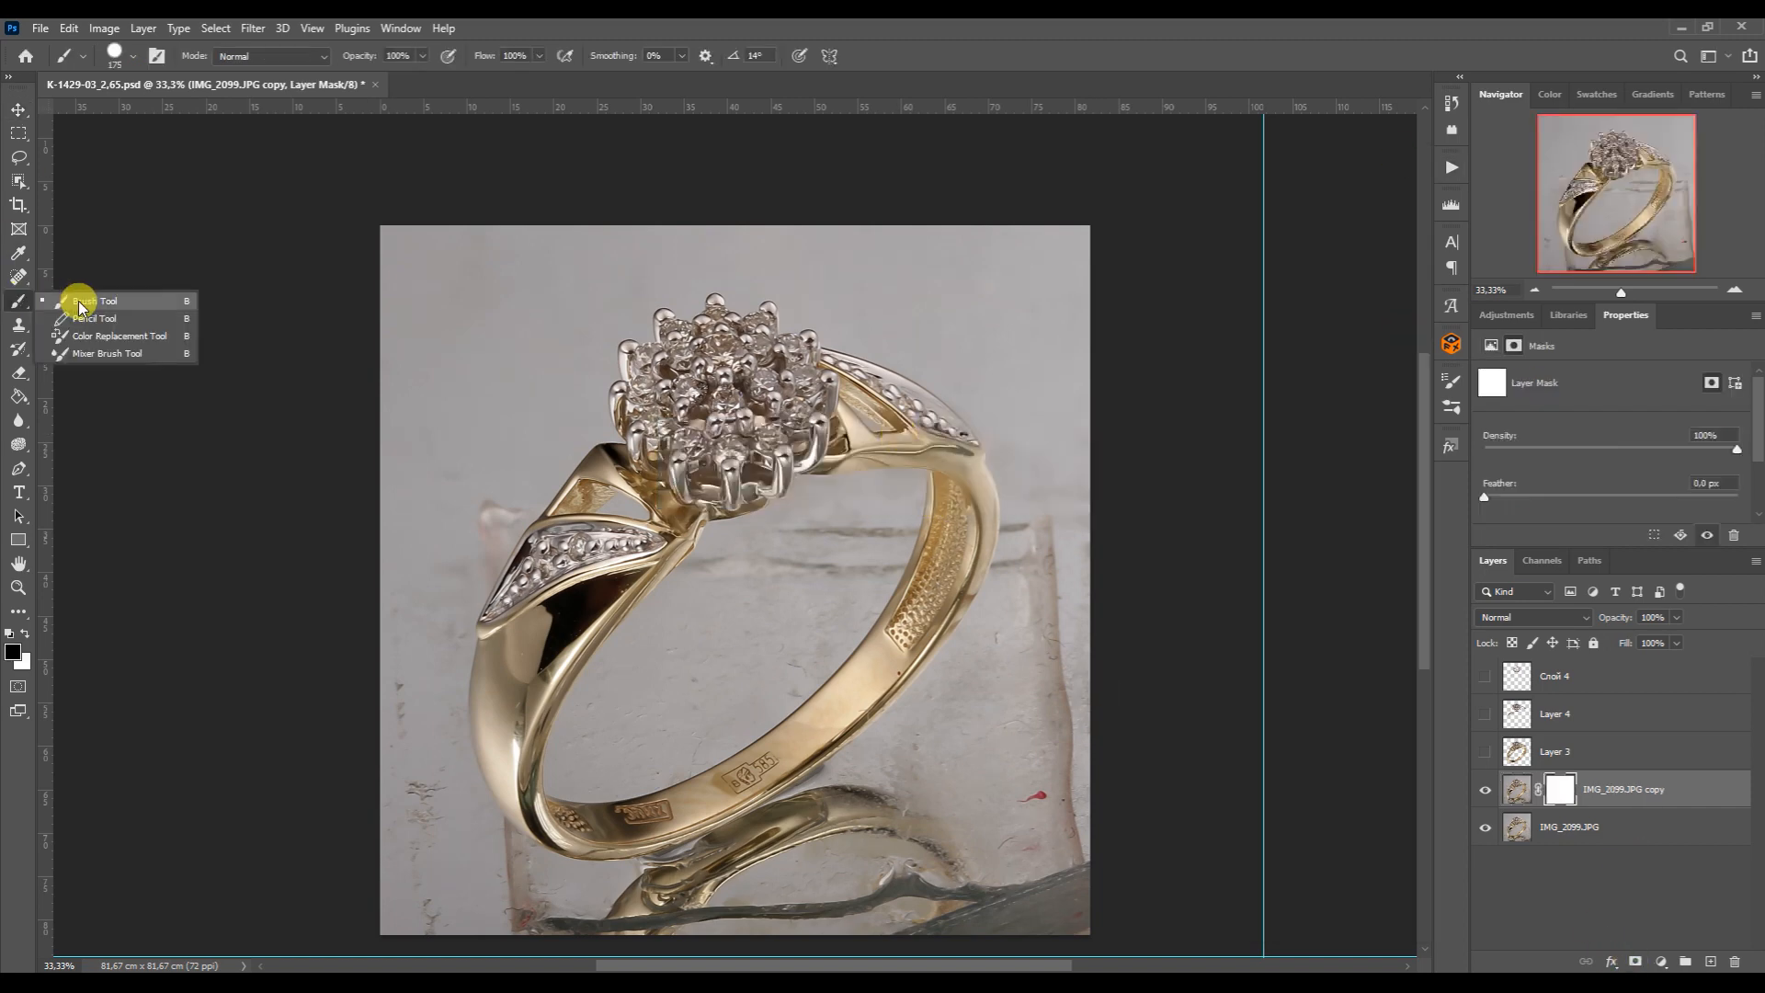
# With a small black brush, mask the blur off the grainy inner band and the textured openings beside the stone cluster
pyautogui.hotkey('ctrl', '+')
pyautogui.hotkey('ctrl', '+')
pyautogui.press('[')
pyautogui.press('[')
pyautogui.press('[')
pyautogui.press('[')
pyautogui.press('[')
pyautogui.press('[')
pyautogui.press('[')
pyautogui.press('[')
pyautogui.press('[')
pyautogui.rightClick(1161, 456)
pyautogui.moveTo(1385, 603); pyautogui.dragTo(1259, 603)
pyautogui.moveTo(1173, 452)
pyautogui.mouseDown()
pyautogui.moveTo(1157, 440)
pyautogui.moveTo(1086, 714)
pyautogui.moveTo(1174, 488)
pyautogui.mouseUp()
pyautogui.moveTo(1055, 316); pyautogui.dragTo(1069, 322)
pyautogui.moveTo(462, 455); pyautogui.dragTo(489, 439)
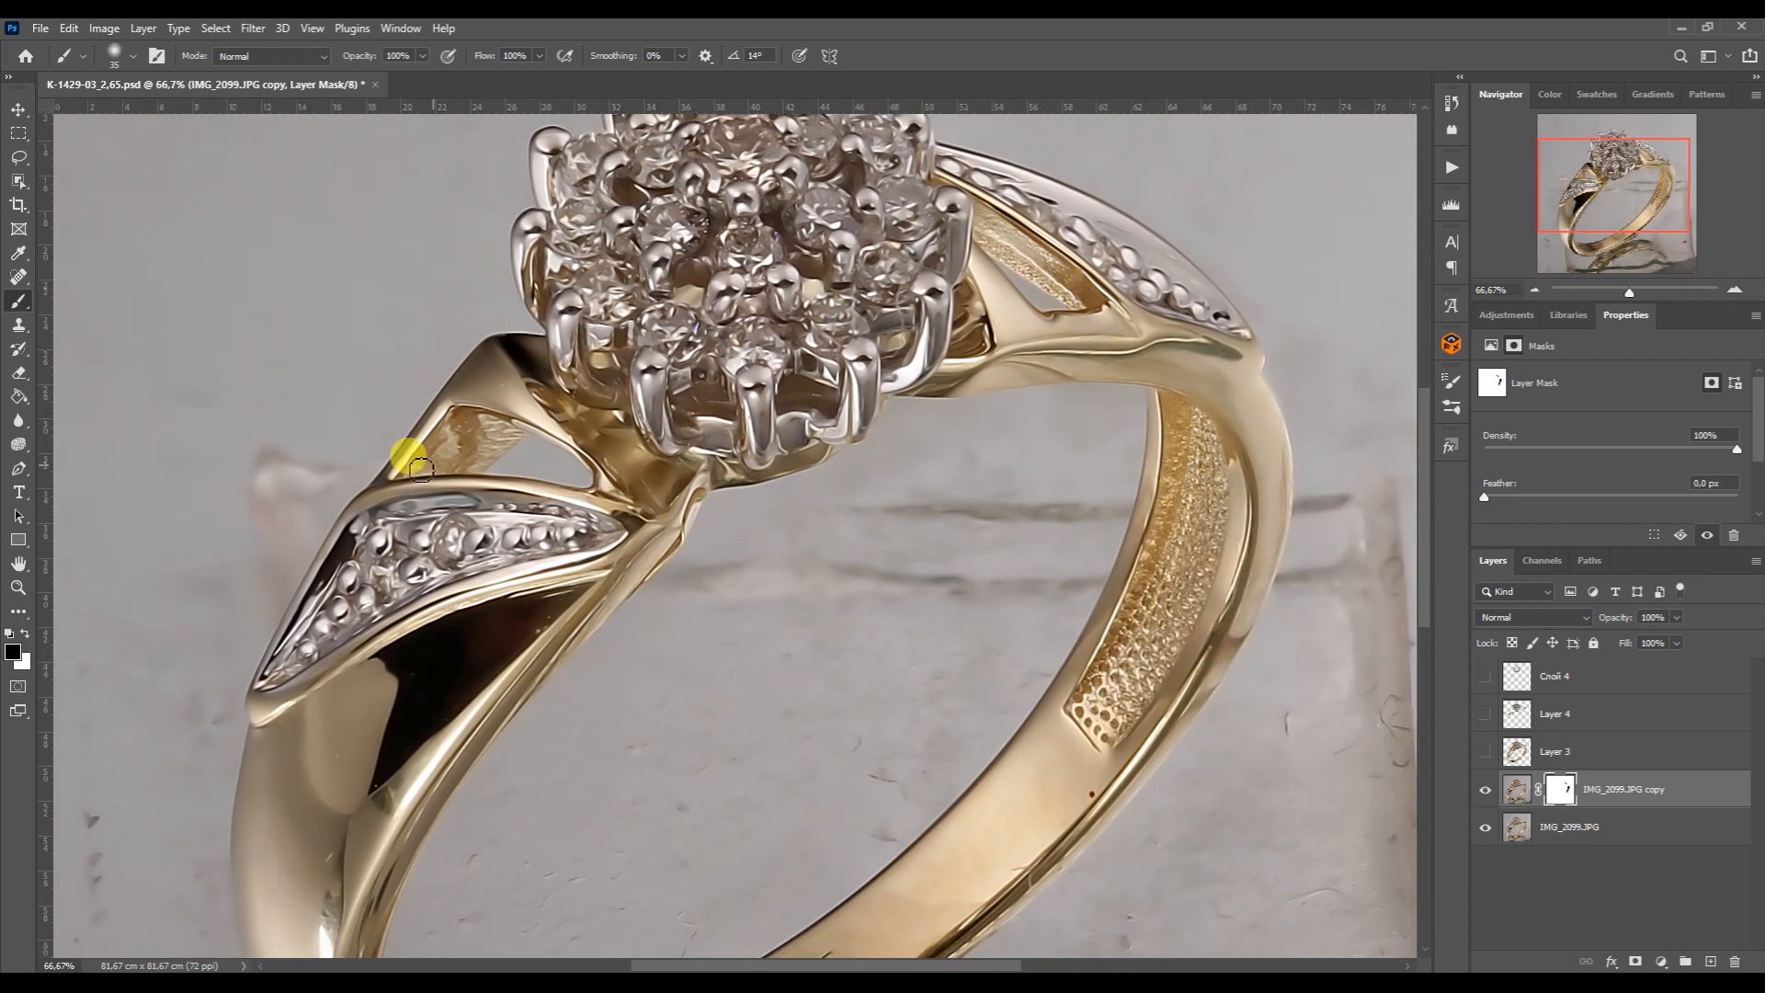
# Paint the mask black over the textured patch low inside the band and over the stone setting
pyautogui.moveTo(1604, 186); pyautogui.dragTo(1607, 226)
pyautogui.press(']')
pyautogui.moveTo(404, 706); pyautogui.dragTo(459, 739)
pyautogui.moveTo(1606, 221); pyautogui.dragTo(1606, 168)
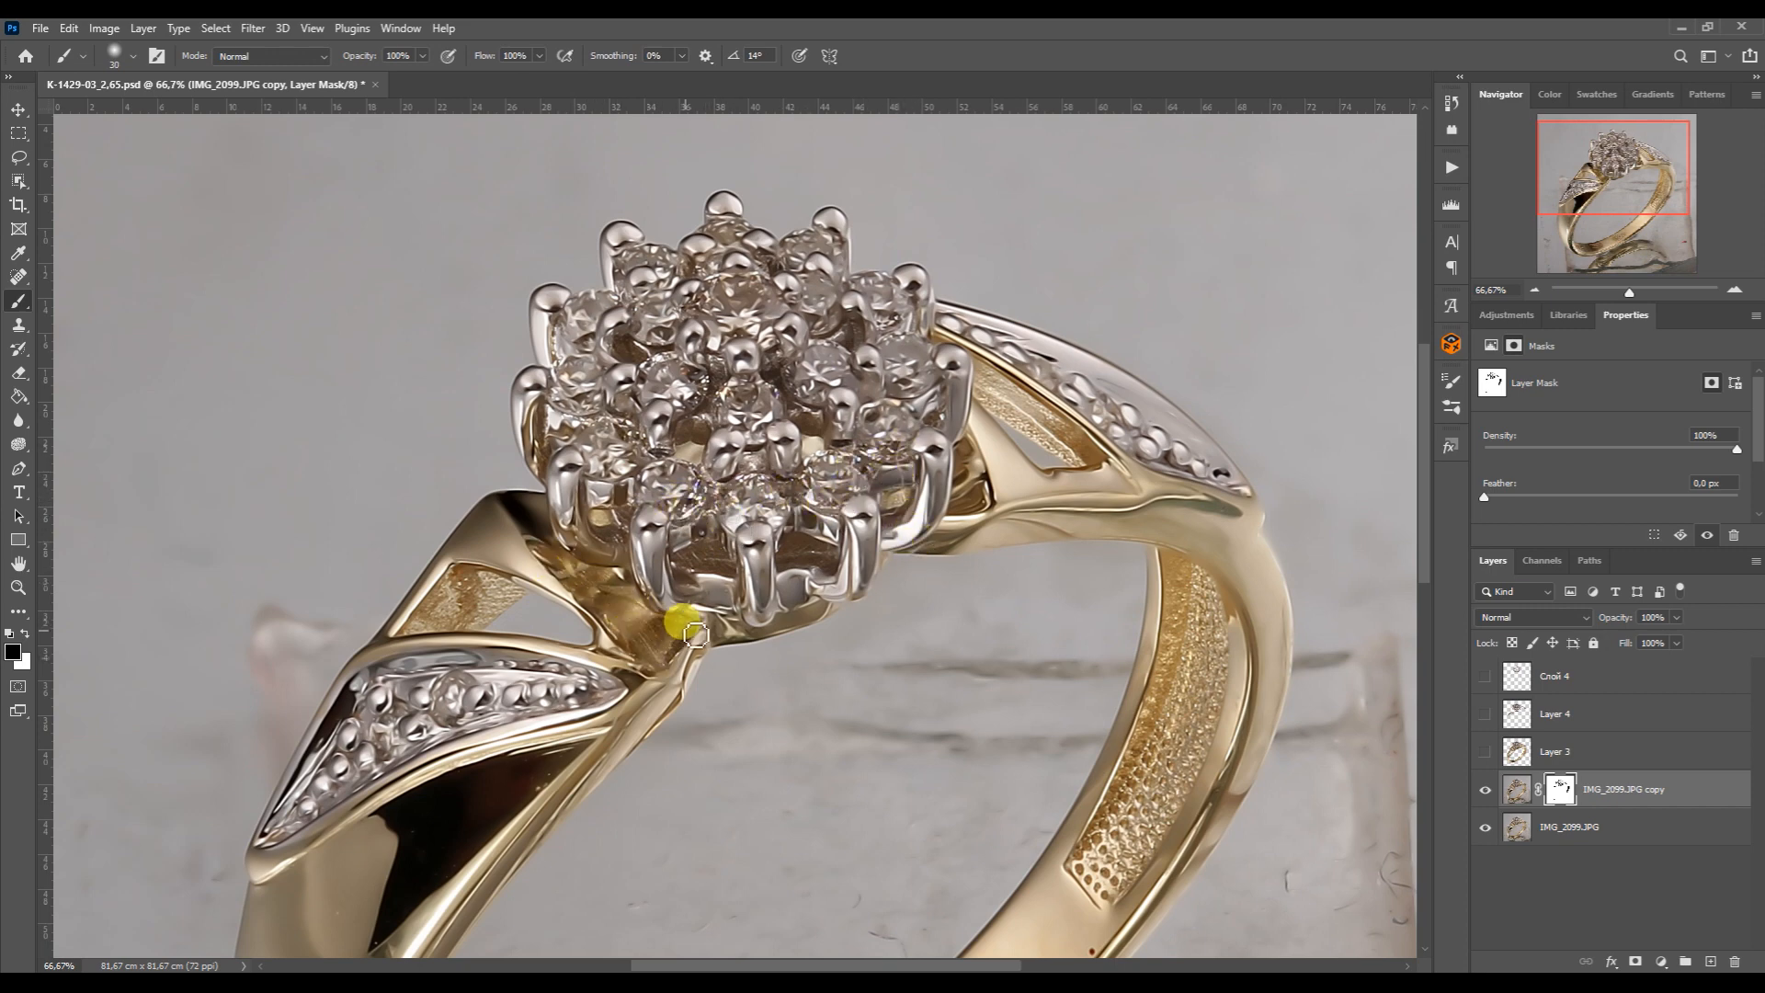
# Duplicate and merge the two IMG_2099.JPG layers into a new layer and load Layer 3's ring outline as a selection
pyautogui.scroll(-1, 1369, 248)
pyautogui.keyDown('ctrl'); pyautogui.click(1569, 827); pyautogui.keyUp('ctrl')
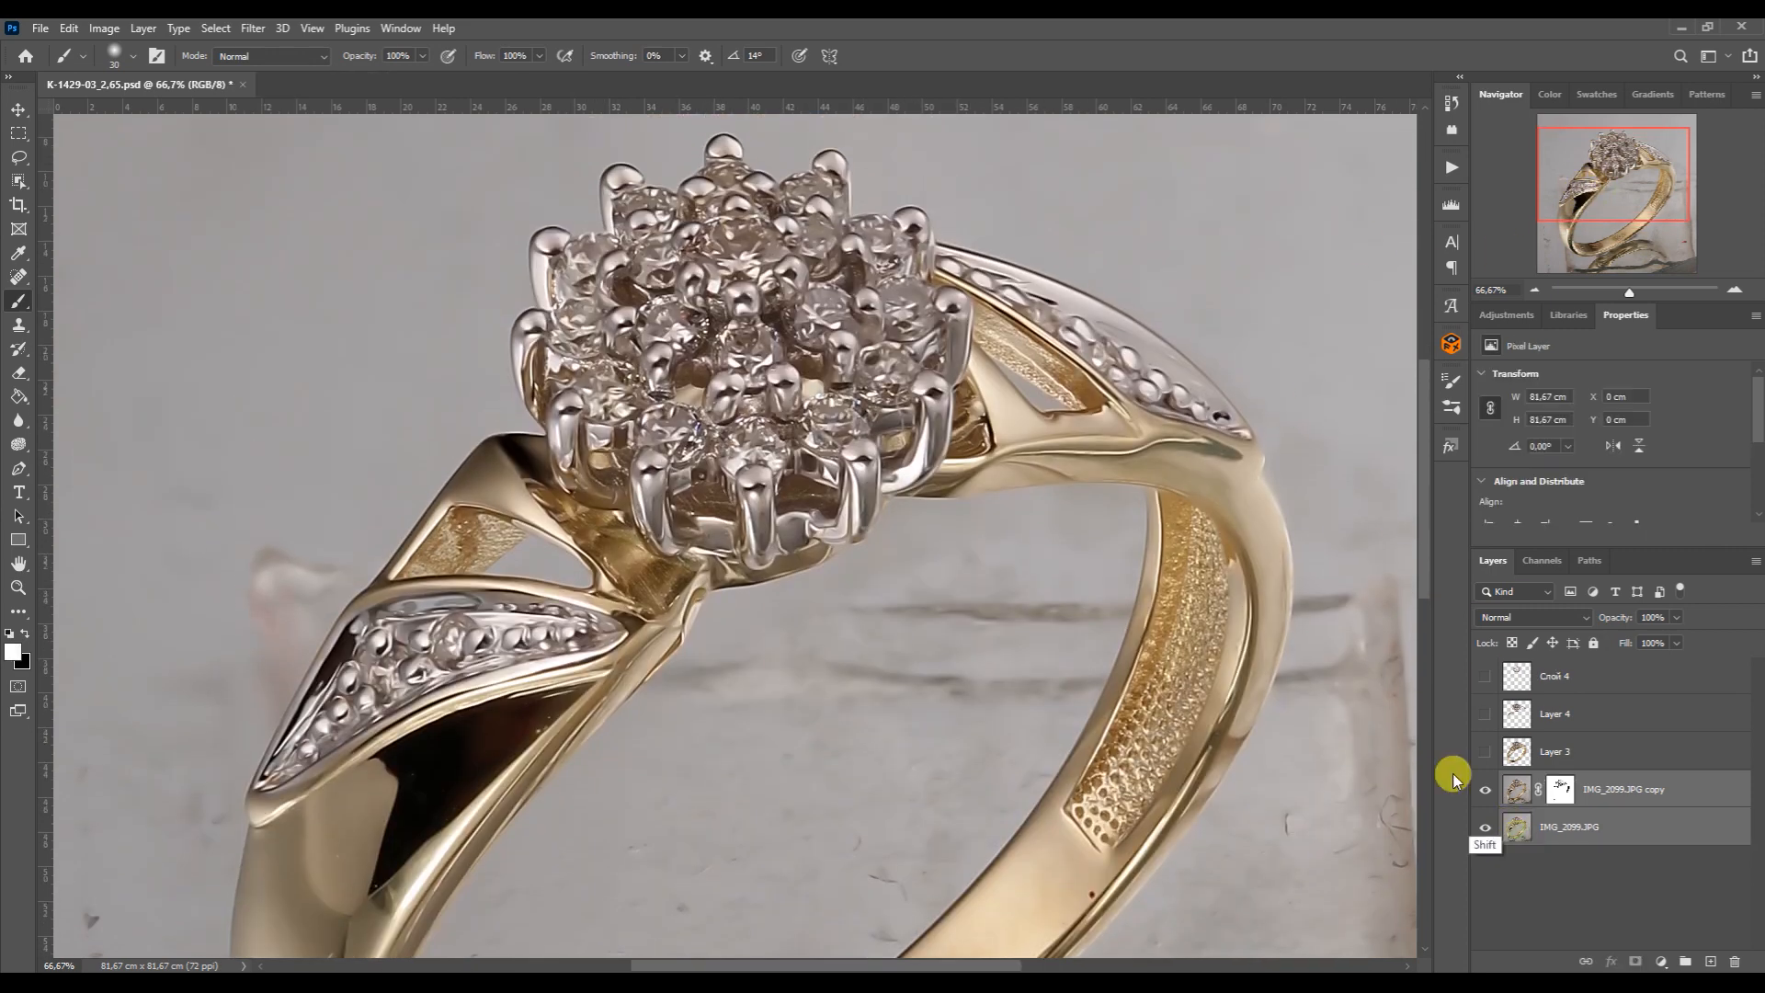
pyautogui.hotkey('ctrl', 'j')
pyautogui.hotkey('ctrl', 'e')
pyautogui.keyDown('ctrl'); pyautogui.click(1518, 754); pyautogui.keyUp('ctrl')
# Smooth the central front prong of the stone cluster with the Mixer Brush at 200% zoom
pyautogui.rightClick(18, 301)
pyautogui.click(92, 360)
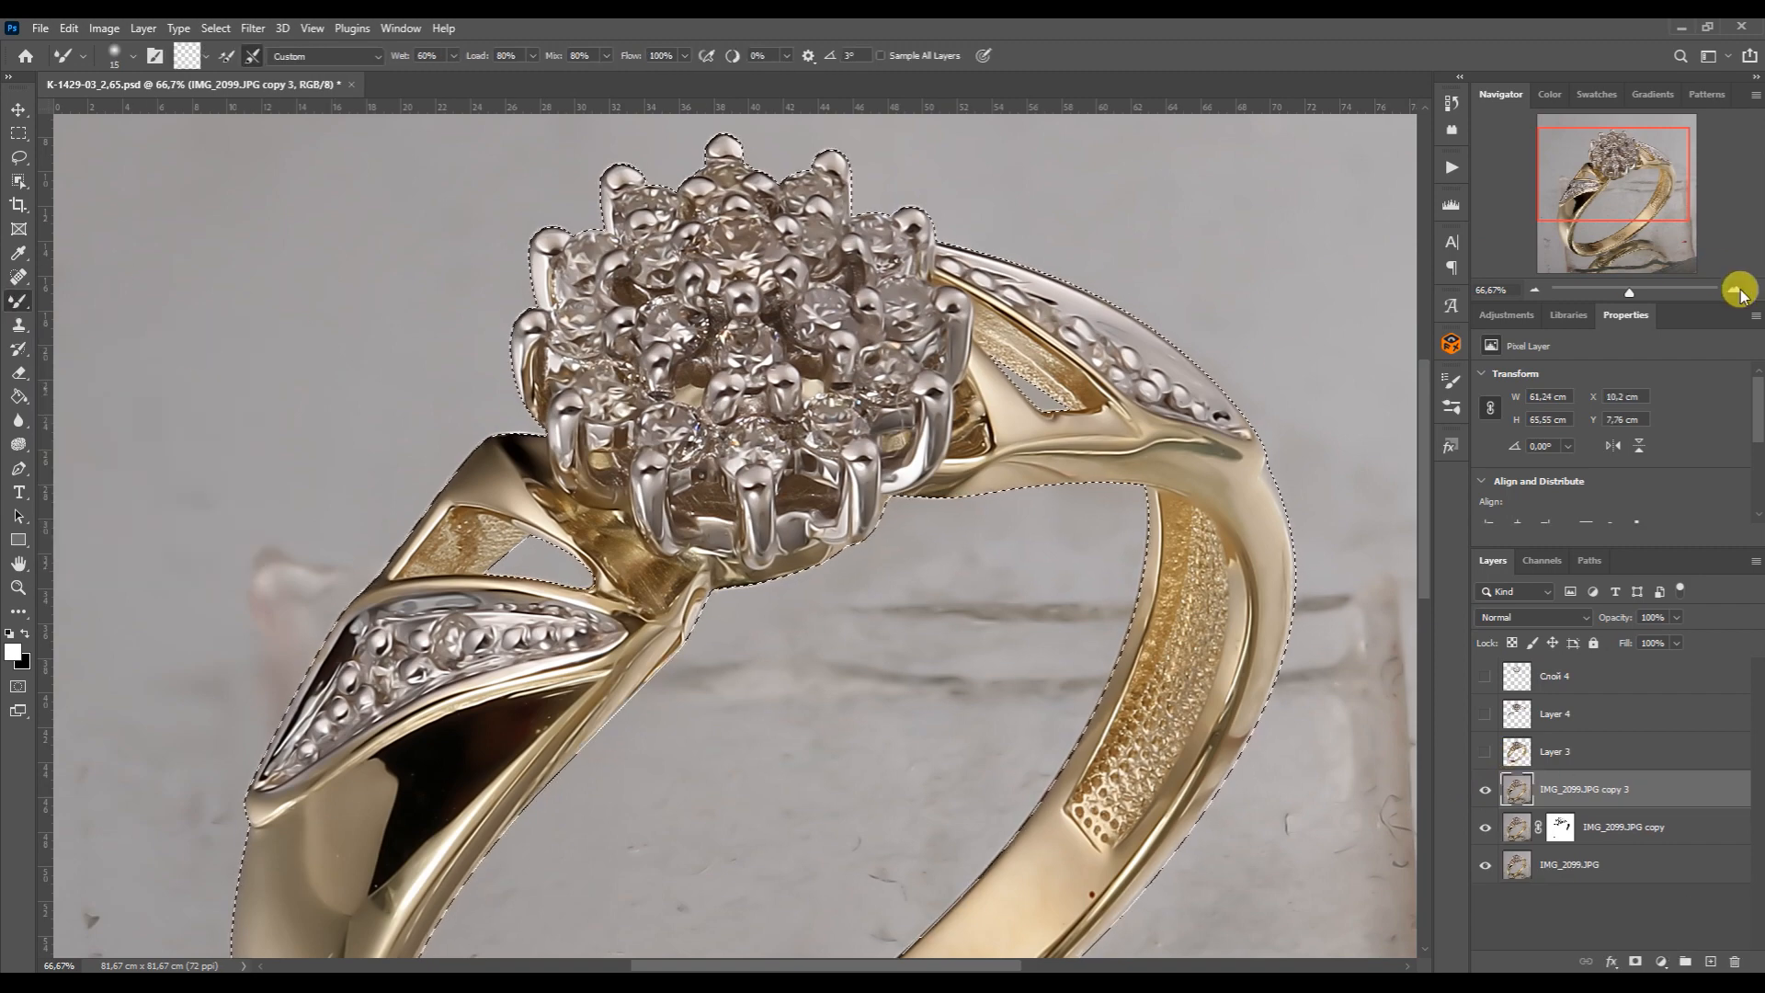
pyautogui.click(1735, 291)
pyautogui.click(1735, 290)
pyautogui.press(']')
pyautogui.moveTo(807, 470); pyautogui.dragTo(818, 583)
pyautogui.press('[')
pyautogui.press(']')
pyautogui.moveTo(815, 353); pyautogui.dragTo(791, 346)
# Blend the reflections on the front prongs to the right and left of the central one
pyautogui.press(']')
pyautogui.moveTo(1119, 333)
pyautogui.mouseDown()
pyautogui.moveTo(1124, 317)
pyautogui.moveTo(1134, 452)
pyautogui.mouseUp()
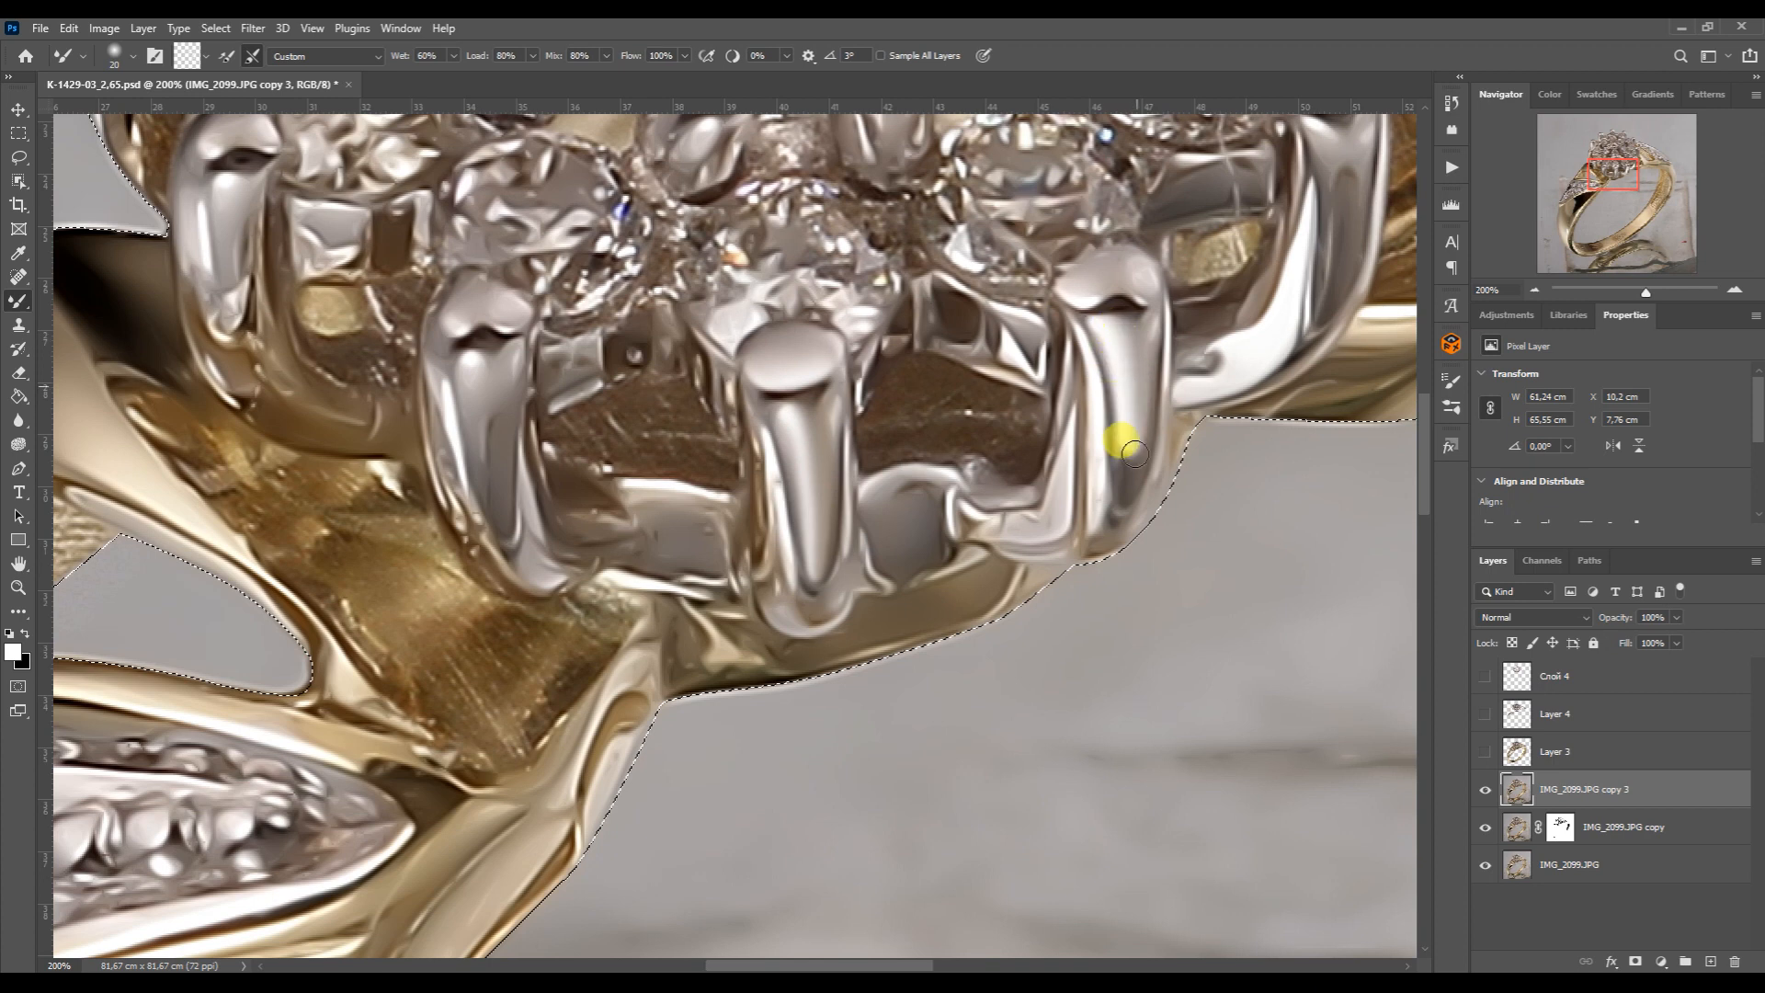
pyautogui.press(']')
pyautogui.press(']')
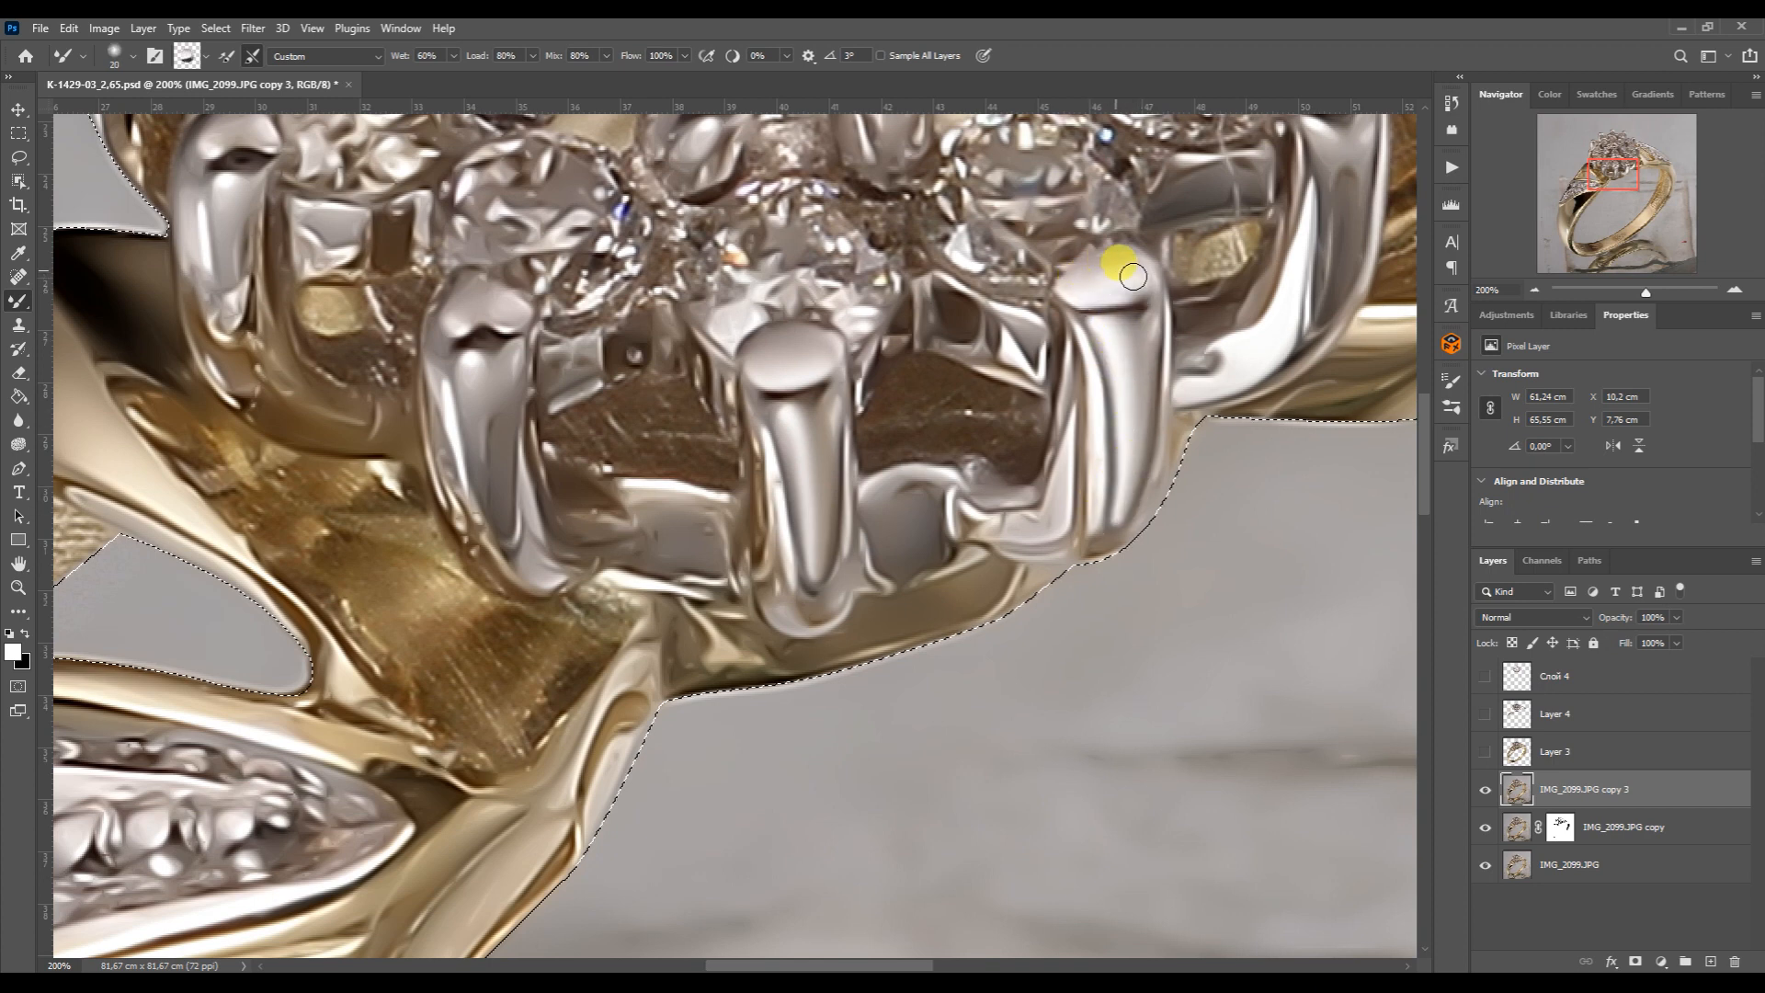
pyautogui.press('[')
pyautogui.moveTo(465, 355); pyautogui.dragTo(493, 505)
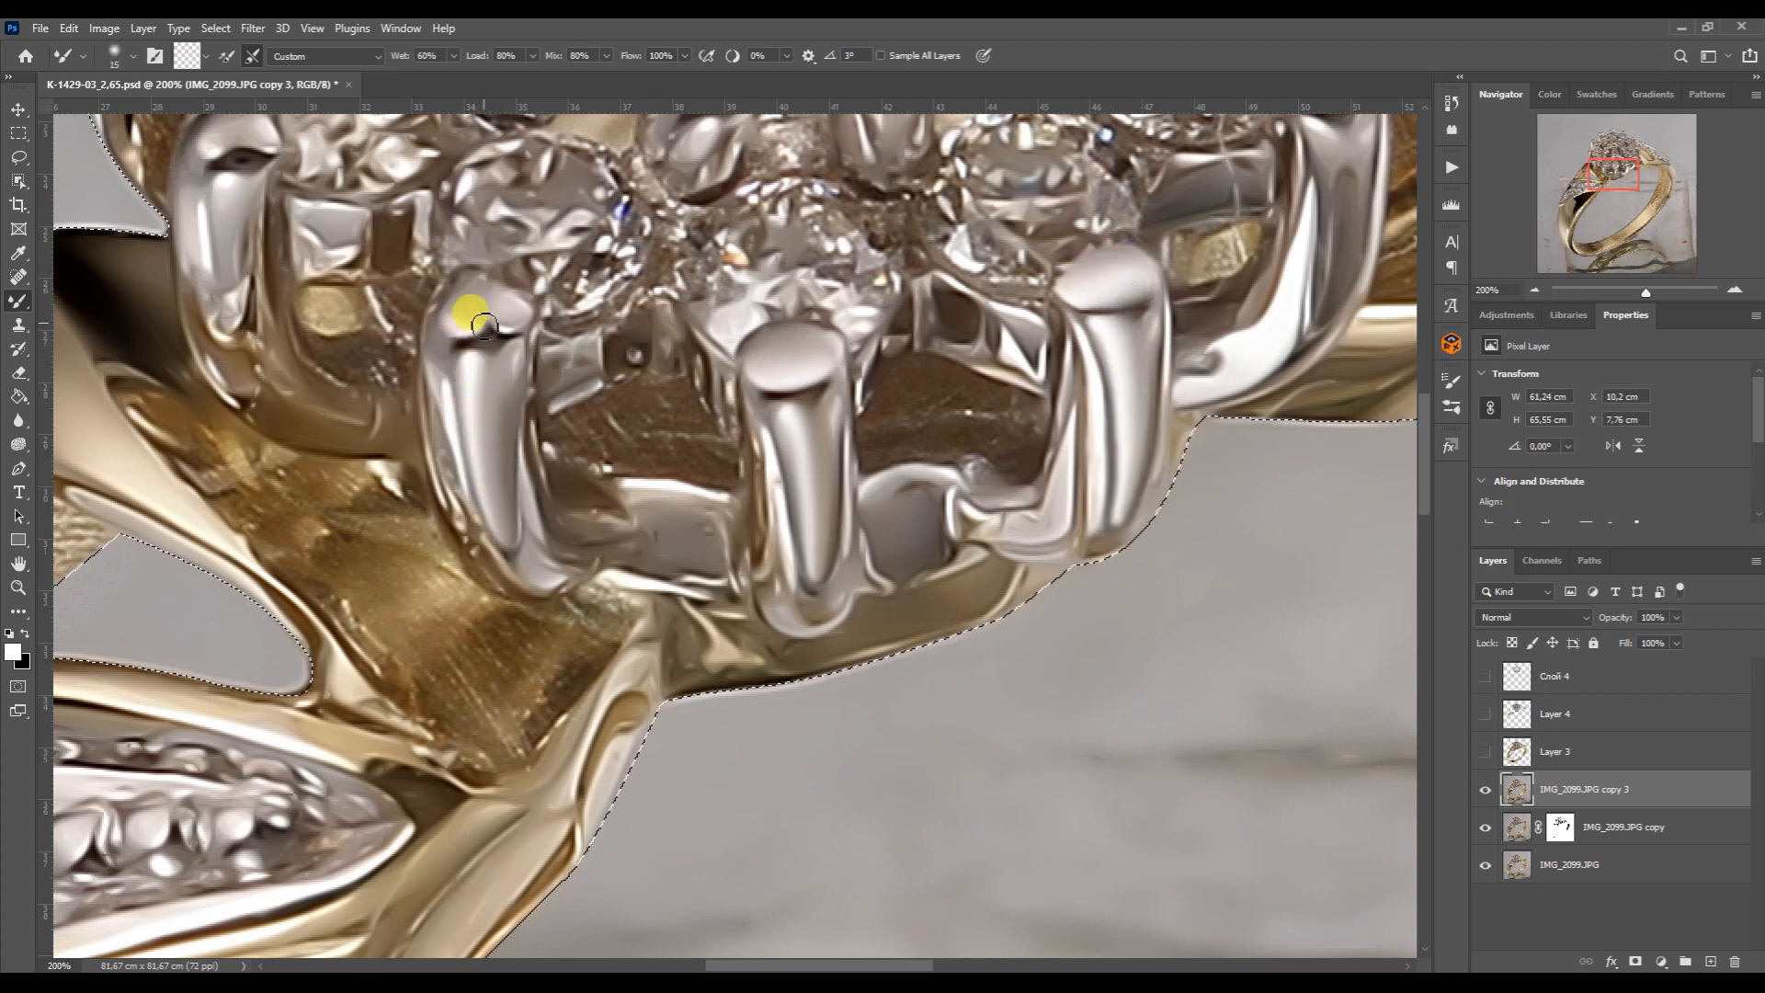
# Smooth the large lower-right prong and the metal gallery strip between the front prongs
pyautogui.moveTo(1613, 188); pyautogui.dragTo(1626, 179)
pyautogui.moveTo(976, 375)
pyautogui.mouseDown()
pyautogui.moveTo(994, 434)
pyautogui.moveTo(951, 574)
pyautogui.mouseUp()
pyautogui.press('[')
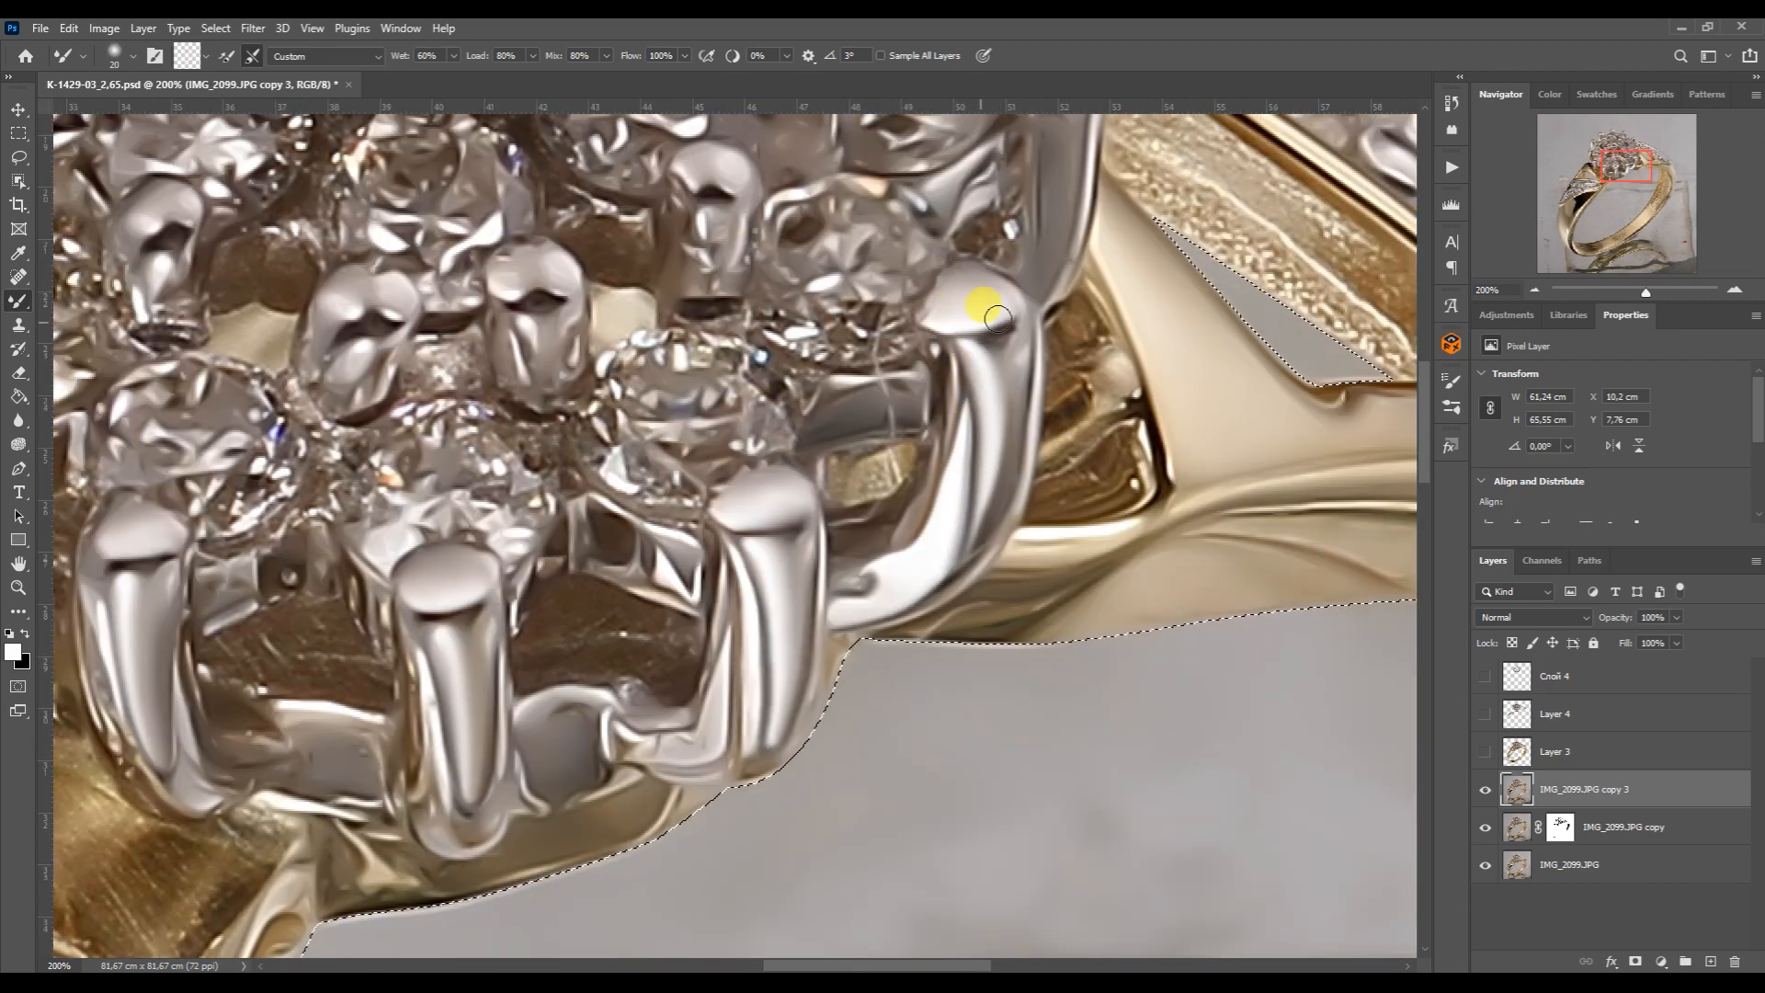
pyautogui.moveTo(566, 709); pyautogui.dragTo(578, 739)
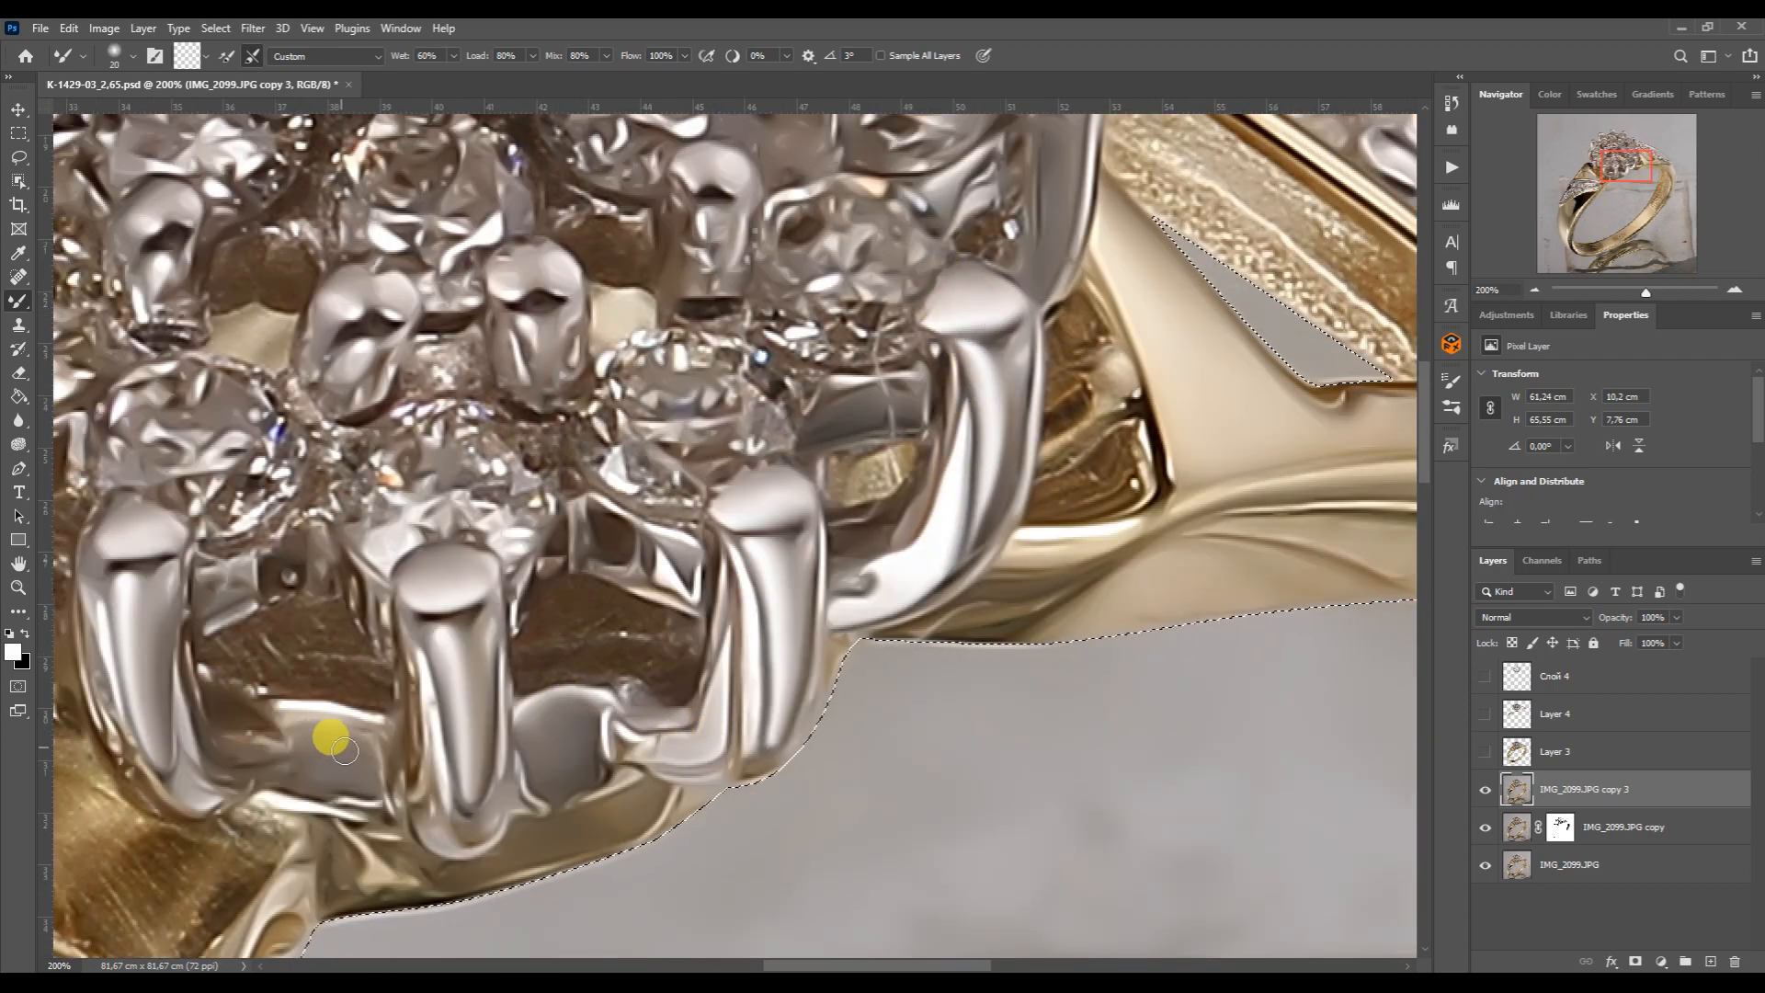
# Smooth the outer prong on the right side of the stone cluster, reducing the brush for its tip
pyautogui.scroll(3, 1066, 298)
pyautogui.moveTo(1071, 375); pyautogui.dragTo(1048, 519)
pyautogui.press('[')
pyautogui.moveTo(1031, 345); pyautogui.dragTo(1045, 328)
# Smooth the small inner prongs in the right half of the stone cluster with finely sized brush strokes
pyautogui.moveTo(1628, 160); pyautogui.dragTo(1618, 151)
pyautogui.press('[')
pyautogui.press('[')
pyautogui.moveTo(1183, 302)
pyautogui.mouseDown()
pyautogui.moveTo(1202, 336)
pyautogui.moveTo(1205, 431)
pyautogui.mouseUp()
pyautogui.moveTo(1060, 543); pyautogui.dragTo(1031, 525)
pyautogui.press(']')
pyautogui.press(']')
pyautogui.moveTo(982, 391); pyautogui.dragTo(997, 363)
# Blend the metal on the small prongs around the centre stone, adjusting the brush size to each one
pyautogui.moveTo(957, 674); pyautogui.dragTo(1143, 504)
pyautogui.press(']')
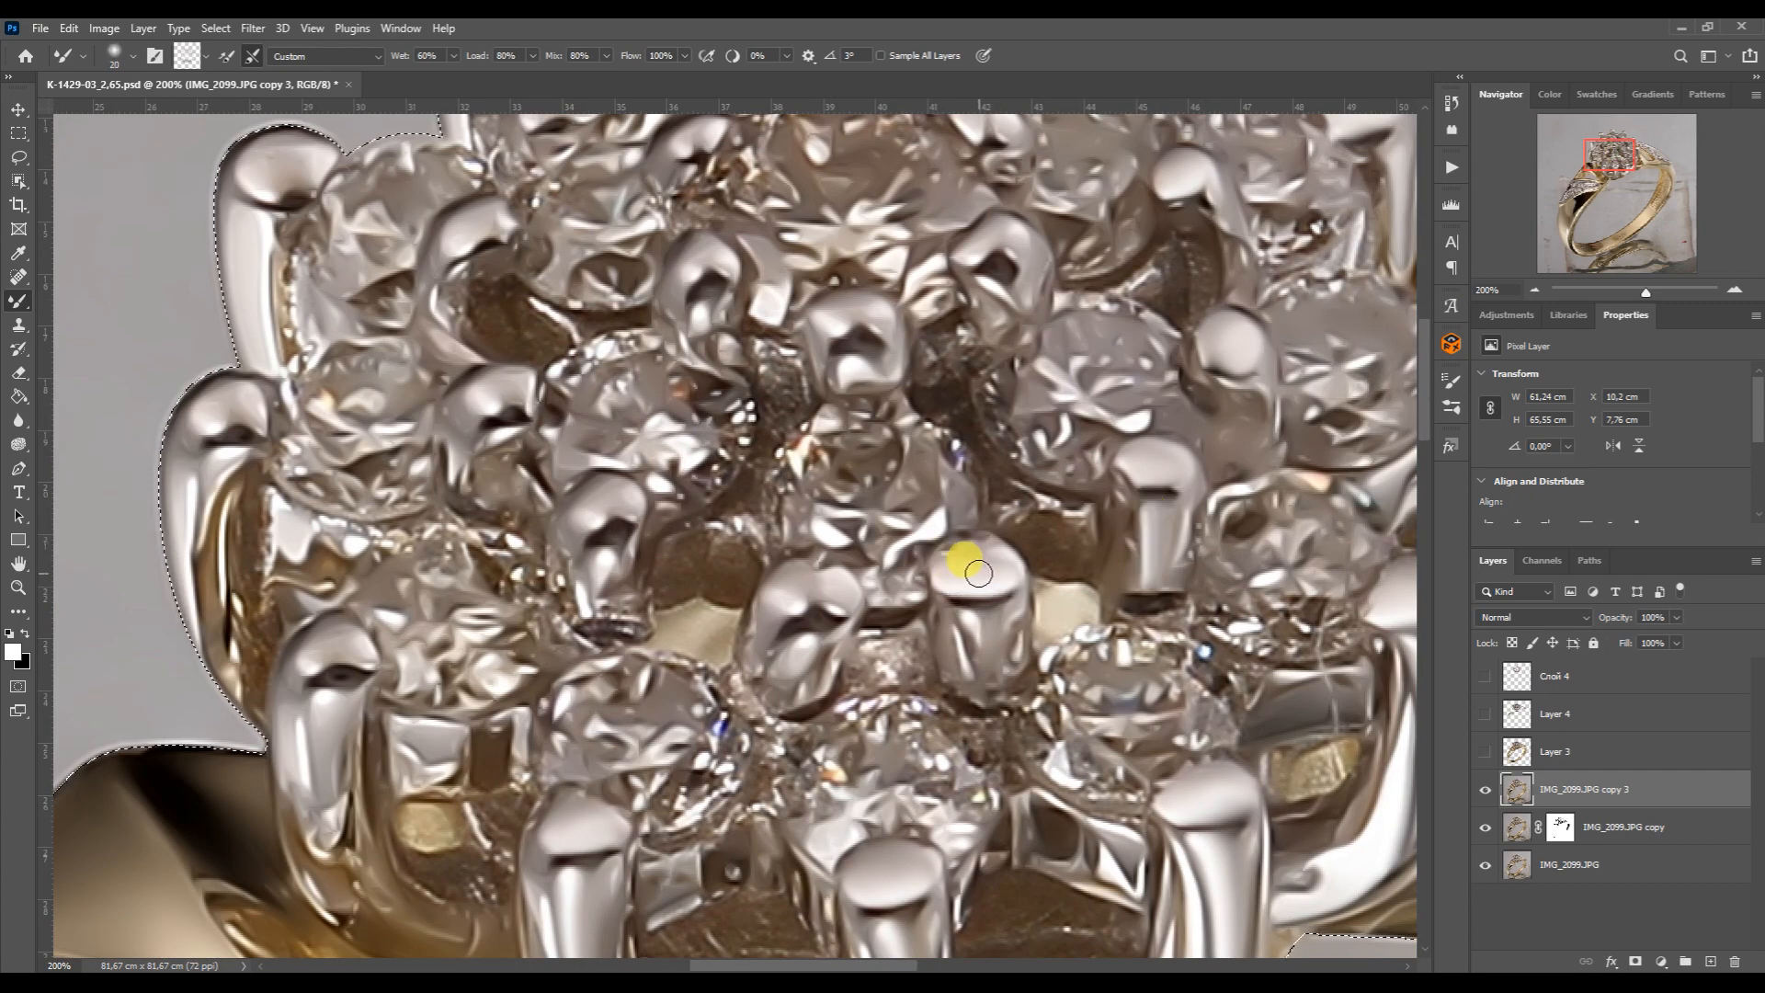
pyautogui.press(']')
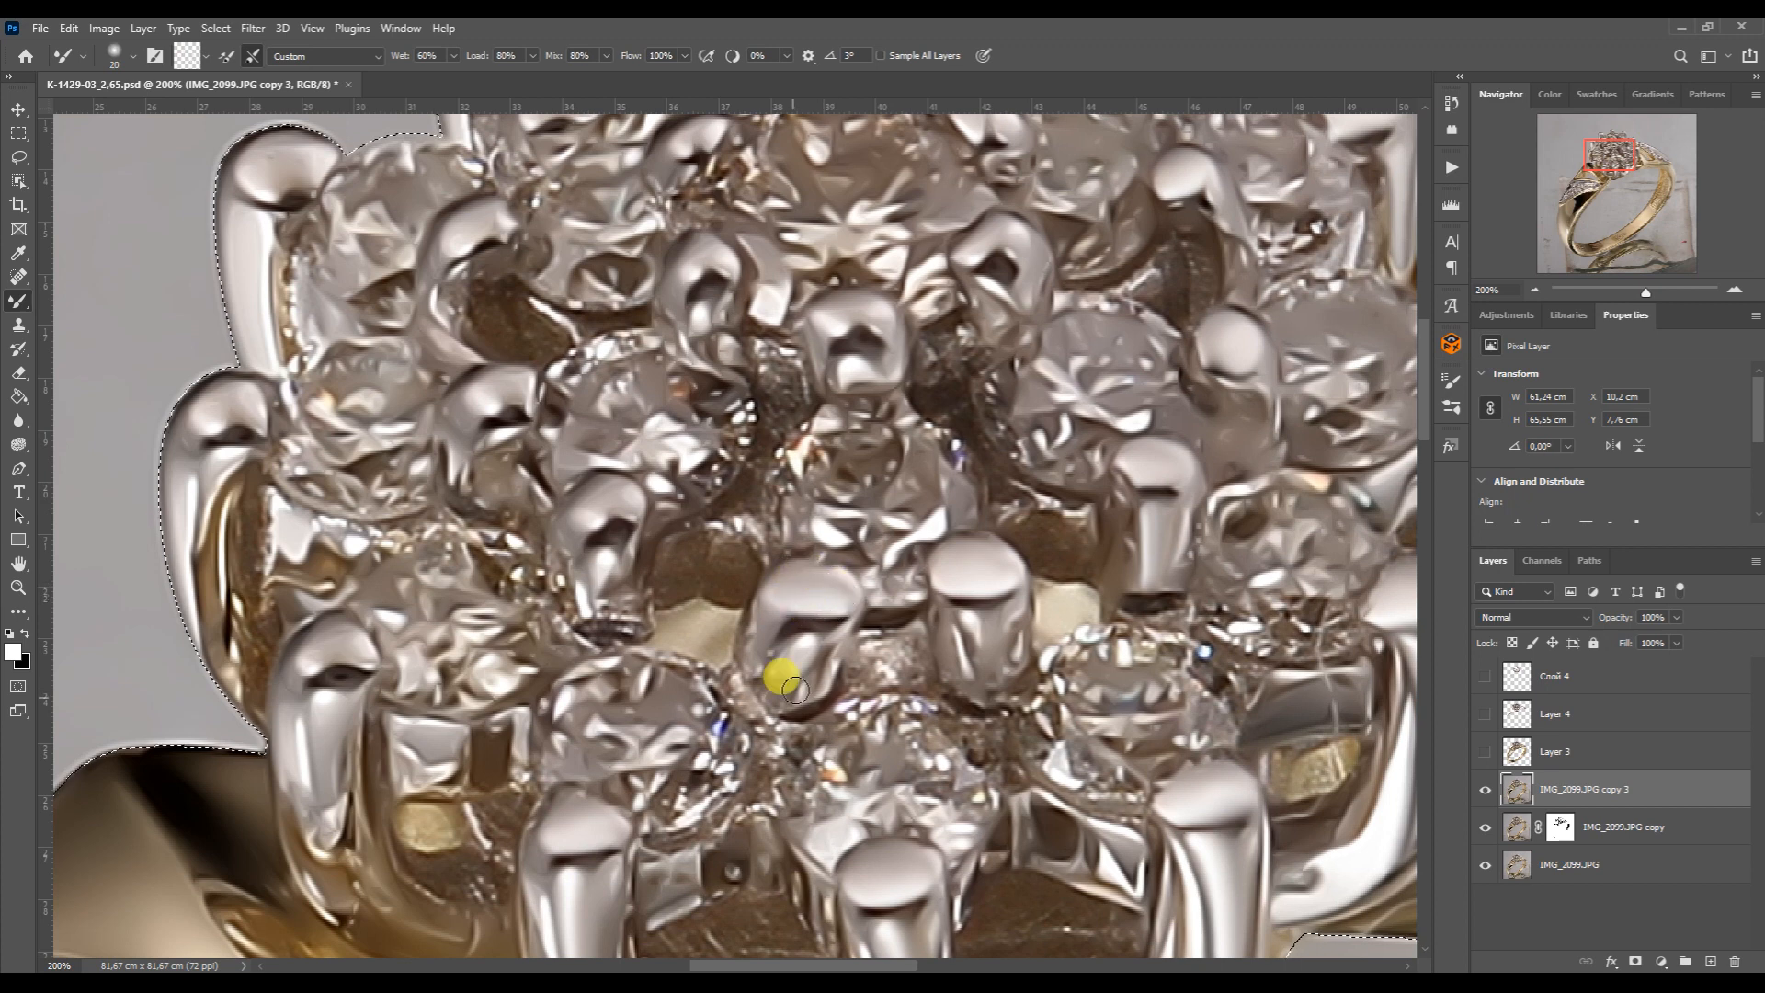
pyautogui.press('[')
pyautogui.press('[')
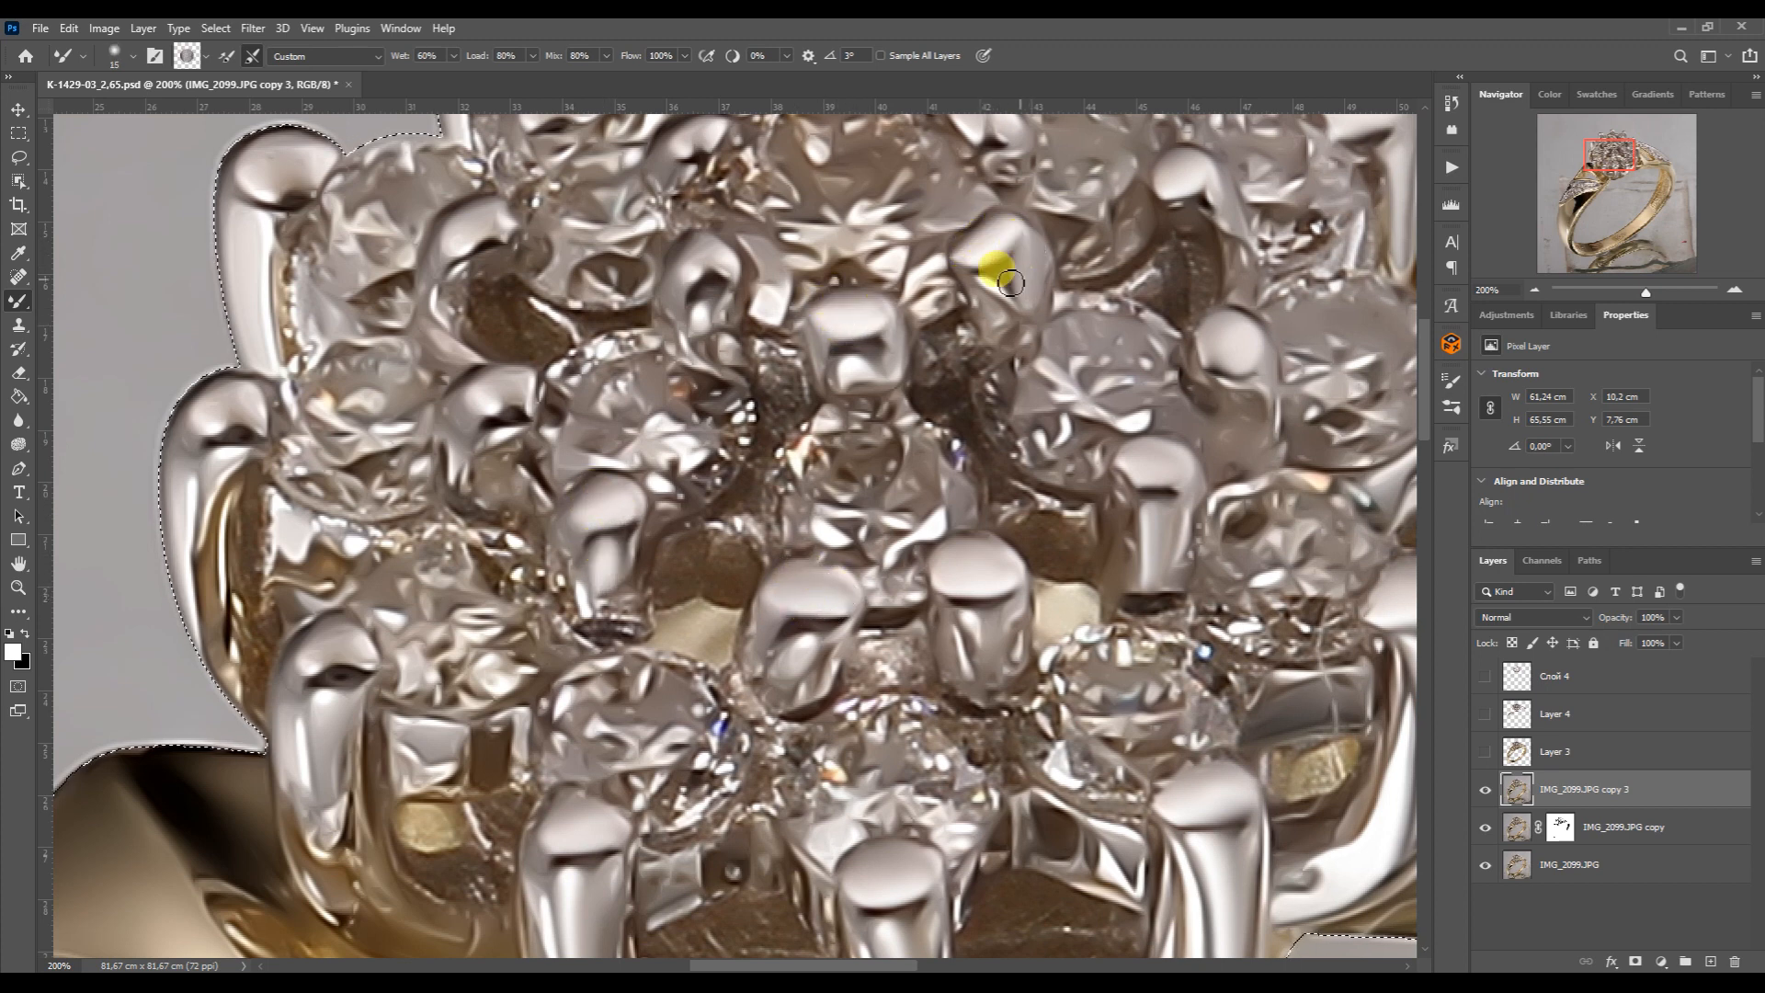
pyautogui.press('[')
pyautogui.press('[')
# Smooth the lower-left outer prong of the stone cluster with a larger brush
pyautogui.moveTo(1607, 164); pyautogui.dragTo(1590, 175)
pyautogui.press(']')
pyautogui.press(']')
pyautogui.press(']')
pyautogui.moveTo(765, 380)
pyautogui.mouseDown()
pyautogui.moveTo(800, 368)
pyautogui.moveTo(765, 348)
pyautogui.moveTo(767, 579)
pyautogui.mouseUp()
# Smooth the two left outer prongs and the neighbouring inner prong into clean gradients
pyautogui.moveTo(1591, 175); pyautogui.dragTo(1597, 159)
pyautogui.press('[')
pyautogui.press('[')
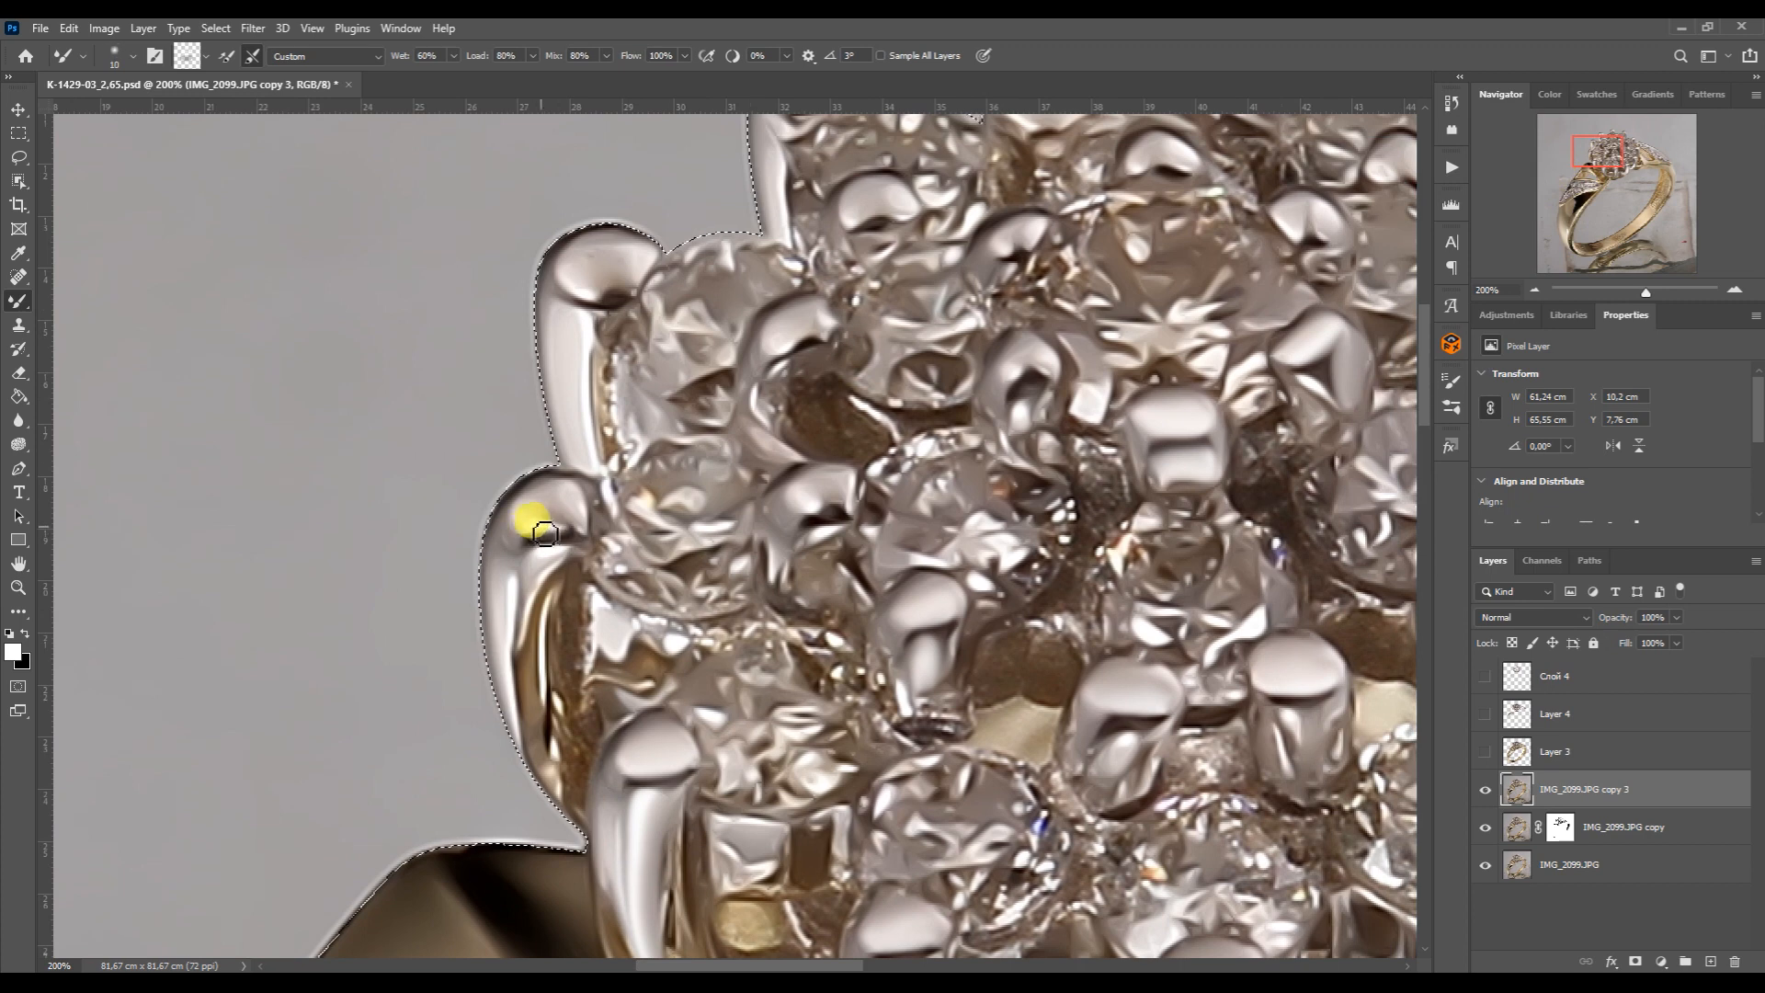
pyautogui.moveTo(570, 519)
pyautogui.mouseDown()
pyautogui.moveTo(516, 583)
pyautogui.moveTo(508, 643)
pyautogui.moveTo(537, 799)
pyautogui.mouseUp()
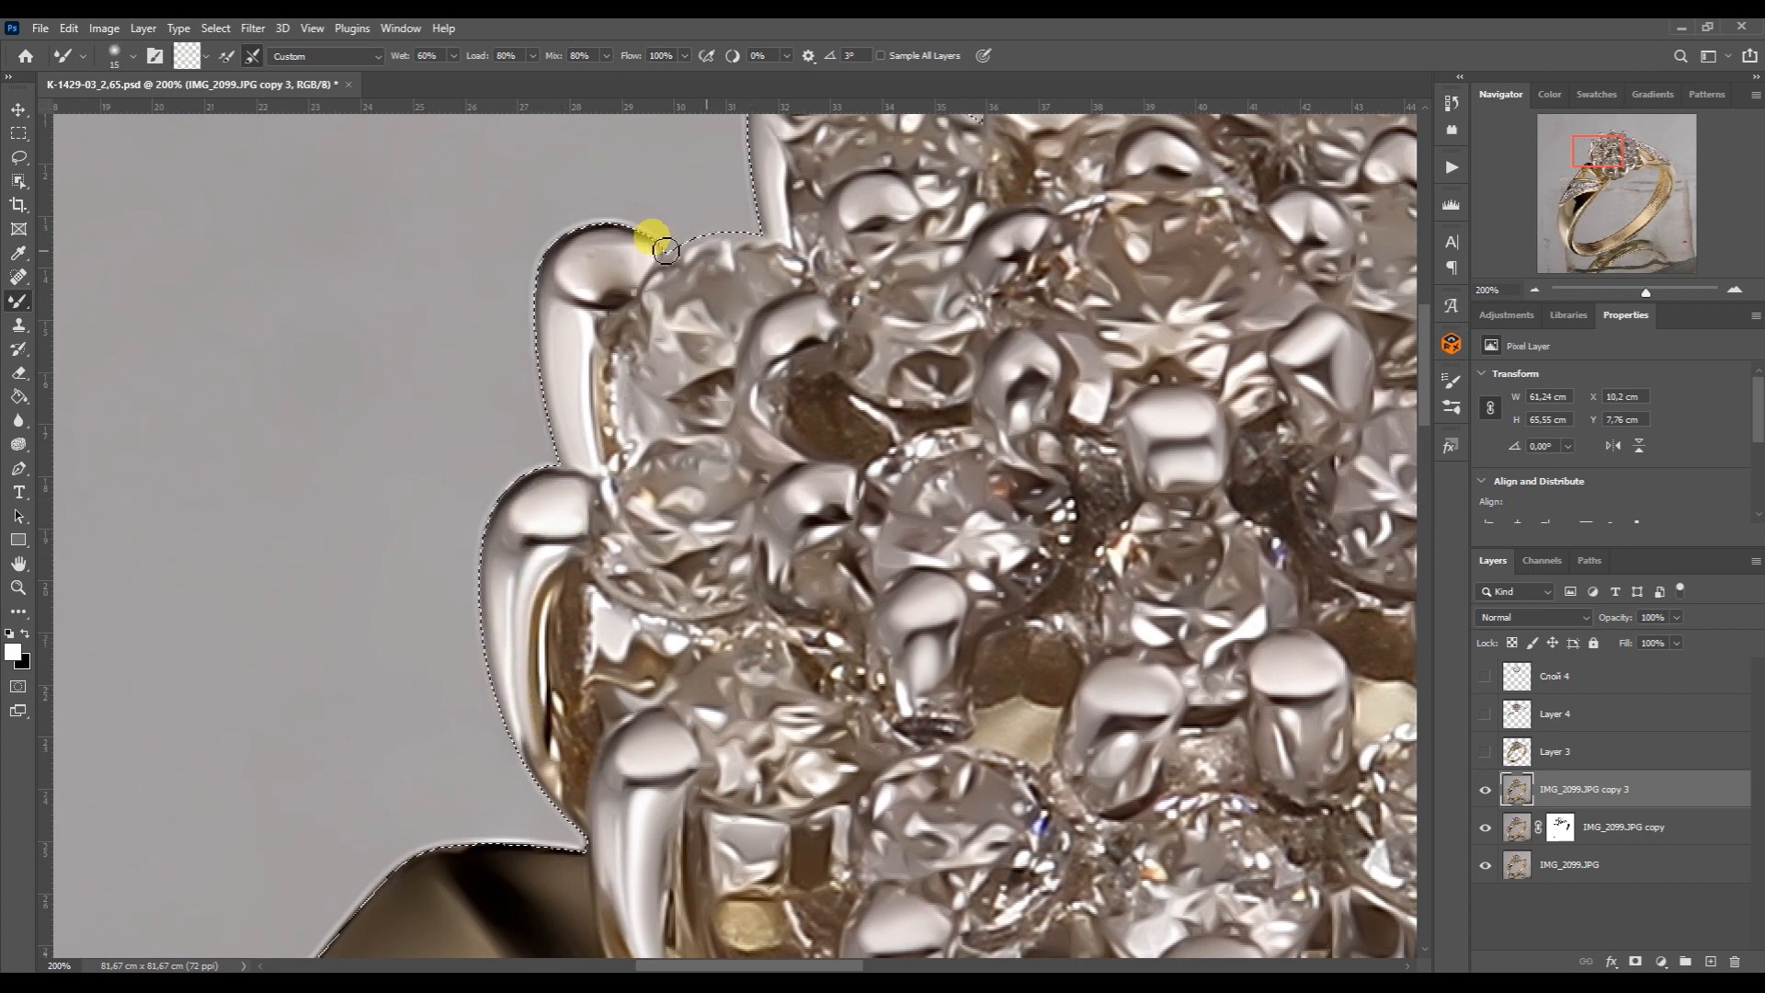
pyautogui.moveTo(622, 278); pyautogui.dragTo(607, 262)
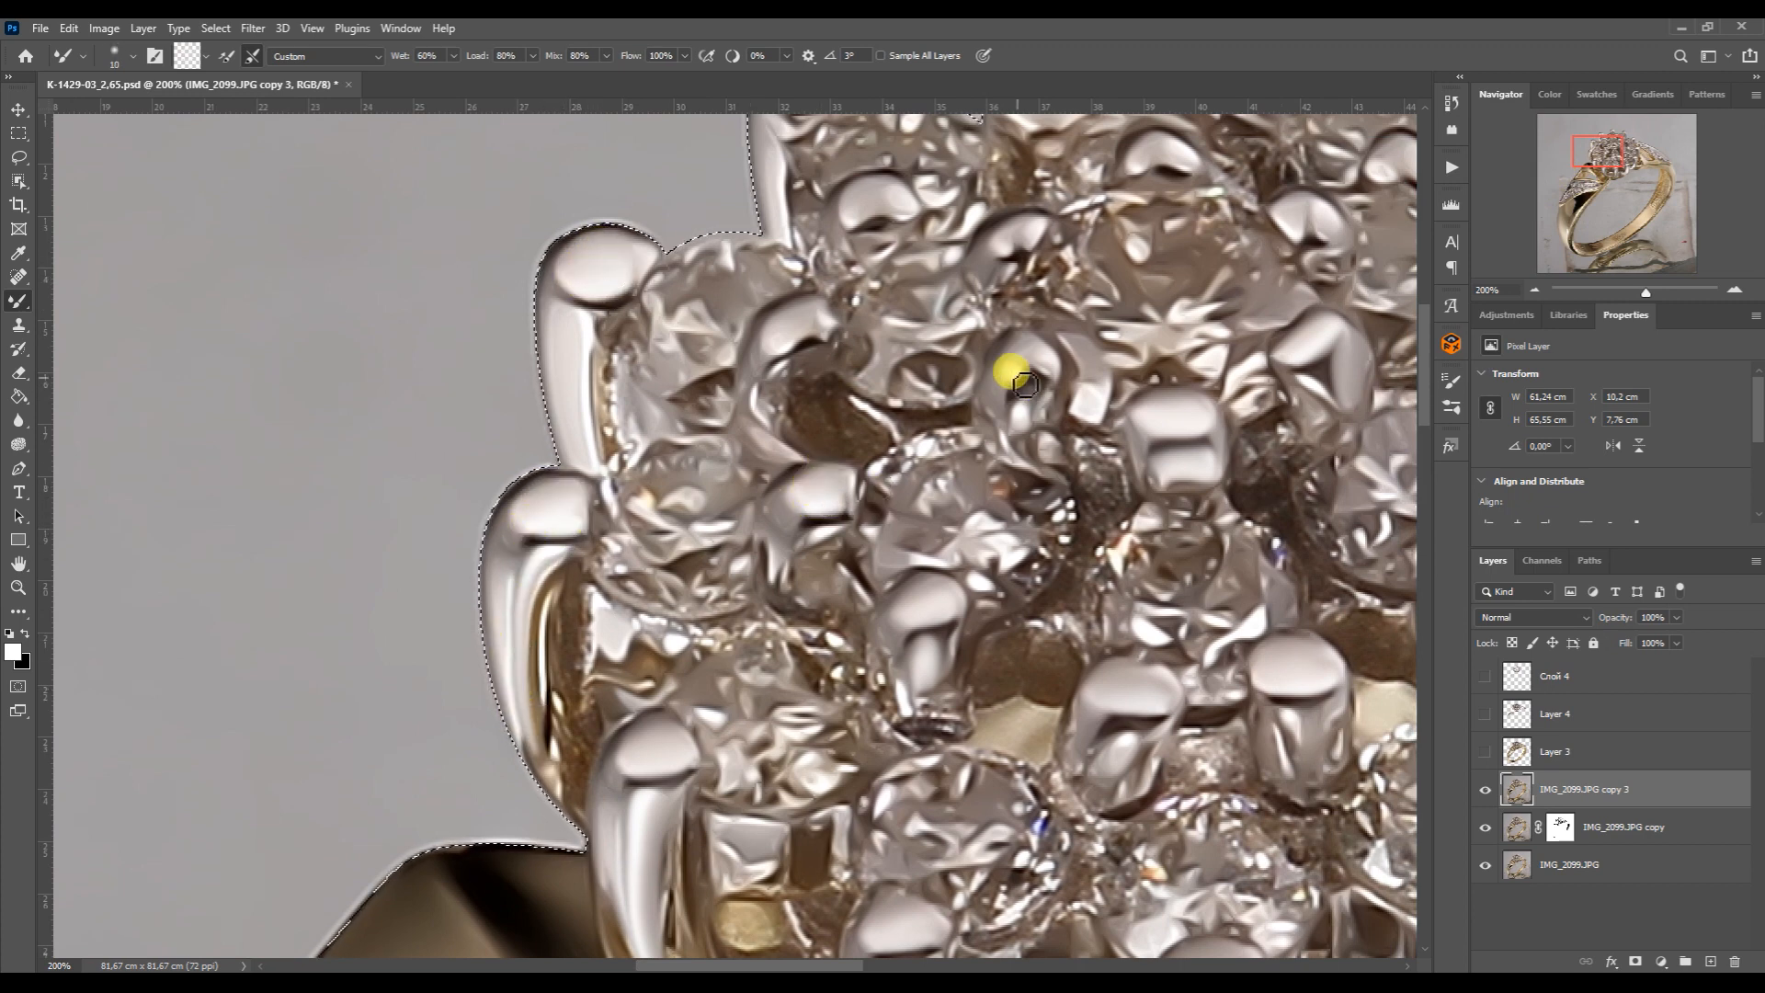
pyautogui.moveTo(1015, 373); pyautogui.dragTo(1018, 402)
# Smooth the upper-left and topmost prong tips of the stone cluster
pyautogui.click(1605, 137)
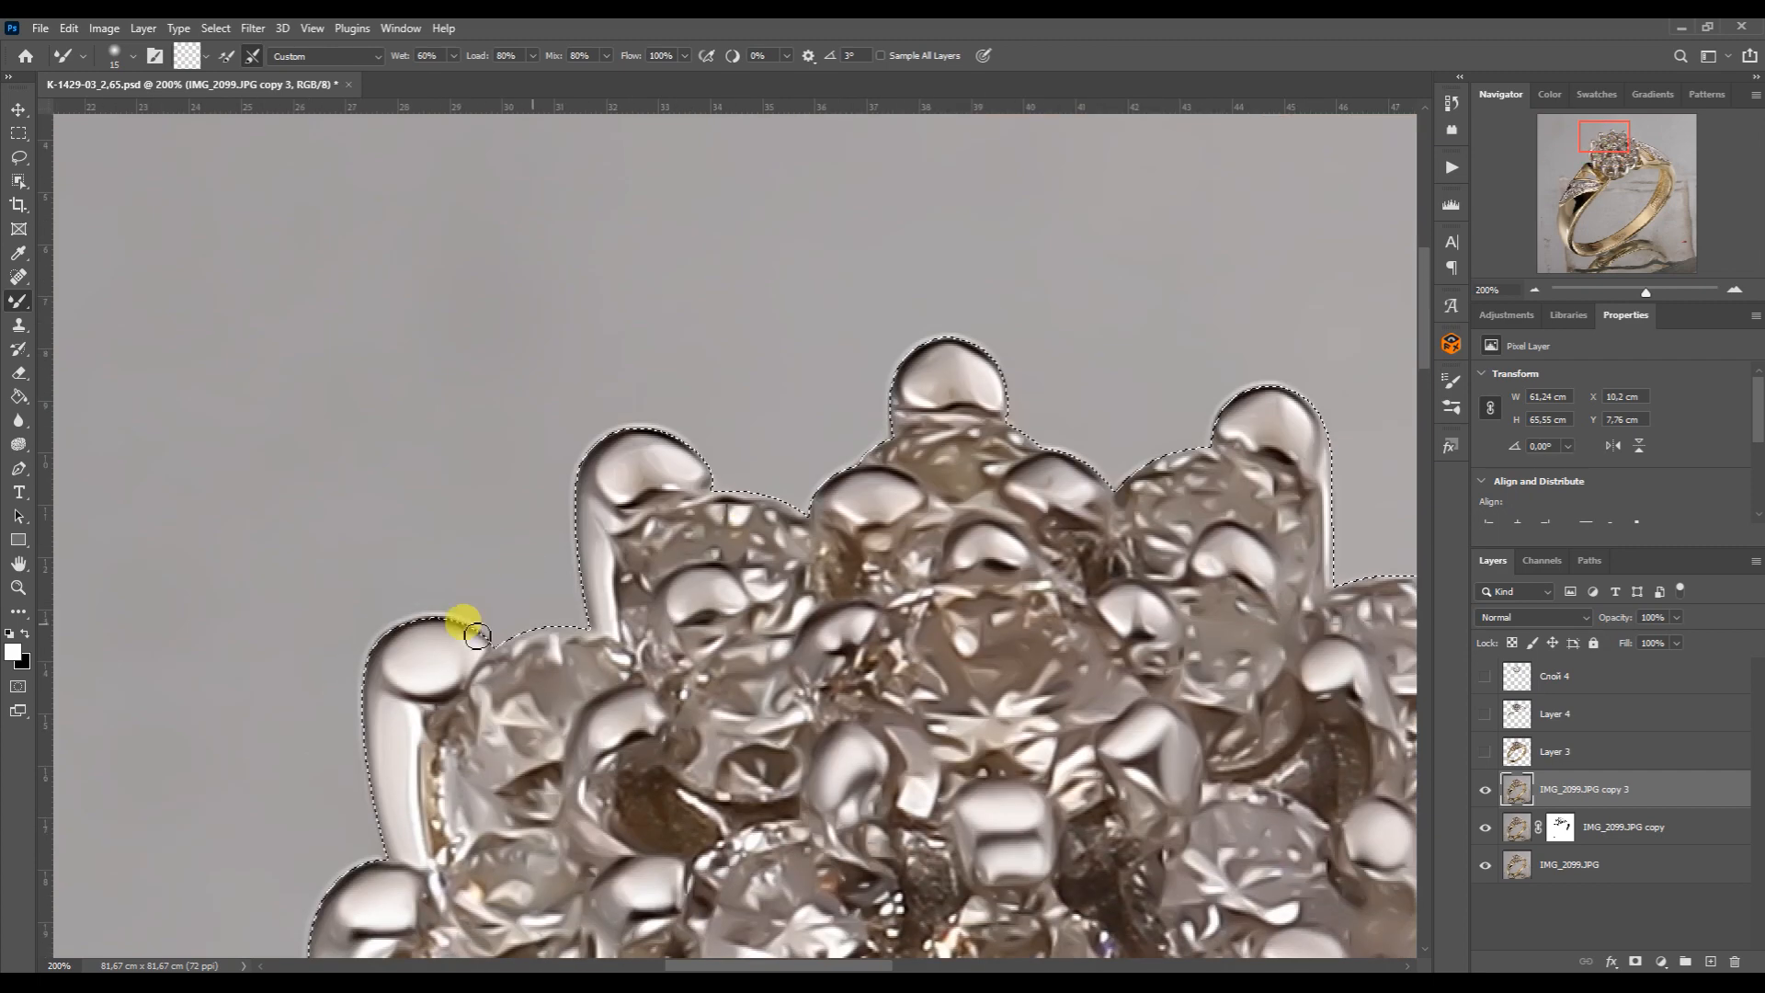
pyautogui.moveTo(729, 602); pyautogui.dragTo(678, 543)
pyautogui.press(']')
pyautogui.moveTo(635, 474); pyautogui.dragTo(625, 466)
pyautogui.moveTo(863, 511); pyautogui.dragTo(864, 501)
pyautogui.moveTo(949, 381); pyautogui.dragTo(964, 394)
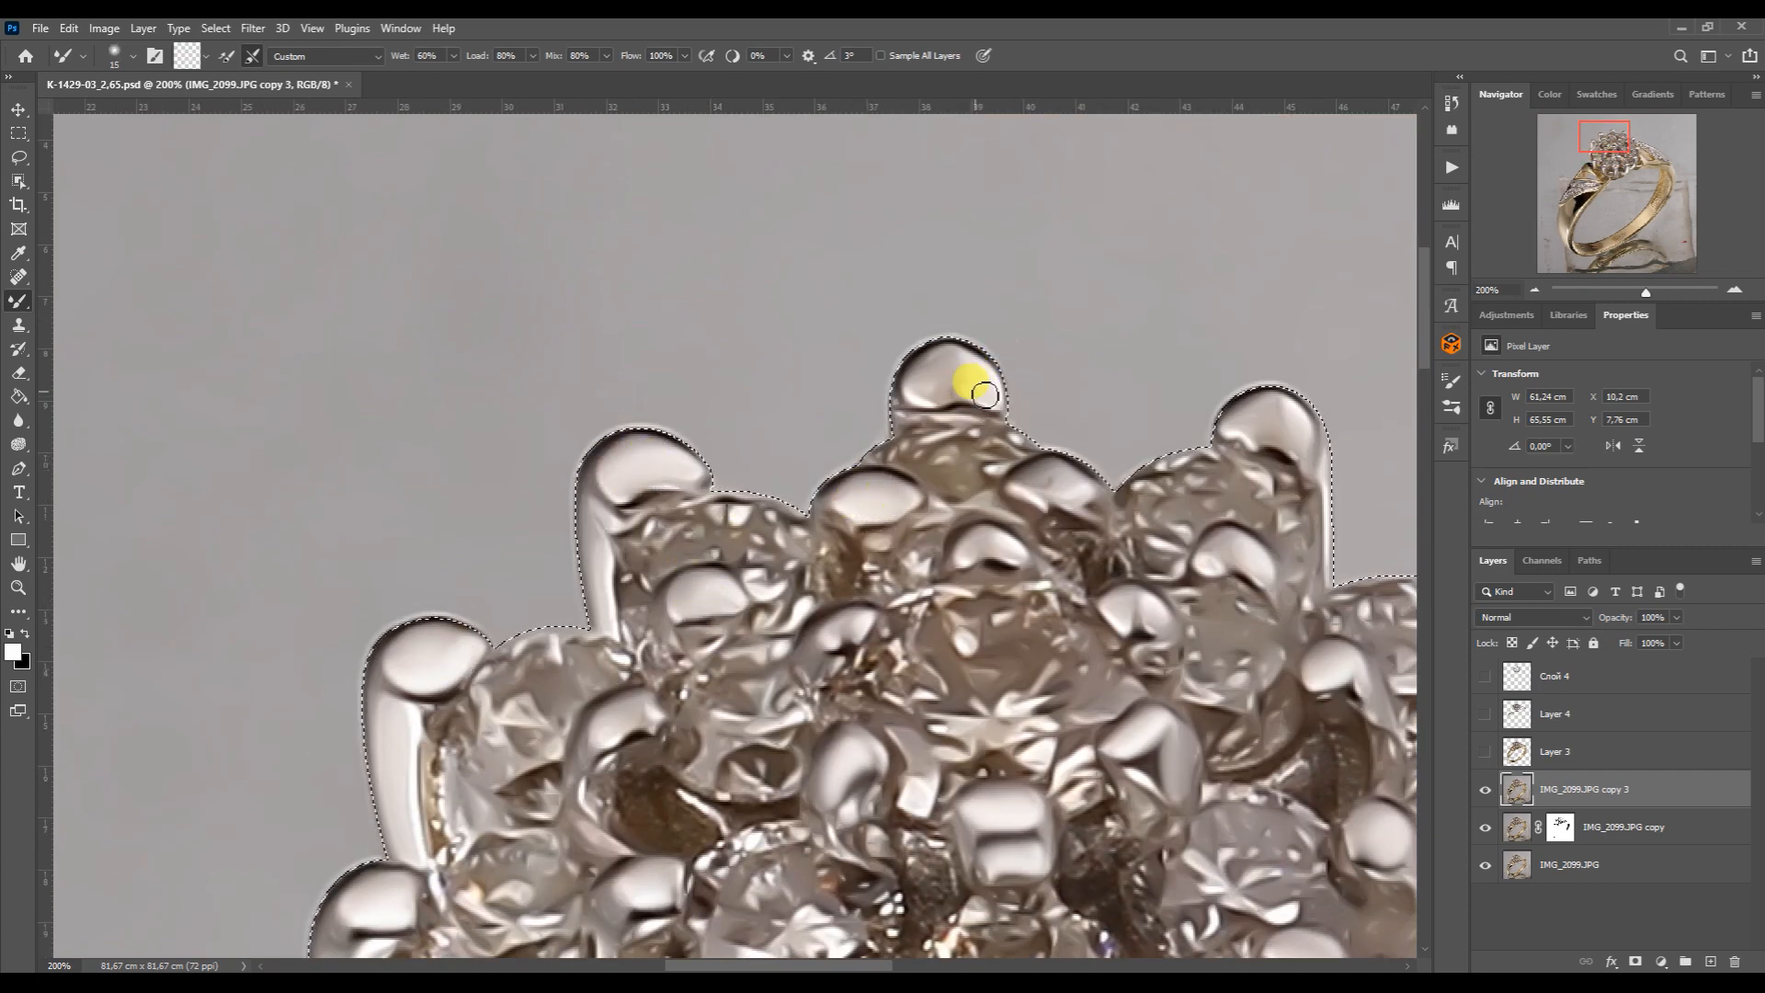
# Blend the reflections on the inner prongs surrounding the upper large stone
pyautogui.moveTo(1008, 553); pyautogui.dragTo(1050, 485)
pyautogui.moveTo(854, 648); pyautogui.dragTo(828, 627)
pyautogui.moveTo(1124, 614); pyautogui.dragTo(1149, 607)
pyautogui.press(']')
pyautogui.press(']')
pyautogui.moveTo(613, 731); pyautogui.dragTo(595, 714)
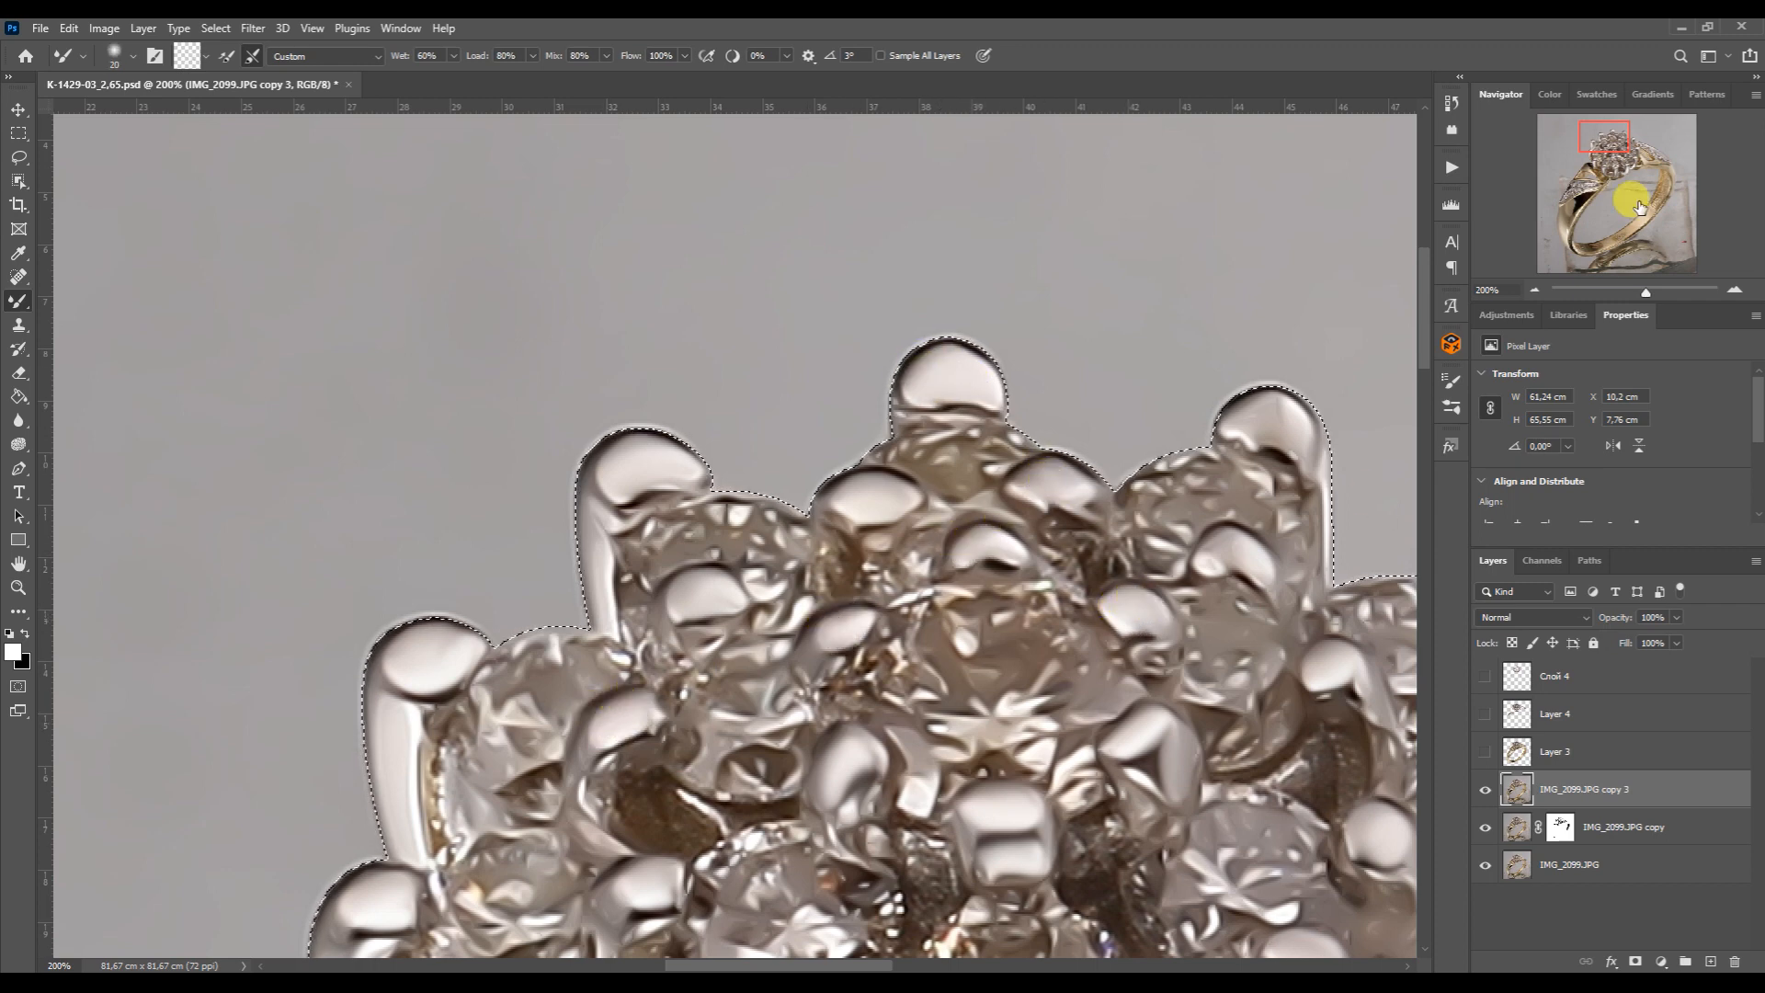
# Smooth the outer prong and the inner prong at the upper right of the stone cluster
pyautogui.click(1616, 140)
pyautogui.moveTo(866, 443); pyautogui.dragTo(875, 414)
pyautogui.moveTo(935, 283)
pyautogui.mouseDown()
pyautogui.moveTo(894, 286)
pyautogui.moveTo(901, 308)
pyautogui.mouseUp()
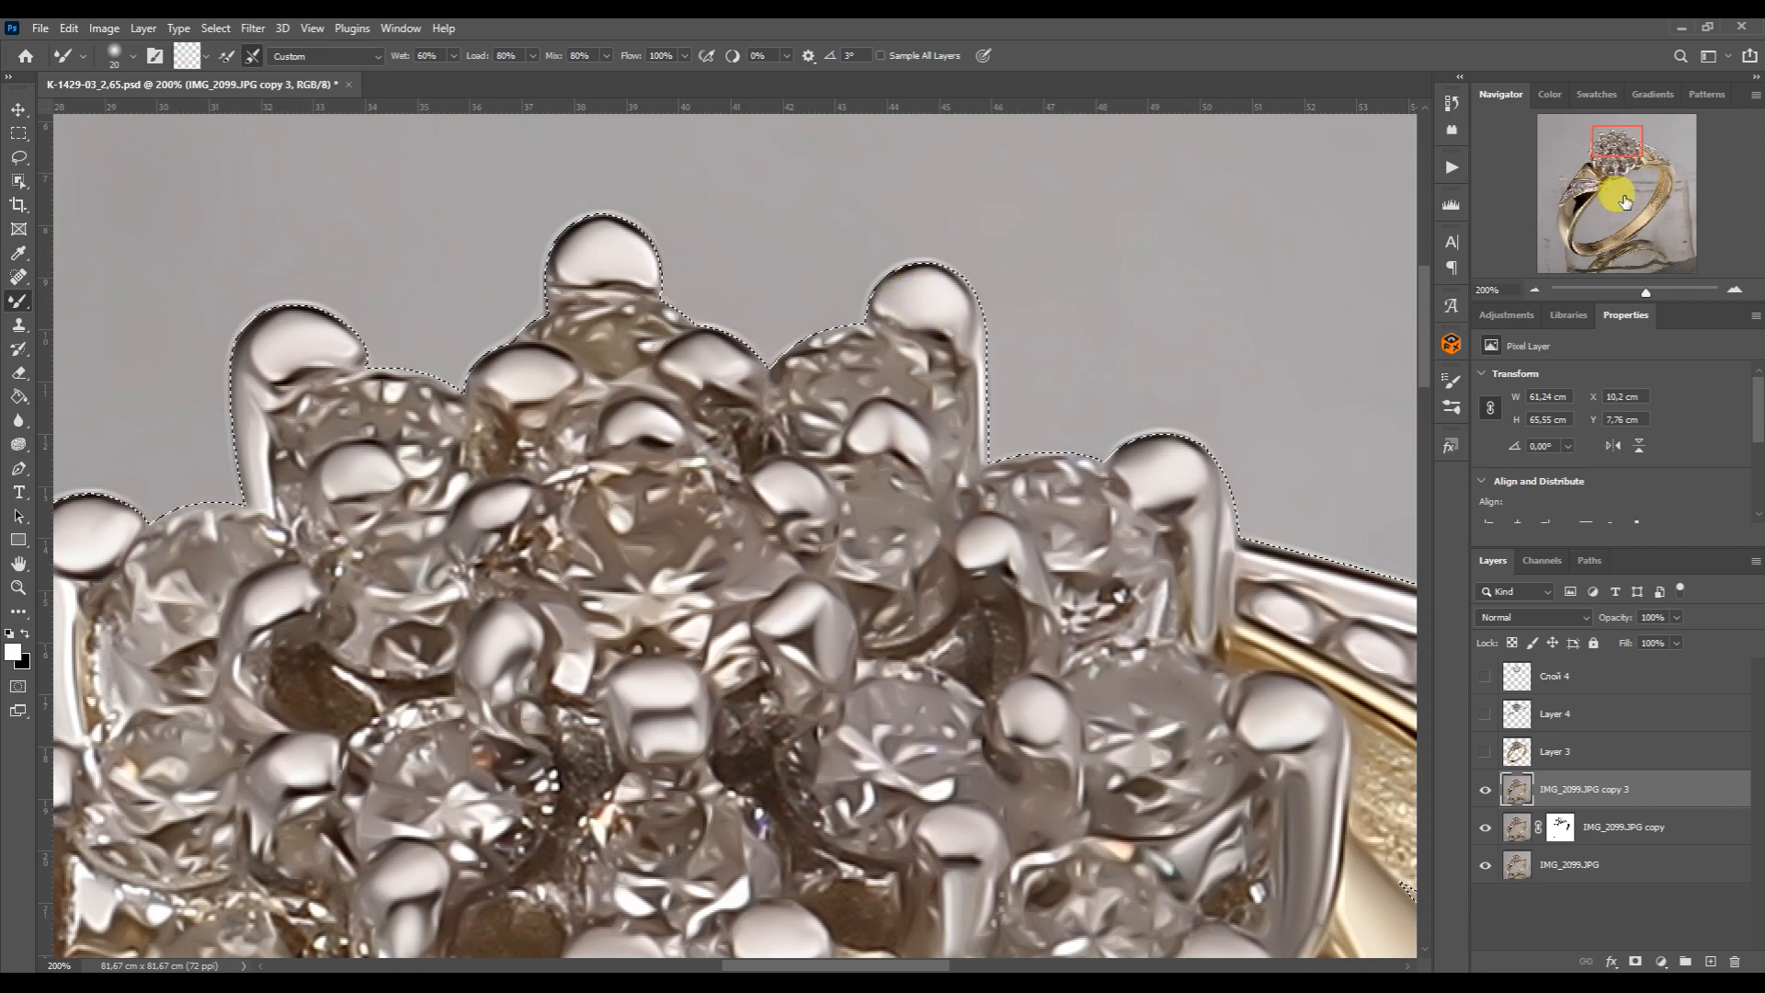
# Smooth the end beads and the dark streaks along the polished edge of the ring's right shoulder
pyautogui.click(1652, 156)
pyautogui.moveTo(1152, 665); pyautogui.dragTo(1160, 687)
pyautogui.press('[')
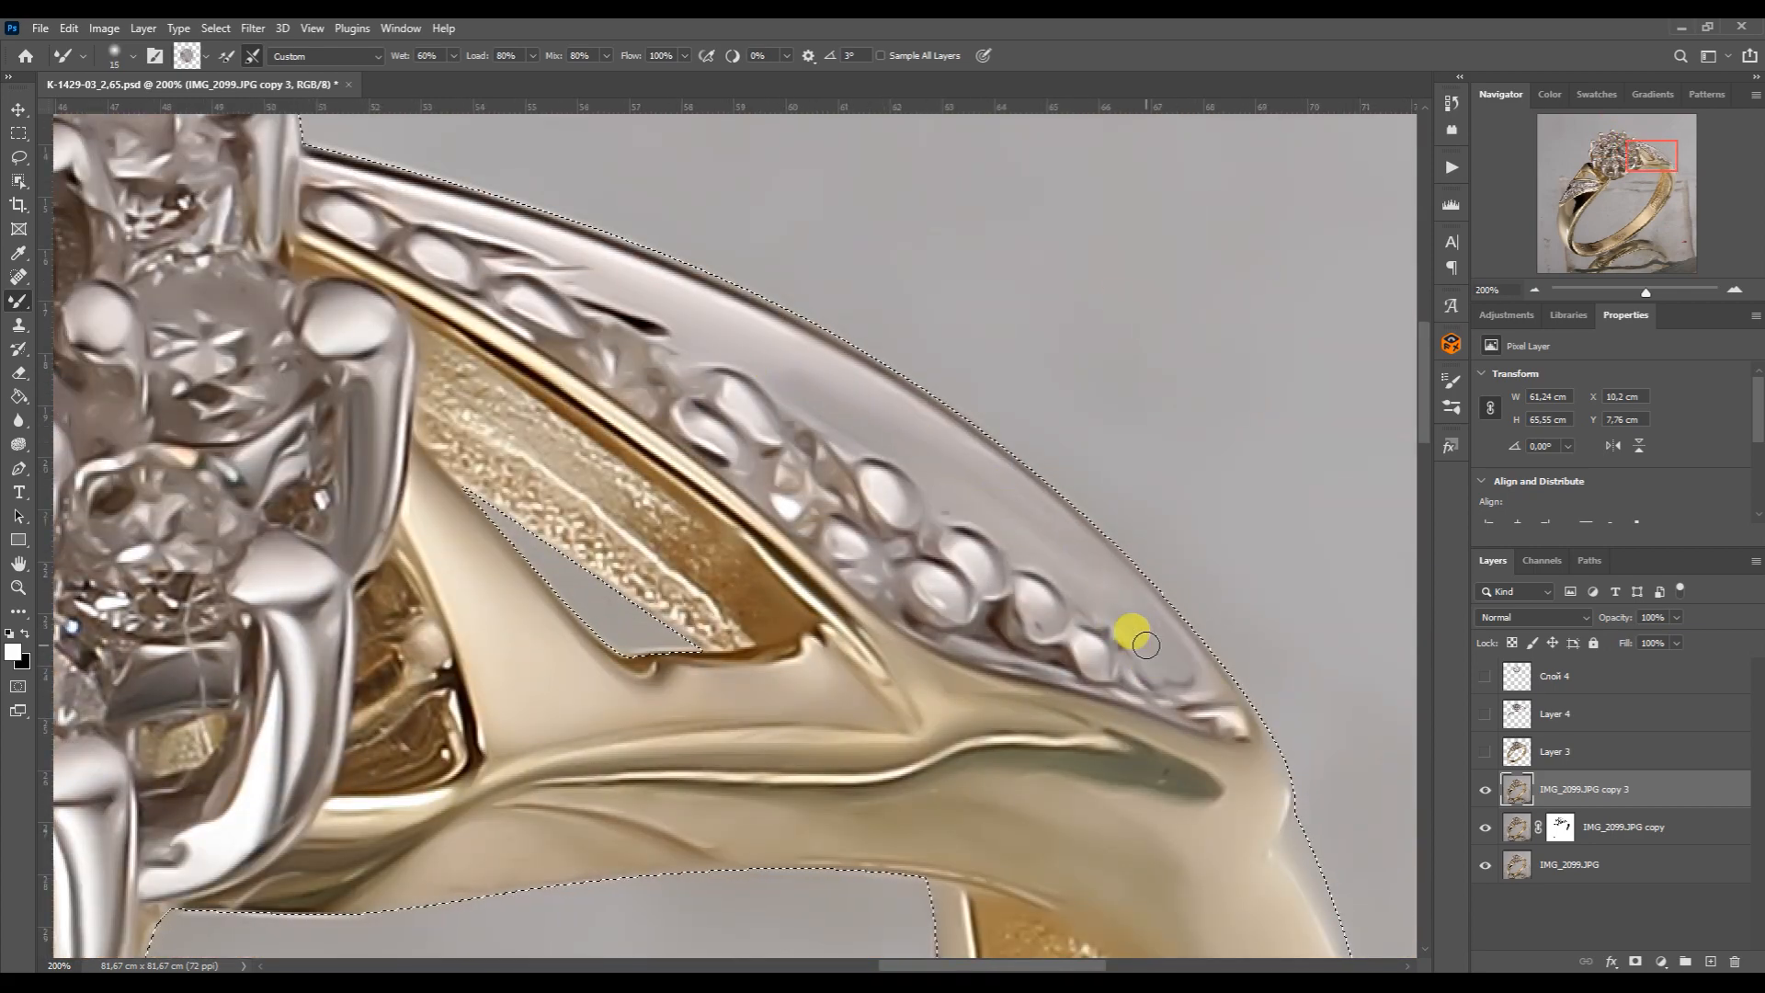
pyautogui.moveTo(692, 337); pyautogui.dragTo(563, 257)
# Smooth the individual metal beads of the pavé panel on the ring's left shoulder
pyautogui.moveTo(1650, 155); pyautogui.dragTo(1568, 193)
pyautogui.moveTo(811, 429); pyautogui.dragTo(790, 406)
pyautogui.moveTo(724, 539); pyautogui.dragTo(714, 537)
pyautogui.moveTo(912, 497)
pyautogui.mouseDown()
pyautogui.moveTo(898, 489)
pyautogui.moveTo(937, 476)
pyautogui.mouseUp()
pyautogui.press(']')
pyautogui.press(']')
pyautogui.moveTo(1113, 405)
pyautogui.mouseDown()
pyautogui.moveTo(1073, 420)
pyautogui.moveTo(1108, 391)
pyautogui.mouseUp()
pyautogui.moveTo(935, 419); pyautogui.dragTo(927, 410)
pyautogui.moveTo(681, 591); pyautogui.dragTo(669, 632)
pyautogui.press(']')
# Blend the long outer channel beside the left shoulder's pavé beads into an even grey tone
pyautogui.moveTo(1575, 189); pyautogui.dragTo(1568, 190)
pyautogui.press(']')
pyautogui.moveTo(876, 349)
pyautogui.mouseDown()
pyautogui.moveTo(861, 418)
pyautogui.moveTo(860, 379)
pyautogui.moveTo(834, 448)
pyautogui.moveTo(853, 394)
pyautogui.moveTo(789, 490)
pyautogui.moveTo(735, 619)
pyautogui.moveTo(741, 596)
pyautogui.moveTo(633, 782)
pyautogui.mouseUp()
pyautogui.press('[')
pyautogui.press('[')
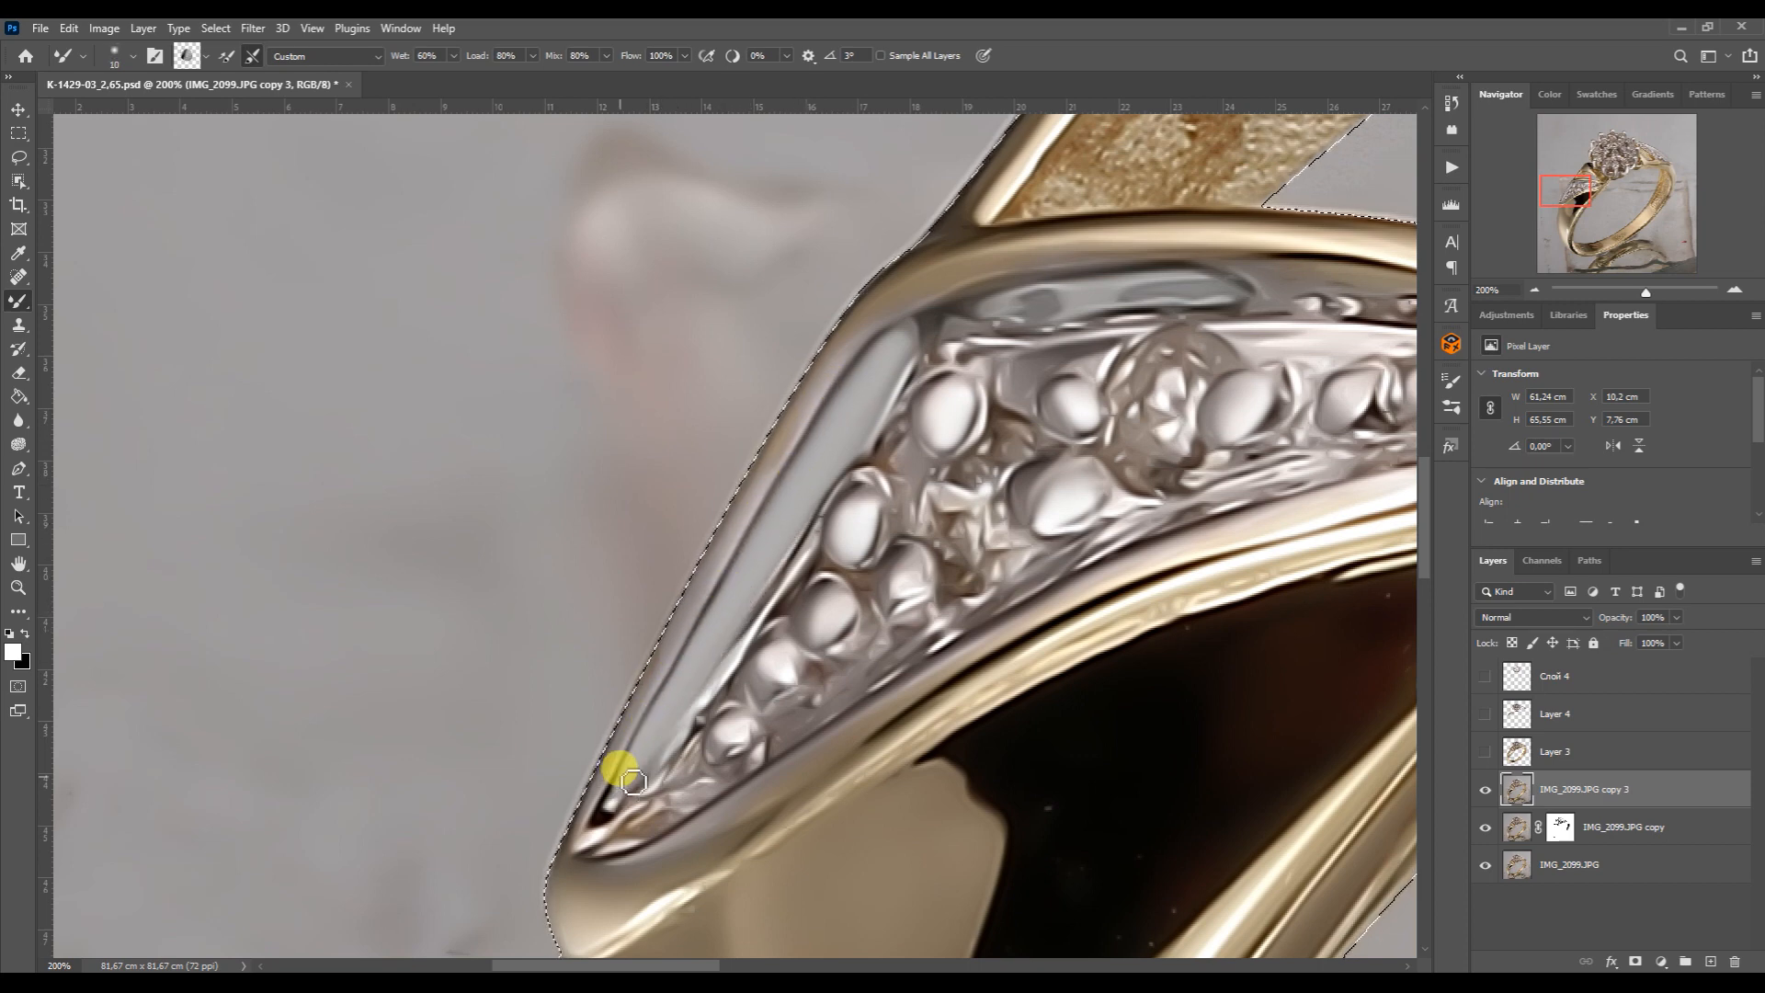
# Smooth the remaining channel and polished rims around the left shoulder's pavé panel
pyautogui.moveTo(1282, 245); pyautogui.dragTo(862, 540)
pyautogui.moveTo(693, 588)
pyautogui.mouseDown()
pyautogui.moveTo(740, 601)
pyautogui.moveTo(791, 581)
pyautogui.moveTo(718, 584)
pyautogui.mouseUp()
pyautogui.press(']')
pyautogui.moveTo(850, 579); pyautogui.dragTo(919, 585)
pyautogui.moveTo(660, 597); pyautogui.dragTo(598, 604)
pyautogui.moveTo(1241, 463); pyautogui.dragTo(995, 415)
pyautogui.press('[')
pyautogui.moveTo(959, 551)
pyautogui.mouseDown()
pyautogui.moveTo(790, 493)
pyautogui.moveTo(1057, 598)
pyautogui.mouseUp()
# Smooth the metal beside and behind the lower-right prong of the stone cluster
pyautogui.click(1583, 211)
pyautogui.moveTo(1584, 213); pyautogui.dragTo(1627, 168)
pyautogui.press('[')
pyautogui.moveTo(1119, 402)
pyautogui.mouseDown()
pyautogui.moveTo(1141, 468)
pyautogui.moveTo(1115, 481)
pyautogui.mouseUp()
pyautogui.press(']')
pyautogui.moveTo(873, 411); pyautogui.dragTo(862, 492)
# Blend the gallery plates behind the front prongs and touch up the small prong above them
pyautogui.moveTo(200, 580)
pyautogui.mouseDown()
pyautogui.moveTo(265, 574)
pyautogui.moveTo(190, 588)
pyautogui.mouseUp()
pyautogui.press(']')
pyautogui.moveTo(105, 546); pyautogui.dragTo(181, 556)
pyautogui.moveTo(645, 572)
pyautogui.mouseDown()
pyautogui.moveTo(602, 562)
pyautogui.moveTo(637, 538)
pyautogui.moveTo(607, 566)
pyautogui.mouseUp()
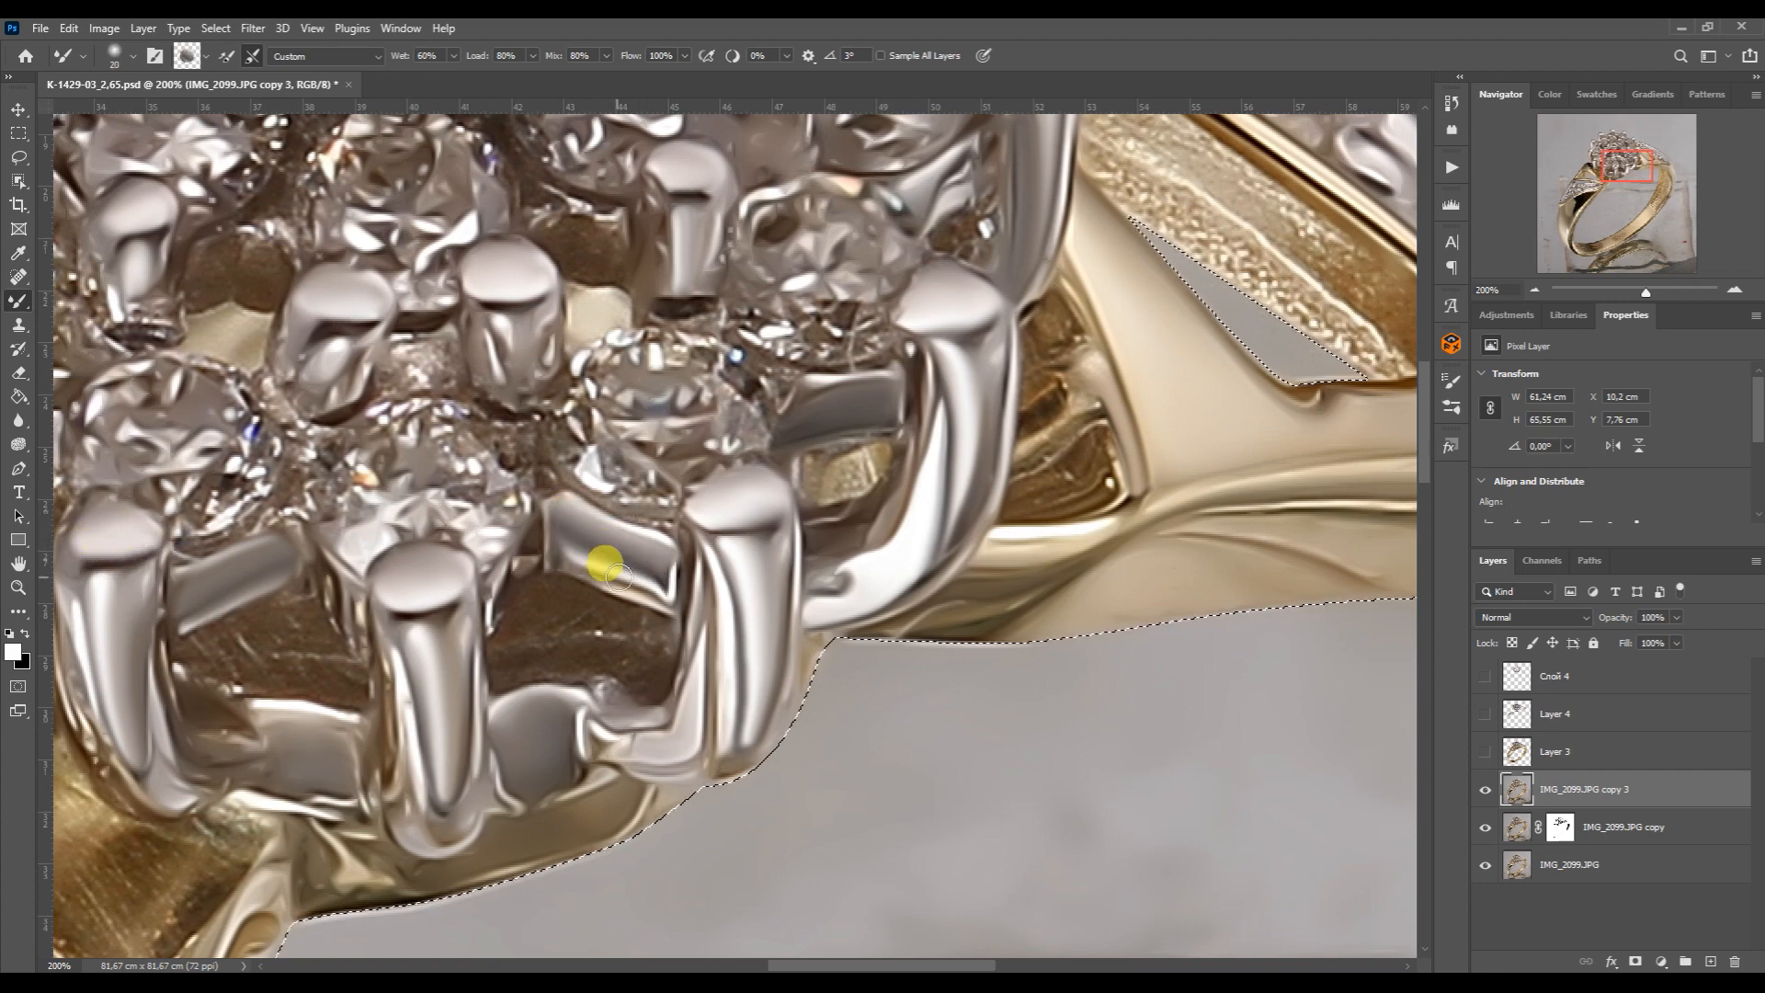
pyautogui.press(']')
pyautogui.moveTo(518, 343); pyautogui.dragTo(505, 378)
# Replace the ring selection with a pen-drawn path around the broad gold panel of the left shoulder, loaded as a selection
pyautogui.click(1534, 289)
pyautogui.click(1534, 289)
pyautogui.moveTo(1587, 234)
pyautogui.mouseDown()
pyautogui.moveTo(1591, 197)
pyautogui.moveTo(1583, 208)
pyautogui.mouseUp()
pyautogui.hotkey('ctrl', 'd')
pyautogui.press('p')
pyautogui.moveTo(611, 366); pyautogui.dragTo(274, 678)
pyautogui.click(257, 525)
pyautogui.moveTo(311, 824); pyautogui.dragTo(207, 743)
pyautogui.moveTo(256, 525); pyautogui.dragTo(266, 521)
pyautogui.moveTo(613, 372); pyautogui.dragTo(531, 376)
pyautogui.click(1589, 560)
pyautogui.keyDown('ctrl'); pyautogui.click(1489, 594); pyautogui.keyUp('ctrl')
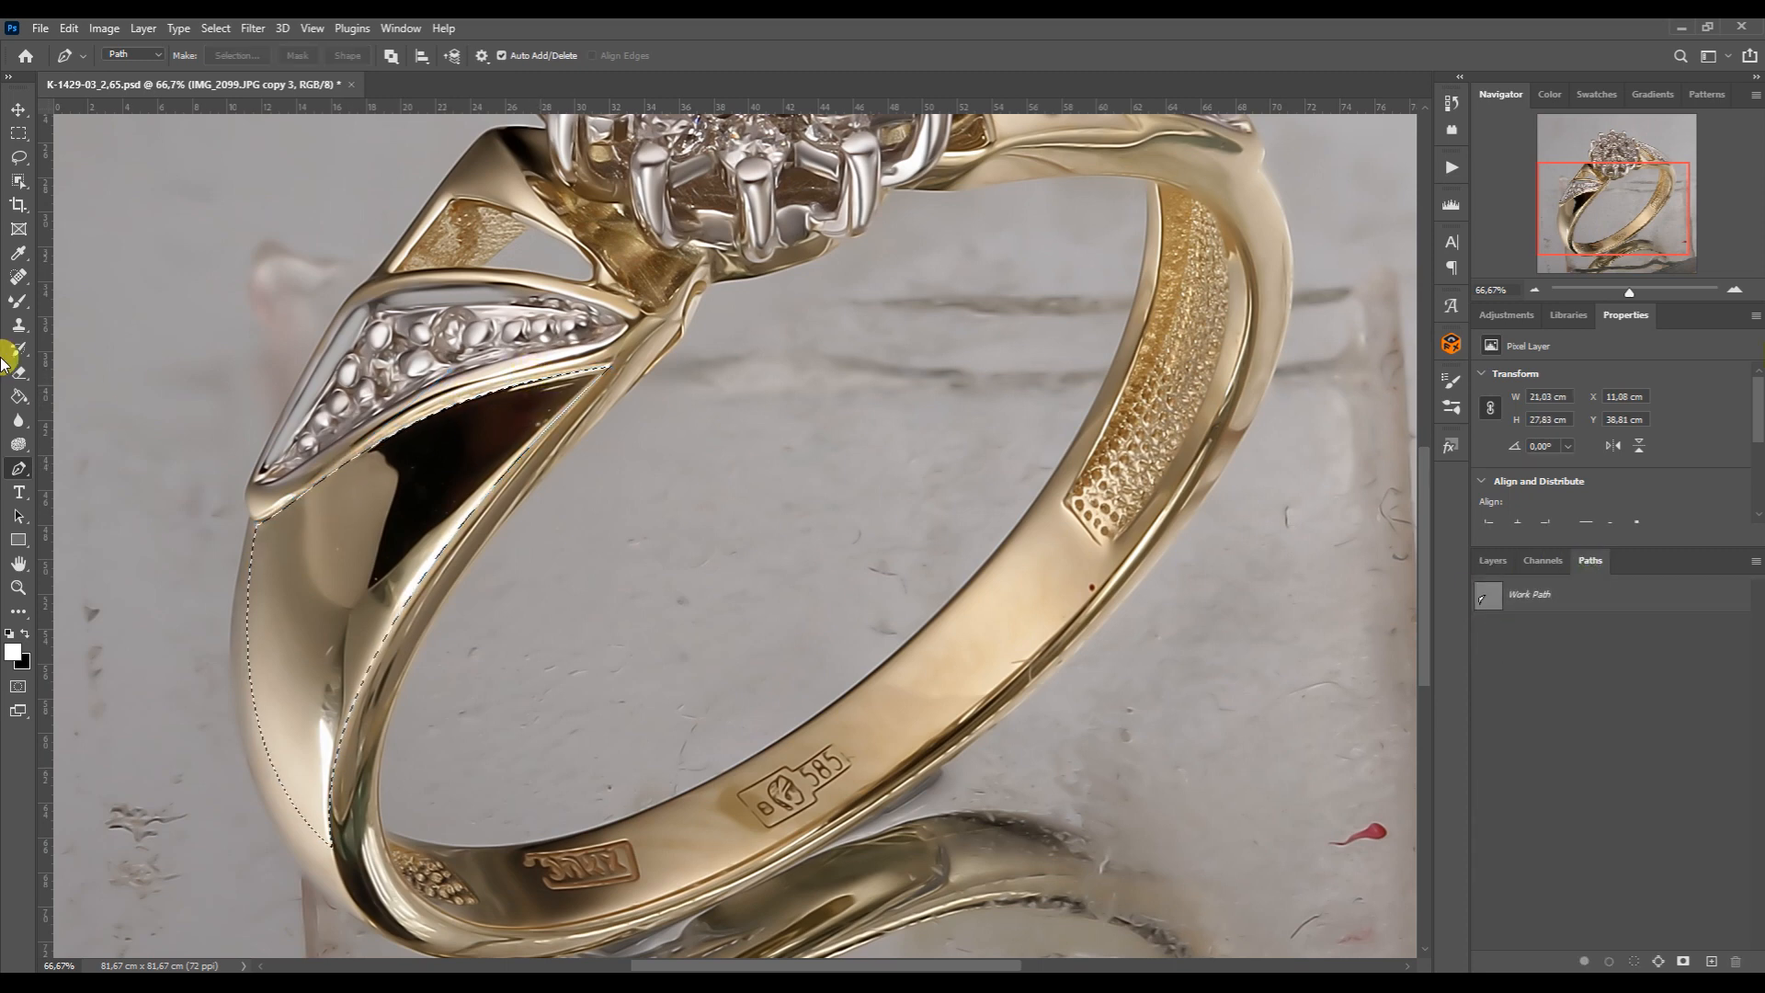
# Blend away the dark reflection inside the selected gold panel with a large Mixer Brush
pyautogui.press('b')
pyautogui.moveTo(355, 560)
pyautogui.mouseDown()
pyautogui.moveTo(390, 414)
pyautogui.moveTo(307, 512)
pyautogui.moveTo(375, 522)
pyautogui.moveTo(372, 559)
pyautogui.moveTo(375, 463)
pyautogui.moveTo(604, 301)
pyautogui.mouseUp()
pyautogui.press(']')
pyautogui.press(']')
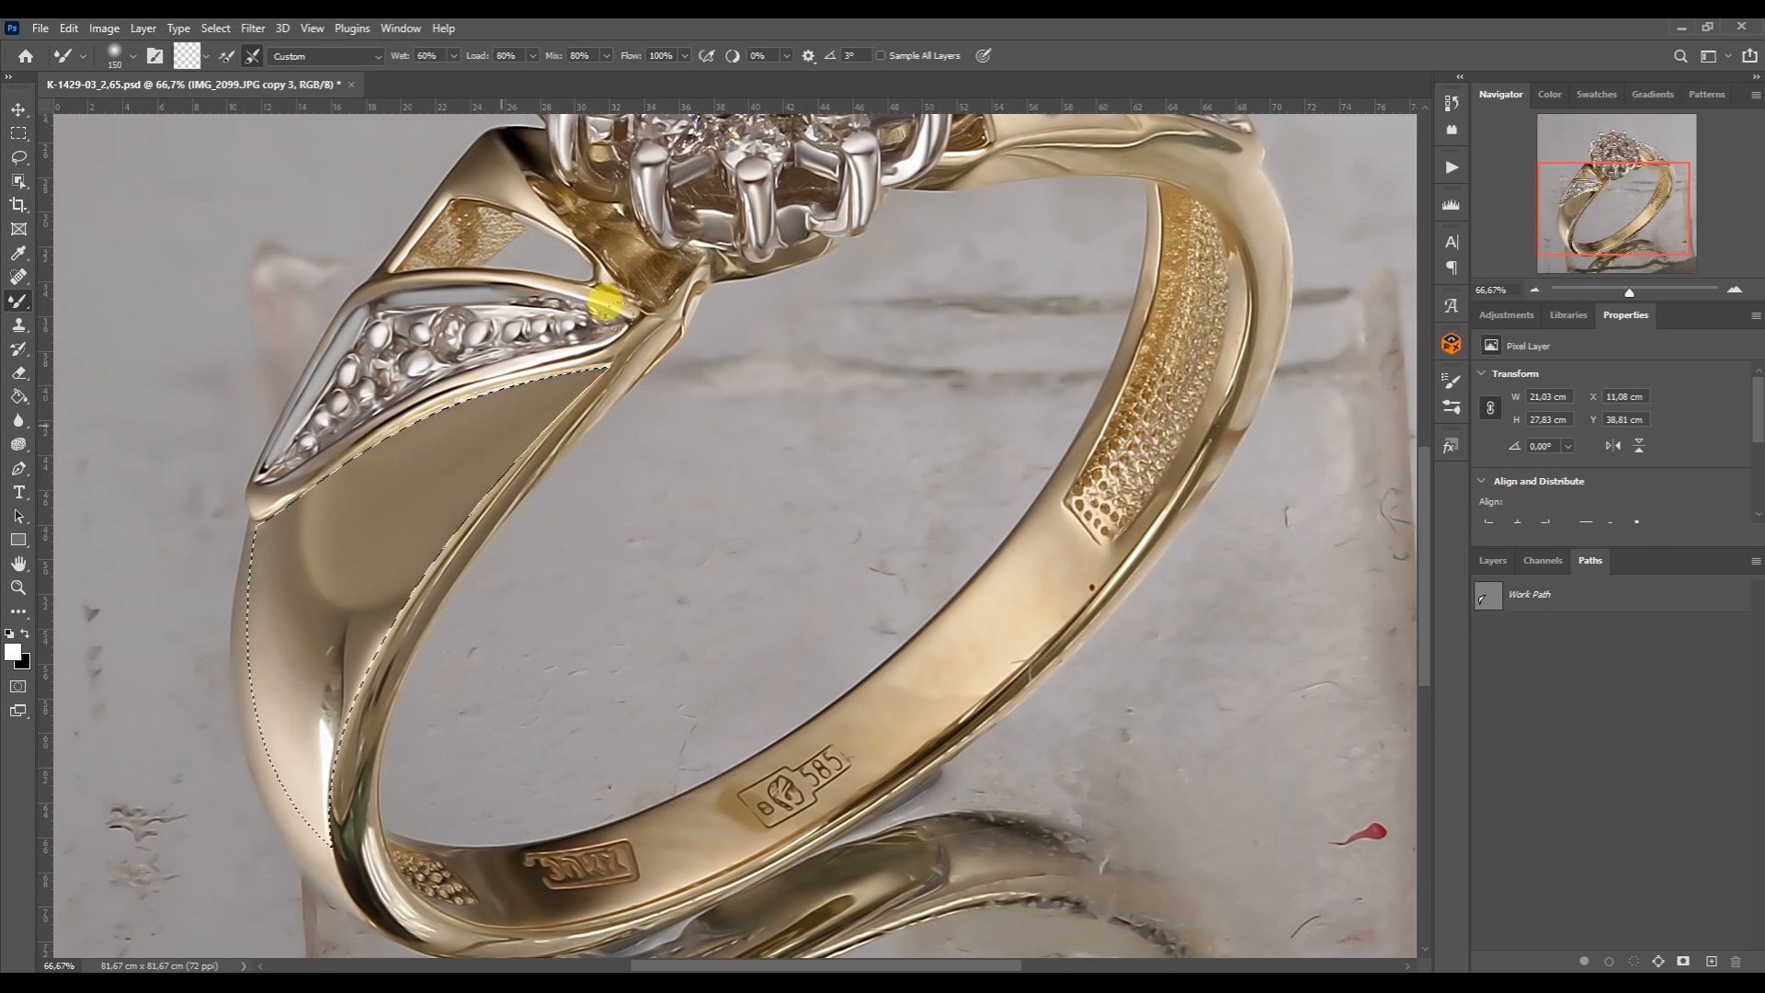
# Enlarge the Mixer Brush and smooth the lower part of the selected gold panel
pyautogui.moveTo(364, 632)
pyautogui.mouseDown()
pyautogui.moveTo(348, 553)
pyautogui.moveTo(295, 712)
pyautogui.moveTo(318, 662)
pyautogui.mouseUp()
pyautogui.press(']')
pyautogui.press(']')
pyautogui.press(']')
pyautogui.press(']')
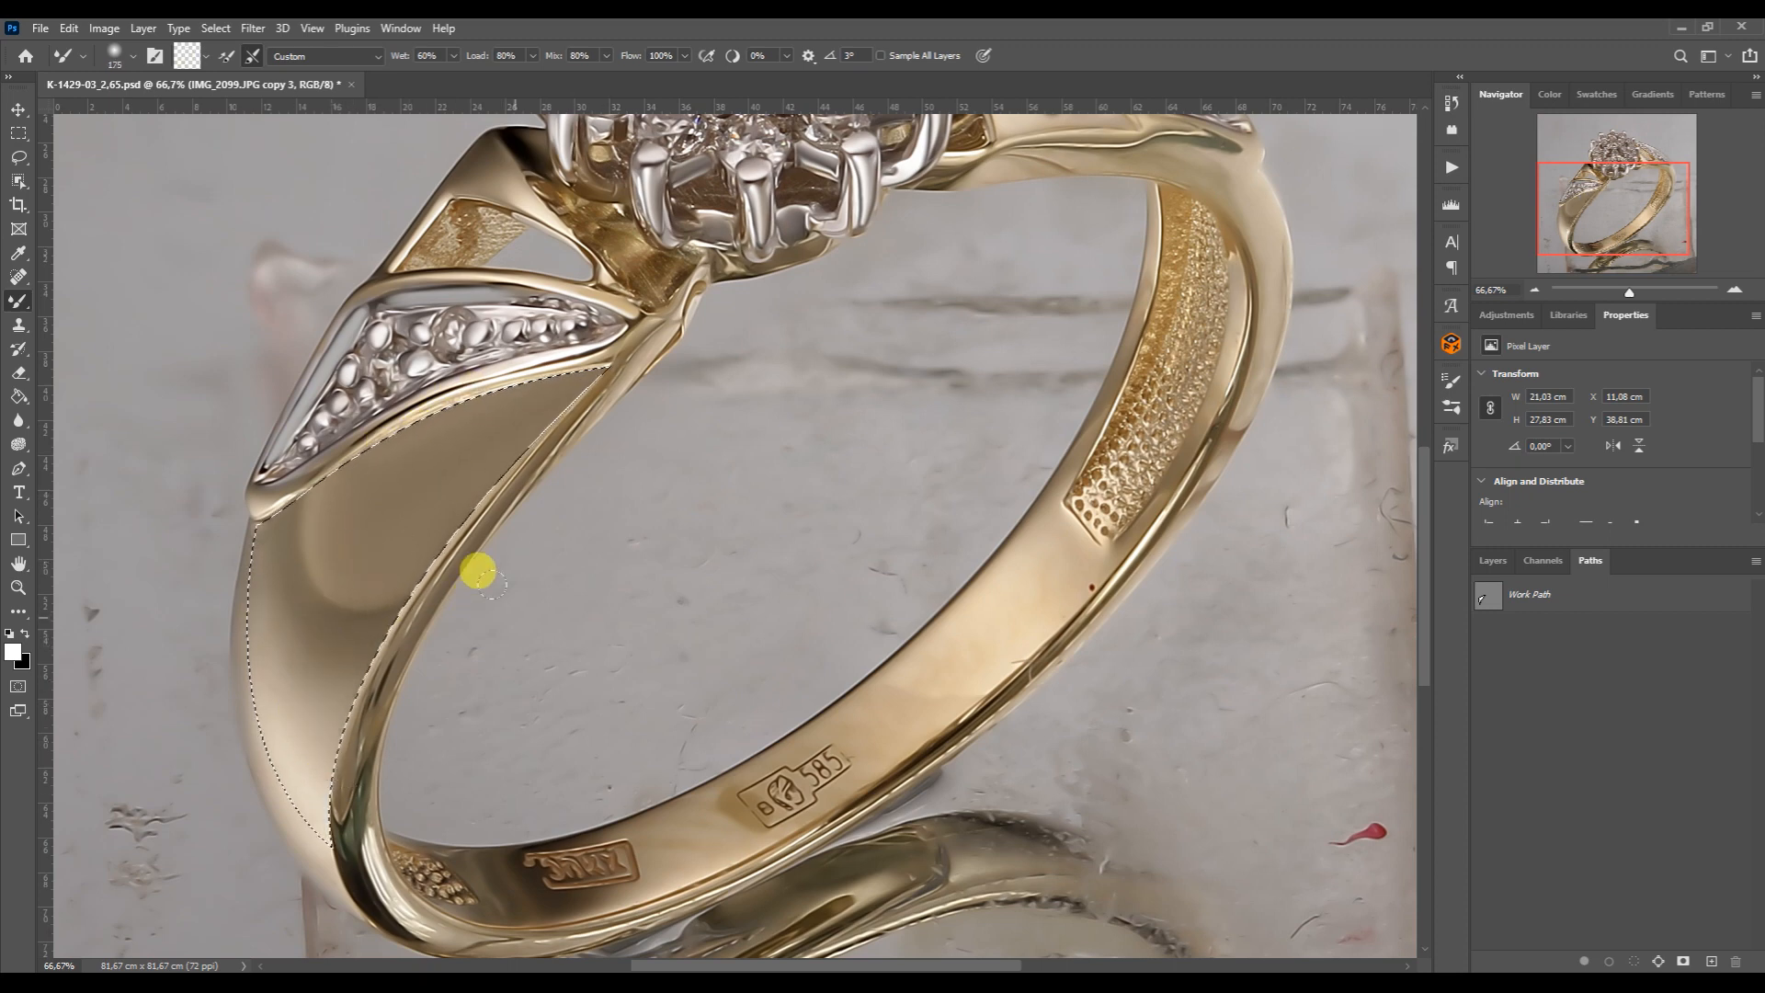
# Sample a light tone with the regular Brush tool and paint a soft highlight on the selected panel's upper end
pyautogui.rightClick(15, 310)
pyautogui.click(72, 306)
pyautogui.keyDown('alt'); pyautogui.click(552, 204); pyautogui.keyUp('alt')
pyautogui.click(582, 367)
pyautogui.moveTo(583, 367); pyautogui.dragTo(465, 183)
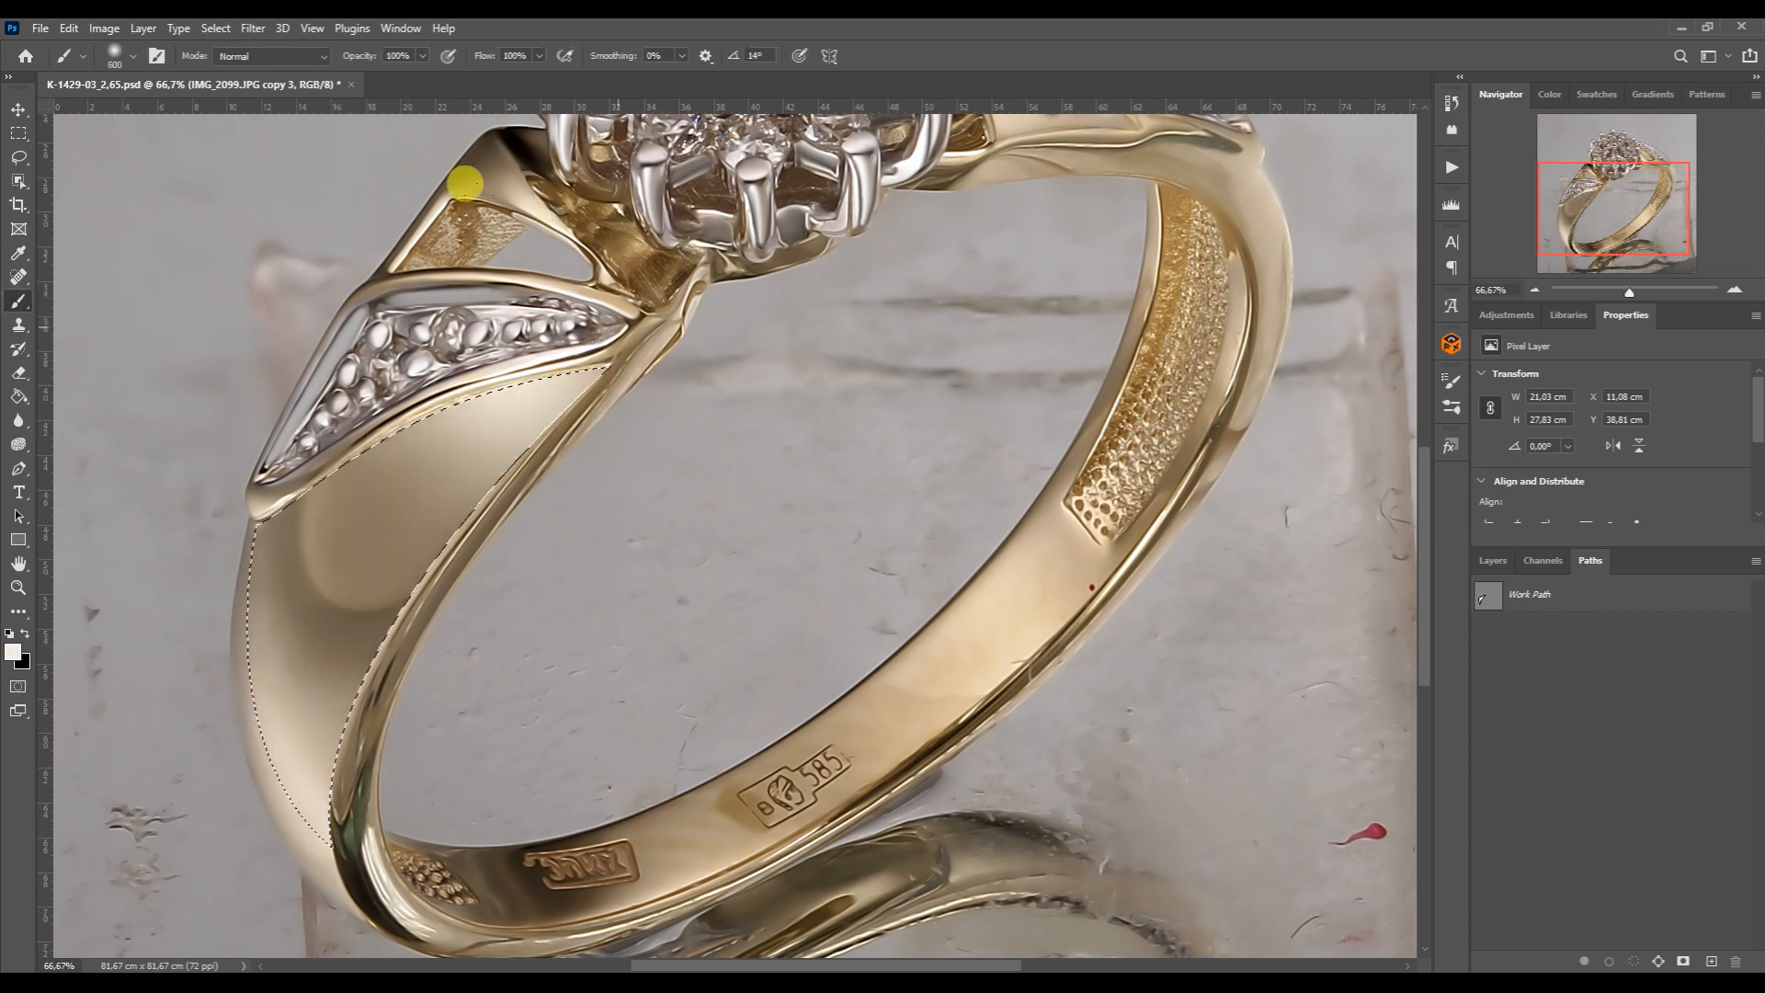
# Paint further soft light touches on the selected gold panel with a larger brush and clear the selection
pyautogui.click(589, 358)
pyautogui.press(']')
pyautogui.click(211, 746)
pyautogui.hotkey('ctrl', 'd')
# Duplicate the retouched photo layer and run the Add Sharpness action on the copy
pyautogui.moveTo(1580, 221); pyautogui.dragTo(1592, 214)
pyautogui.click(1493, 561)
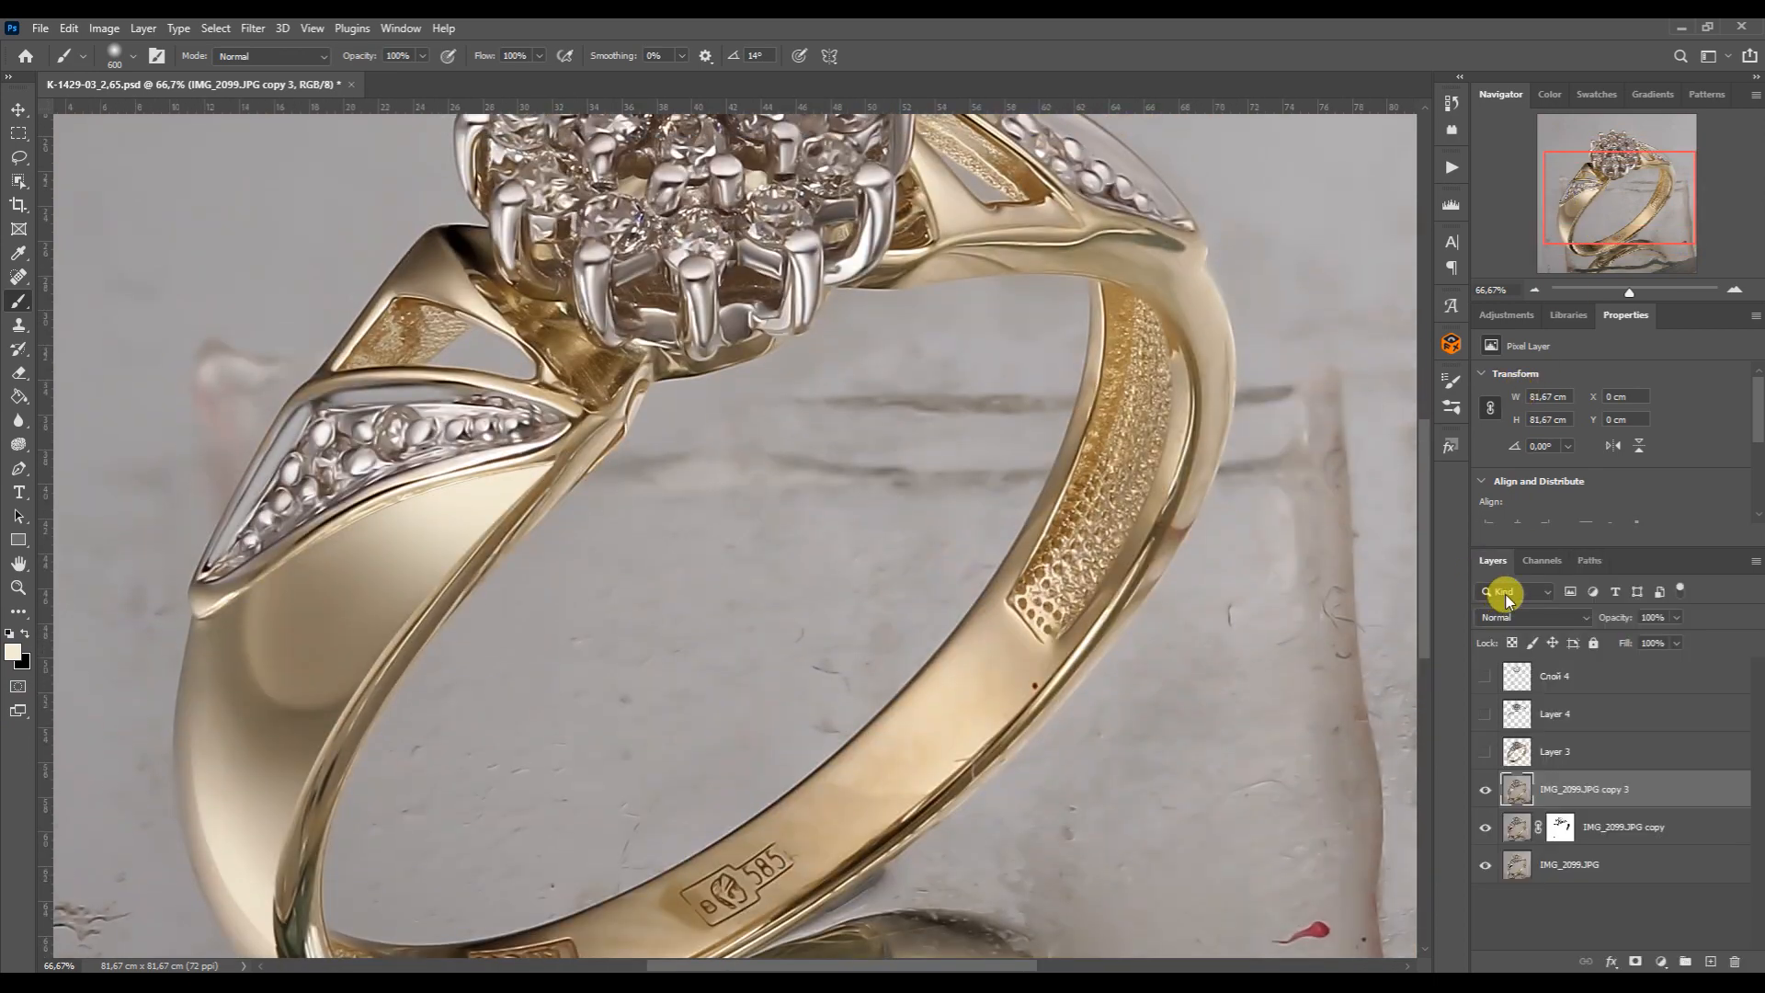
pyautogui.click(1534, 290)
pyautogui.hotkey('ctrl', 'j')
pyautogui.click(1451, 168)
pyautogui.click(1317, 773)
pyautogui.click(1318, 920)
pyautogui.click(1400, 159)
# Replace the Layer 3 and Layer 4 cutouts with fresh copies of the same outlines from the sharpened image, and show the top stone layer
pyautogui.keyDown('ctrl'); pyautogui.click(1517, 757); pyautogui.keyUp('ctrl')
pyautogui.hotkey('ctrl', 'j')
pyautogui.click(1533, 763)
pyautogui.press('Delete')
pyautogui.keyDown('ctrl'); pyautogui.click(1520, 721); pyautogui.keyUp('ctrl')
pyautogui.hotkey('ctrl', 'j')
pyautogui.click(1487, 680)
# Add a new layer above the sharpened image and fill it with white as the background
pyautogui.click(1573, 789)
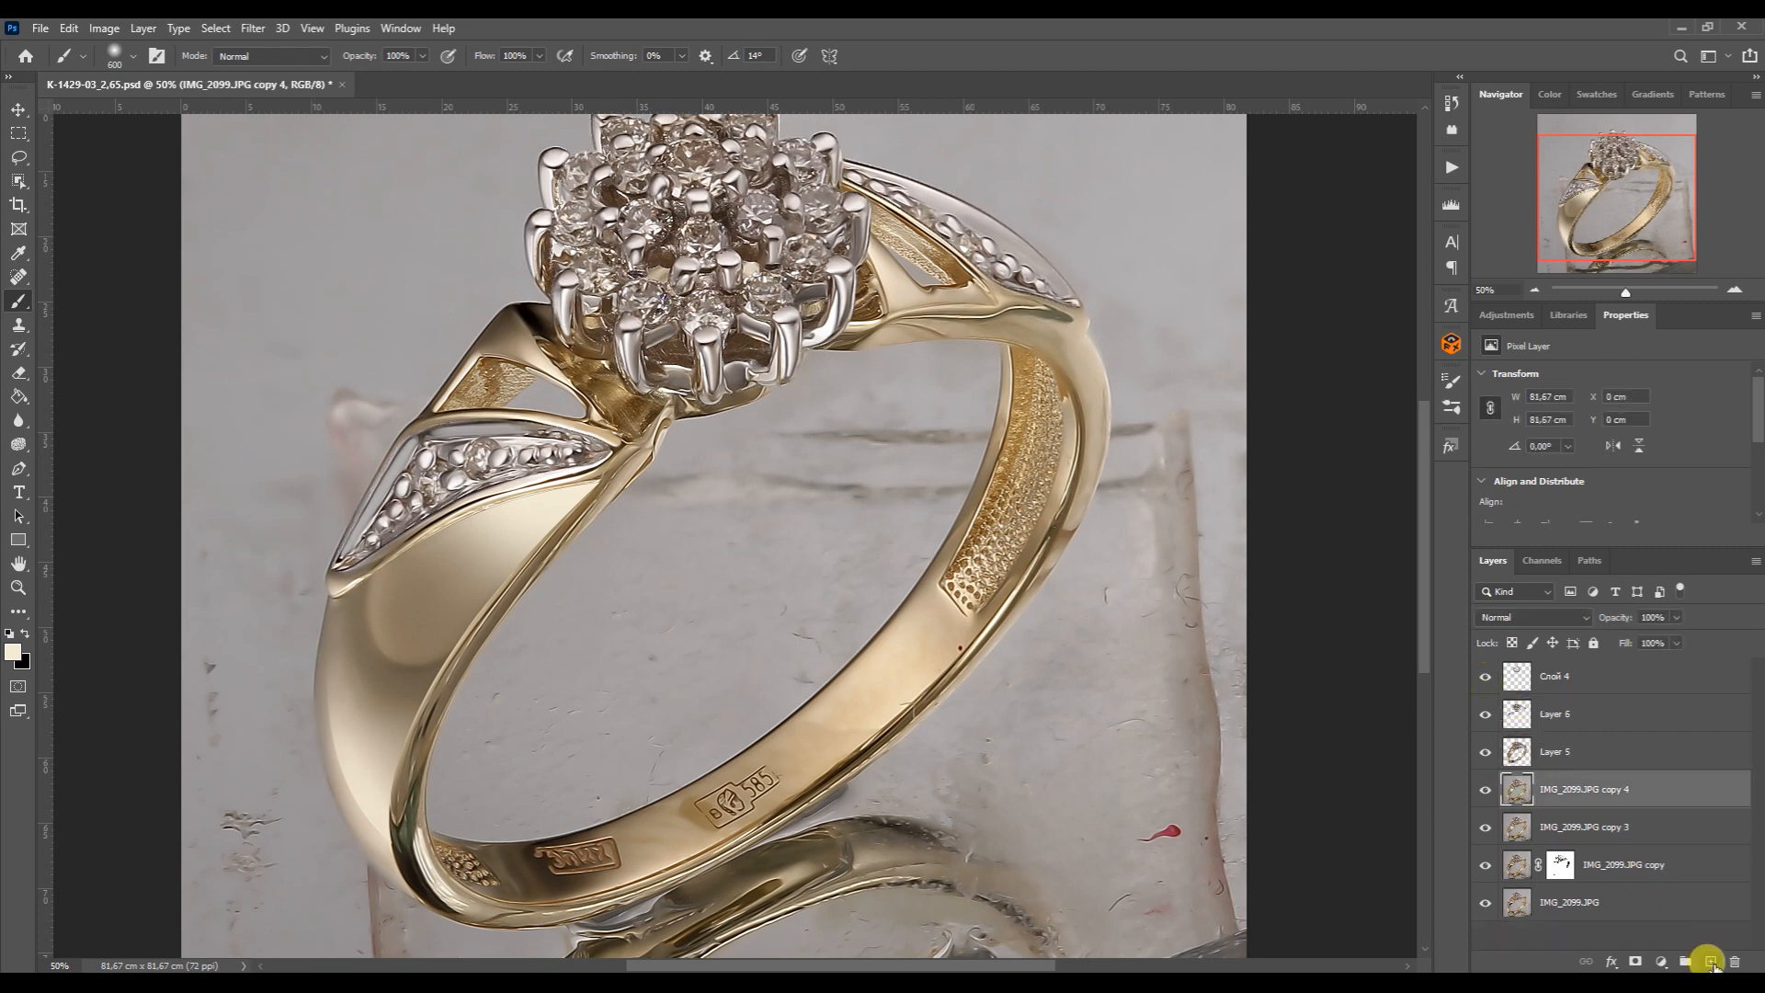
pyautogui.click(1710, 962)
pyautogui.click(18, 397)
pyautogui.click(9, 634)
pyautogui.click(25, 633)
pyautogui.click(294, 376)
pyautogui.press('v')
pyautogui.click(1533, 288)
# Run the Yellow gold color correction action on the gold ring cutout, Layer 5
pyautogui.click(973, 426)
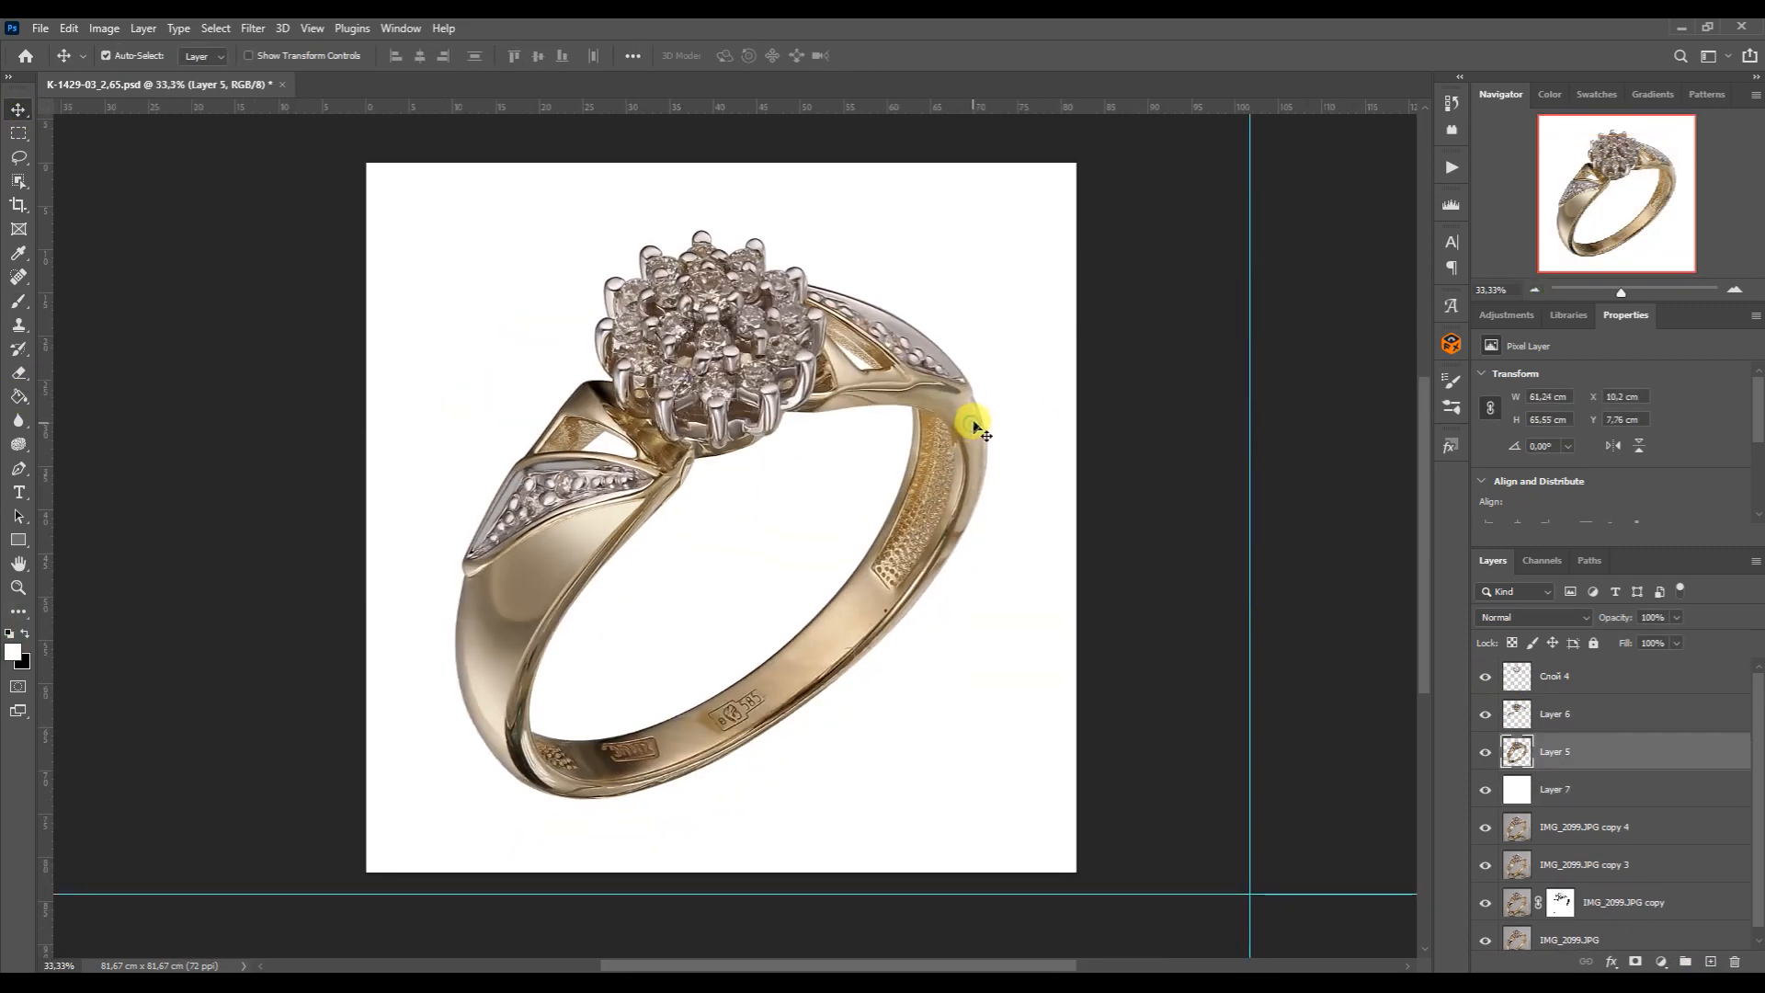
pyautogui.click(1451, 168)
pyautogui.click(1312, 497)
pyautogui.click(1309, 405)
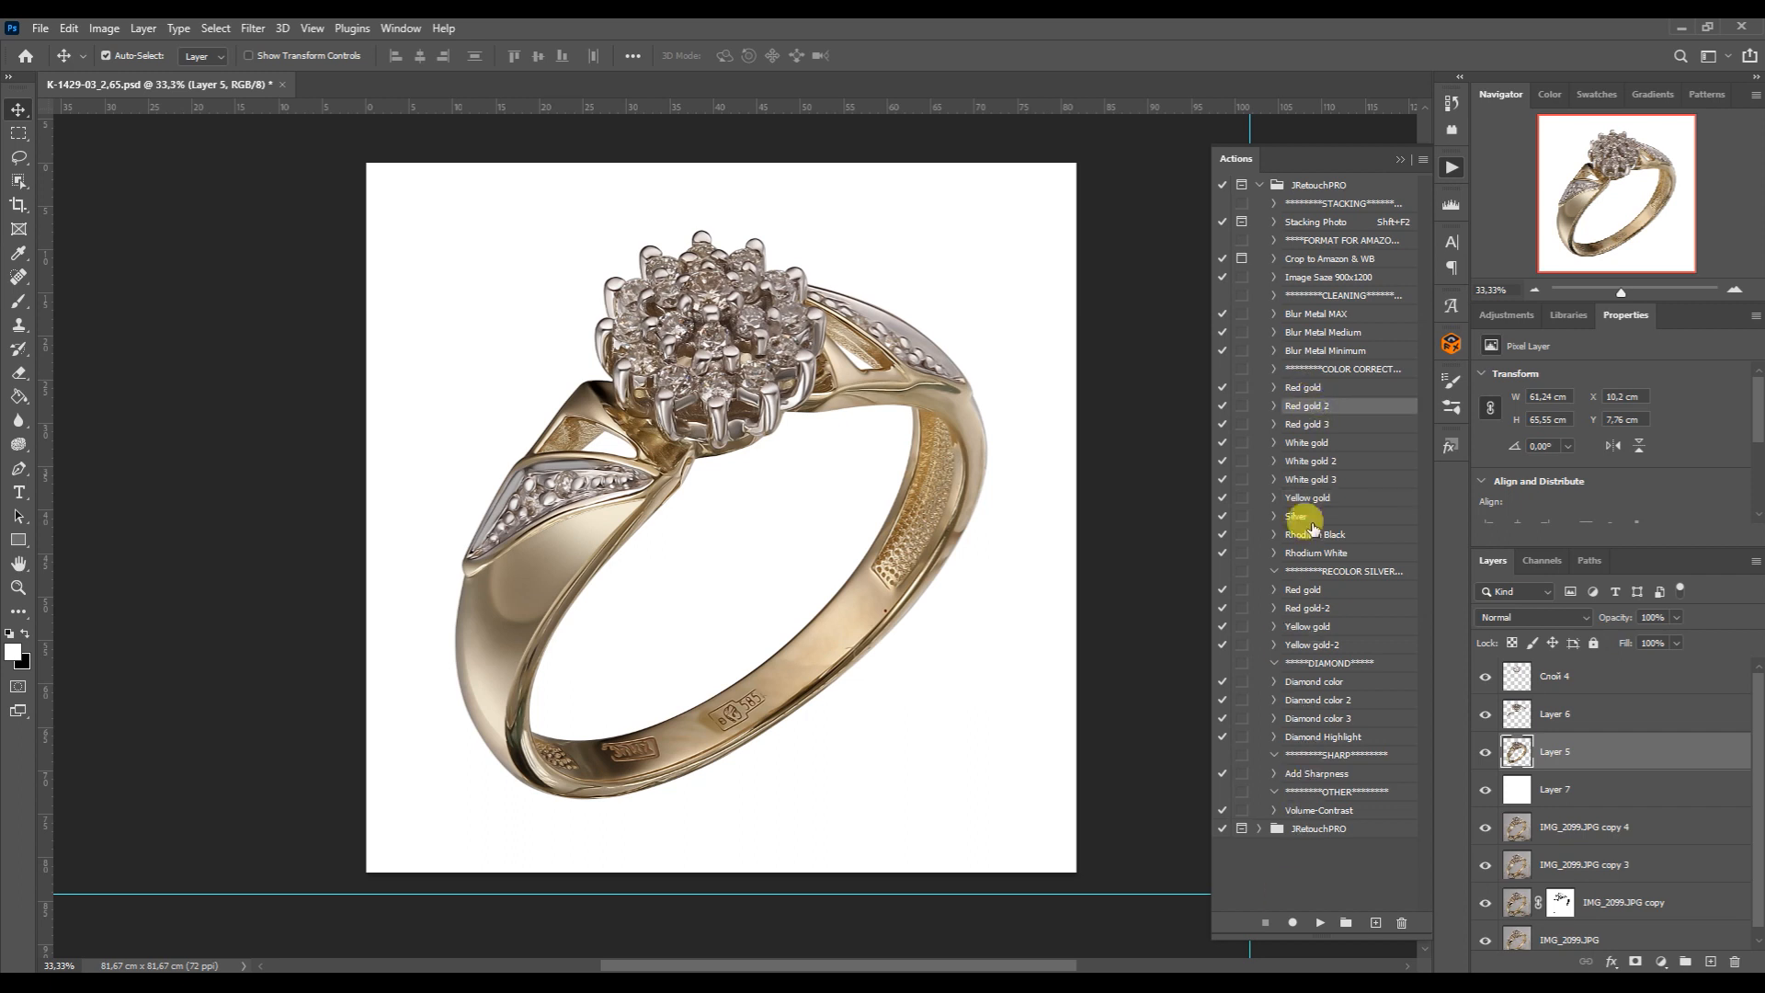
pyautogui.click(1320, 922)
pyautogui.click(928, 377)
pyautogui.click(1400, 159)
# Check the ring cutout's visibility and clip the Levels, Color Balance and Hue/Saturation adjustments to it
pyautogui.click(1484, 751)
pyautogui.click(1484, 752)
pyautogui.keyDown('alt'); pyautogui.click(1519, 844); pyautogui.keyUp('alt')
pyautogui.keyDown('alt'); pyautogui.click(1519, 807); pyautogui.keyUp('alt')
pyautogui.keyDown('alt'); pyautogui.click(1519, 770); pyautogui.keyUp('alt')
# Brighten the gold in Levels 1 by moving the midtone and white points darker and nudging the black point
pyautogui.click(1532, 826)
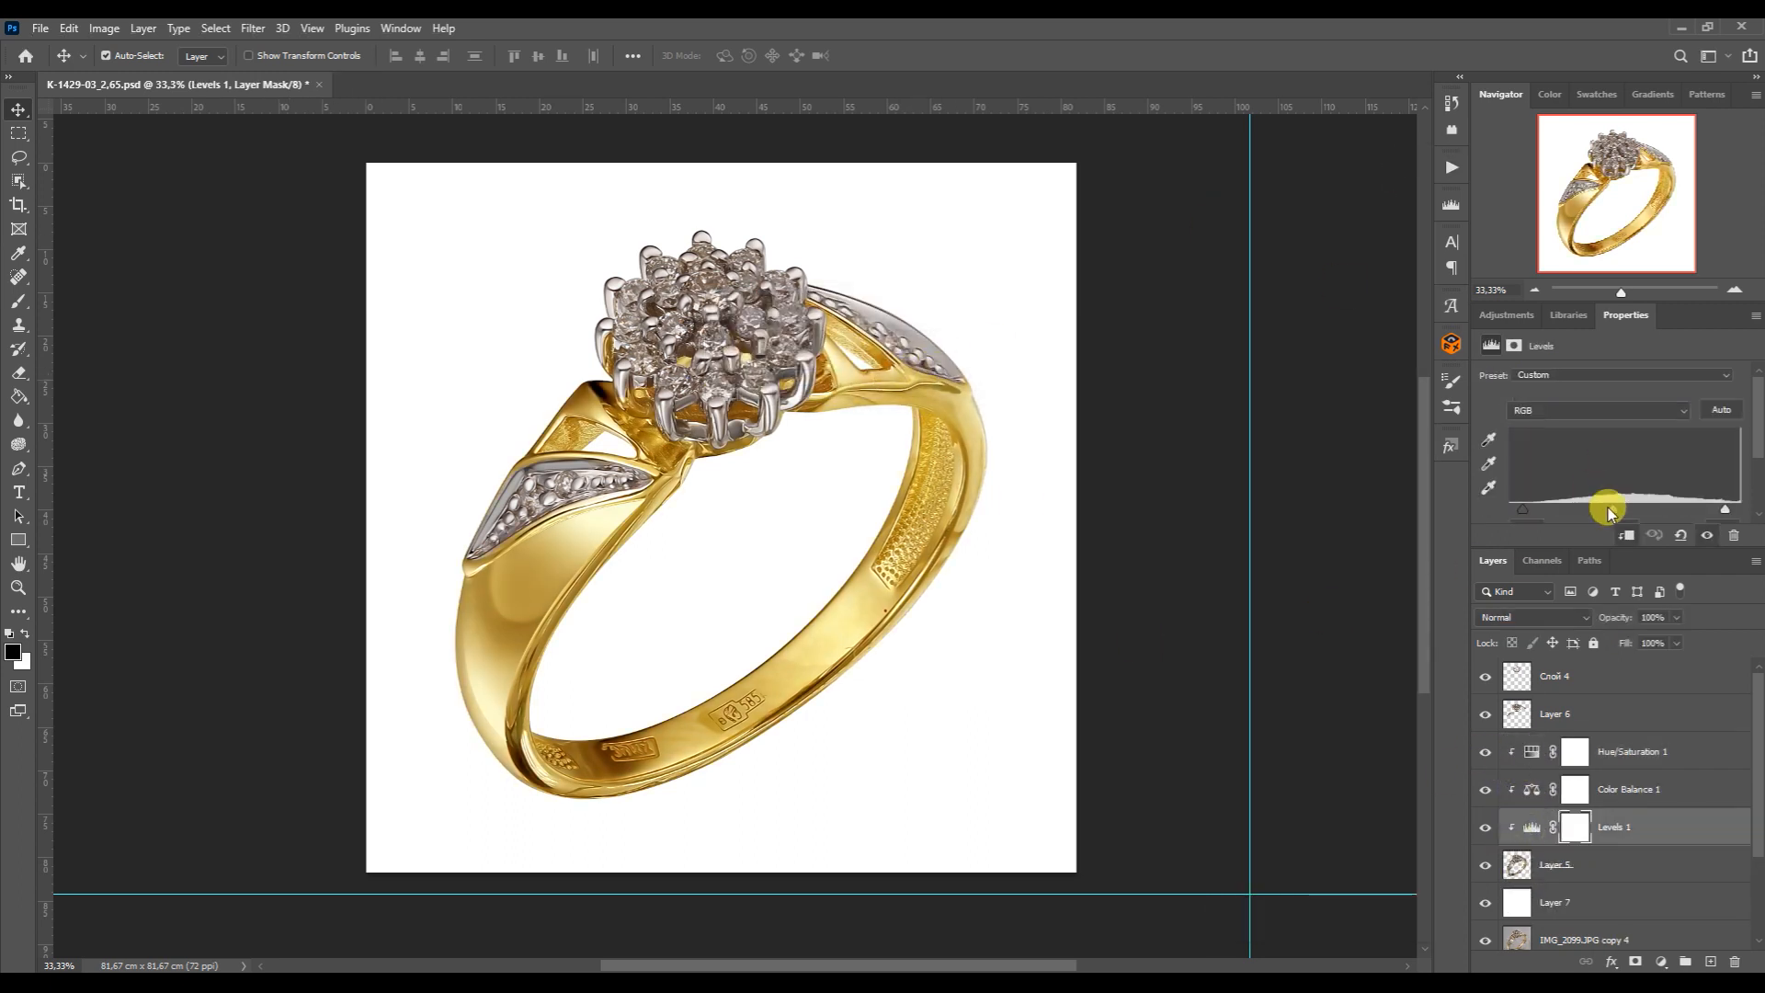
pyautogui.moveTo(1611, 509); pyautogui.dragTo(1586, 506)
pyautogui.moveTo(1725, 508); pyautogui.dragTo(1708, 509)
pyautogui.moveTo(1522, 509); pyautogui.dragTo(1526, 511)
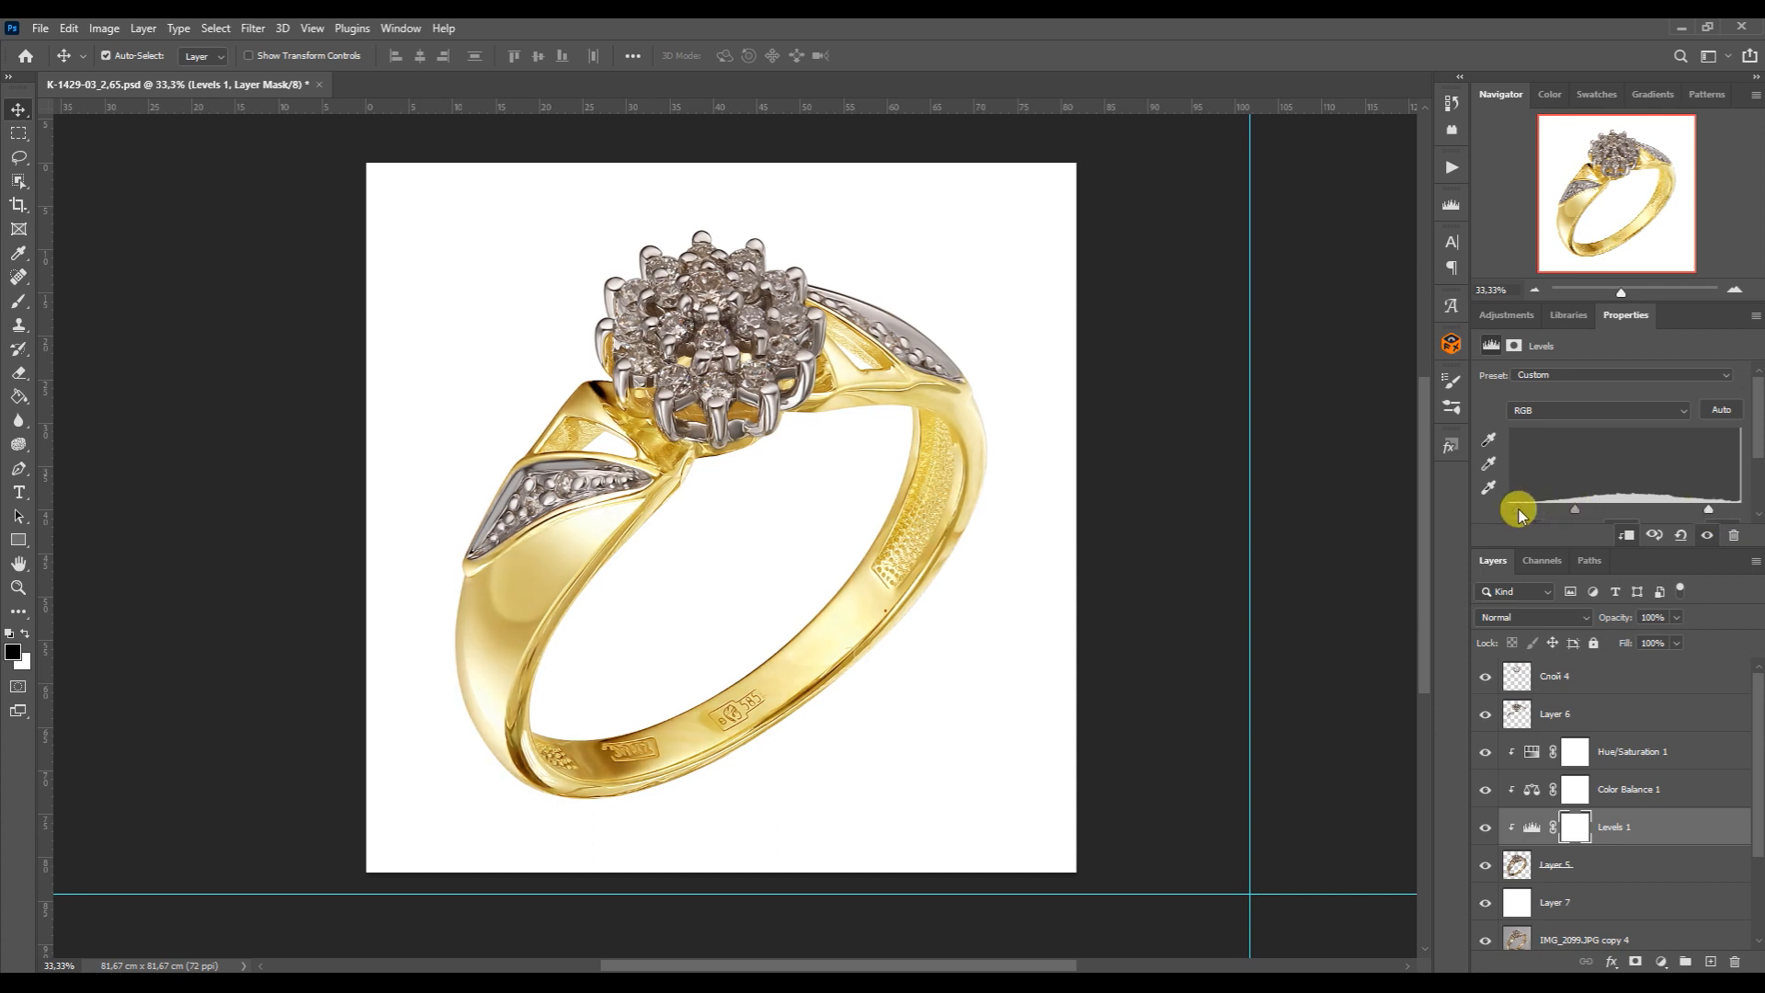
# Run the Silver action on the white-metal cutout, Layer 6, and clip its three adjustment layers to it
pyautogui.click(1507, 716)
pyautogui.click(1450, 167)
pyautogui.click(1268, 499)
pyautogui.click(1305, 516)
pyautogui.click(1313, 915)
pyautogui.click(1402, 161)
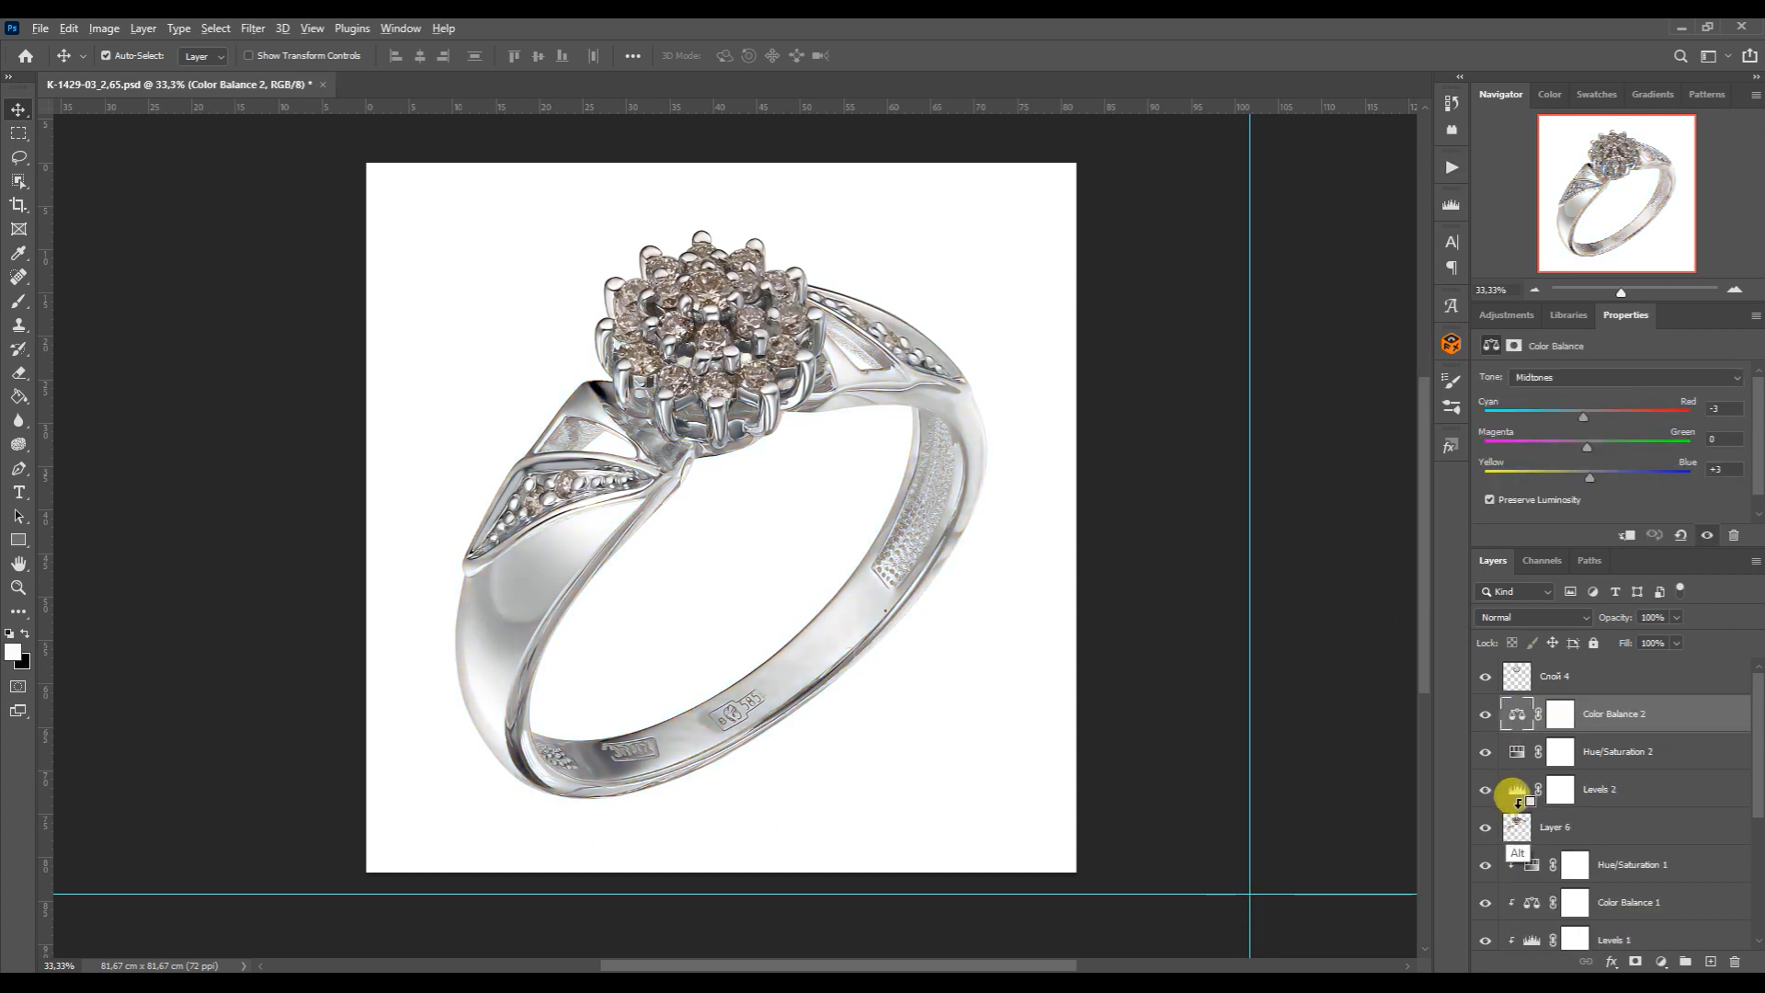
pyautogui.keyDown('alt'); pyautogui.click(1516, 806); pyautogui.keyUp('alt')
pyautogui.keyDown('alt'); pyautogui.click(1517, 770); pyautogui.keyUp('alt')
pyautogui.keyDown('alt'); pyautogui.click(1519, 733); pyautogui.keyUp('alt')
# Adjust Levels 2 to brighten the white metal's midtones and highlights, and review its Color Balance settings
pyautogui.click(1529, 788)
pyautogui.moveTo(1722, 511); pyautogui.dragTo(1712, 511)
pyautogui.moveTo(1604, 510); pyautogui.dragTo(1543, 514)
pyautogui.click(1531, 714)
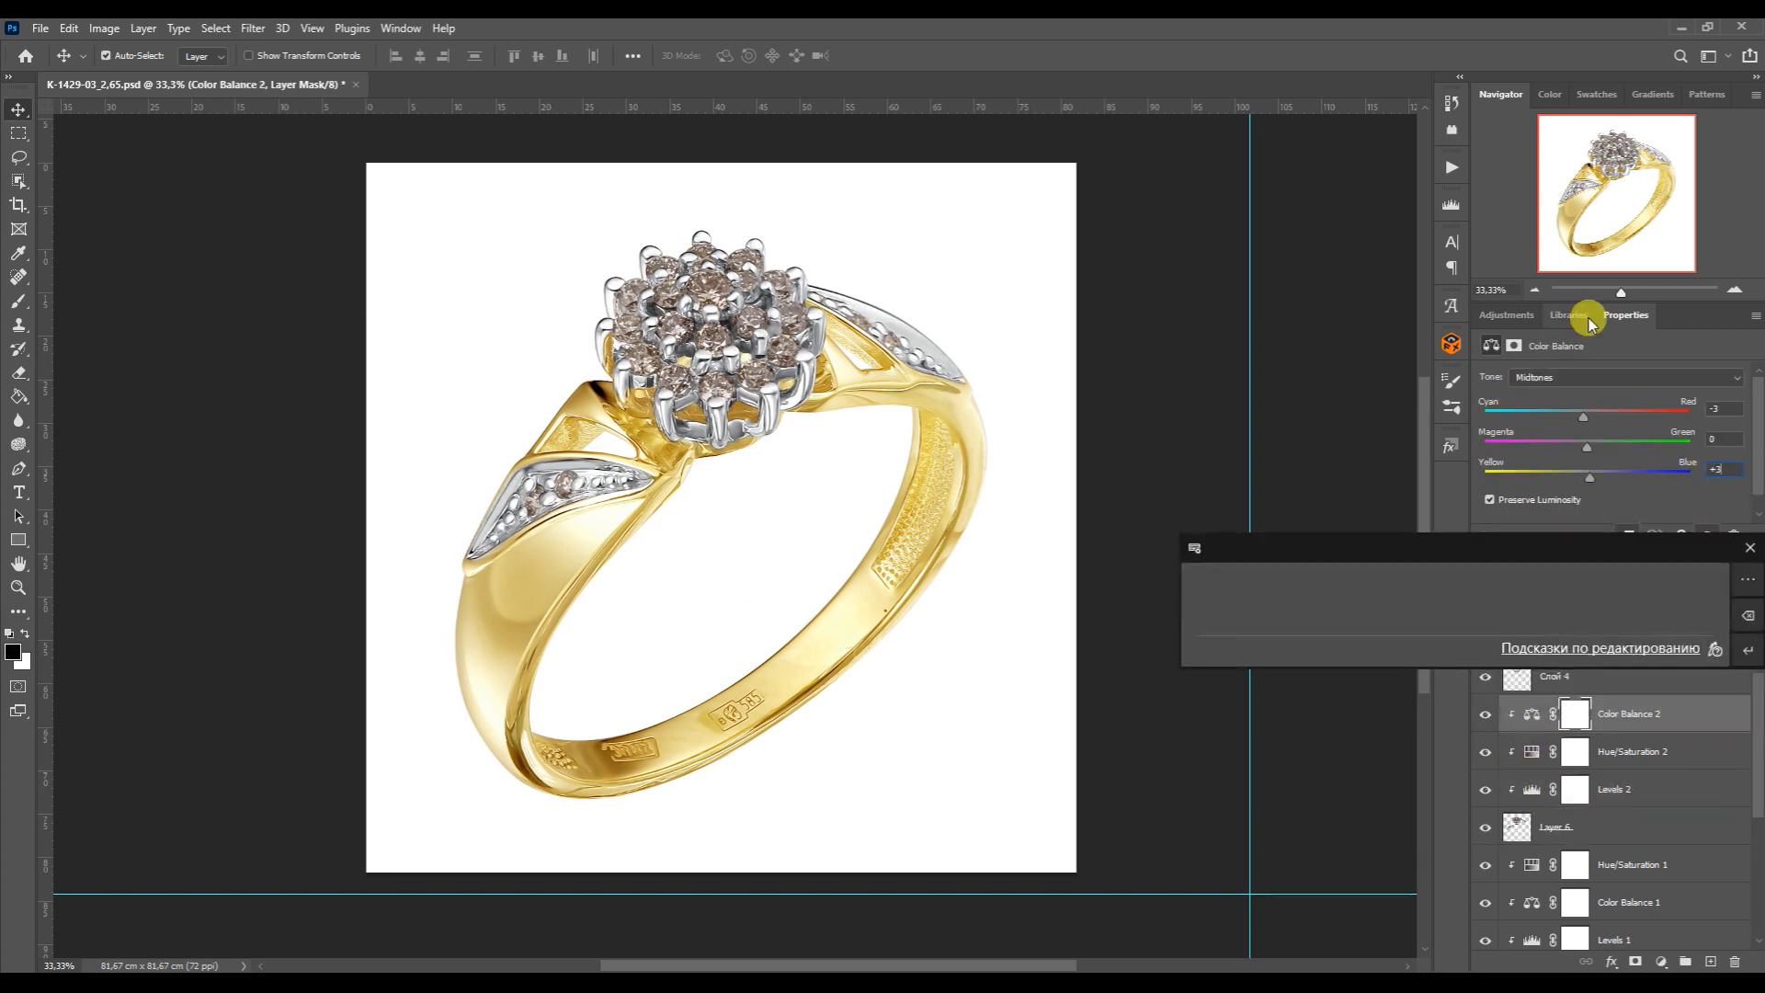
pyautogui.click(1534, 788)
pyautogui.moveTo(1589, 509); pyautogui.dragTo(1581, 508)
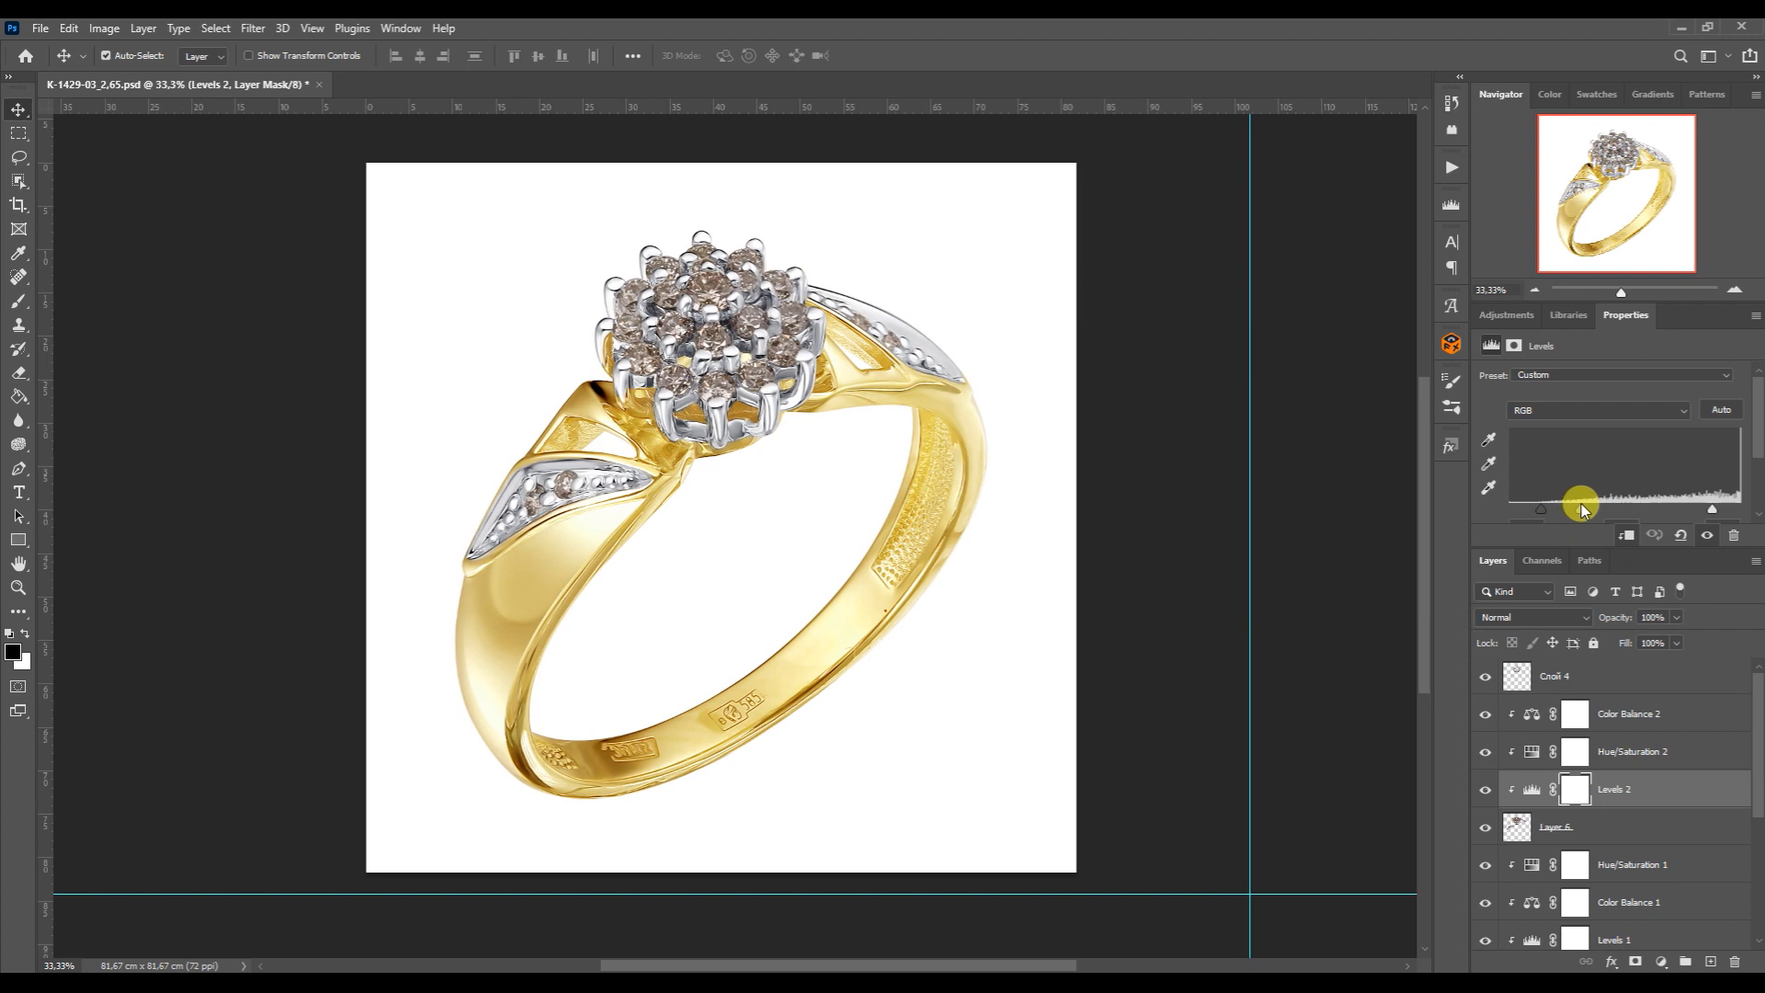
pyautogui.click(1531, 714)
# Duplicate the gold cutout with its clipped adjustments, merge the copies into one layer and hide the original Layer 5
pyautogui.click(1532, 865)
pyautogui.moveTo(1758, 737); pyautogui.dragTo(1757, 784)
pyautogui.keyDown('shift'); pyautogui.click(1554, 882); pyautogui.keyUp('shift')
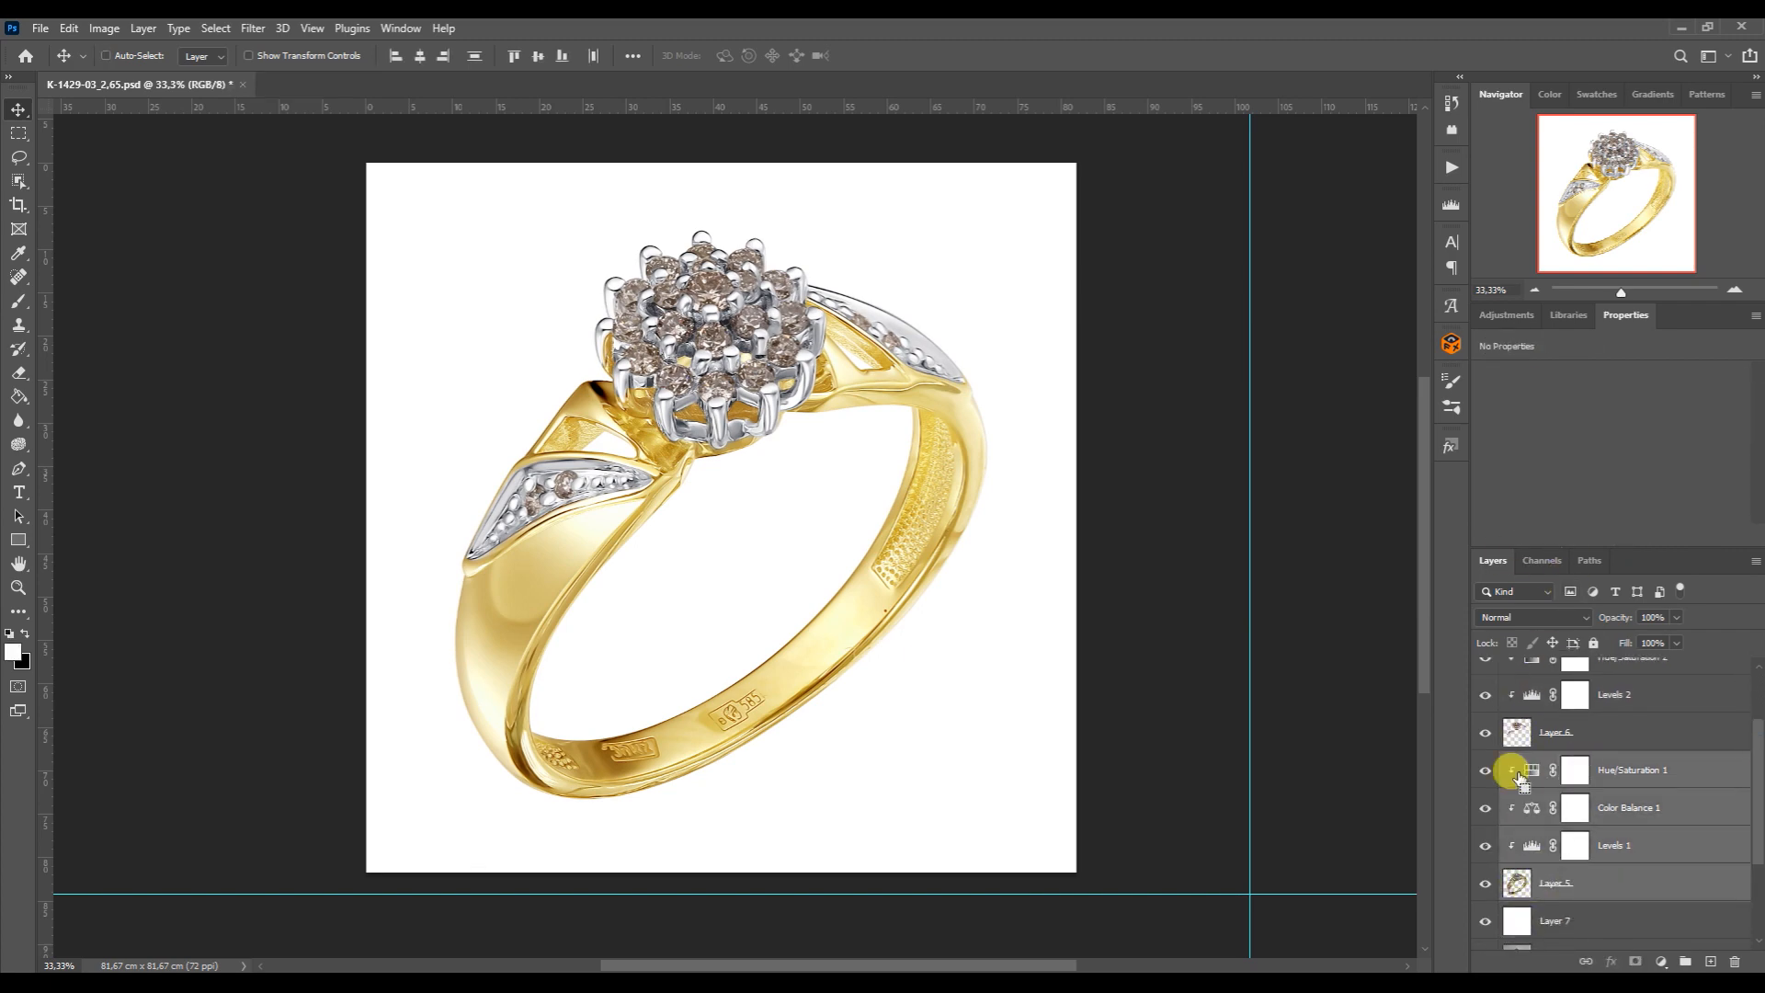
pyautogui.hotkey('ctrl', 'j')
pyautogui.hotkey('ctrl', 'e')
pyautogui.click(1484, 921)
# Load the merged gold layer's outline as a guide and start a pen path down the inner edge of the left shoulder panel
pyautogui.press('p')
pyautogui.keyDown('ctrl'); pyautogui.click(1530, 781); pyautogui.keyUp('ctrl')
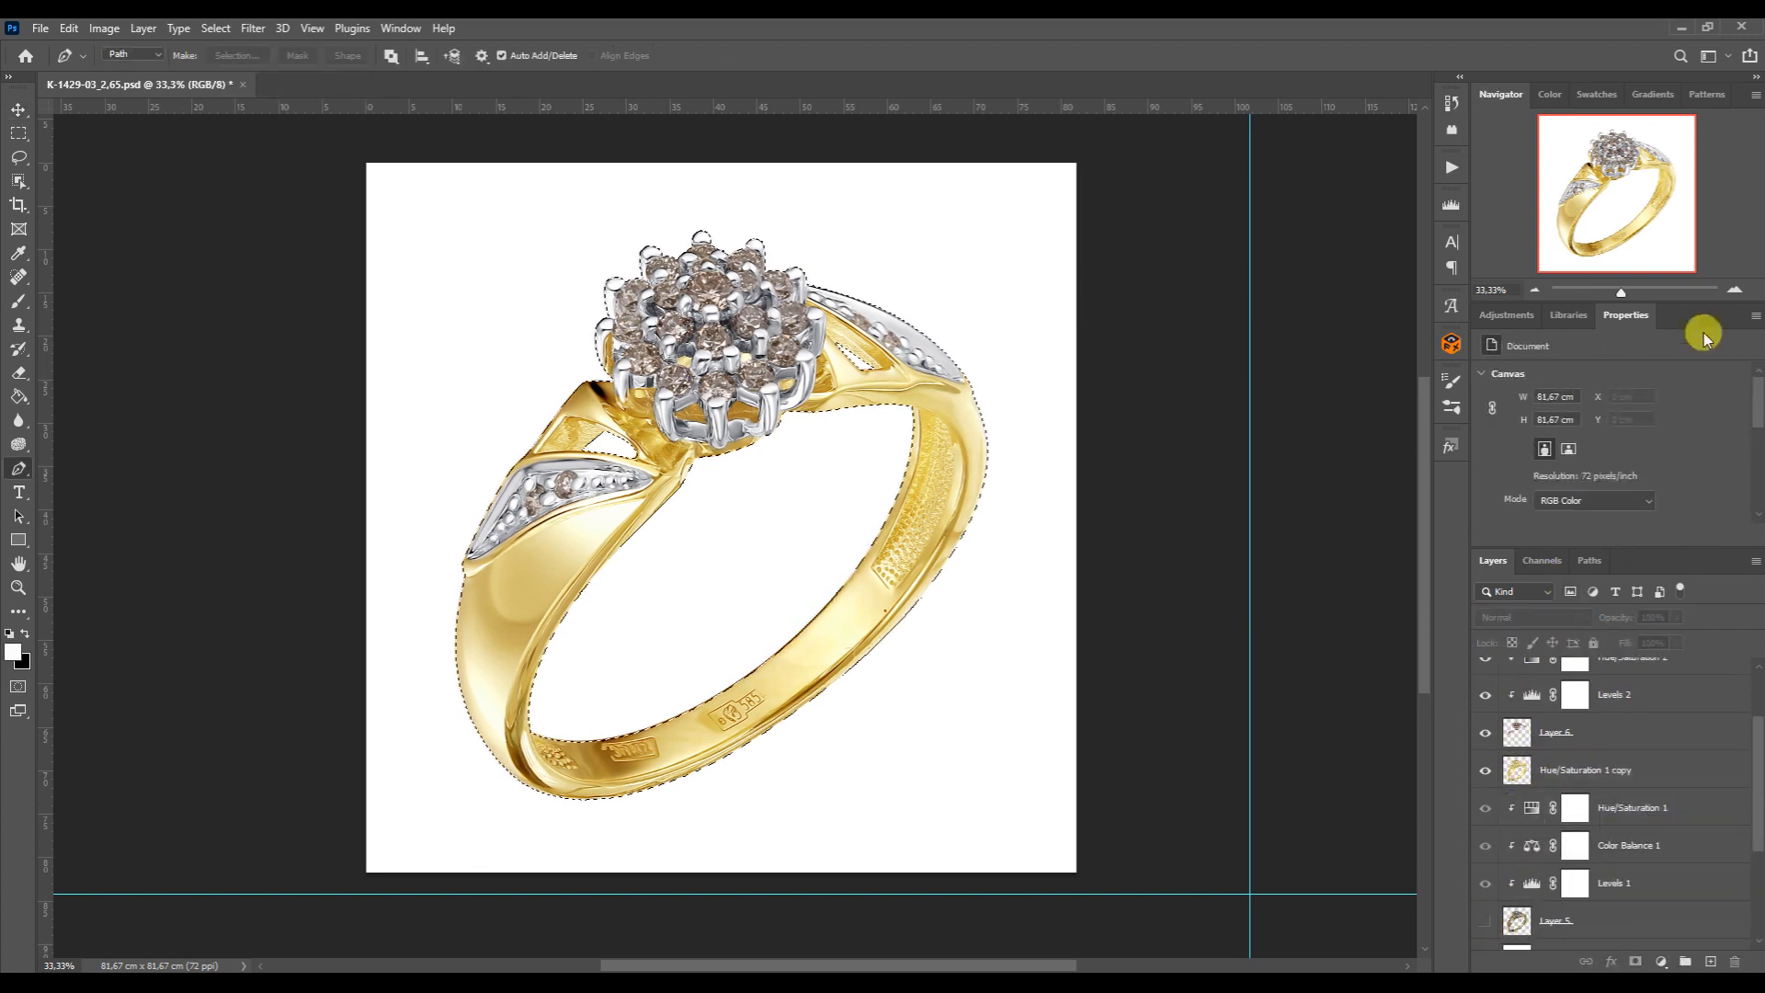
pyautogui.scroll(2, 685, 681)
pyautogui.scroll(1, 697, 303)
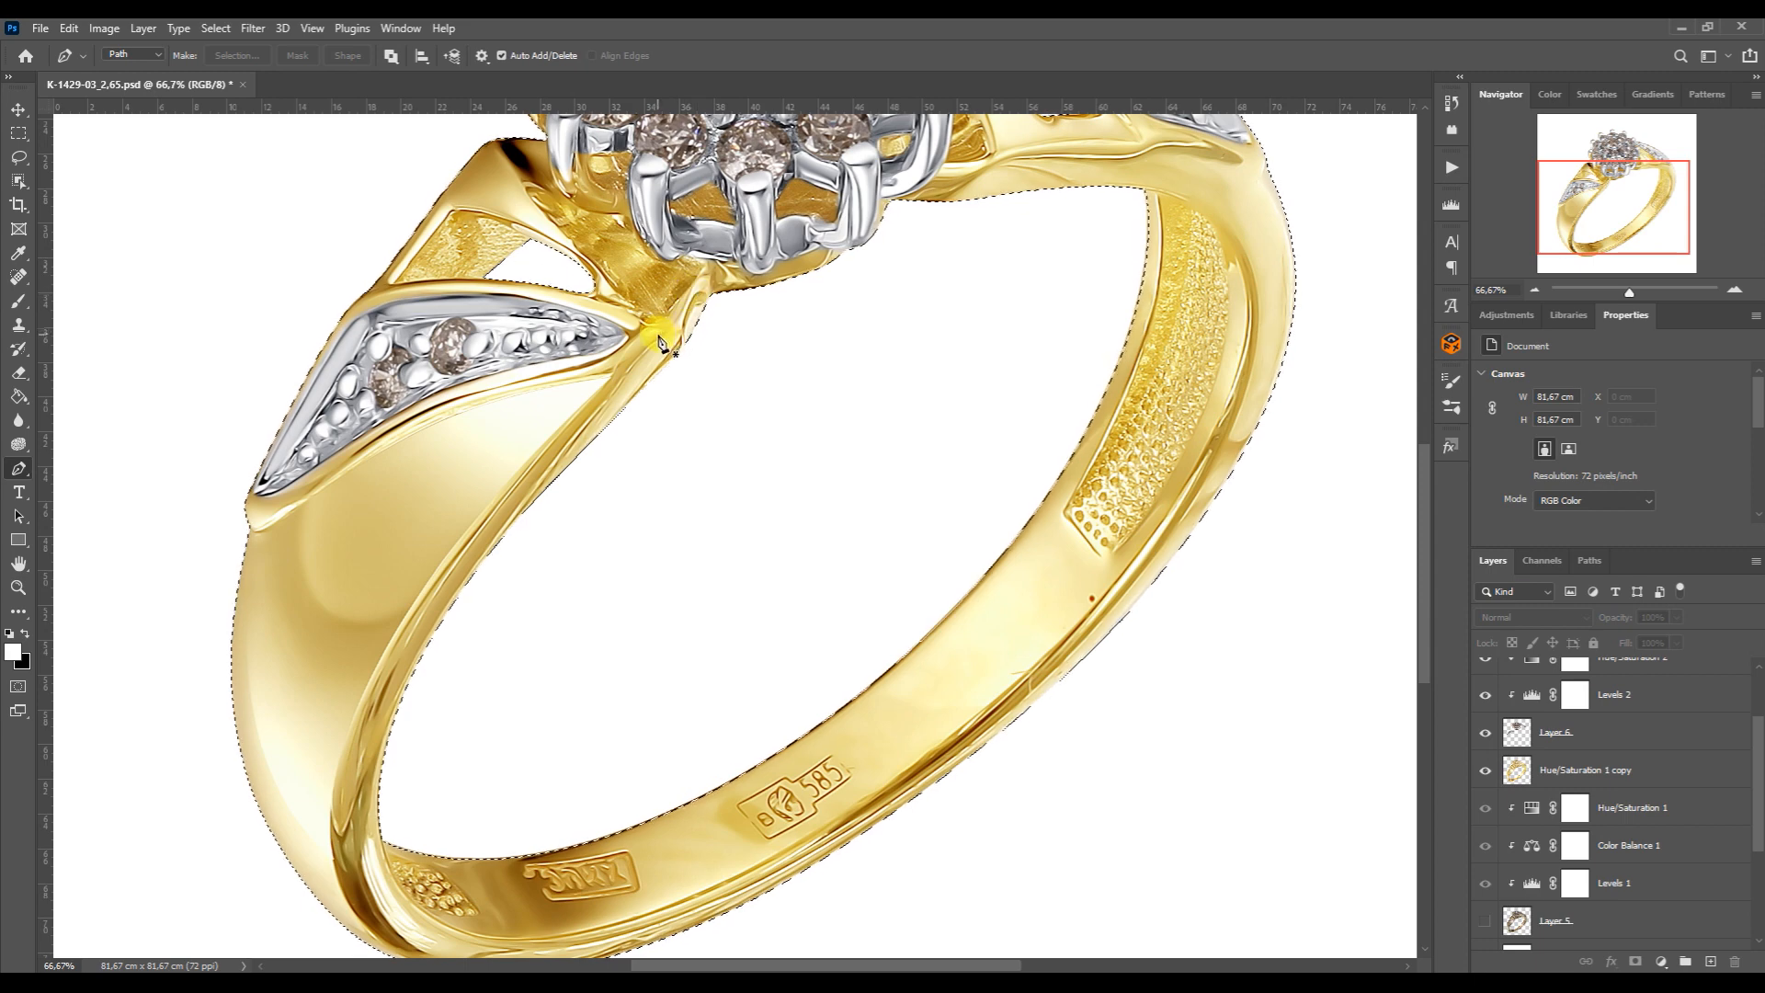
pyautogui.click(662, 329)
pyautogui.moveTo(334, 865); pyautogui.dragTo(273, 660)
pyautogui.click(359, 706)
pyautogui.moveTo(481, 483); pyautogui.dragTo(493, 478)
pyautogui.moveTo(334, 865); pyautogui.dragTo(352, 910)
# Continue the pen path around the bottom of the band and up its outer edge toward the right side
pyautogui.moveTo(1592, 176); pyautogui.dragTo(1595, 195)
pyautogui.click(545, 802)
pyautogui.moveTo(335, 746)
pyautogui.mouseDown()
pyautogui.moveTo(356, 846)
pyautogui.moveTo(332, 766)
pyautogui.mouseUp()
pyautogui.click(1177, 361)
pyautogui.moveTo(627, 784); pyautogui.dragTo(896, 726)
pyautogui.click(895, 634)
pyautogui.moveTo(676, 774); pyautogui.dragTo(668, 780)
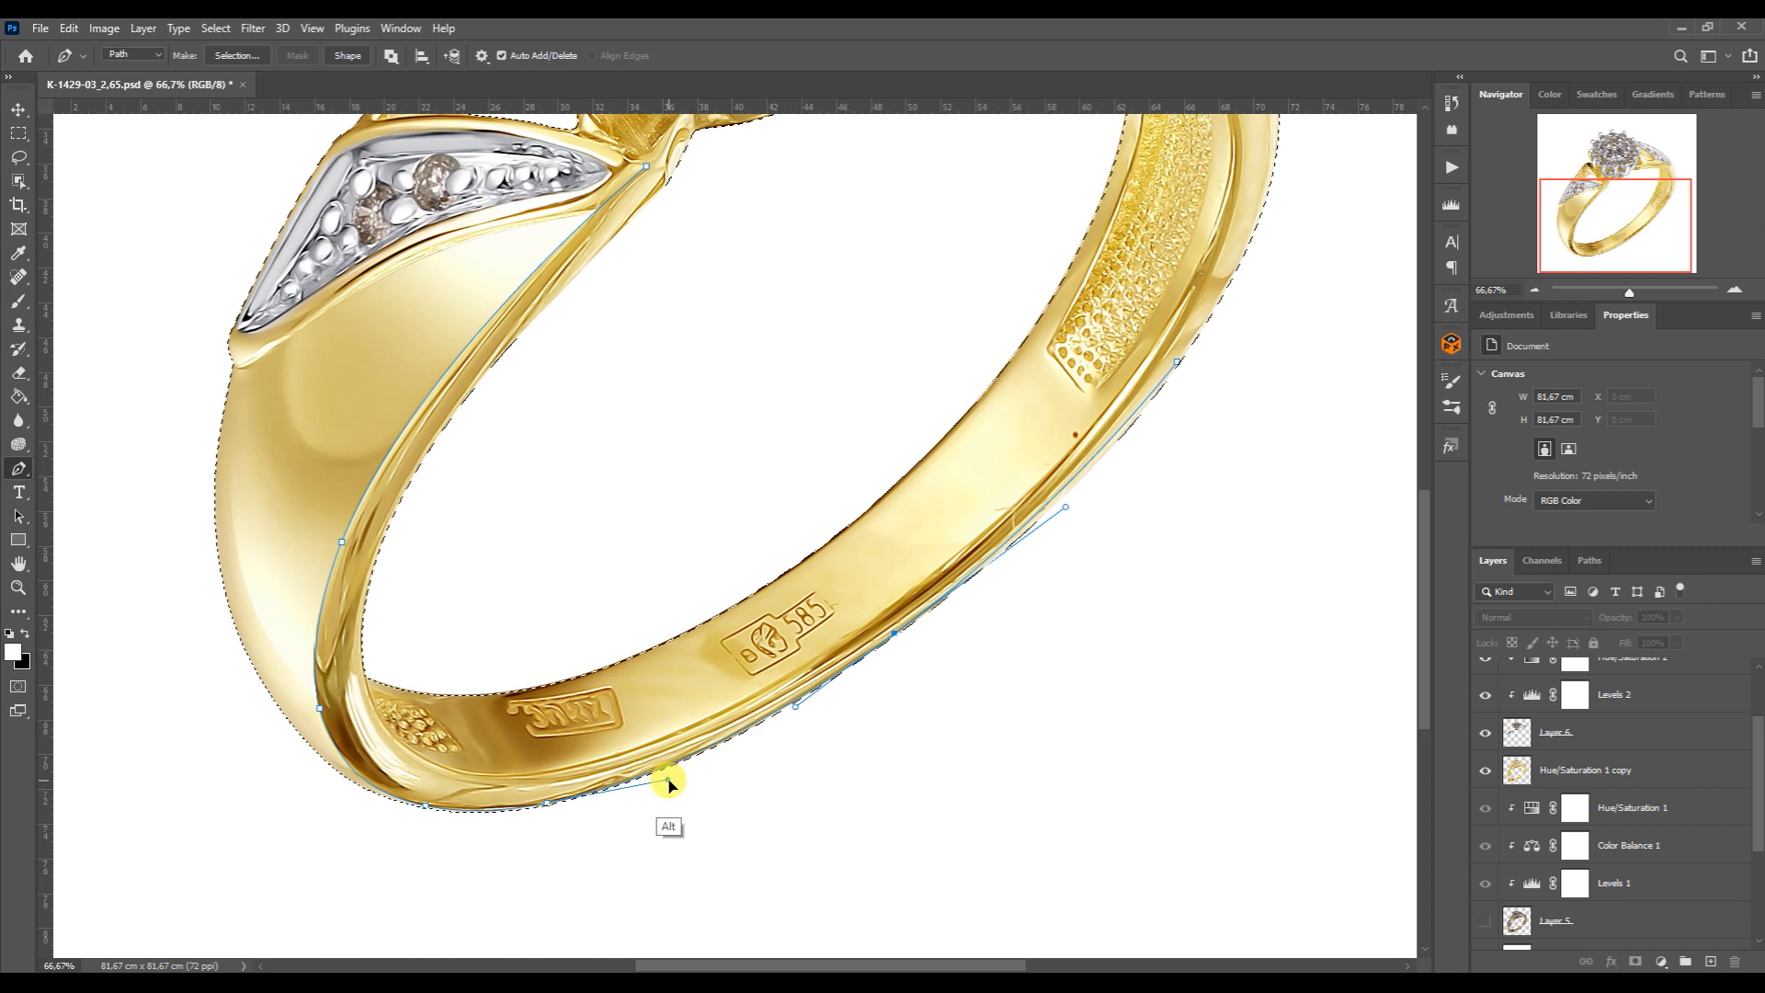
pyautogui.moveTo(1066, 506); pyautogui.dragTo(1092, 495)
pyautogui.moveTo(1177, 361); pyautogui.dragTo(1184, 353)
pyautogui.moveTo(1092, 495); pyautogui.dragTo(1094, 496)
pyautogui.keyDown('ctrl'); pyautogui.click(1184, 356); pyautogui.keyUp('ctrl')
# Extend the pen path up the band's right outer edge to the corner of the right white-metal inlay
pyautogui.moveTo(1204, 230); pyautogui.dragTo(1163, 600)
pyautogui.click(1206, 389)
pyautogui.moveTo(1142, 723); pyautogui.dragTo(1304, 501)
pyautogui.click(1235, 479)
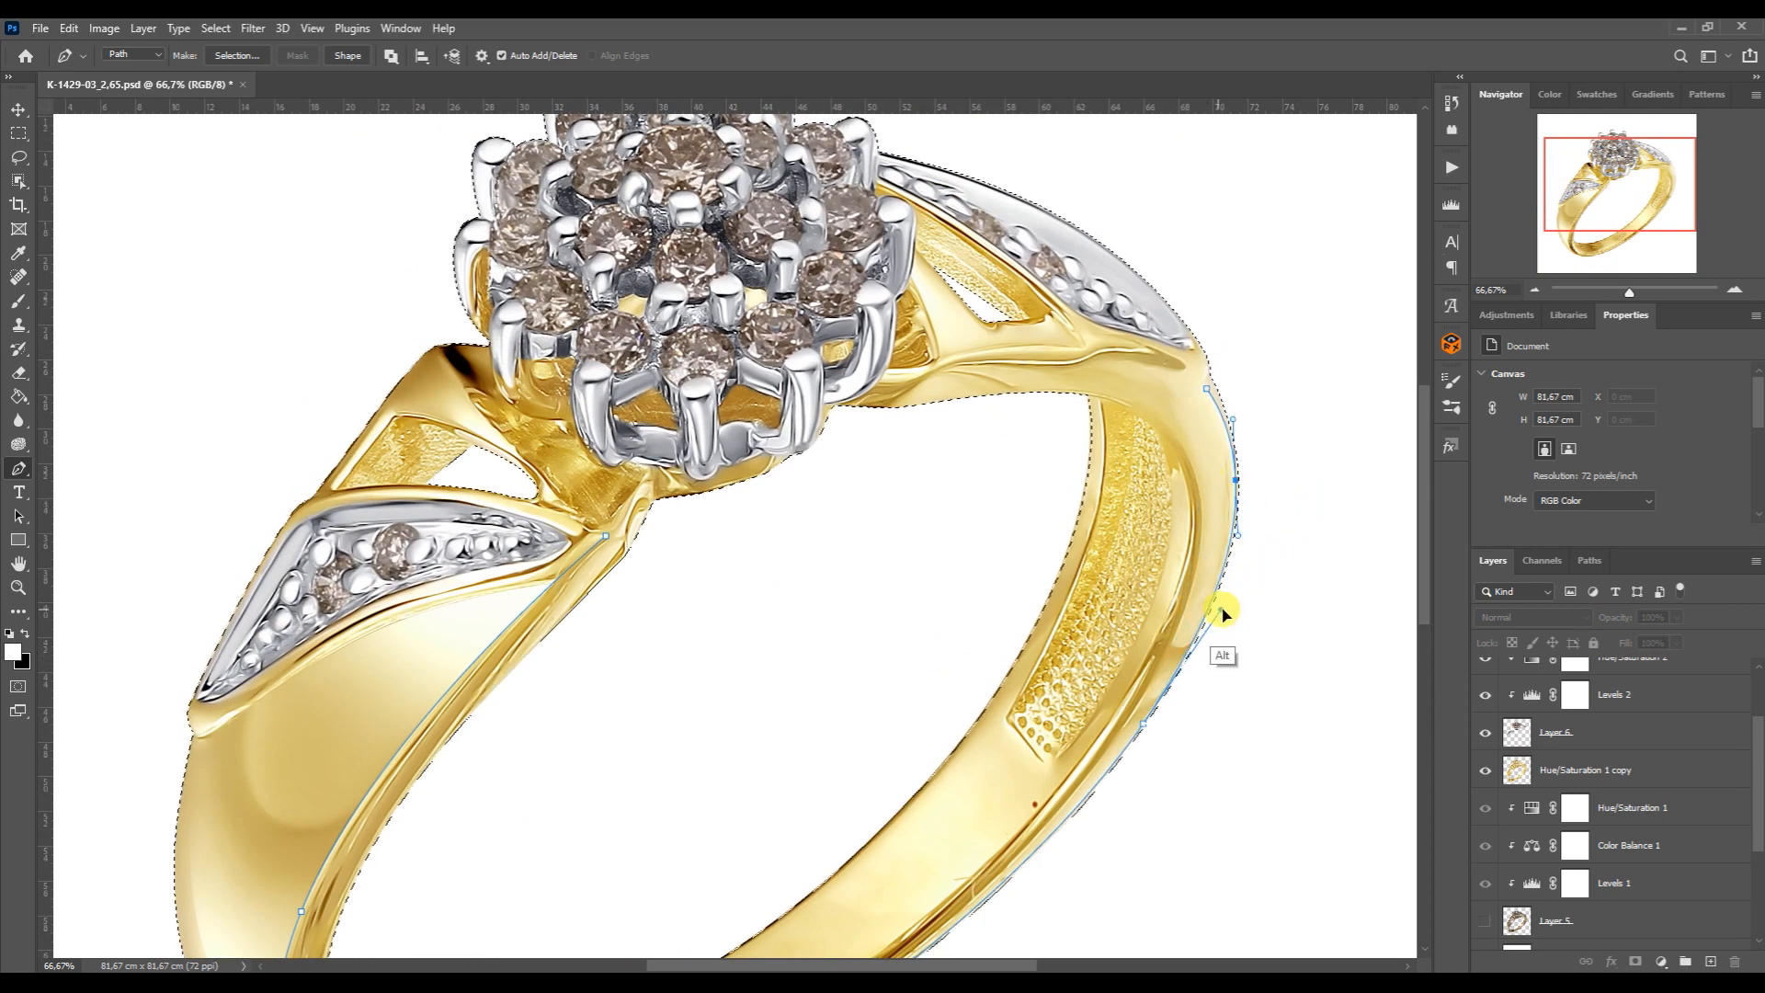
pyautogui.click(1206, 389)
pyautogui.click(1205, 377)
# Trace the pen path along the upper edge of the right gold shoulder to the prongs of the stone cluster
pyautogui.moveTo(1189, 359); pyautogui.dragTo(1162, 352)
pyautogui.click(1117, 341)
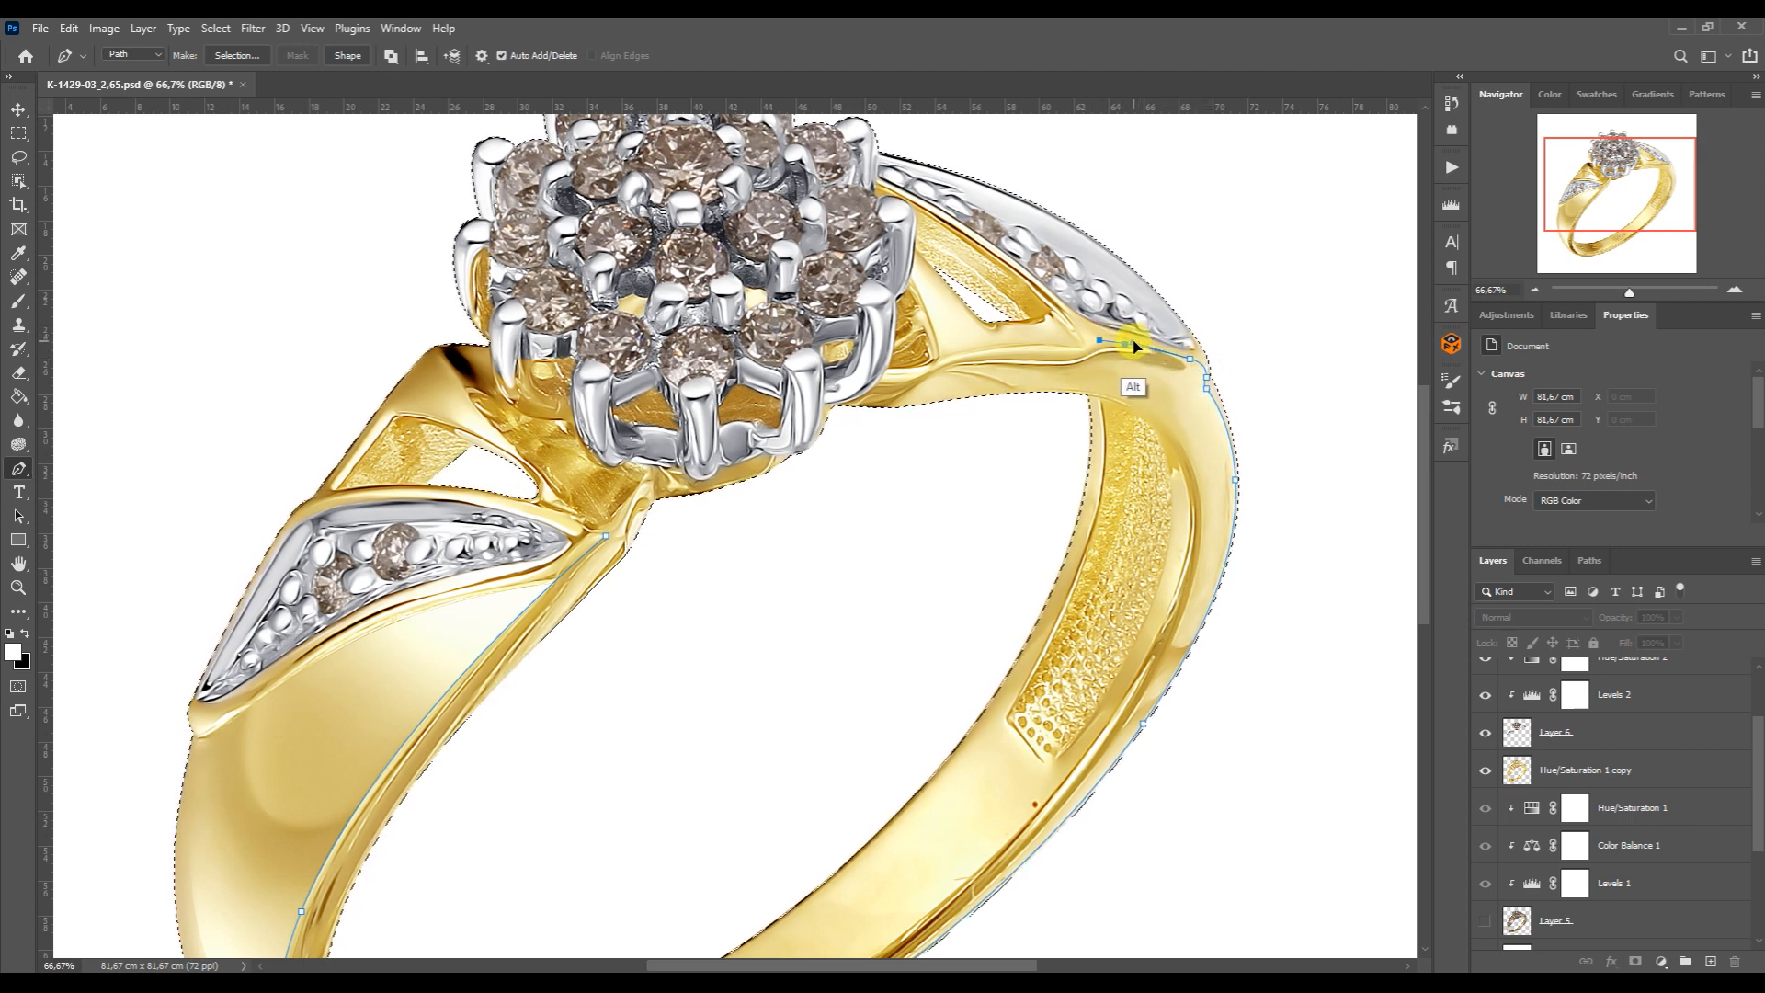
pyautogui.click(1087, 350)
pyautogui.click(1084, 355)
pyautogui.moveTo(1066, 349); pyautogui.dragTo(906, 406)
pyautogui.click(929, 373)
pyautogui.click(879, 382)
pyautogui.click(848, 401)
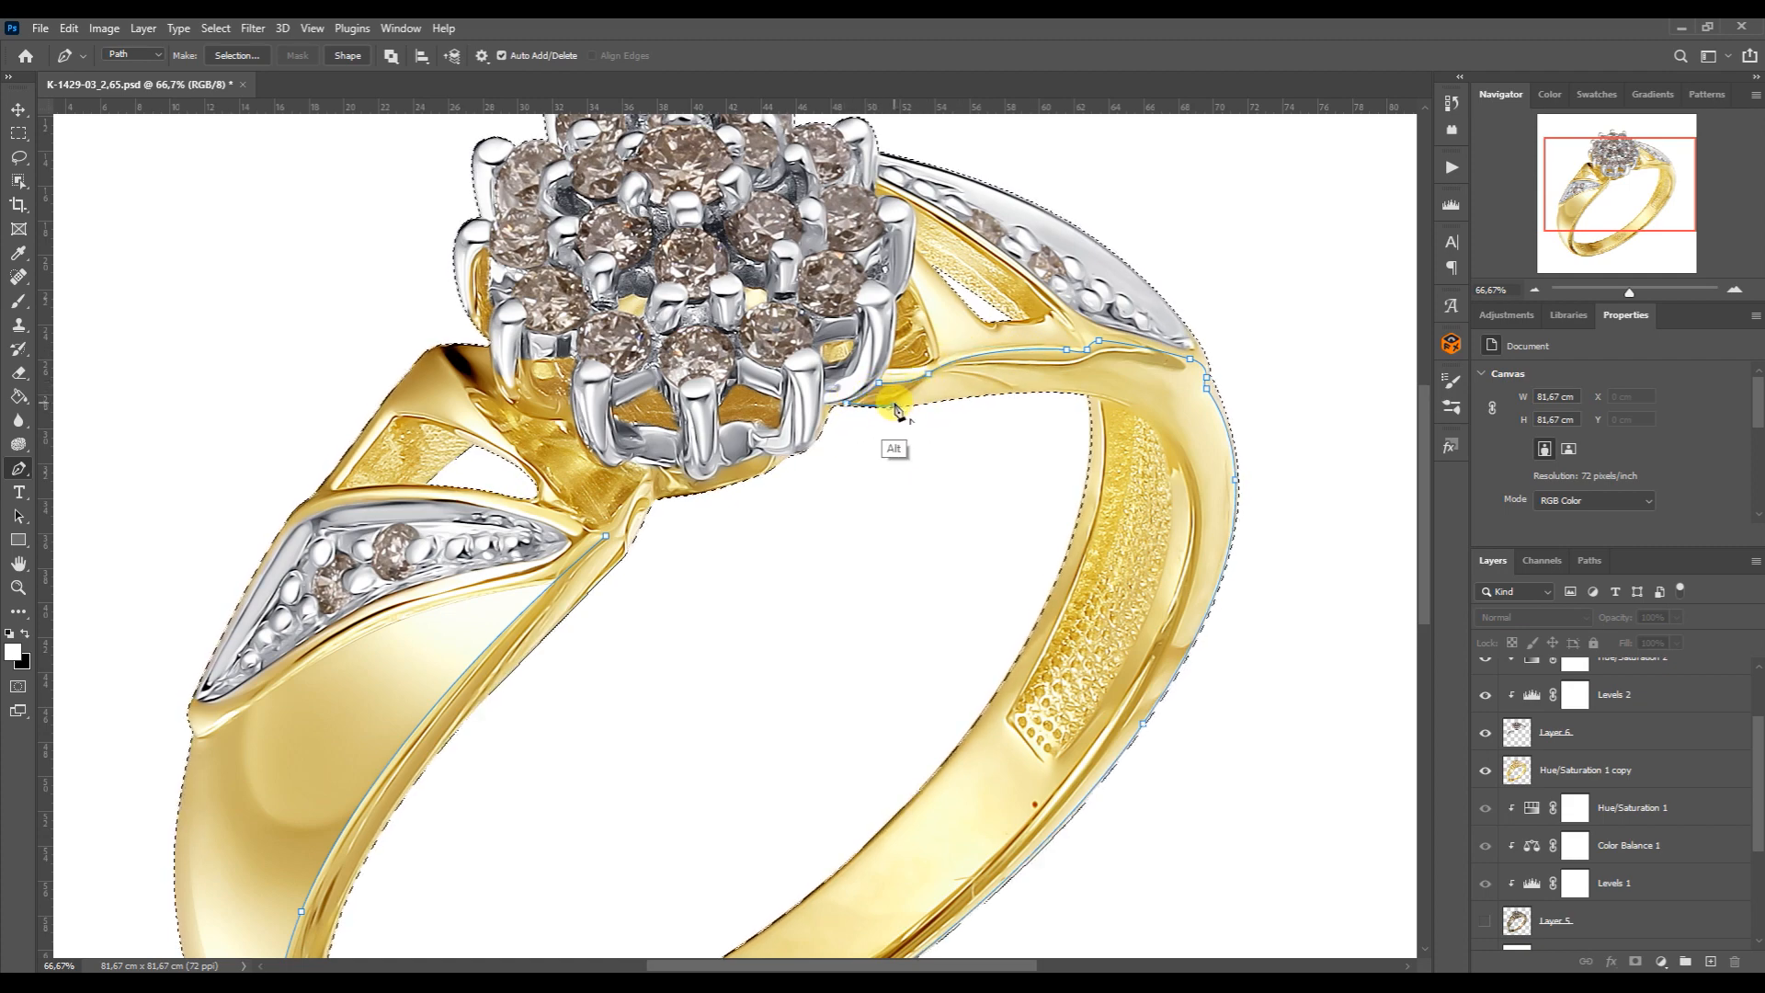
# Trace the path back under the right shoulder and down the rim's inner edge to the bottom of the band
pyautogui.click(1735, 291)
pyautogui.moveTo(1620, 183); pyautogui.dragTo(1634, 175)
pyautogui.click(819, 408)
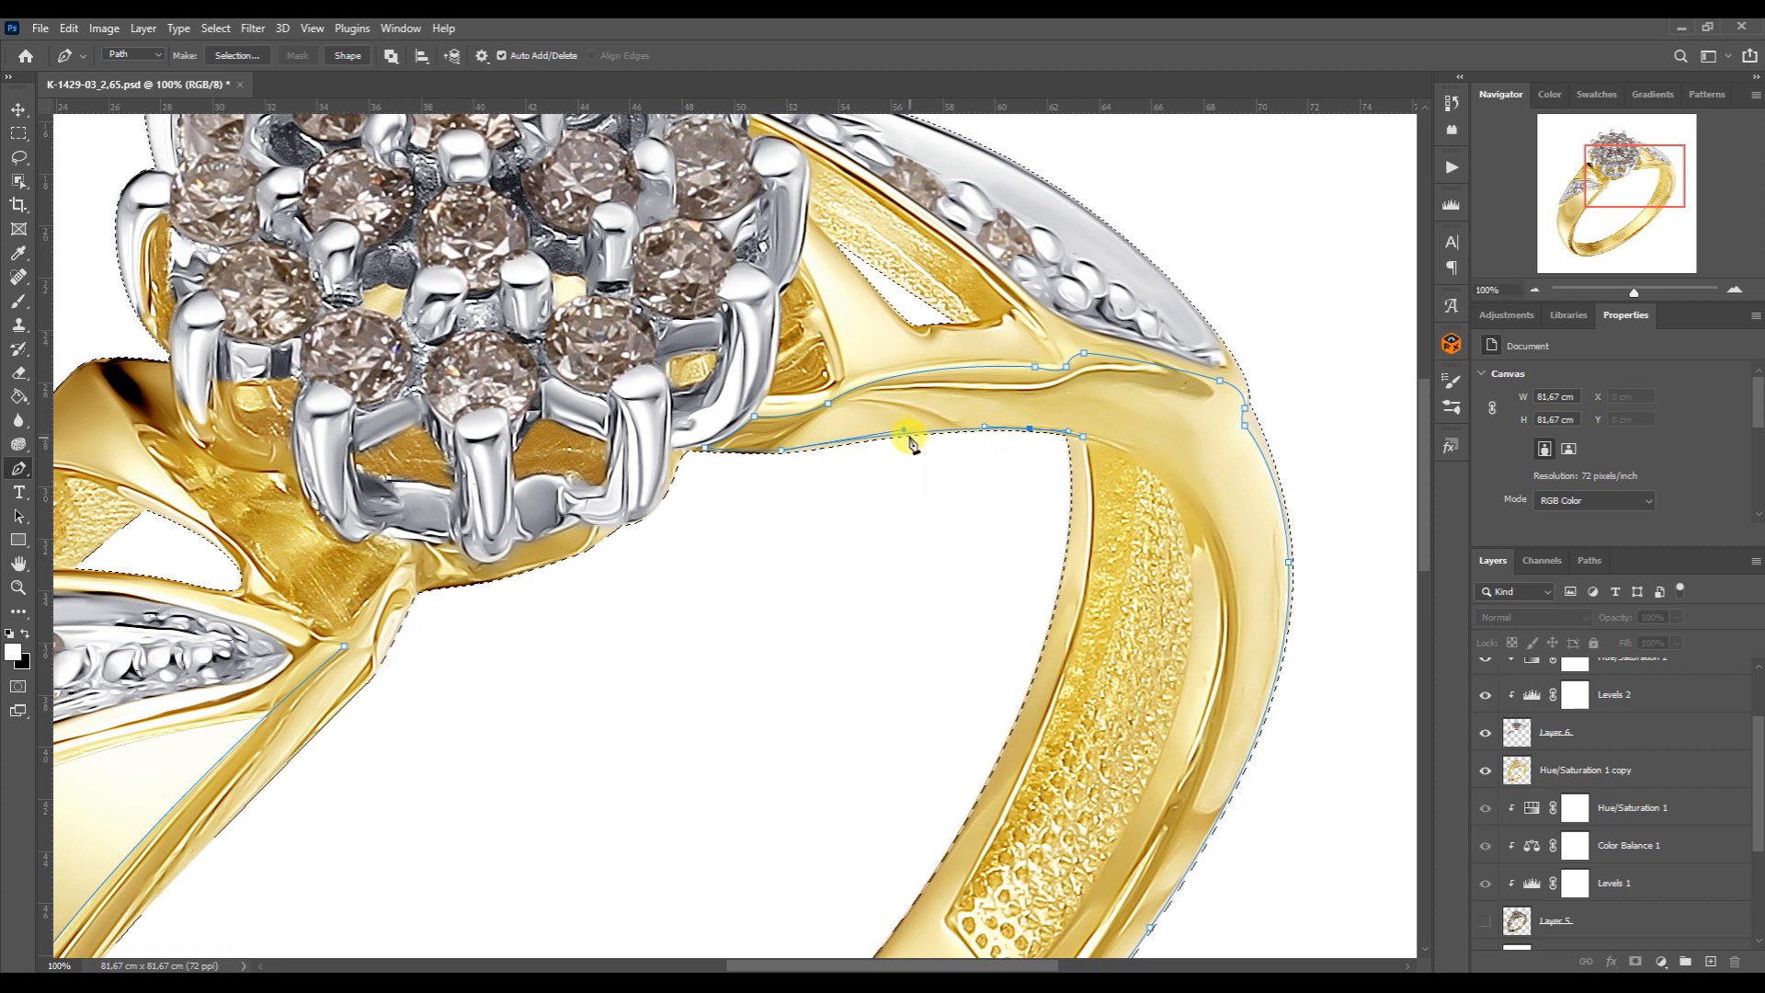
pyautogui.moveTo(1100, 440); pyautogui.dragTo(1136, 457)
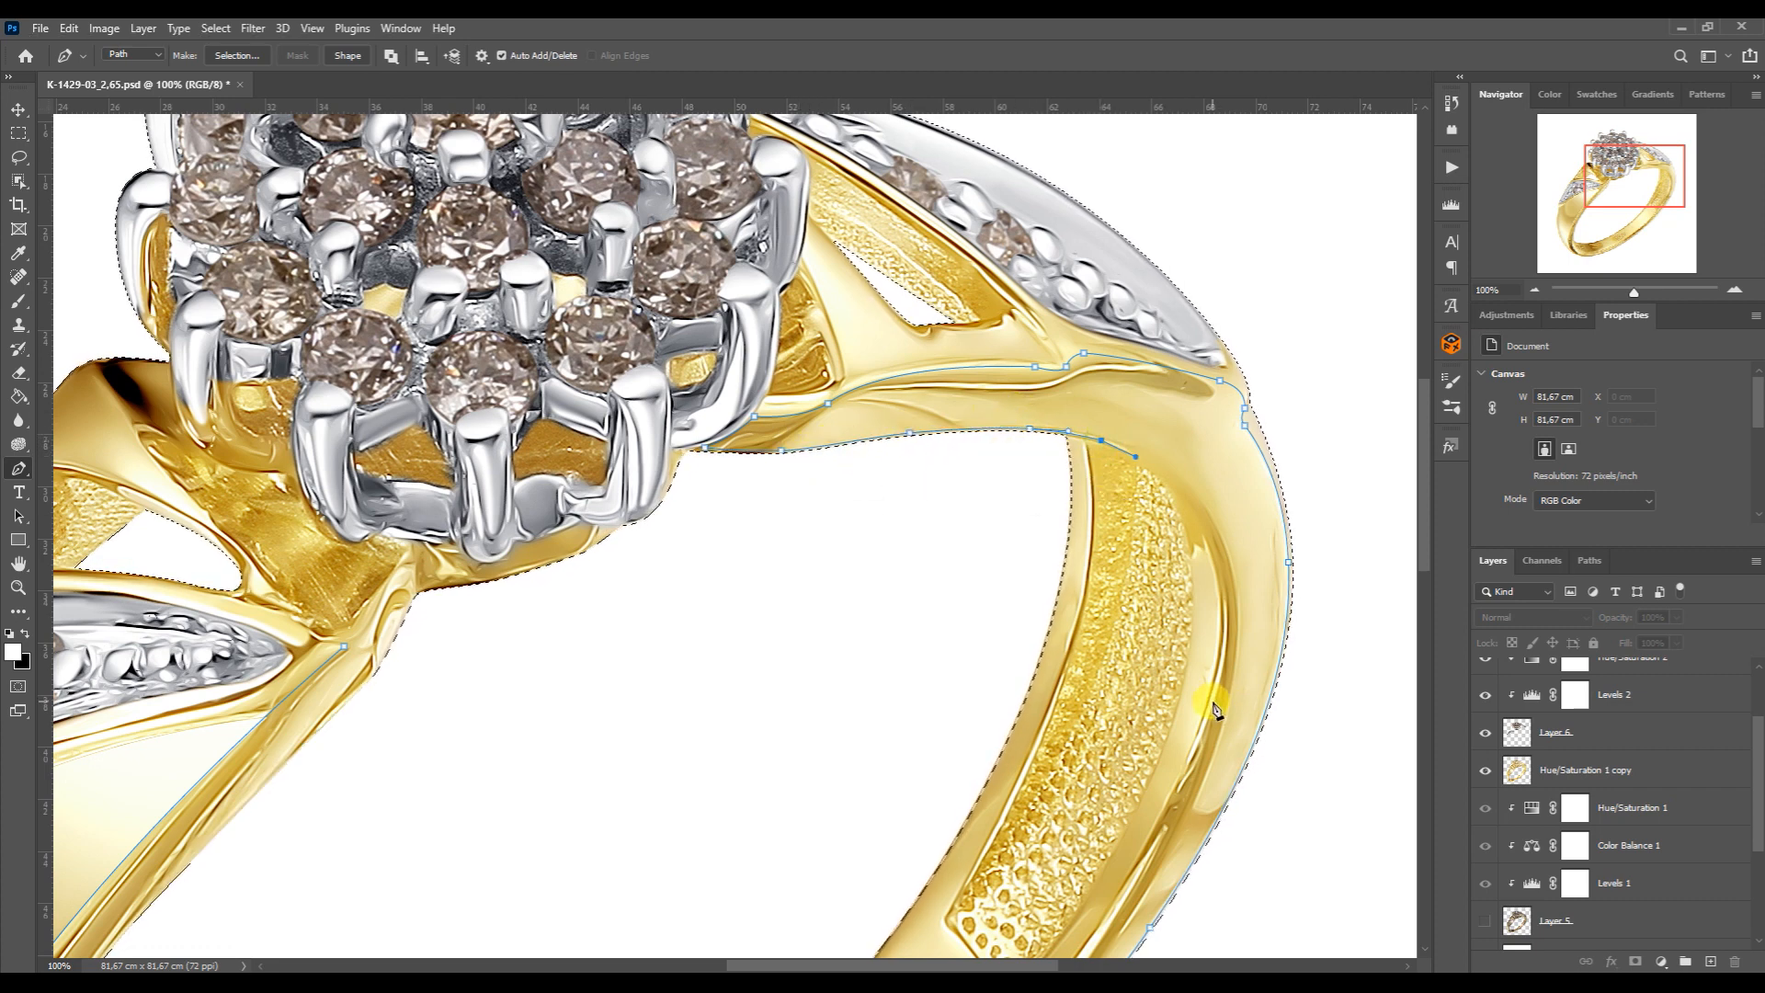
pyautogui.click(1534, 289)
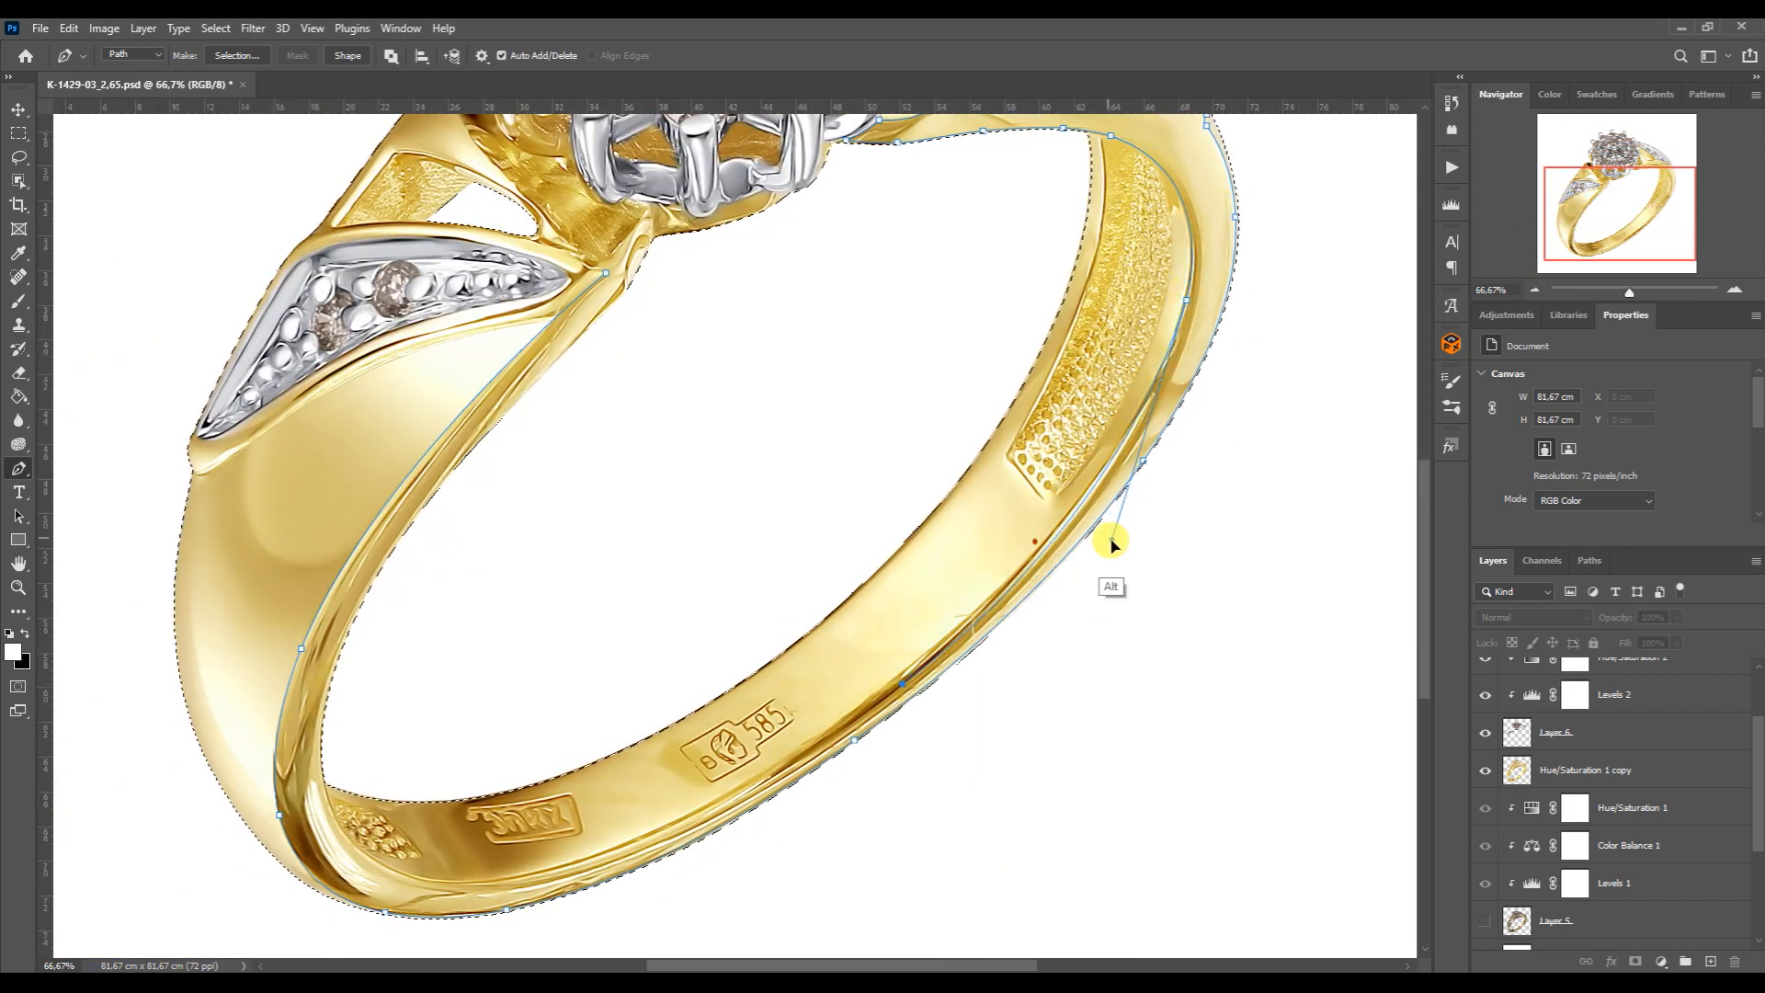
pyautogui.moveTo(379, 862); pyautogui.dragTo(551, 920)
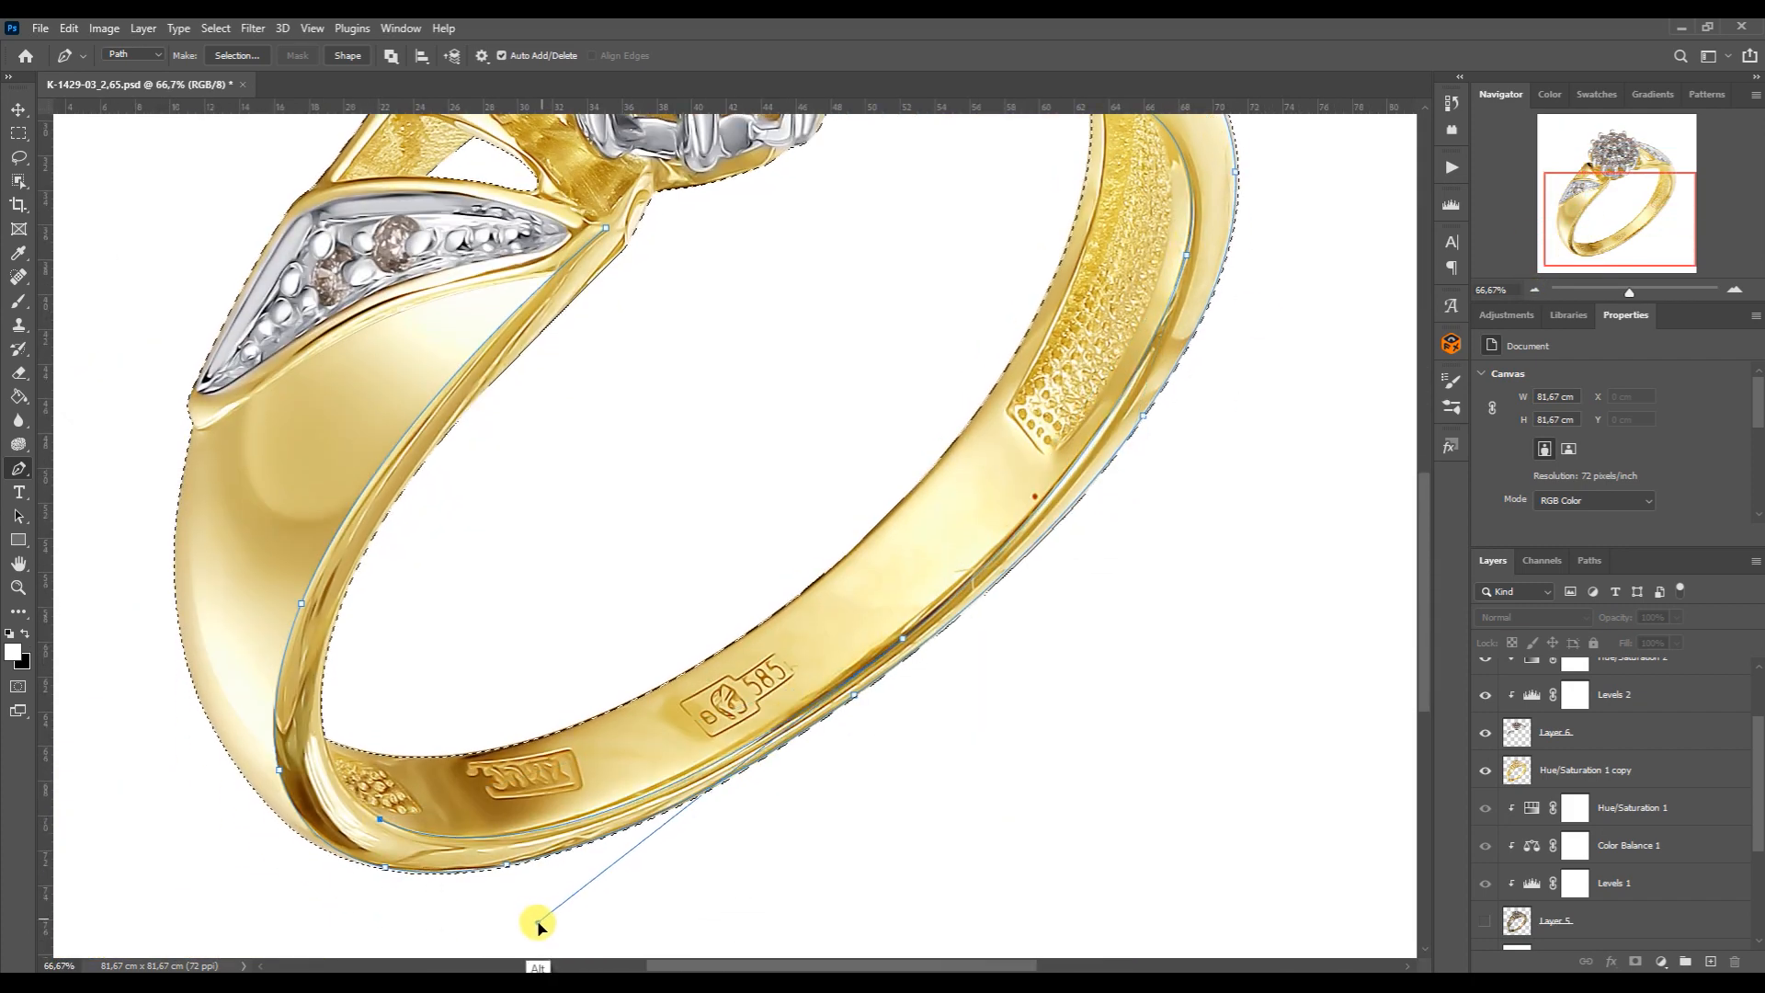
# Curve the path around the band's lower bend and up the left inner edge, closing it at the left shoulder
pyautogui.click(356, 561)
pyautogui.moveTo(379, 817); pyautogui.dragTo(327, 796)
pyautogui.click(438, 835)
pyautogui.click(339, 781)
pyautogui.click(380, 818)
pyautogui.moveTo(356, 561); pyautogui.dragTo(410, 432)
pyautogui.click(621, 249)
pyautogui.moveTo(375, 521); pyautogui.dragTo(382, 516)
pyautogui.moveTo(528, 333); pyautogui.dragTo(525, 335)
pyautogui.moveTo(649, 167); pyautogui.dragTo(625, 213)
# Load the work path as a selection and copy the gold rim from the merged layer to a new layer
pyautogui.click(1588, 561)
pyautogui.keyDown('ctrl'); pyautogui.click(1493, 596); pyautogui.keyUp('ctrl')
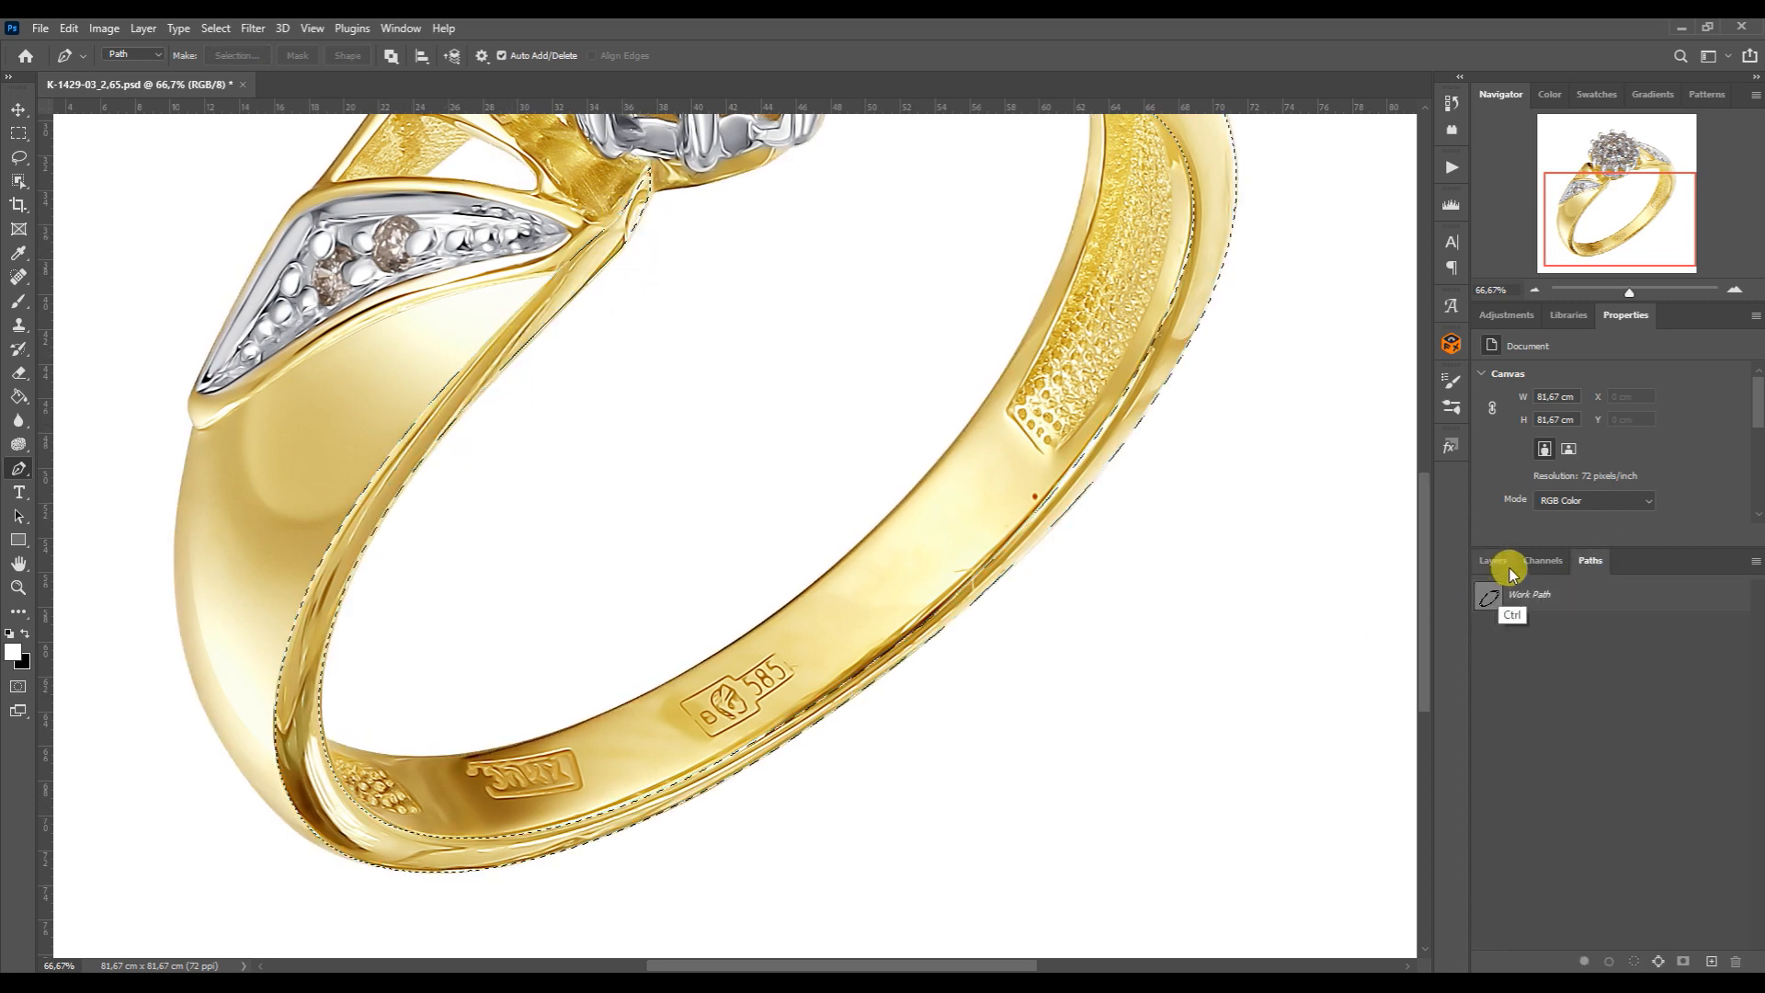
pyautogui.click(1496, 560)
pyautogui.click(1518, 770)
pyautogui.hotkey('ctrl', 'j')
pyautogui.hotkey('ctrl', '-')
# Open glare-parts-5.tif from the ENG_2 folder and bring a curved glare piece into the ring document beside the right band
pyautogui.moveTo(297, 983)
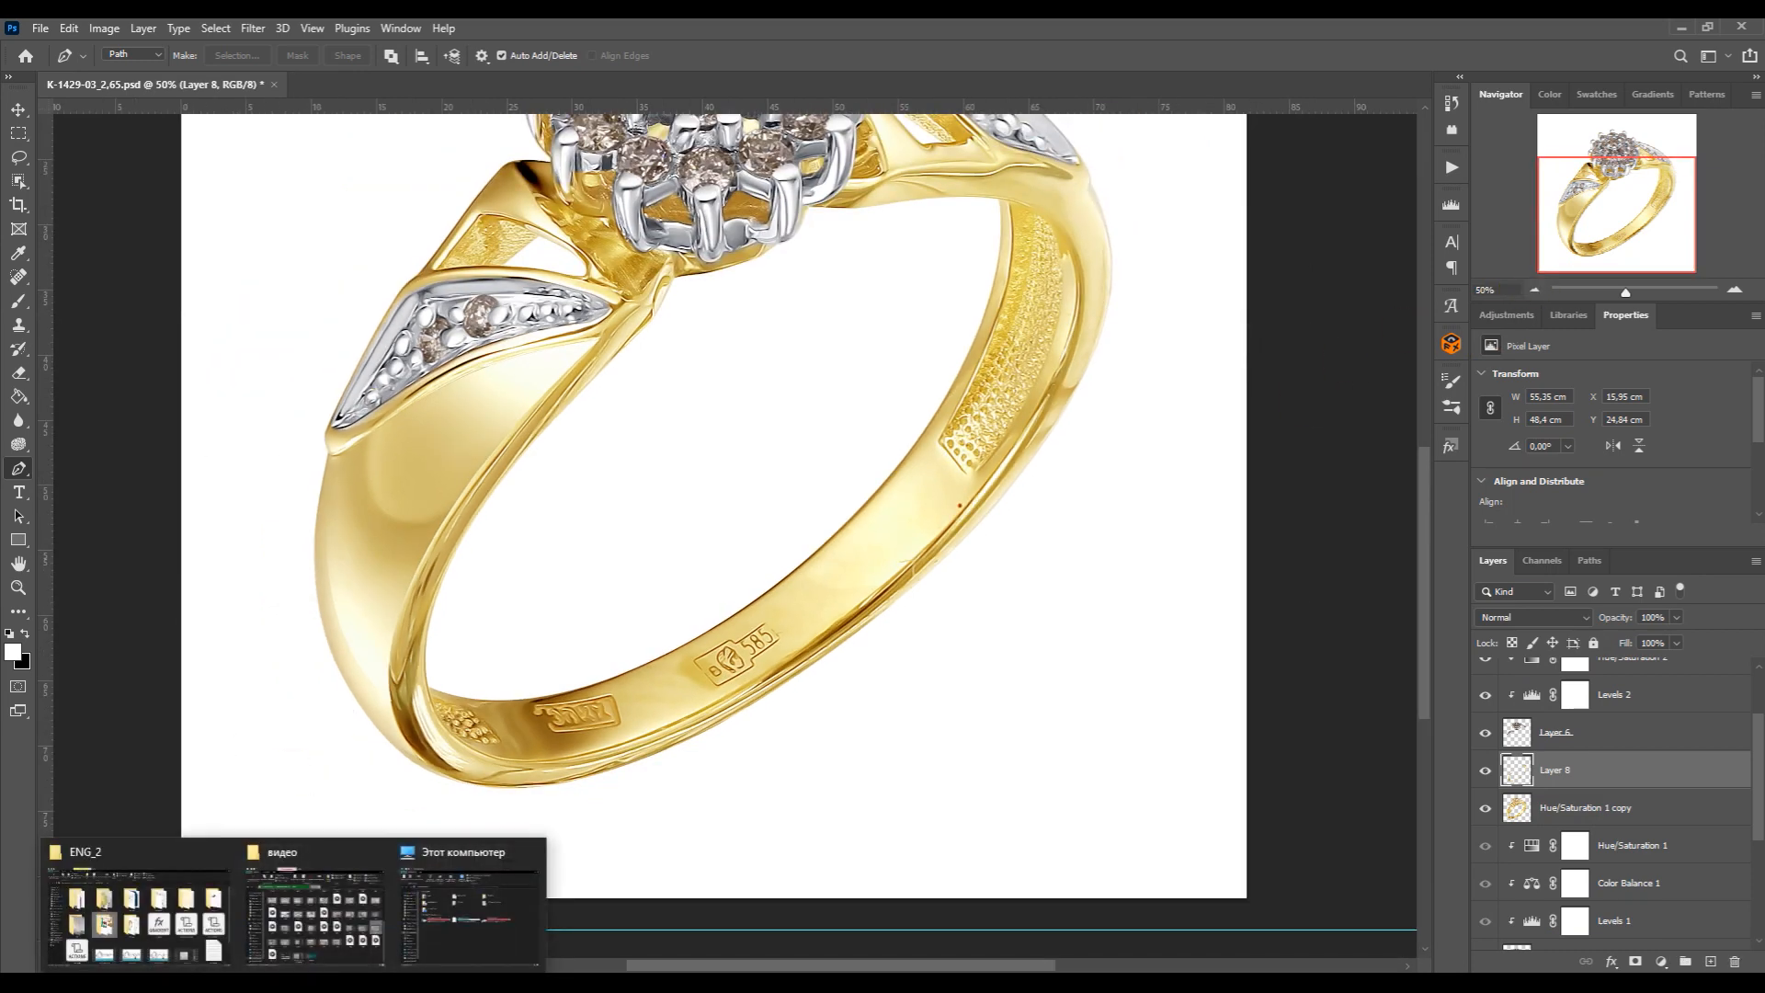
pyautogui.click(147, 910)
pyautogui.doubleClick(1135, 354)
pyautogui.click(1301, 587)
pyautogui.click(805, 853)
pyautogui.moveTo(805, 853); pyautogui.dragTo(512, 79)
pyautogui.press('v')
pyautogui.moveTo(563, 729); pyautogui.dragTo(1077, 664)
# Free-transform the glare to about 310% and rotate it about 15° over the right side of the band
pyautogui.hotkey('ctrl', 't')
pyautogui.moveTo(1119, 744); pyautogui.dragTo(1273, 871)
pyautogui.moveTo(1174, 729); pyautogui.dragTo(1028, 532)
pyautogui.moveTo(1103, 699); pyautogui.dragTo(1039, 735)
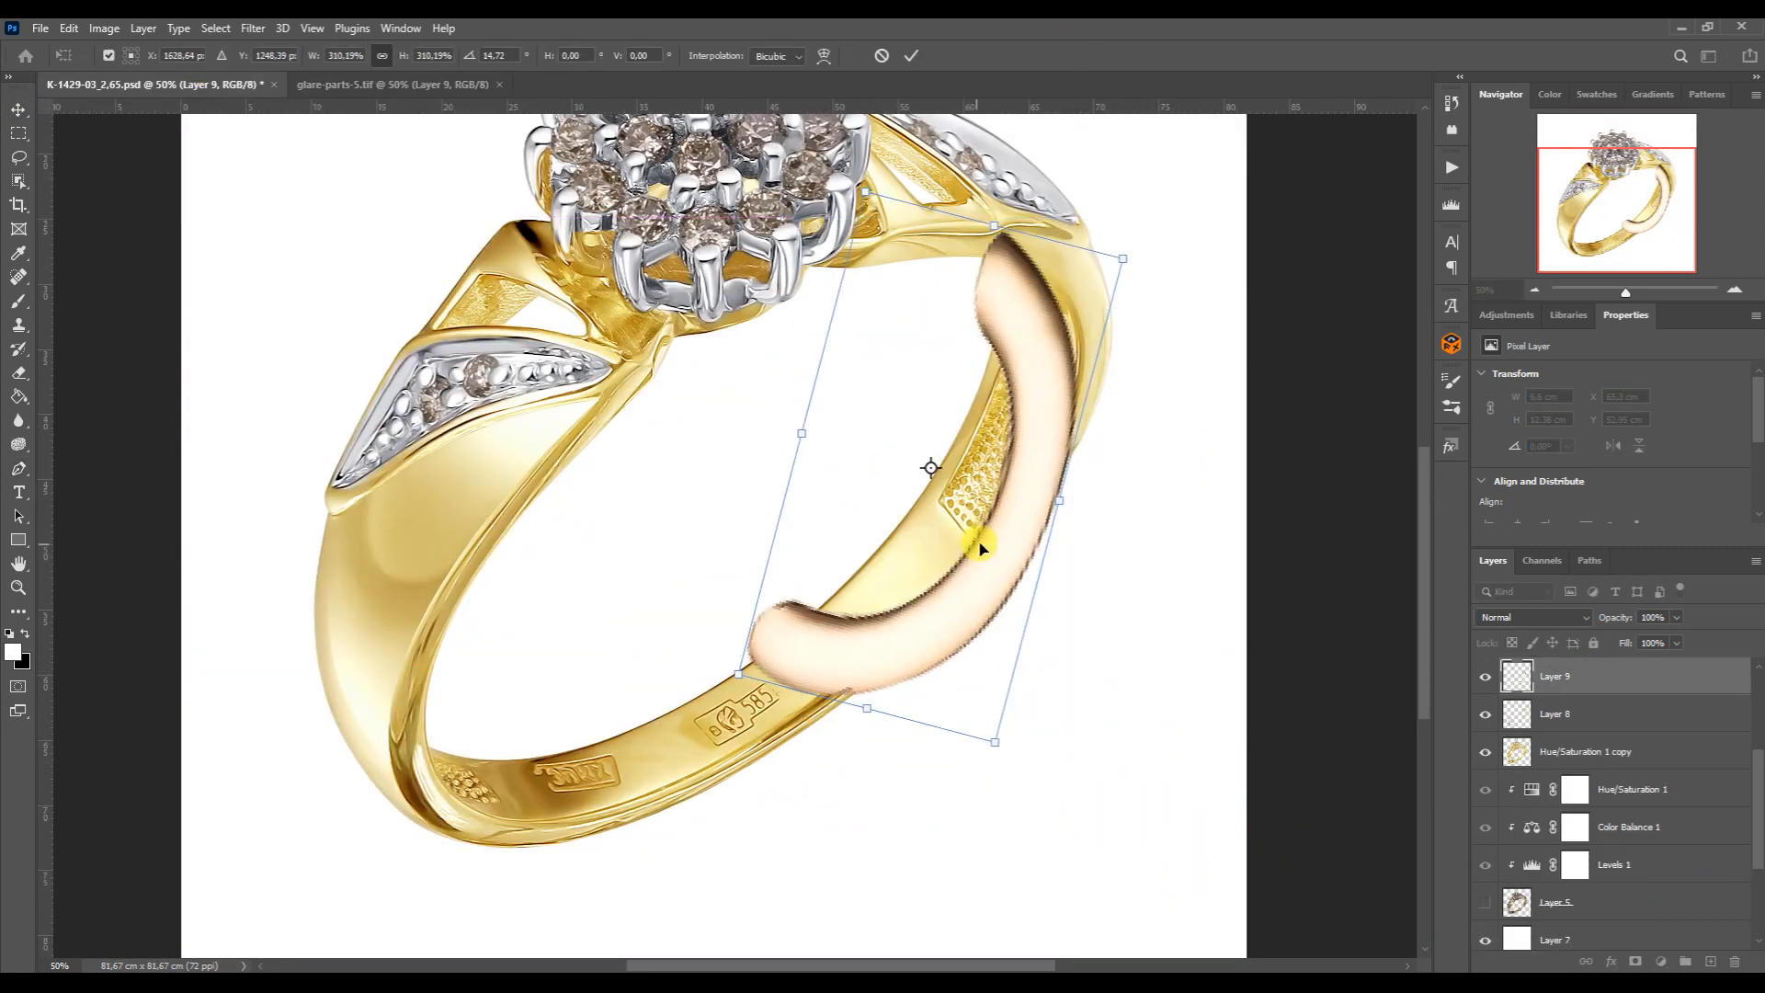
# Reposition, stretch and rotate the glare further so it follows the right band's curve toward the bottom
pyautogui.moveTo(984, 549); pyautogui.dragTo(849, 645)
pyautogui.moveTo(987, 355); pyautogui.dragTo(1217, 224)
pyautogui.moveTo(601, 768); pyautogui.dragTo(491, 891)
pyautogui.moveTo(769, 827); pyautogui.dragTo(893, 761)
pyautogui.moveTo(709, 922); pyautogui.dragTo(832, 789)
pyautogui.moveTo(1082, 425); pyautogui.dragTo(1129, 399)
# Fit the glare over the right and lower band at about 692% width, 349% height and -15.38° rotation, and commit the transform
pyautogui.scroll(5, 1158, 368)
pyautogui.moveTo(904, 225); pyautogui.dragTo(878, 376)
pyautogui.moveTo(1126, 659); pyautogui.dragTo(1149, 598)
pyautogui.scroll(-3, 699, 781)
pyautogui.scroll(-1, 700, 781)
pyautogui.moveTo(618, 535); pyautogui.dragTo(575, 611)
pyautogui.moveTo(1149, 463); pyautogui.dragTo(1147, 449)
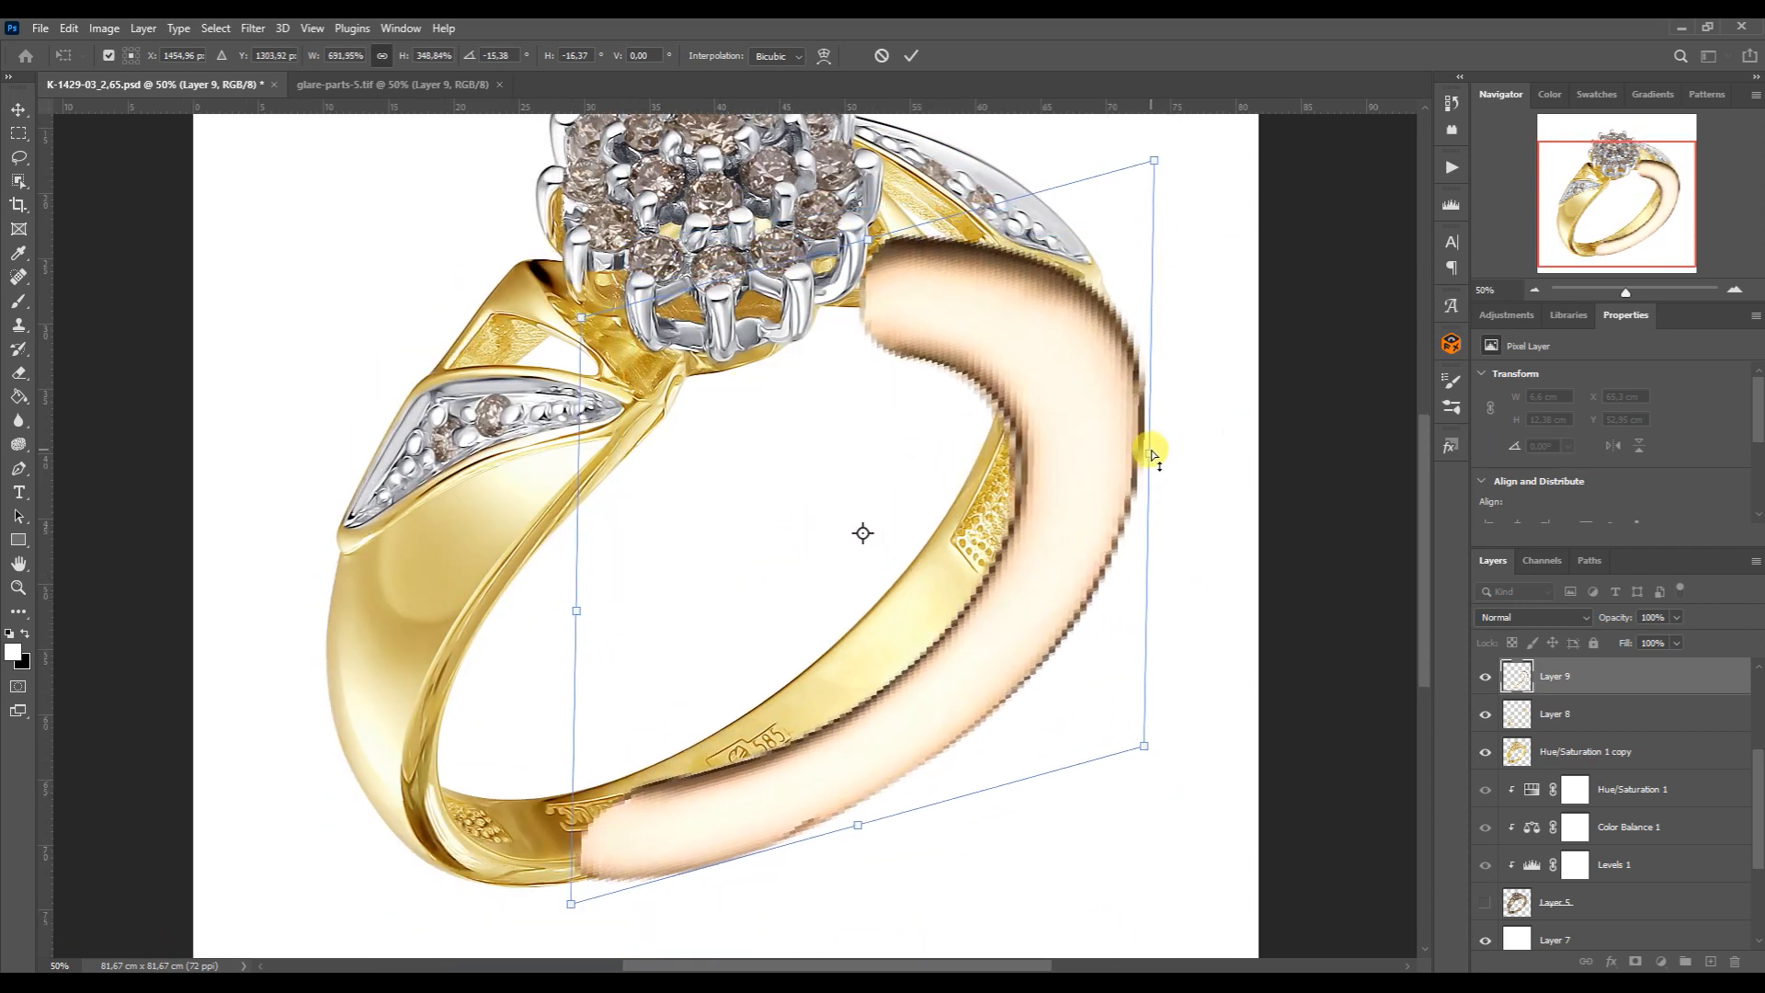
pyautogui.press('Return')
# Clip the glare layer to the copied gold rim layer and run the Blur Metal MAX action on it
pyautogui.keyDown('alt'); pyautogui.click(1530, 694); pyautogui.keyUp('alt')
pyautogui.hotkey('alt', 'F9')
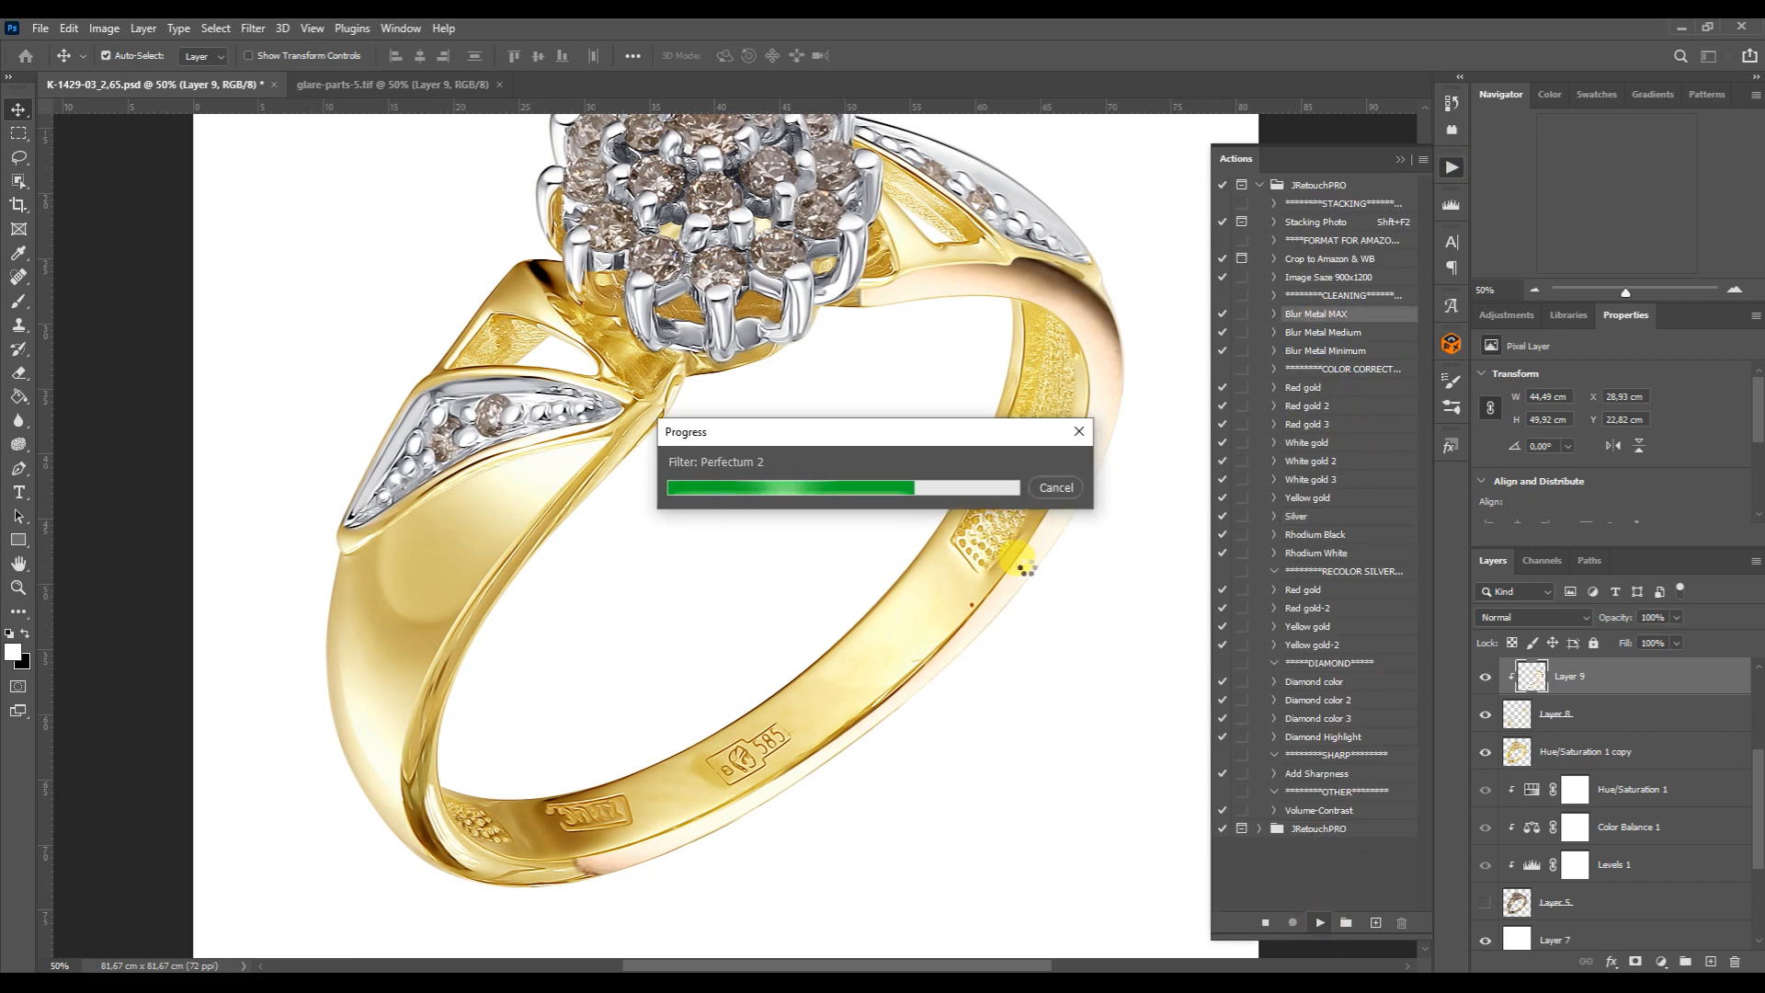
# Warp the clipped glare so its upper part follows the band's upper-right rim
pyautogui.hotkey('alt', 'F9')
pyautogui.hotkey('ctrl', 't')
pyautogui.rightClick(996, 337)
pyautogui.click(1056, 476)
pyautogui.moveTo(724, 253); pyautogui.dragTo(637, 290)
pyautogui.moveTo(1150, 230); pyautogui.dragTo(1144, 213)
pyautogui.moveTo(952, 214); pyautogui.dragTo(988, 283)
pyautogui.moveTo(1144, 213); pyautogui.dragTo(1147, 187)
pyautogui.moveTo(570, 230); pyautogui.dragTo(461, 360)
pyautogui.moveTo(989, 269); pyautogui.dragTo(986, 260)
pyautogui.moveTo(1148, 188); pyautogui.dragTo(1155, 180)
# Bend the glare's right side and lower end to follow the rim's lower-right curve, and commit the warp
pyautogui.moveTo(1151, 447); pyautogui.dragTo(1120, 448)
pyautogui.moveTo(1151, 664); pyautogui.dragTo(1125, 615)
pyautogui.moveTo(1065, 794); pyautogui.dragTo(1043, 745)
pyautogui.moveTo(1119, 447); pyautogui.dragTo(1139, 447)
pyautogui.moveTo(761, 876)
pyautogui.mouseDown()
pyautogui.moveTo(730, 859)
pyautogui.moveTo(737, 886)
pyautogui.mouseUp()
pyautogui.moveTo(570, 664); pyautogui.dragTo(224, 922)
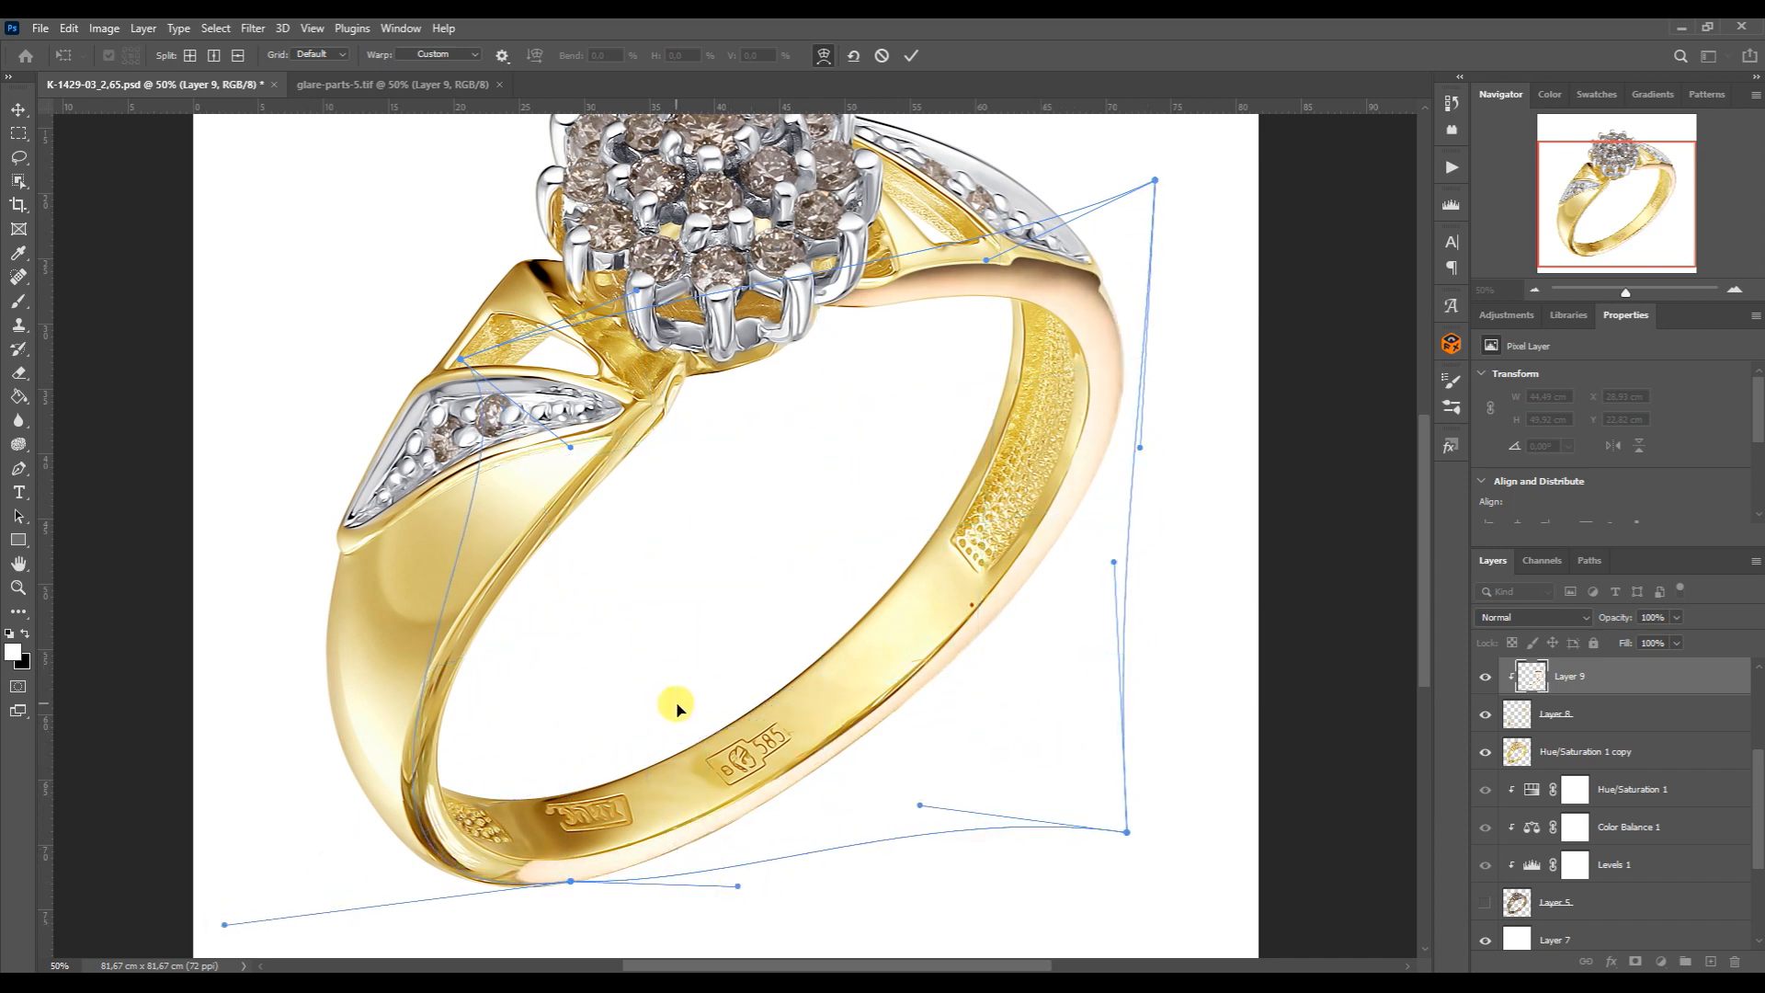
pyautogui.press('Return')
# Duplicate the rim glare layer and flip the copy horizontally
pyautogui.hotkey('ctrl', 'j')
pyautogui.hotkey('ctrl', 't')
pyautogui.rightClick(960, 488)
pyautogui.click(1026, 850)
# Scale, rotate and position the glare copy over the rim's lower-left part, and clip it to the copied rim layer
pyautogui.moveTo(1186, 809); pyautogui.dragTo(1094, 512)
pyautogui.moveTo(790, 671); pyautogui.dragTo(724, 850)
pyautogui.moveTo(1169, 701); pyautogui.dragTo(972, 605)
pyautogui.moveTo(935, 782); pyautogui.dragTo(891, 698)
pyautogui.moveTo(411, 574); pyautogui.dragTo(612, 358)
pyautogui.moveTo(722, 865); pyautogui.dragTo(533, 929)
pyautogui.moveTo(528, 362); pyautogui.dragTo(540, 368)
pyautogui.press('Return')
pyautogui.keyDown('alt'); pyautogui.click(1544, 695); pyautogui.keyUp('alt')
# Warp the glare copy so its left side and lower-left corner follow the rim up toward the setting
pyautogui.hotkey('ctrl', 't')
pyautogui.rightClick(516, 650)
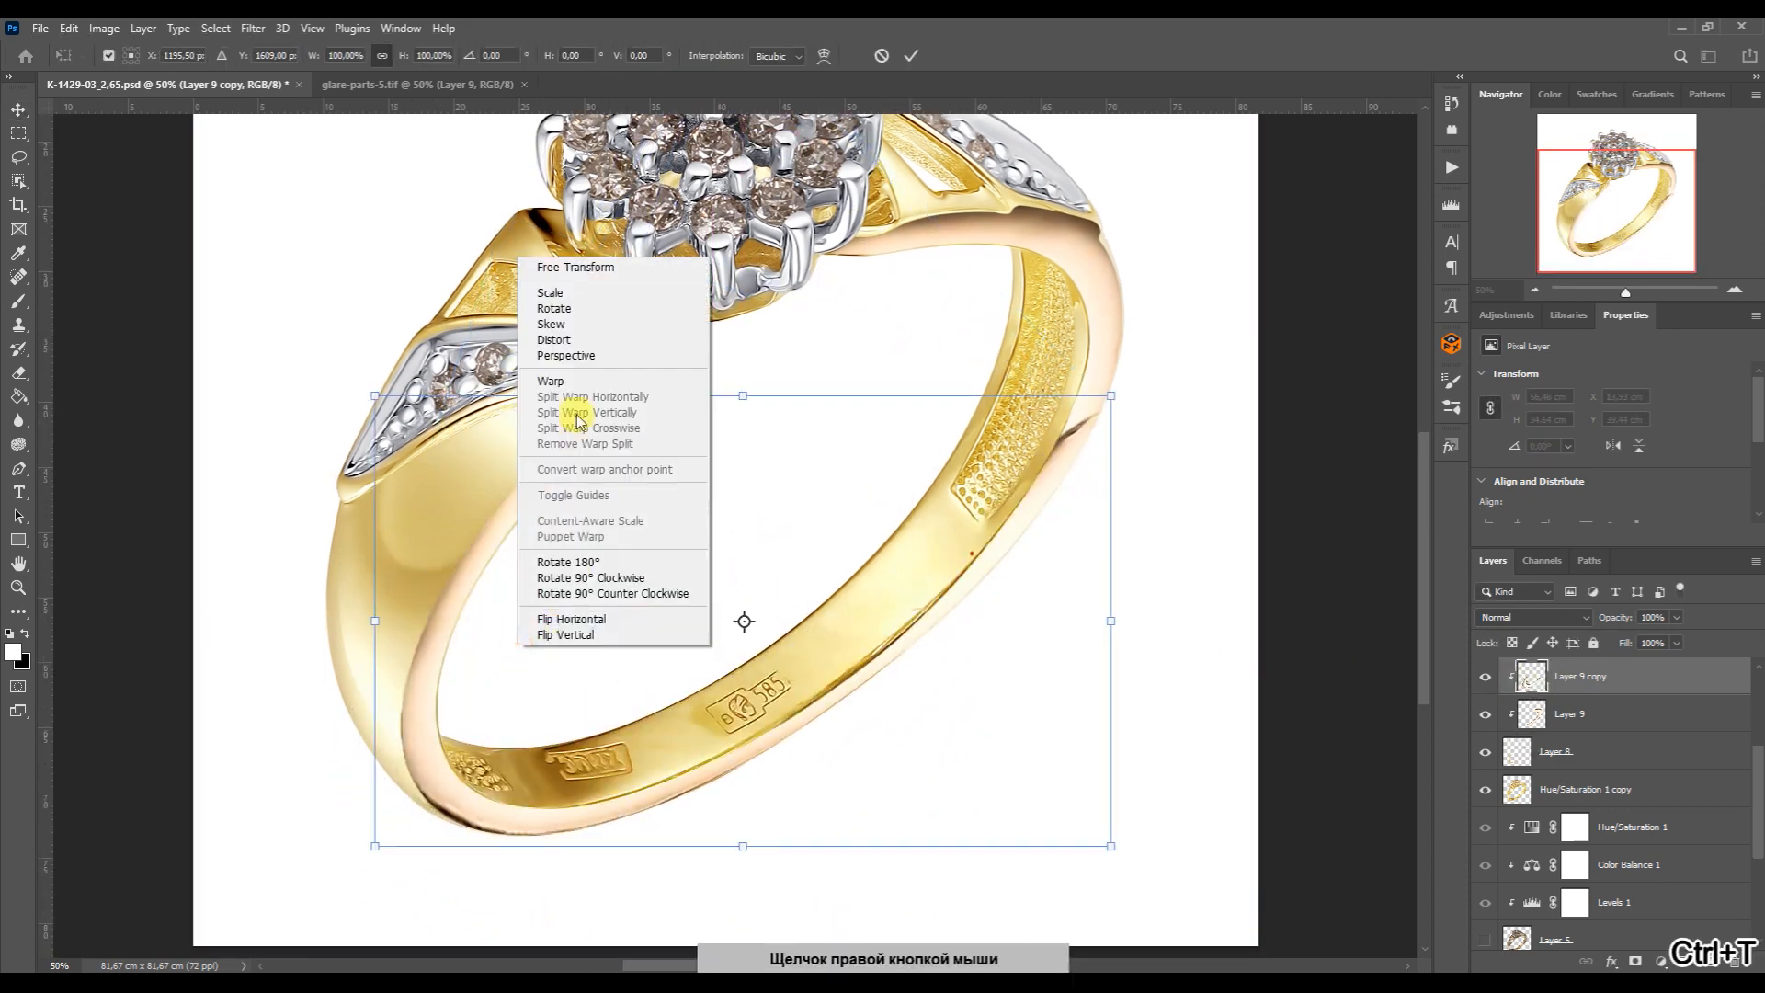
pyautogui.click(553, 382)
pyautogui.moveTo(375, 846); pyautogui.dragTo(372, 866)
pyautogui.moveTo(375, 546); pyautogui.dragTo(398, 541)
pyautogui.moveTo(375, 395); pyautogui.dragTo(713, 269)
pyautogui.moveTo(603, 242); pyautogui.dragTo(616, 260)
pyautogui.moveTo(375, 697); pyautogui.dragTo(376, 695)
pyautogui.moveTo(378, 868); pyautogui.dragTo(379, 876)
pyautogui.moveTo(376, 696); pyautogui.dragTo(381, 698)
pyautogui.moveTo(617, 261); pyautogui.dragTo(636, 261)
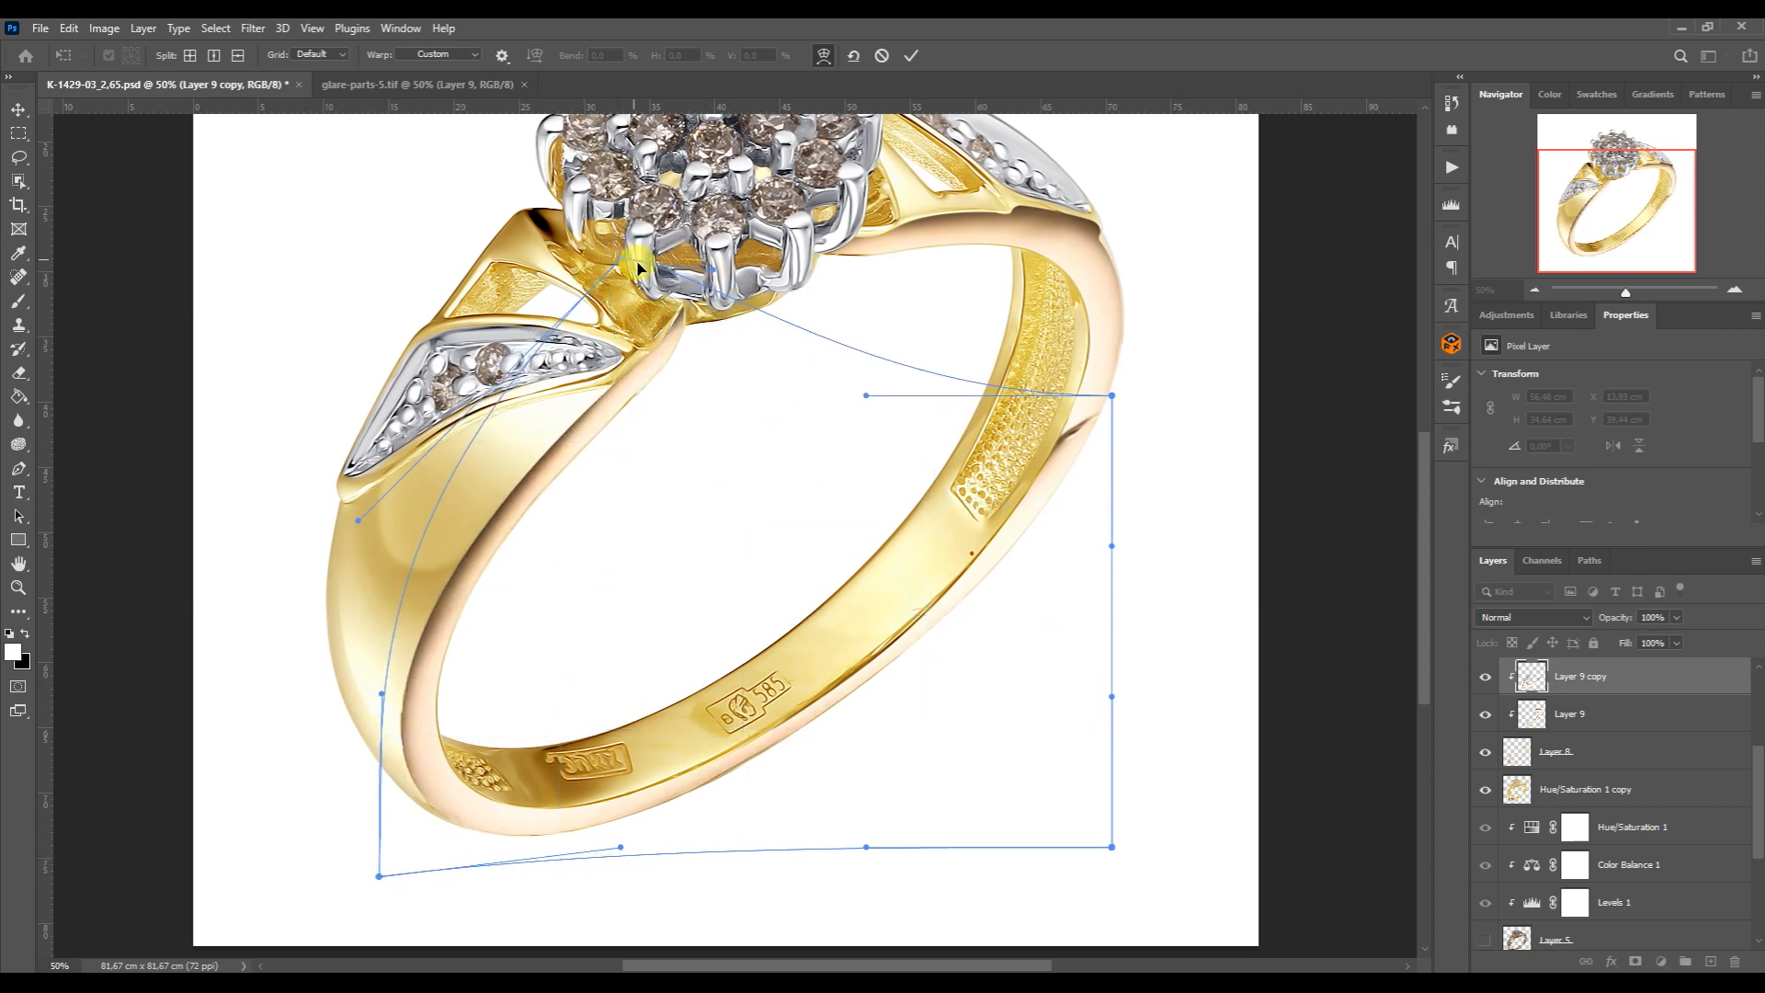
pyautogui.press('Return')
# Merge the two rim glare layers into one
pyautogui.press('e')
pyautogui.keyDown('shift'); pyautogui.click(1535, 716); pyautogui.keyUp('shift')
pyautogui.hotkey('ctrl', 'e')
# Add a Color Balance adjustment clipped to the rim glare and shift its midtones toward yellow, about -66
pyautogui.click(1505, 315)
pyautogui.click(1509, 387)
pyautogui.keyDown('alt'); pyautogui.click(1526, 692); pyautogui.keyUp('alt')
pyautogui.moveTo(1586, 477); pyautogui.dragTo(1497, 477)
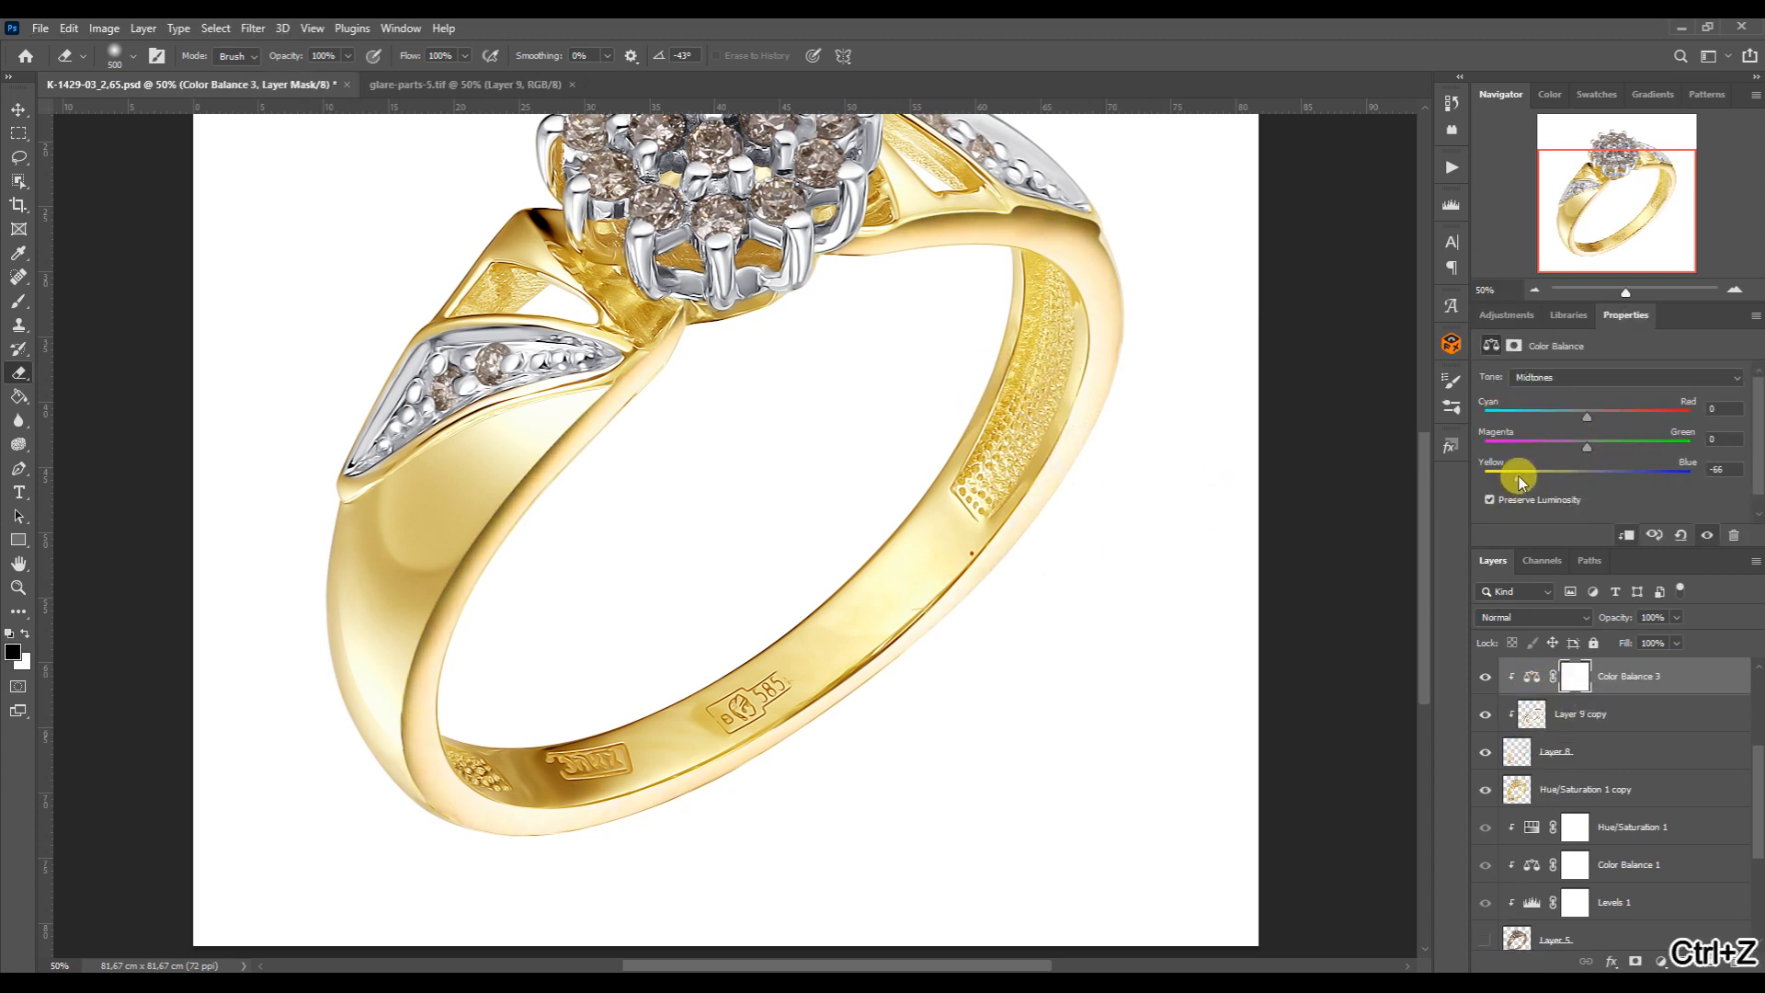
# Duplicate the Hue/Saturation 1 copy gold layer and clip the duplicate to the original
pyautogui.click(1518, 793)
pyautogui.hotkey('ctrl', 'j')
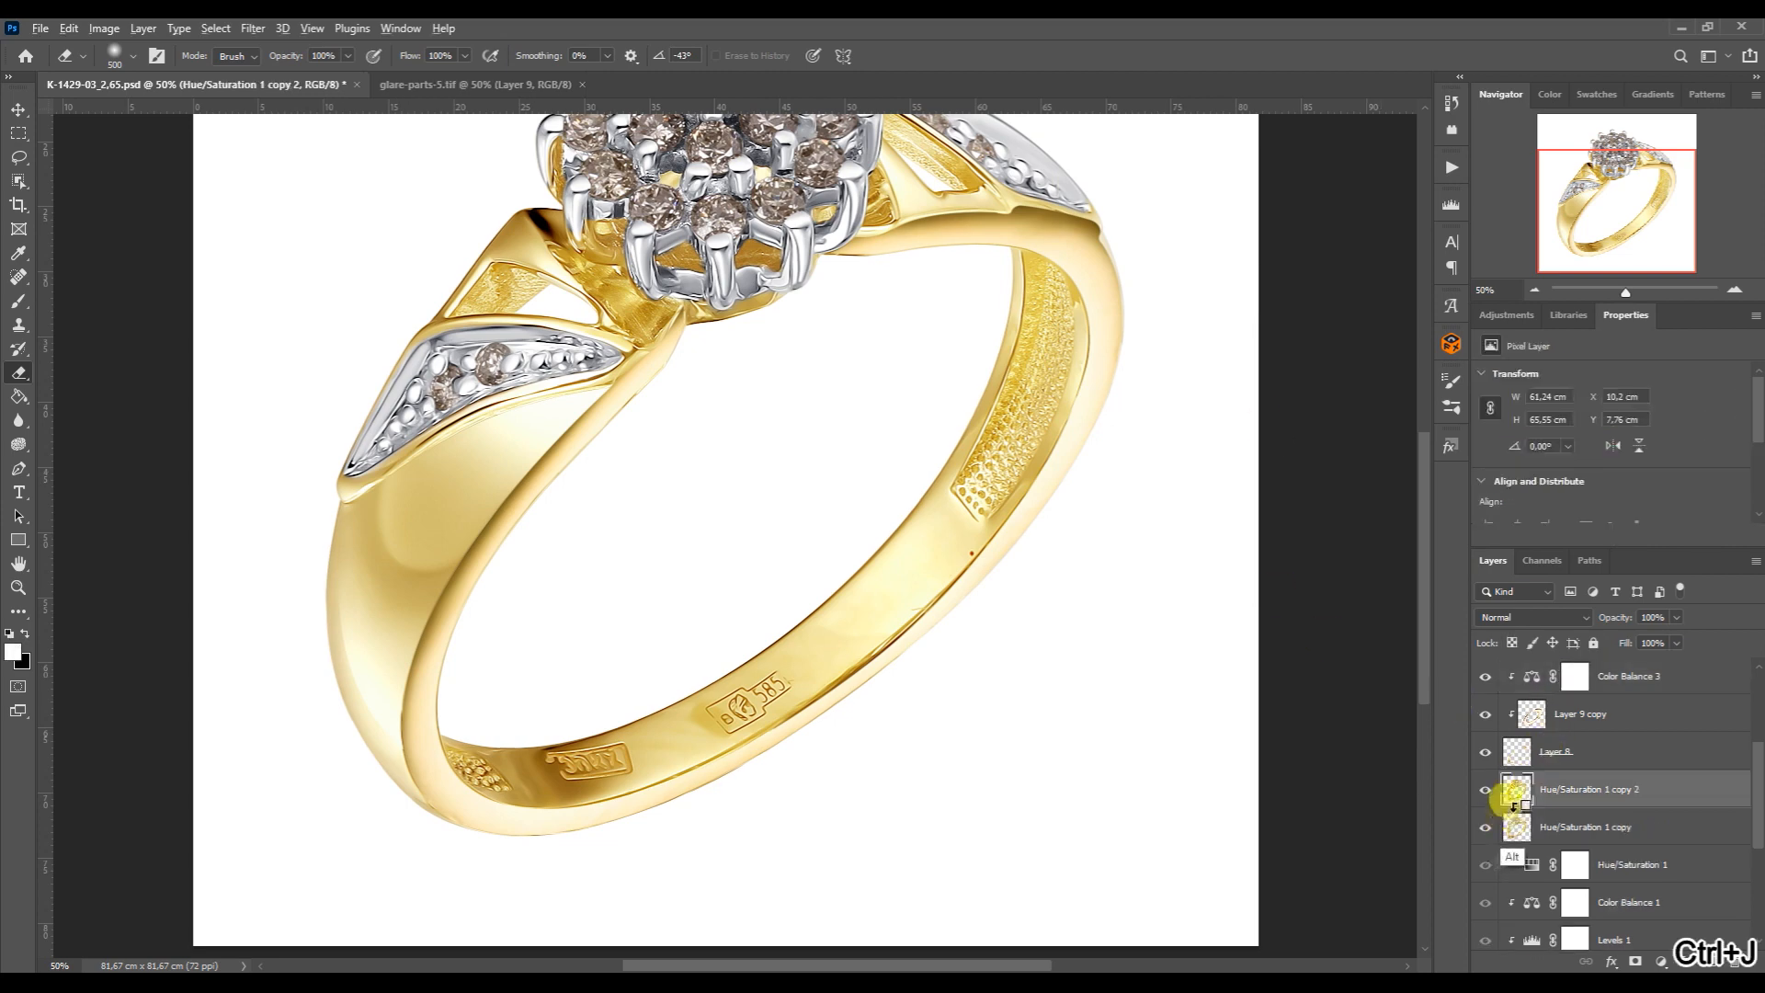
pyautogui.keyDown('alt'); pyautogui.click(1517, 808); pyautogui.keyUp('alt')
# Sample a dark gold from the band and brush it along the lower band's outer and inner edges
pyautogui.press('b')
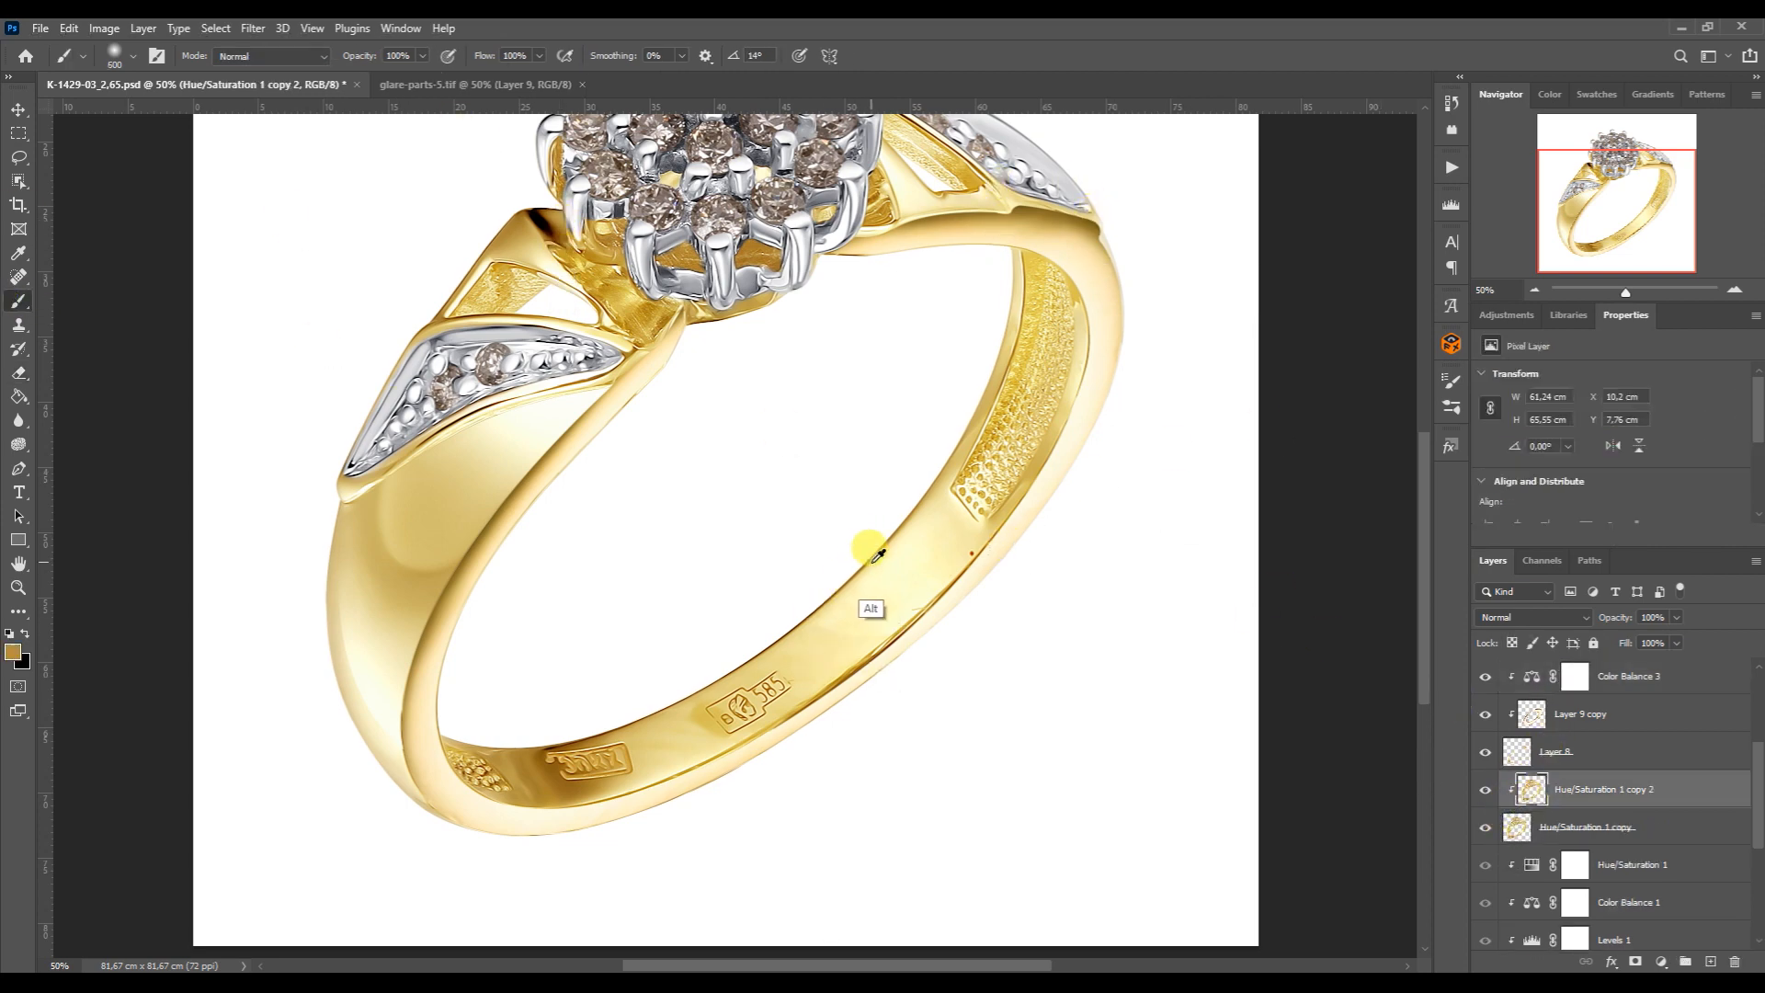
pyautogui.keyDown('alt'); pyautogui.click(873, 559); pyautogui.keyUp('alt')
pyautogui.press(']')
pyautogui.click(1734, 291)
pyautogui.click(1735, 291)
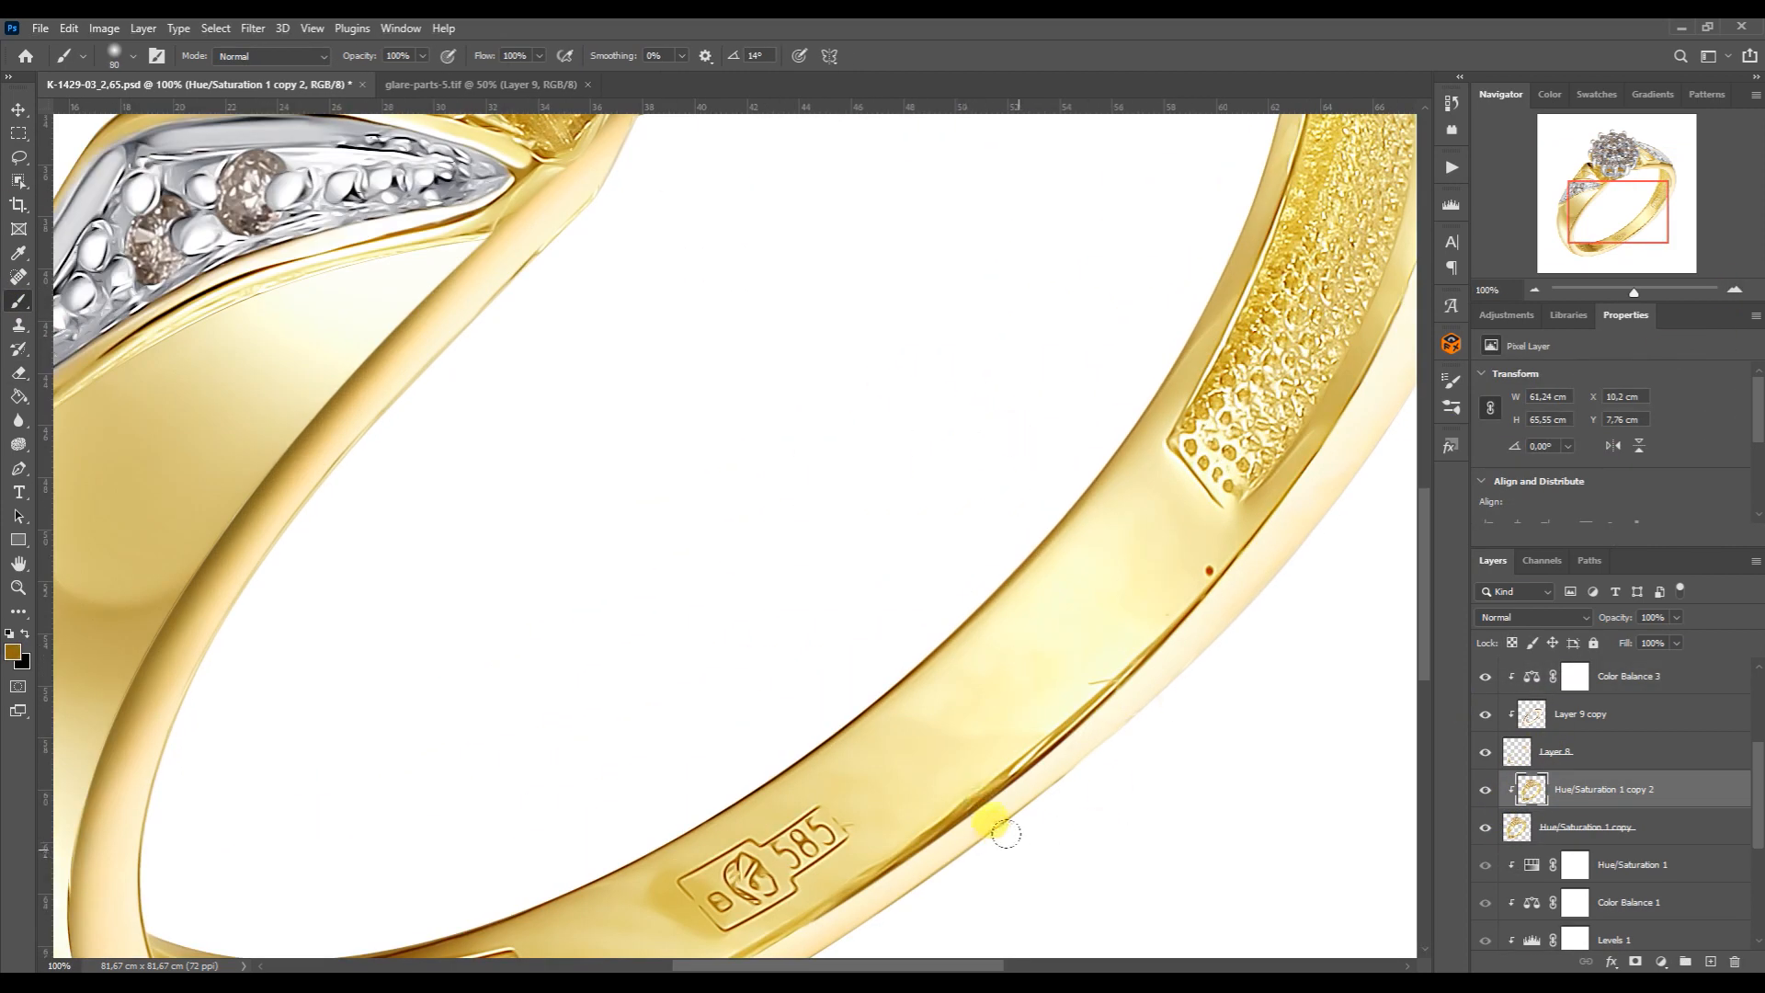
pyautogui.moveTo(1006, 833); pyautogui.dragTo(1314, 534)
pyautogui.moveTo(1328, 574)
pyautogui.mouseDown()
pyautogui.moveTo(963, 672)
pyautogui.moveTo(1106, 371)
pyautogui.moveTo(1107, 692)
pyautogui.mouseUp()
pyautogui.moveTo(631, 947); pyautogui.dragTo(1186, 127)
pyautogui.moveTo(1176, 436)
pyautogui.mouseDown()
pyautogui.moveTo(951, 620)
pyautogui.moveTo(247, 768)
pyautogui.mouseUp()
pyautogui.press(']')
# Start a Pen path at the inner surface's lower-left end and trace its upper edge past the hallmarks
pyautogui.click(1534, 291)
pyautogui.click(1534, 290)
pyautogui.moveTo(1559, 246)
pyautogui.mouseDown()
pyautogui.moveTo(1564, 230)
pyautogui.moveTo(1570, 242)
pyautogui.mouseUp()
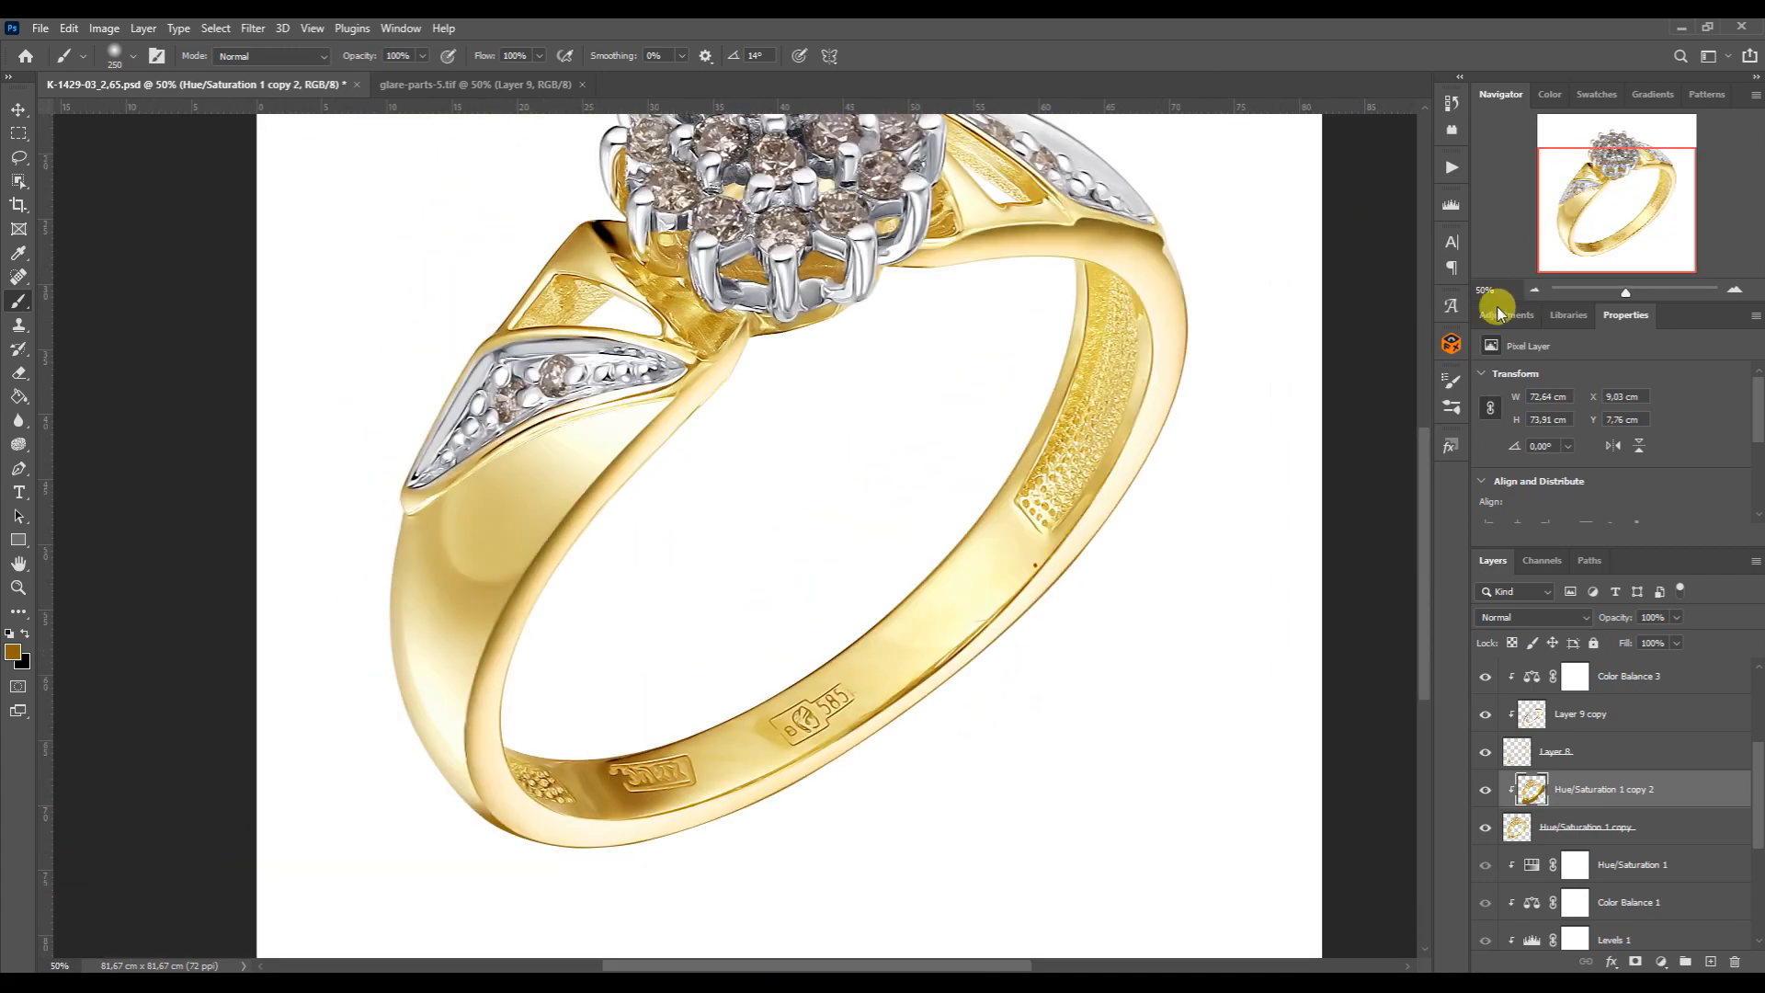
pyautogui.scroll(2, 1655, 828)
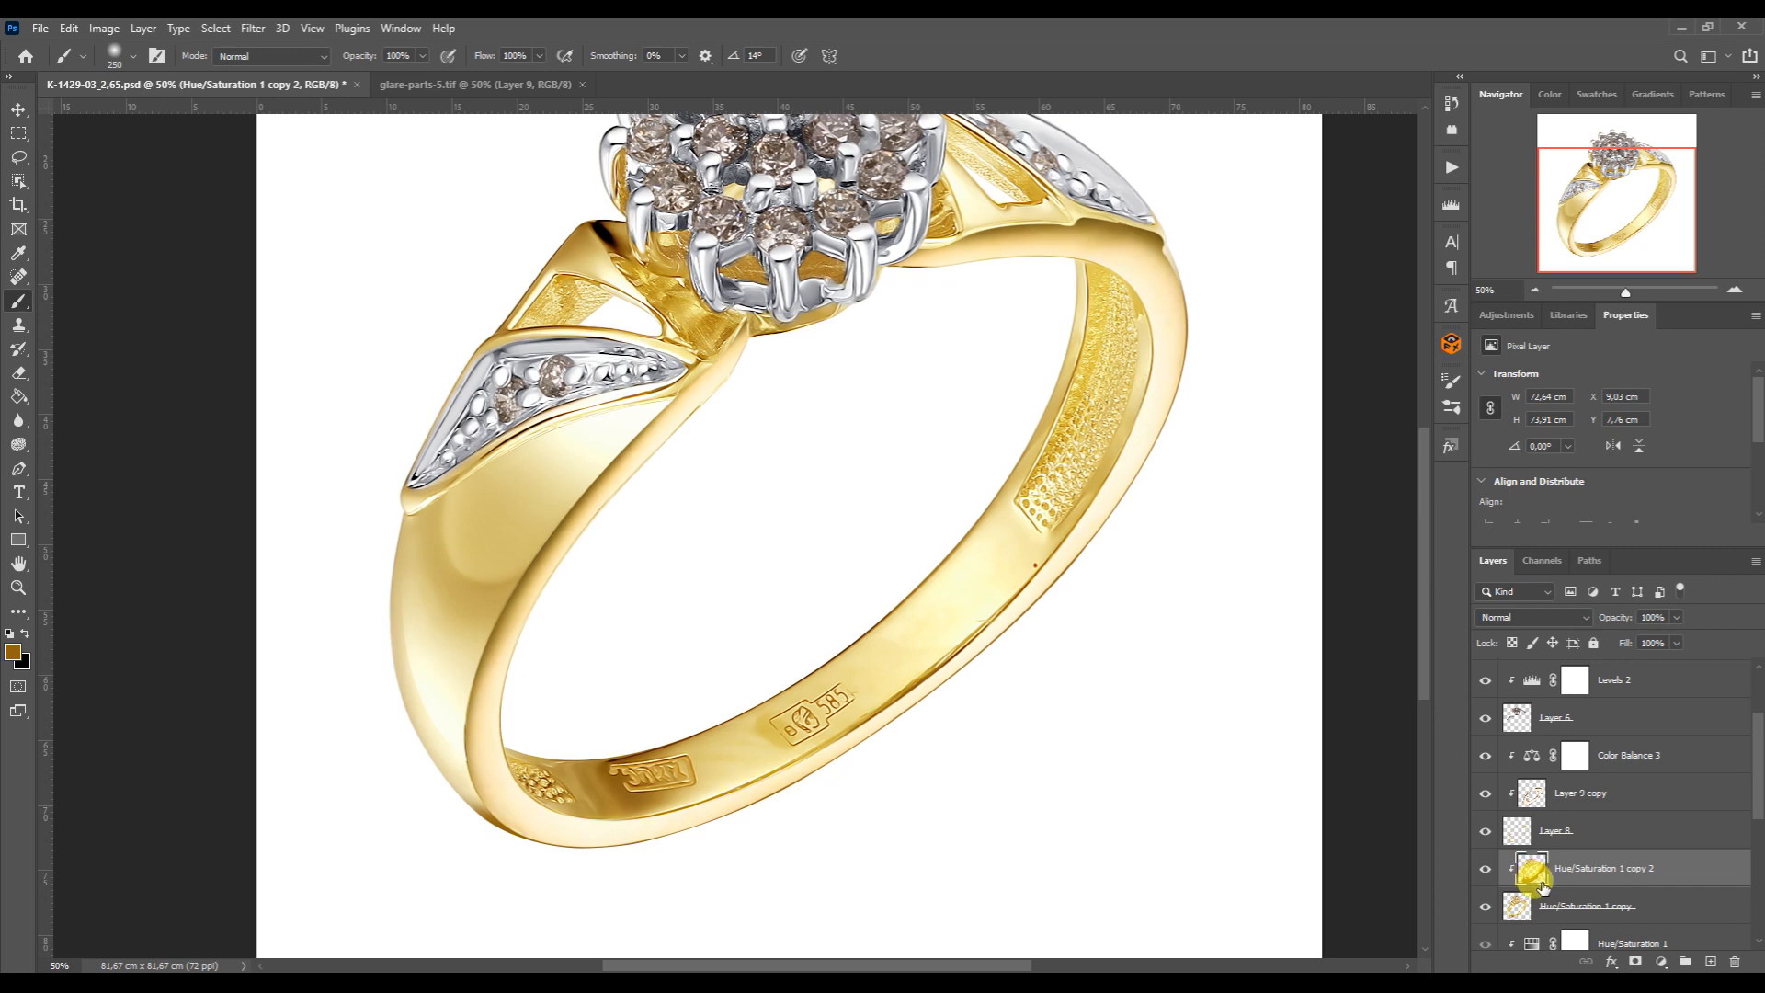
pyautogui.press('p')
pyautogui.click(1733, 290)
pyautogui.click(1733, 290)
pyautogui.moveTo(1636, 209)
pyautogui.mouseDown()
pyautogui.moveTo(1574, 182)
pyautogui.moveTo(1574, 217)
pyautogui.mouseUp()
pyautogui.click(729, 628)
pyautogui.moveTo(283, 701); pyautogui.dragTo(436, 780)
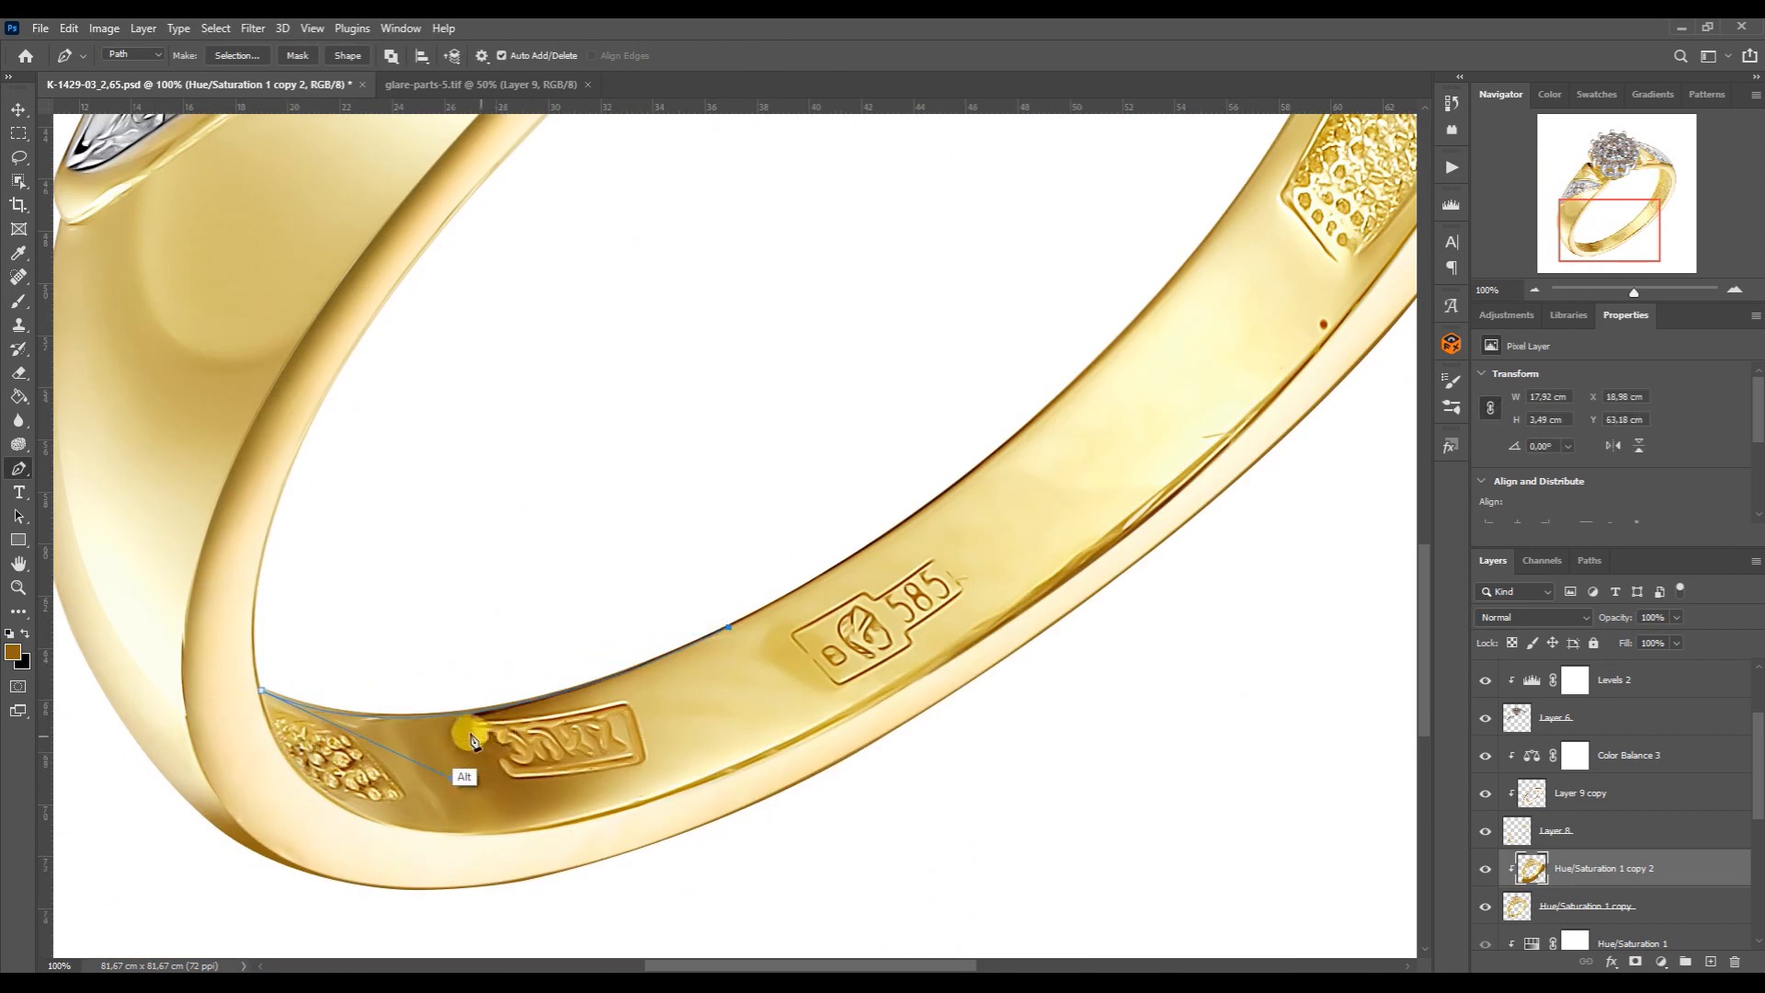
pyautogui.moveTo(1181, 276); pyautogui.dragTo(1009, 496)
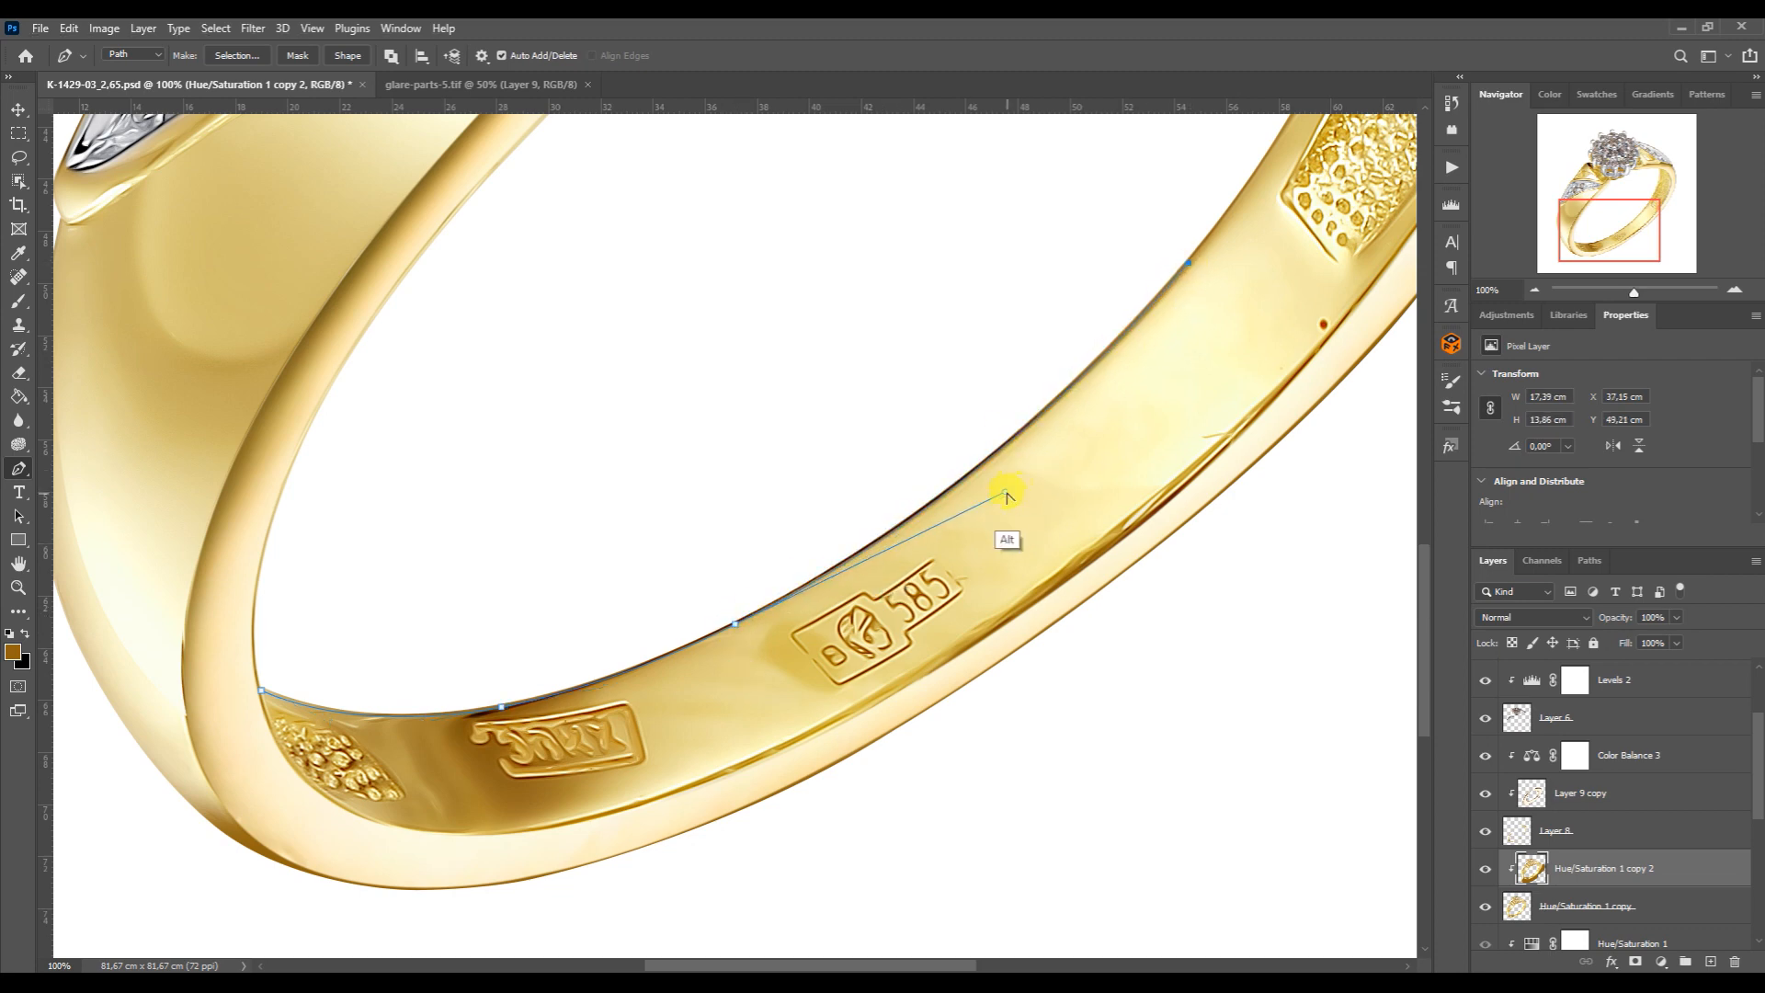
# Continue the path up the band's inner edge, around the textured inset, and down beside the right rim
pyautogui.moveTo(1593, 271); pyautogui.dragTo(1616, 203)
pyautogui.click(1060, 278)
pyautogui.moveTo(916, 733); pyautogui.dragTo(1107, 498)
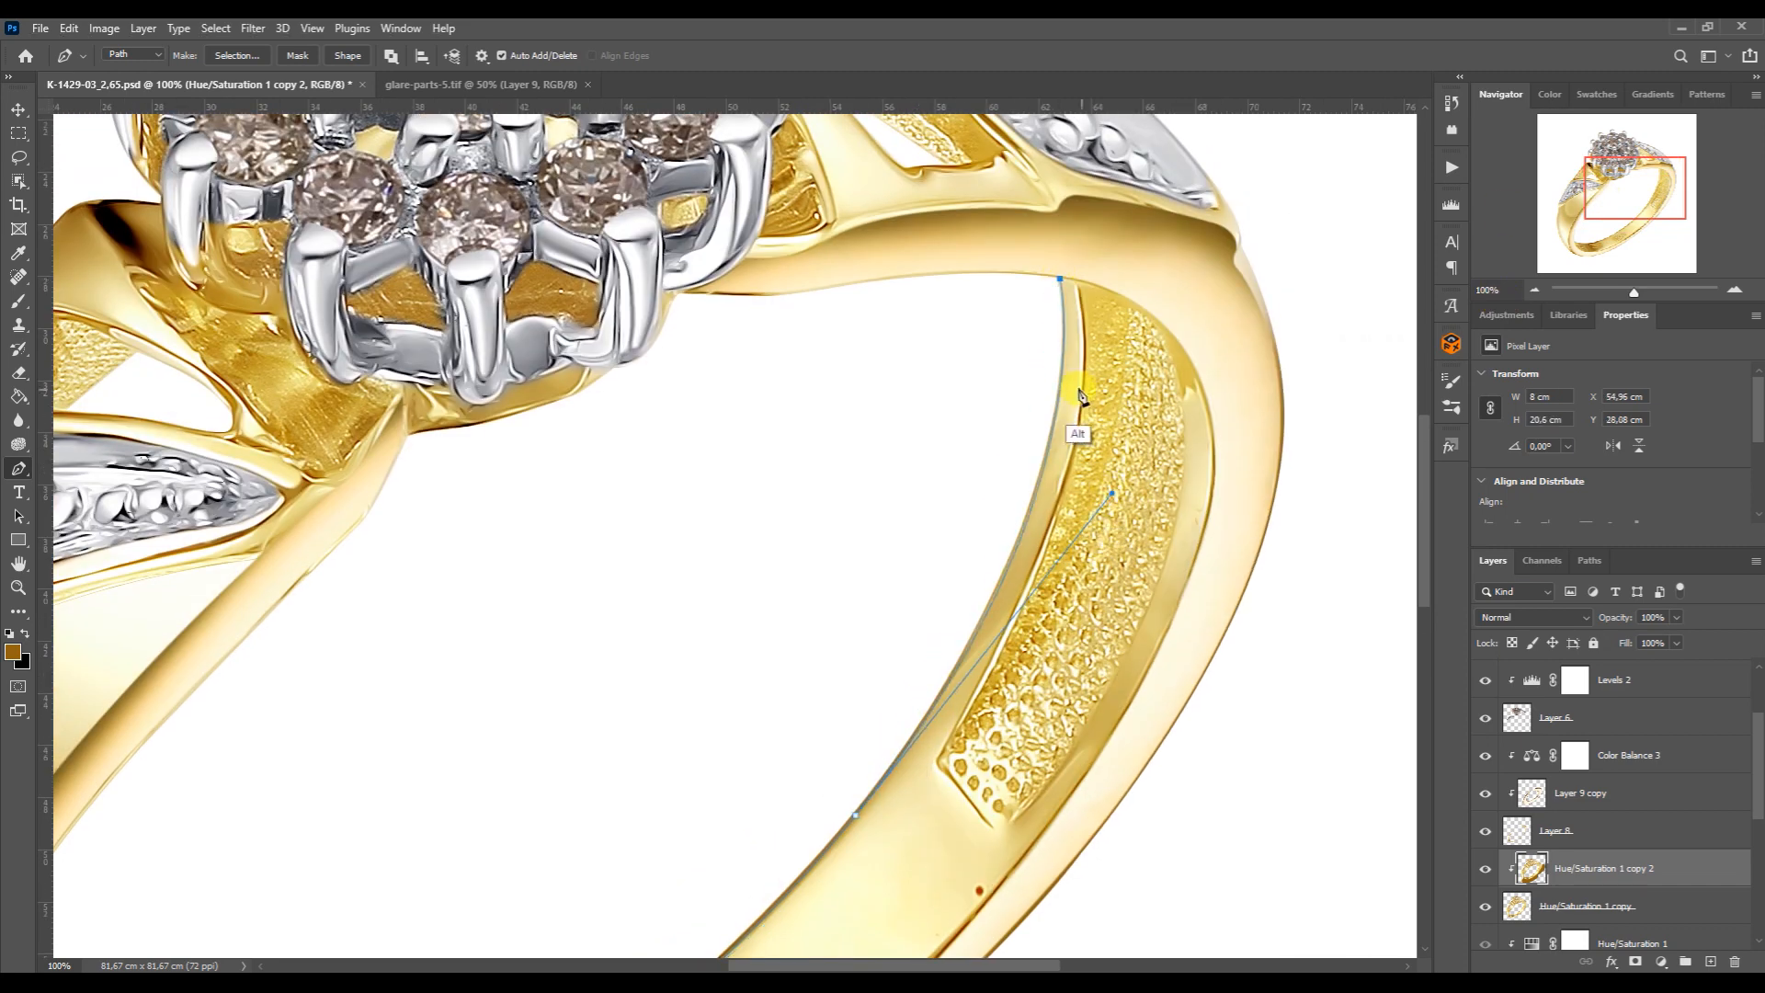
pyautogui.moveTo(937, 758); pyautogui.dragTo(1120, 501)
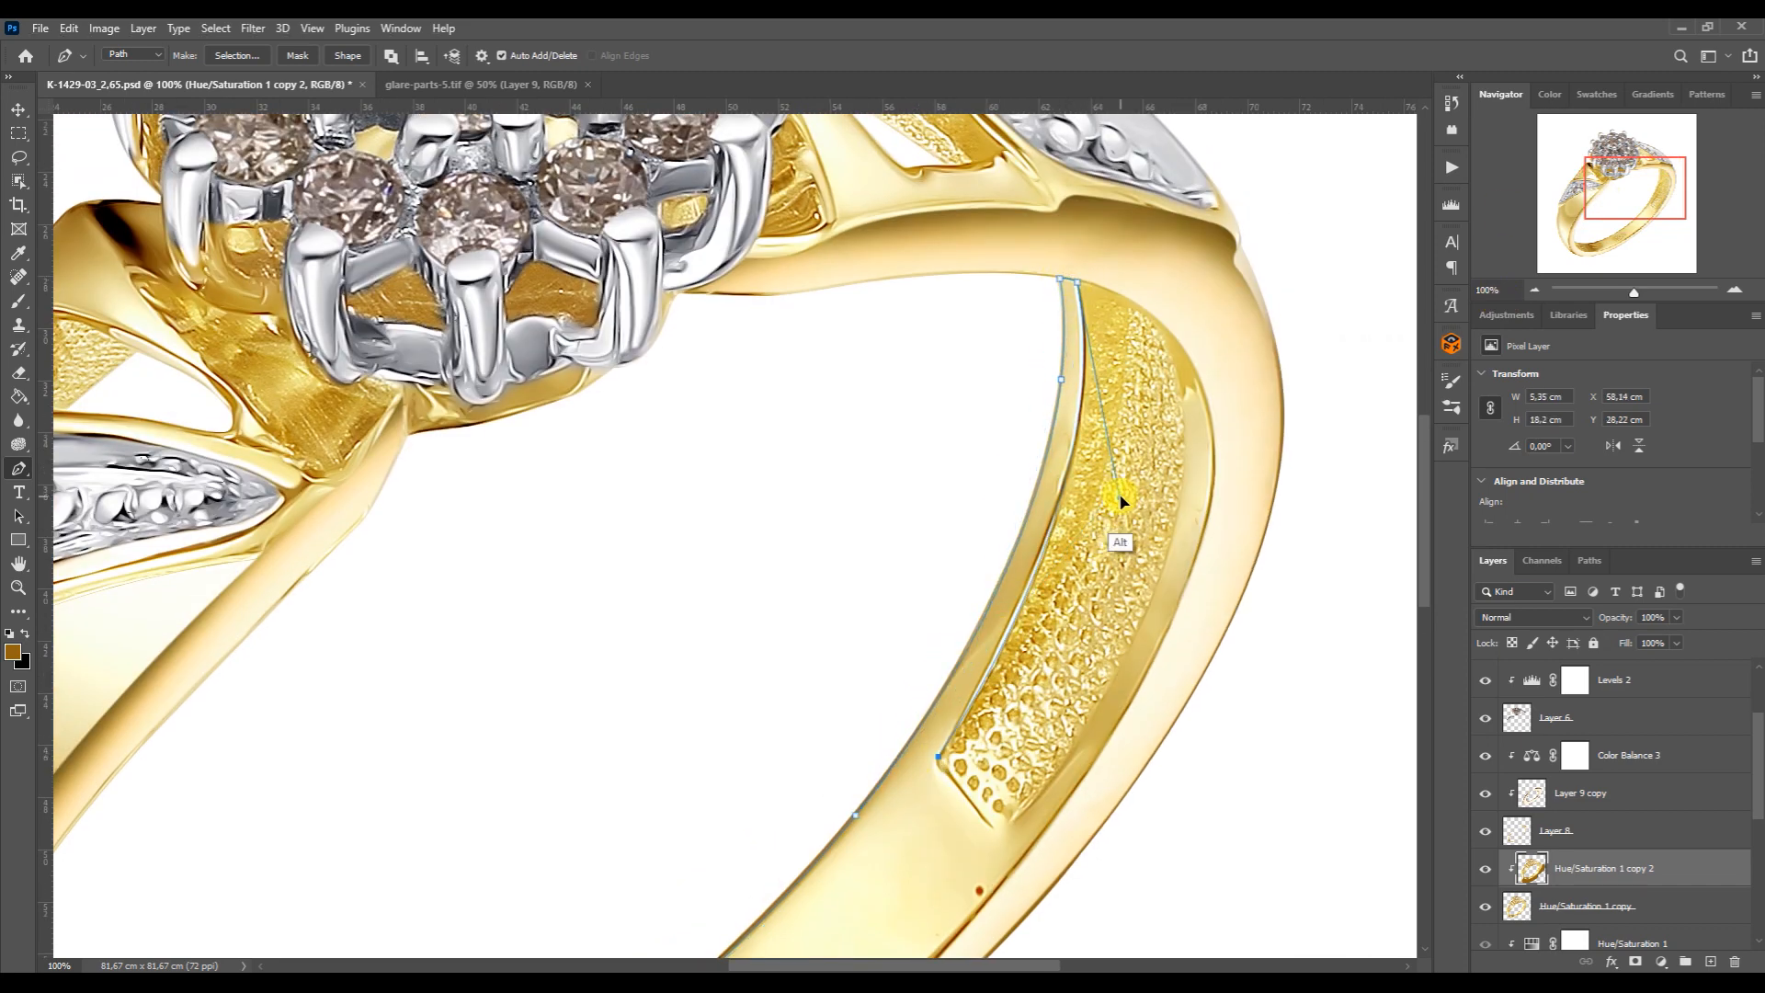
pyautogui.click(1154, 319)
pyautogui.moveTo(1055, 784); pyautogui.dragTo(1284, 497)
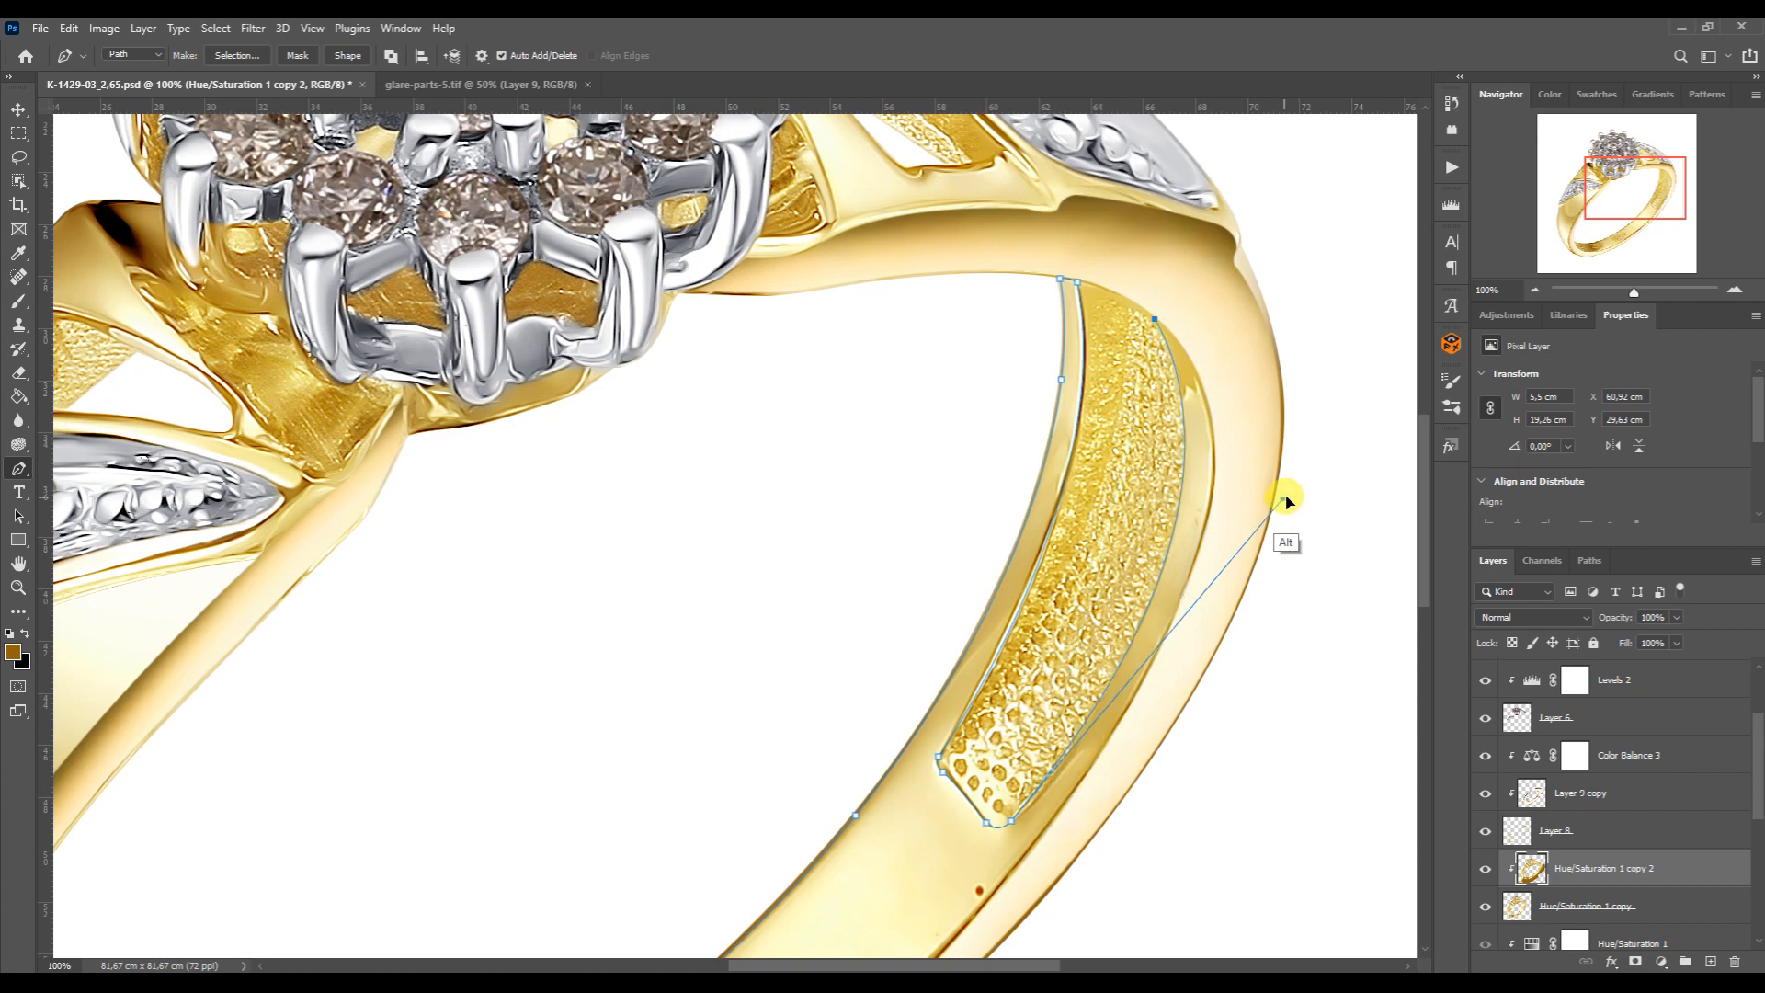
pyautogui.moveTo(1150, 702); pyautogui.dragTo(1150, 702)
pyautogui.moveTo(1154, 319); pyautogui.dragTo(1214, 368)
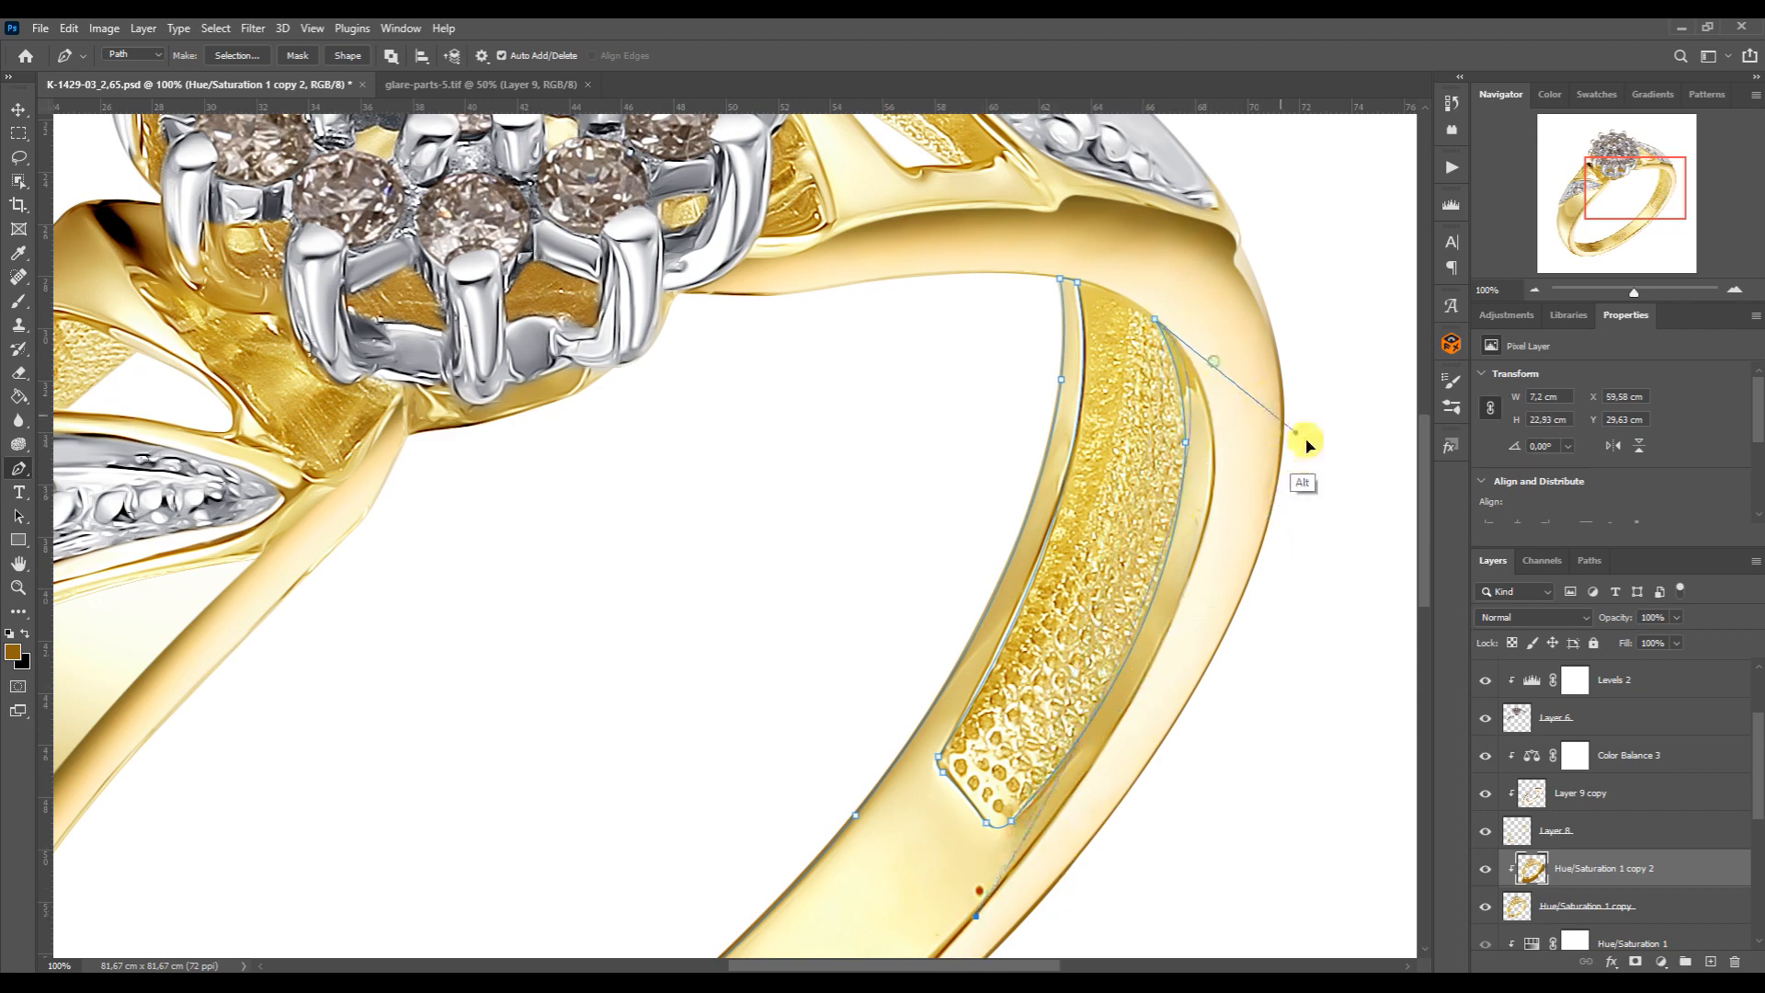
pyautogui.moveTo(1214, 485); pyautogui.dragTo(1199, 684)
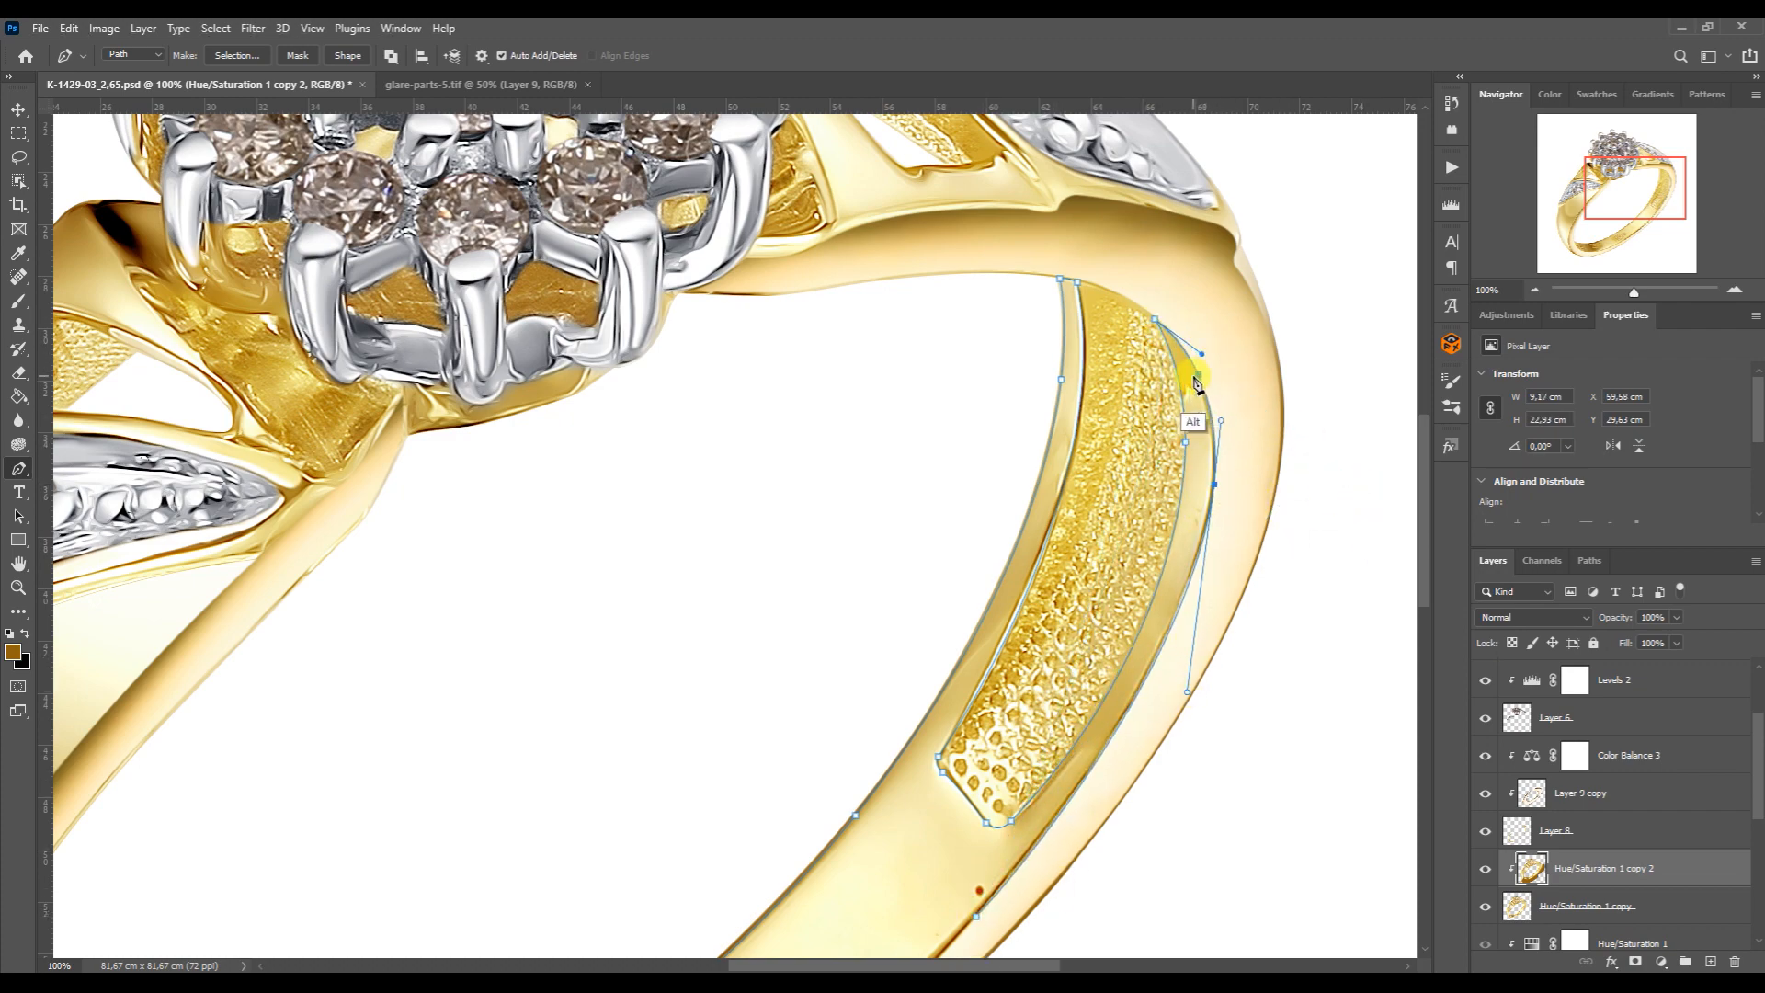
# Trace the path along the lower rim, around the small textured patch, and close it at its start
pyautogui.scroll(-5, 1214, 399)
pyautogui.hscroll(-3, 1213, 400)
pyautogui.moveTo(401, 883); pyautogui.dragTo(732, 910)
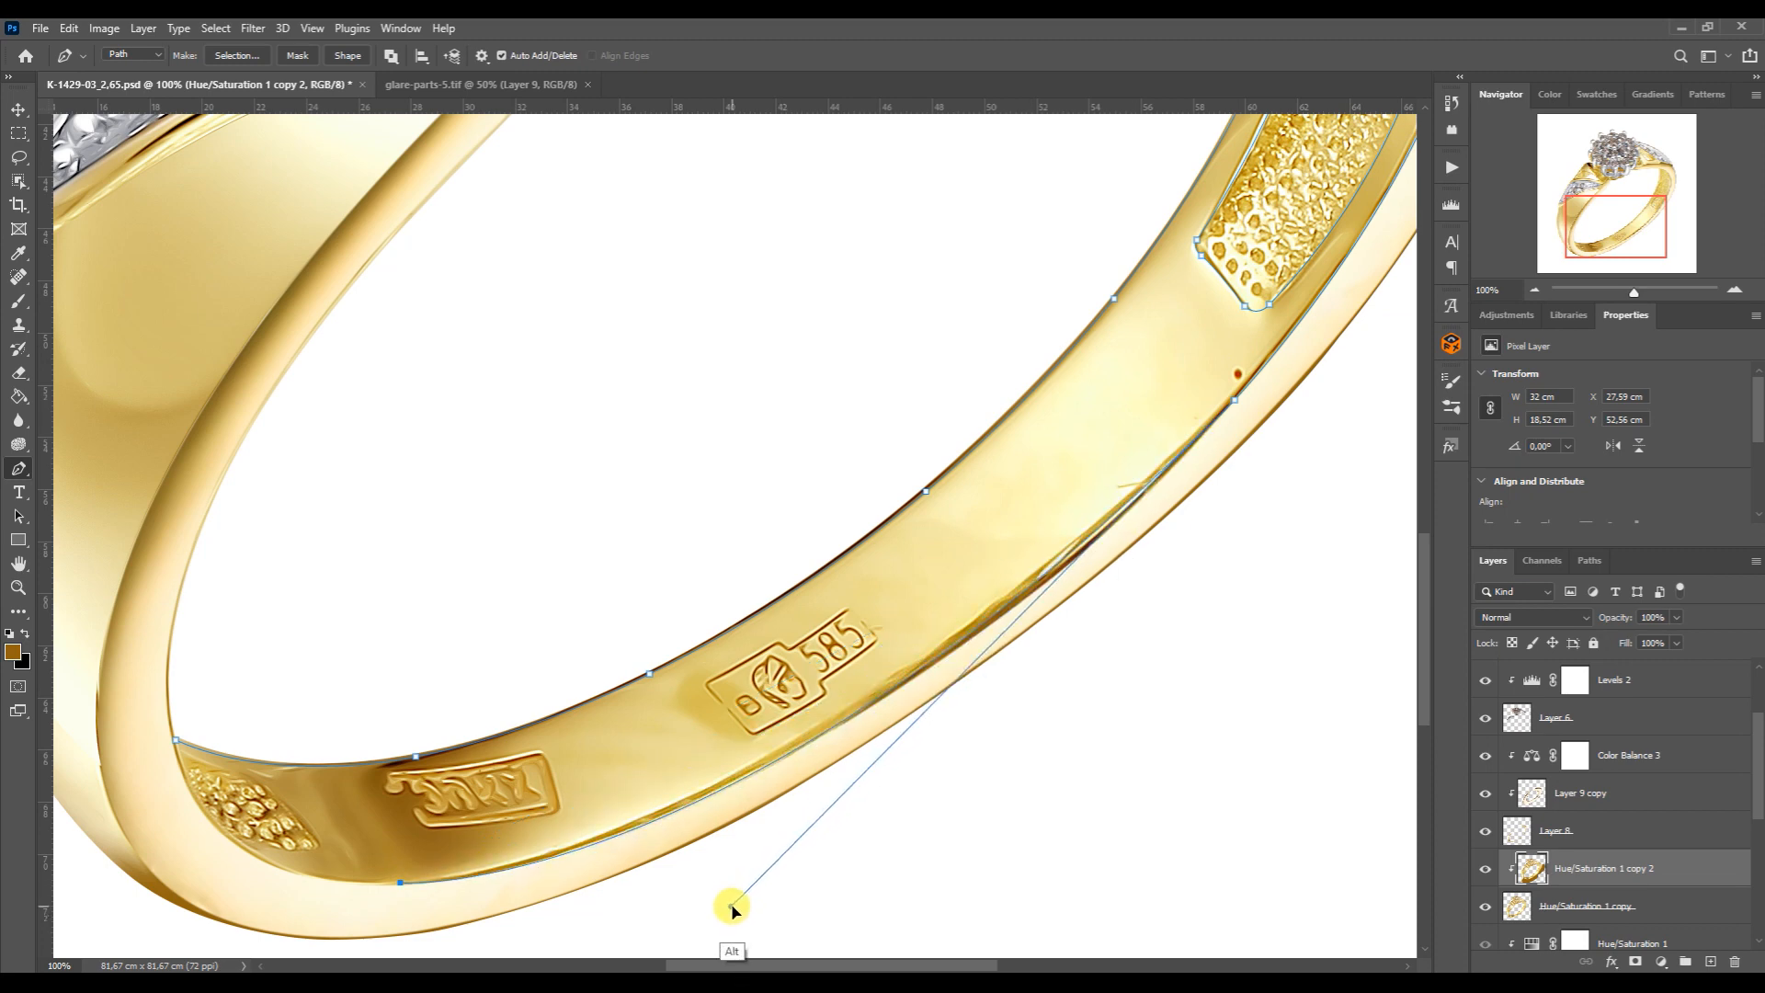
pyautogui.moveTo(987, 650)
pyautogui.mouseDown()
pyautogui.moveTo(1042, 628)
pyautogui.moveTo(1016, 643)
pyautogui.mouseUp()
pyautogui.click(958, 649)
pyautogui.moveTo(1143, 503); pyautogui.dragTo(1143, 507)
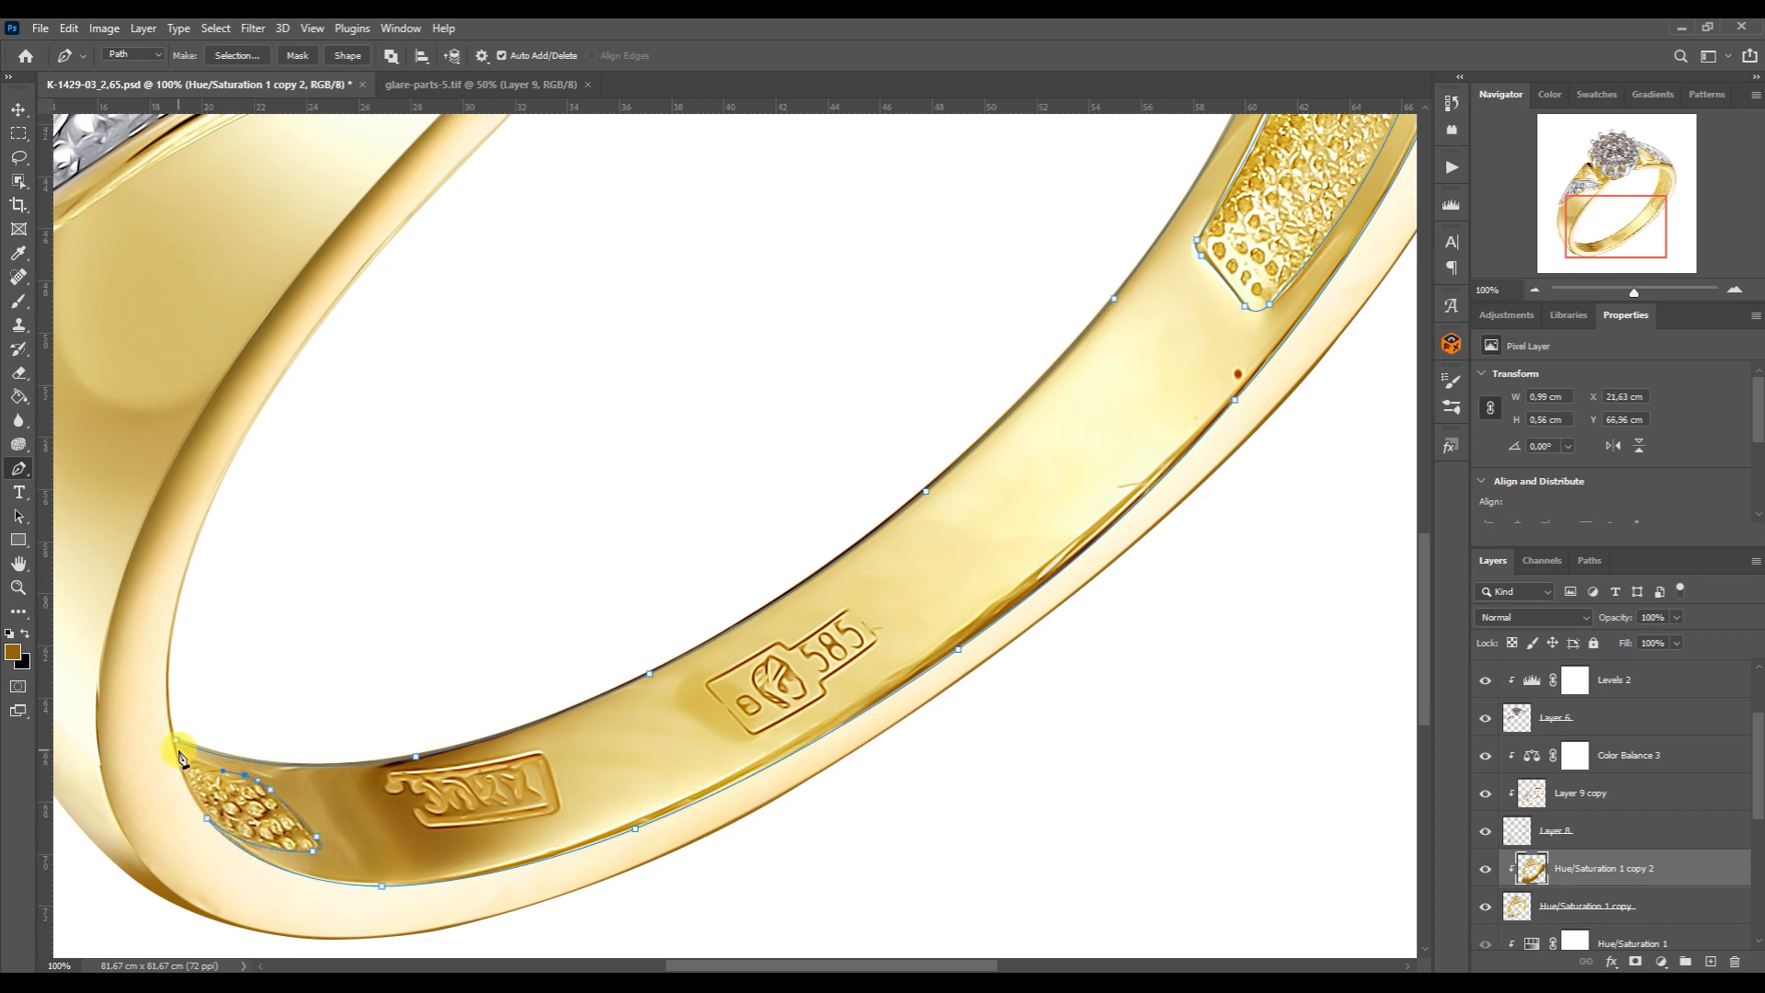
# Load the traced path as a selection and copy the band's smooth inner surface to a new layer
pyautogui.click(1593, 561)
pyautogui.keyDown('ctrl'); pyautogui.click(1491, 591); pyautogui.keyUp('ctrl')
pyautogui.click(1492, 561)
pyautogui.hotkey('ctrl', 'j')
# Switch to glare-parts-5.tif and bring another gold glare piece into the ring document
pyautogui.click(1534, 290)
pyautogui.click(1534, 290)
pyautogui.click(1534, 291)
pyautogui.press('v')
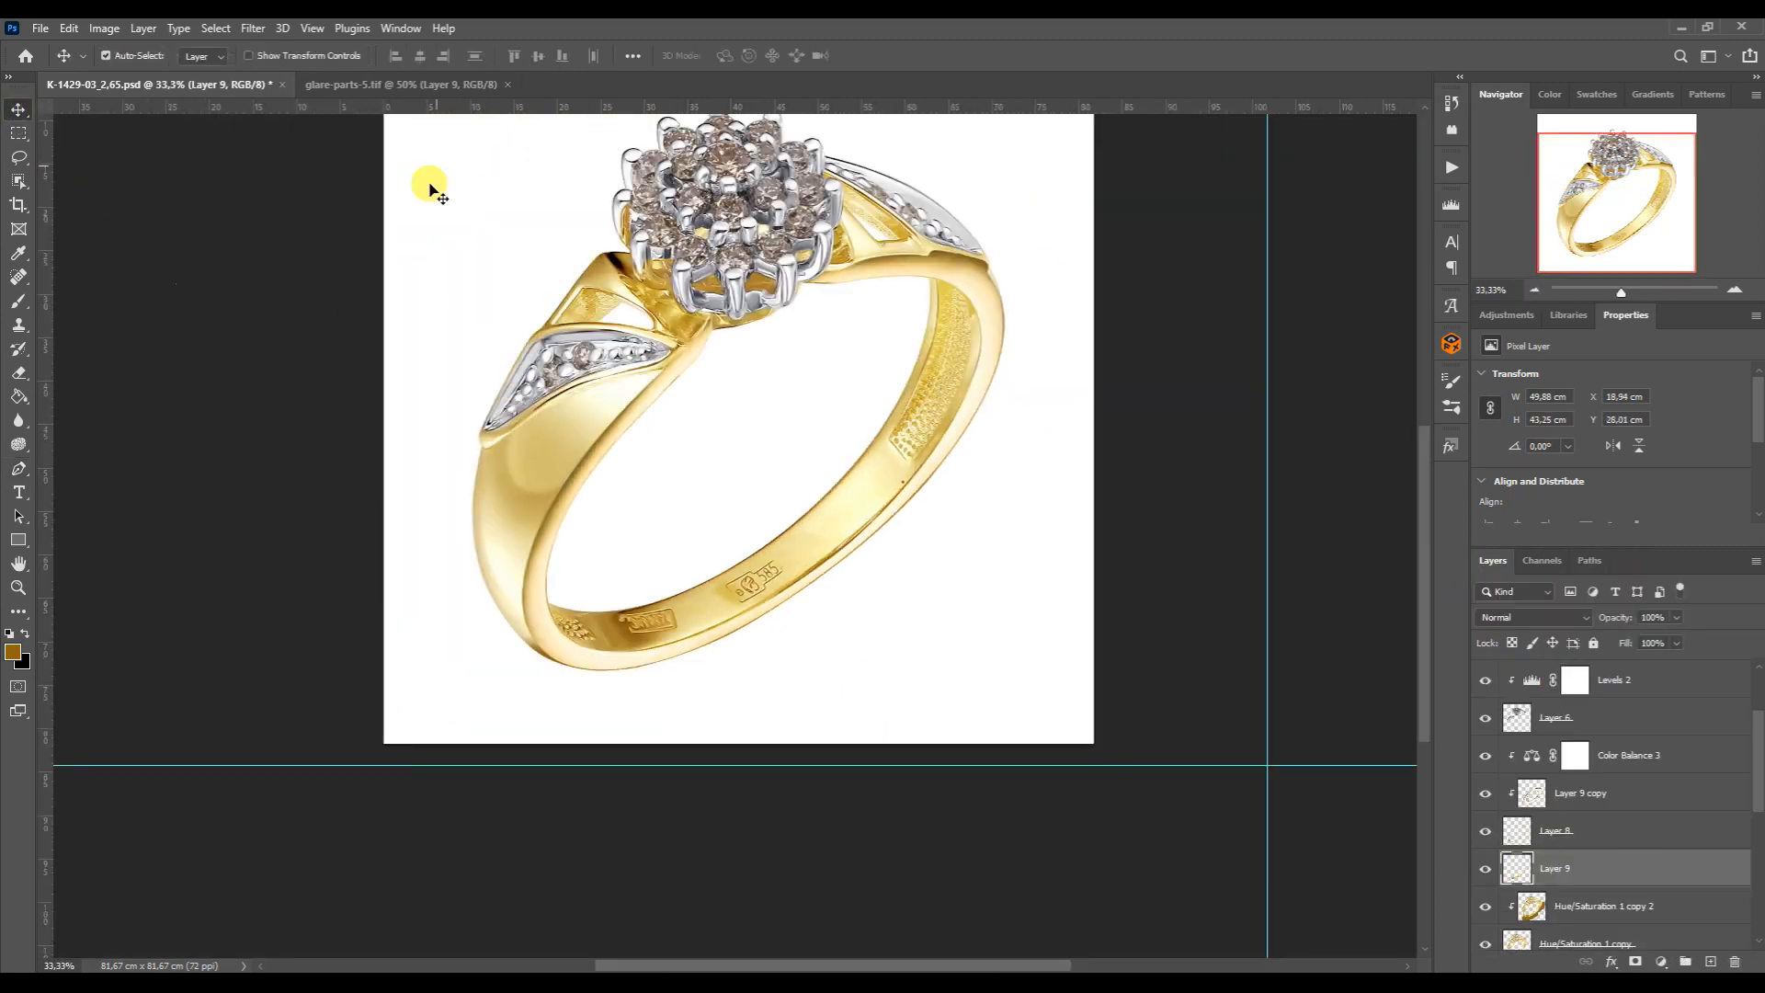
pyautogui.moveTo(295, 984)
pyautogui.click(466, 915)
pyautogui.click(368, 983)
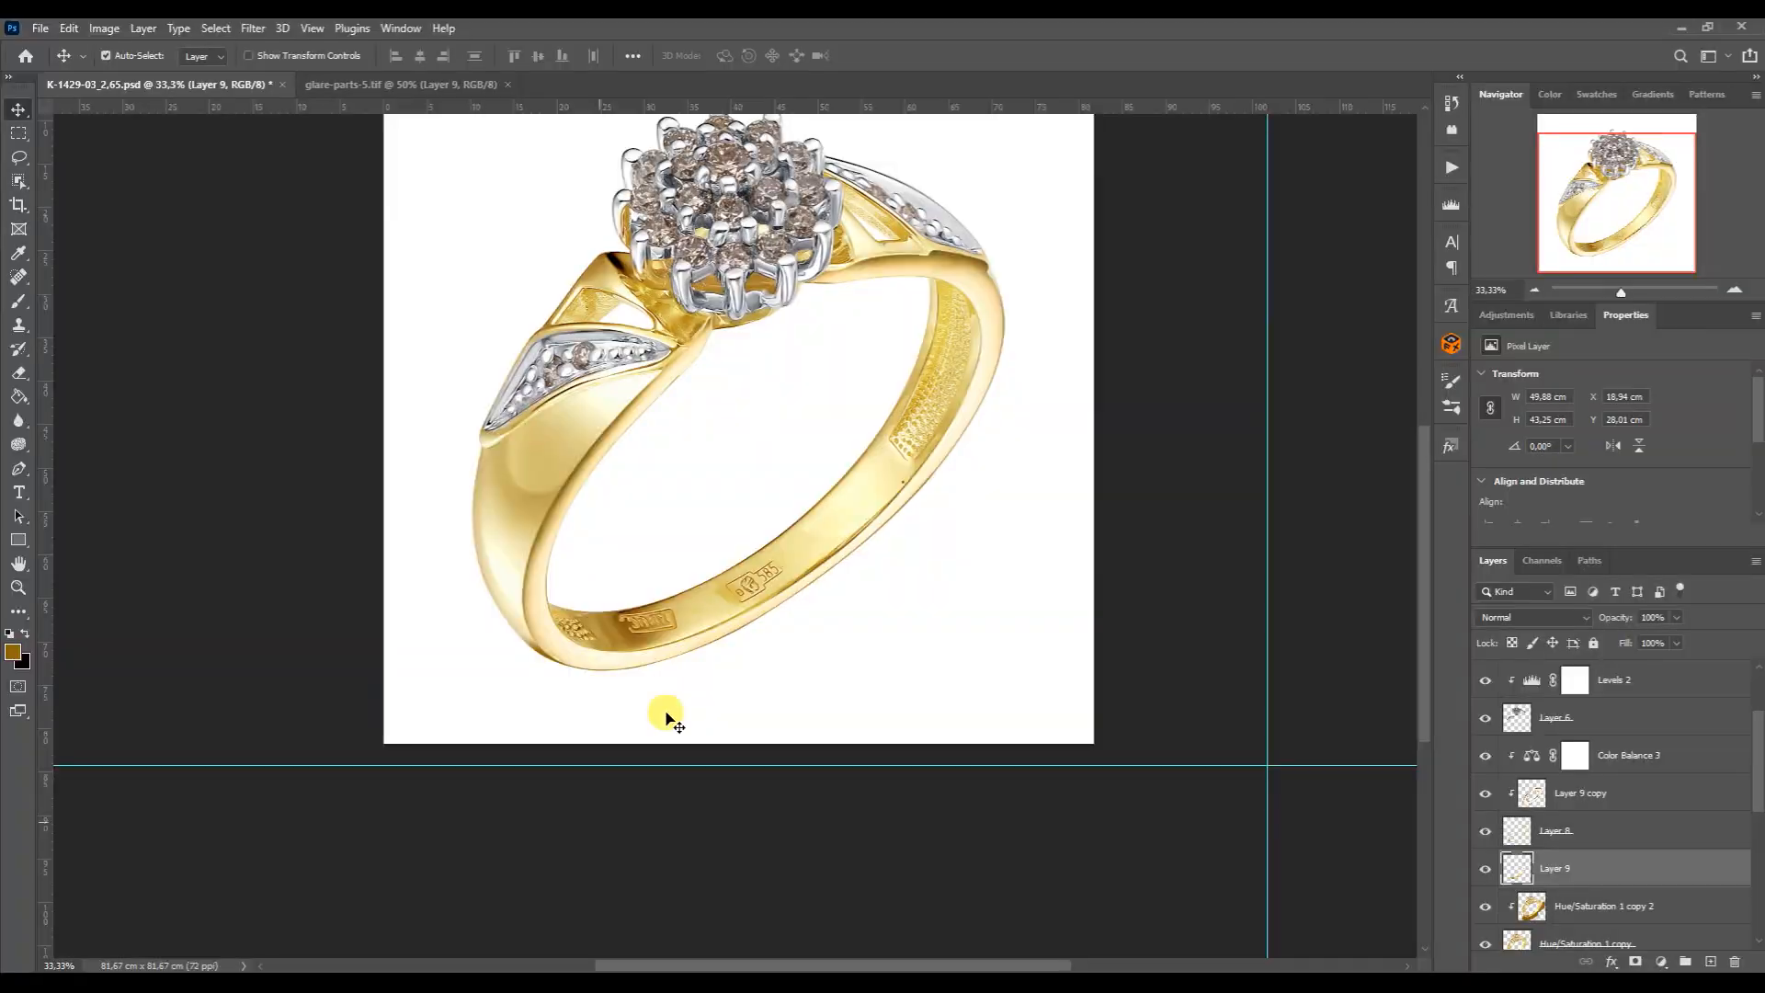
pyautogui.click(444, 81)
pyautogui.click(898, 698)
pyautogui.moveTo(901, 702); pyautogui.dragTo(824, 651)
# Enlarge and rotate the new glare over the band's inner surface, and clip it to the copied inner surface layer
pyautogui.hotkey('ctrl', 't')
pyautogui.moveTo(869, 502); pyautogui.dragTo(1002, 369)
pyautogui.moveTo(662, 708); pyautogui.dragTo(550, 777)
pyautogui.moveTo(798, 660); pyautogui.dragTo(779, 607)
pyautogui.moveTo(1026, 304); pyautogui.dragTo(1031, 302)
pyautogui.press('Return')
pyautogui.keyDown('alt'); pyautogui.click(1518, 771); pyautogui.keyUp('alt')
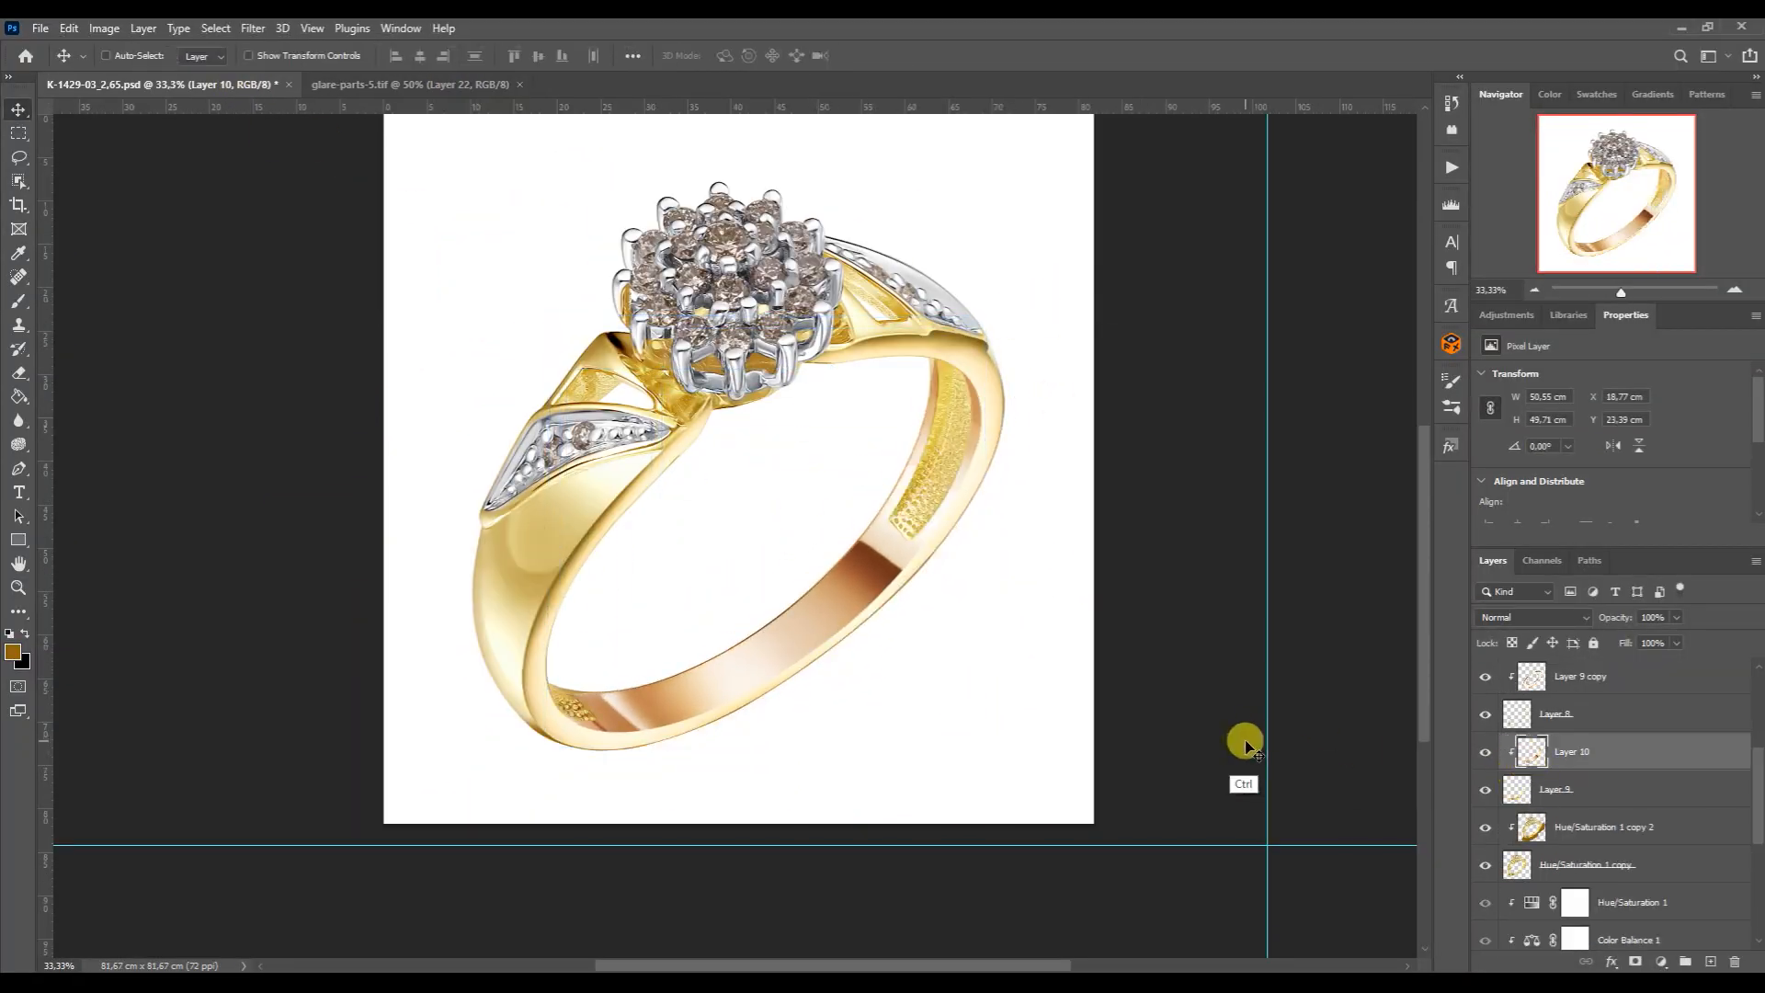
# Warp the lower corners of the inner-surface glare to follow the bottom and lower-left curve of the band
pyautogui.hotkey('ctrl', 't')
pyautogui.rightClick(819, 253)
pyautogui.click(862, 381)
pyautogui.moveTo(986, 747); pyautogui.dragTo(885, 679)
pyautogui.moveTo(547, 747); pyautogui.dragTo(516, 731)
pyautogui.moveTo(693, 747)
pyautogui.mouseDown()
pyautogui.moveTo(677, 726)
pyautogui.moveTo(683, 745)
pyautogui.mouseUp()
pyautogui.moveTo(547, 604); pyautogui.dragTo(647, 634)
pyautogui.moveTo(516, 730); pyautogui.dragTo(501, 728)
pyautogui.moveTo(669, 742); pyautogui.dragTo(679, 751)
pyautogui.moveTo(633, 633)
pyautogui.mouseDown()
pyautogui.moveTo(591, 607)
pyautogui.moveTo(628, 615)
pyautogui.mouseUp()
pyautogui.moveTo(591, 706); pyautogui.dragTo(566, 703)
# Bend the glare's upper and right side along the band's right curve, and commit the warp
pyautogui.moveTo(843, 456); pyautogui.dragTo(849, 460)
pyautogui.moveTo(986, 605); pyautogui.dragTo(973, 557)
pyautogui.moveTo(717, 489); pyautogui.dragTo(731, 494)
pyautogui.moveTo(986, 317); pyautogui.dragTo(958, 271)
pyautogui.moveTo(986, 462); pyautogui.dragTo(1020, 435)
pyautogui.moveTo(958, 270); pyautogui.dragTo(916, 247)
pyautogui.moveTo(1021, 436); pyautogui.dragTo(1058, 444)
pyautogui.moveTo(720, 456); pyautogui.dragTo(733, 452)
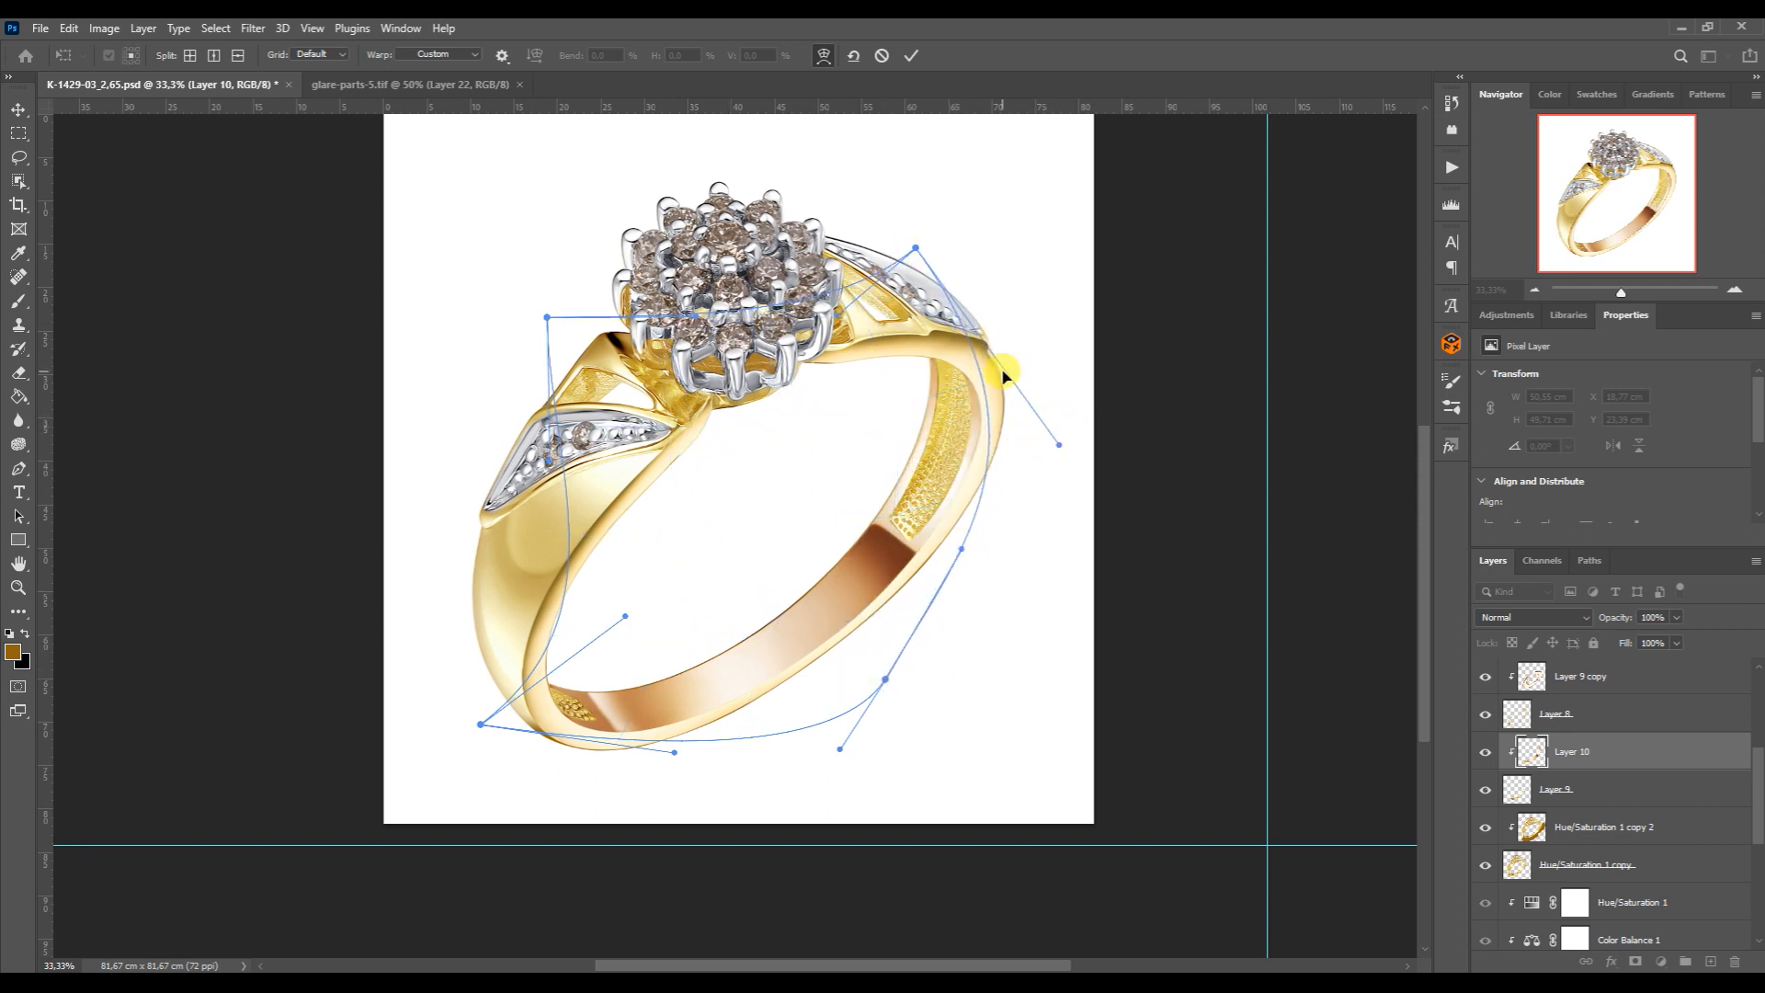
pyautogui.press('Return')
# Add a Color Balance adjustment clipped to the inner-surface glare and shift its midtones toward yellow, about -75
pyautogui.moveTo(1757, 762); pyautogui.dragTo(1756, 758)
pyautogui.click(1508, 316)
pyautogui.click(1533, 384)
pyautogui.keyDown('alt'); pyautogui.click(1541, 783); pyautogui.keyUp('alt')
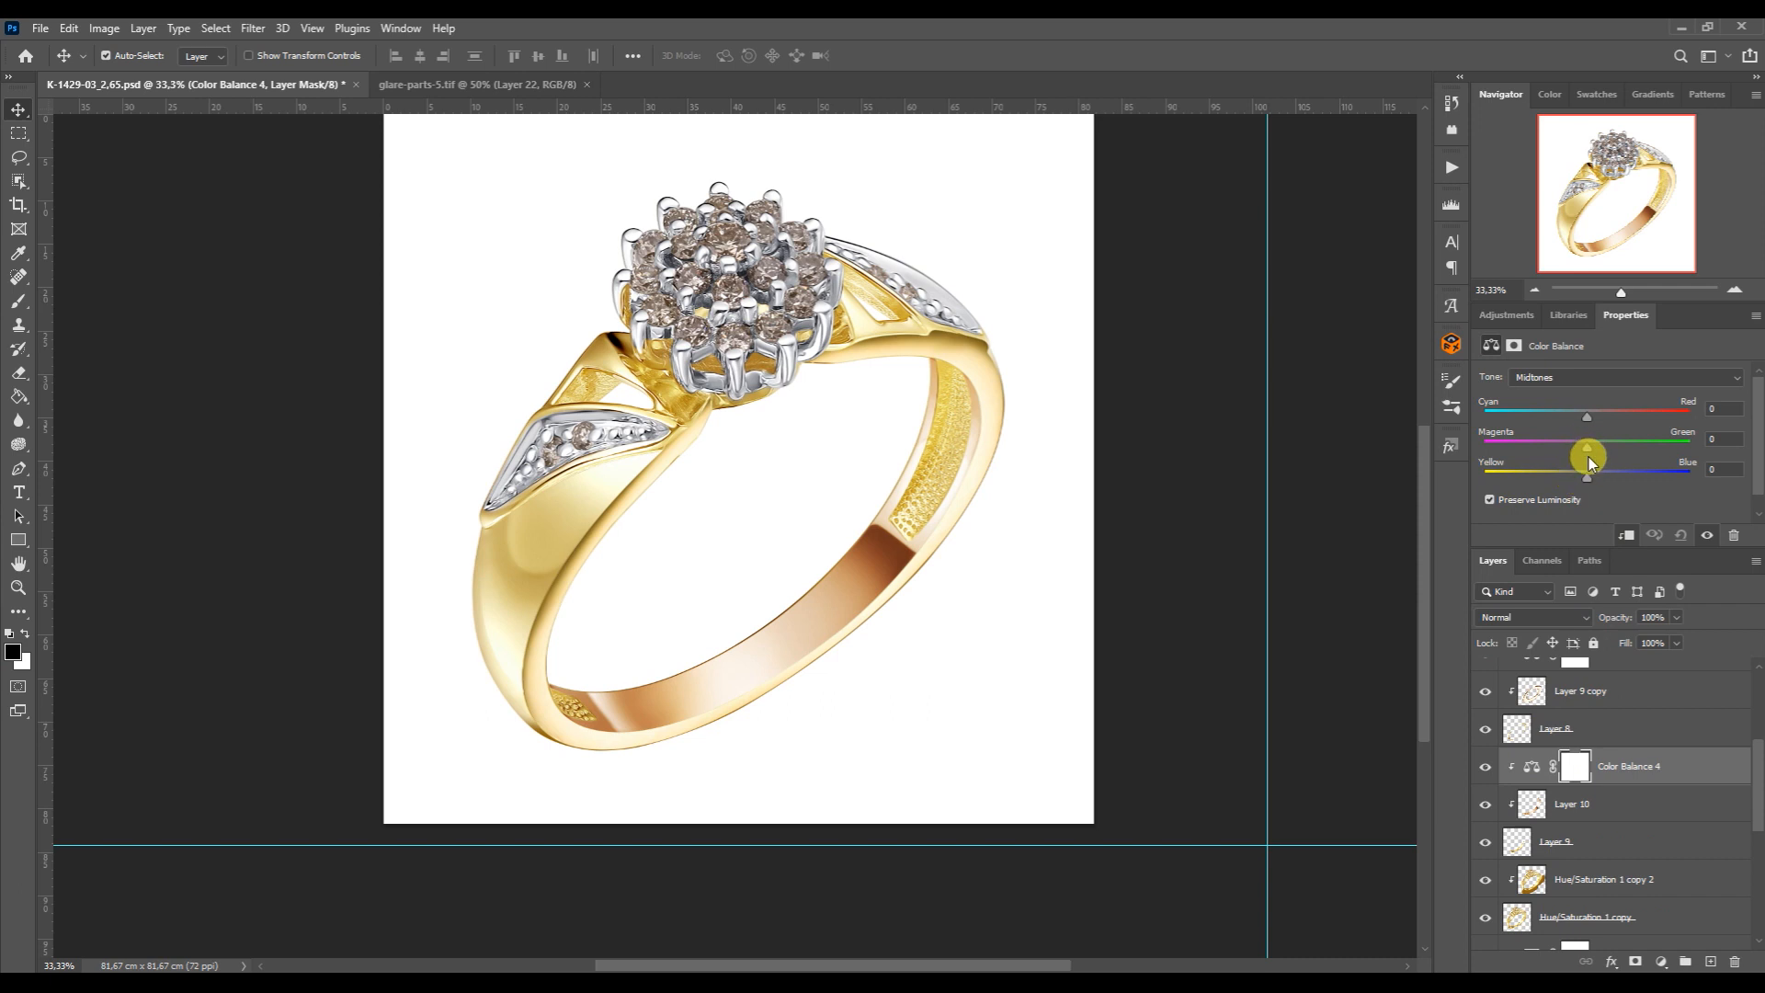
pyautogui.moveTo(1589, 479); pyautogui.dragTo(1516, 482)
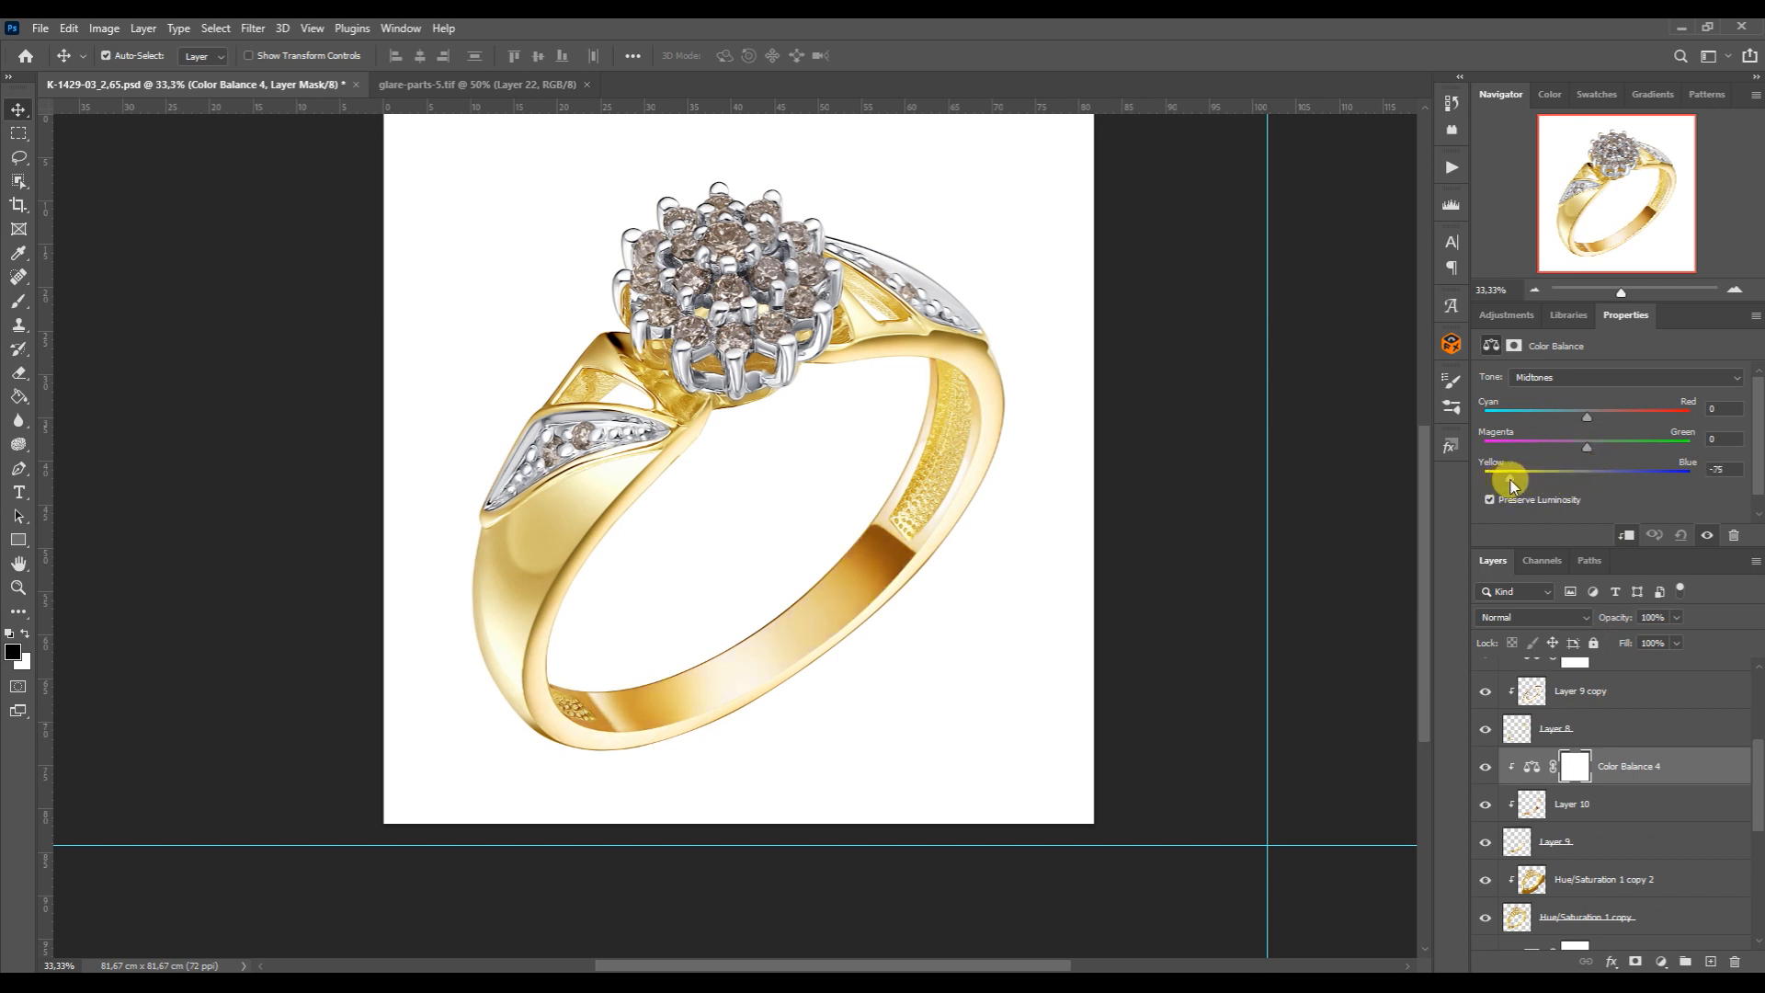
# Warp the right side of the inner-surface glare again to refine its fit around the textured inset
pyautogui.click(1534, 806)
pyautogui.hotkey('ctrl', 't')
pyautogui.rightClick(919, 587)
pyautogui.click(972, 321)
pyautogui.moveTo(986, 582); pyautogui.dragTo(954, 624)
pyautogui.moveTo(985, 739); pyautogui.dragTo(982, 742)
pyautogui.moveTo(986, 425); pyautogui.dragTo(998, 422)
pyautogui.moveTo(985, 270); pyautogui.dragTo(992, 266)
pyautogui.moveTo(954, 624); pyautogui.dragTo(941, 623)
pyautogui.moveTo(998, 422); pyautogui.dragTo(1007, 408)
pyautogui.press('Return')
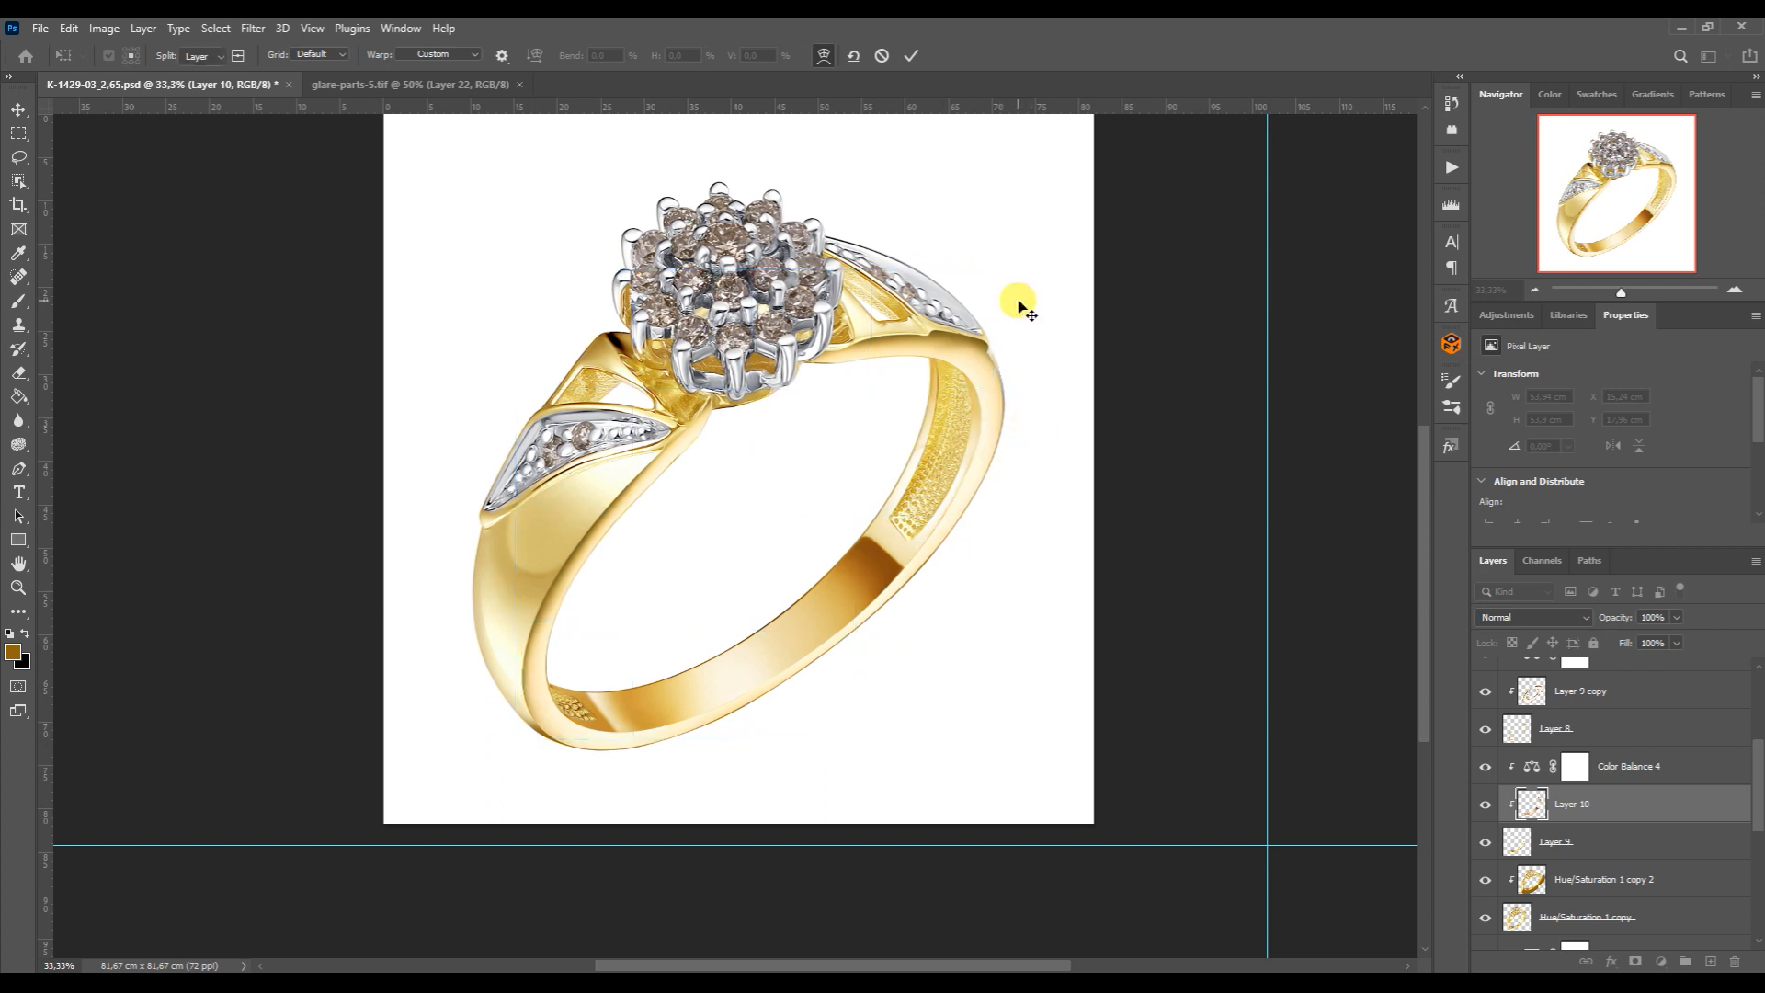
# Create an empty layer above Color Balance 3 and trace a thin closed Pen path between the inner surface and lower rim
pyautogui.scroll(3, 1654, 776)
pyautogui.click(1530, 772)
pyautogui.hotkey('ctrl', 'alt', 'shift', 'n')
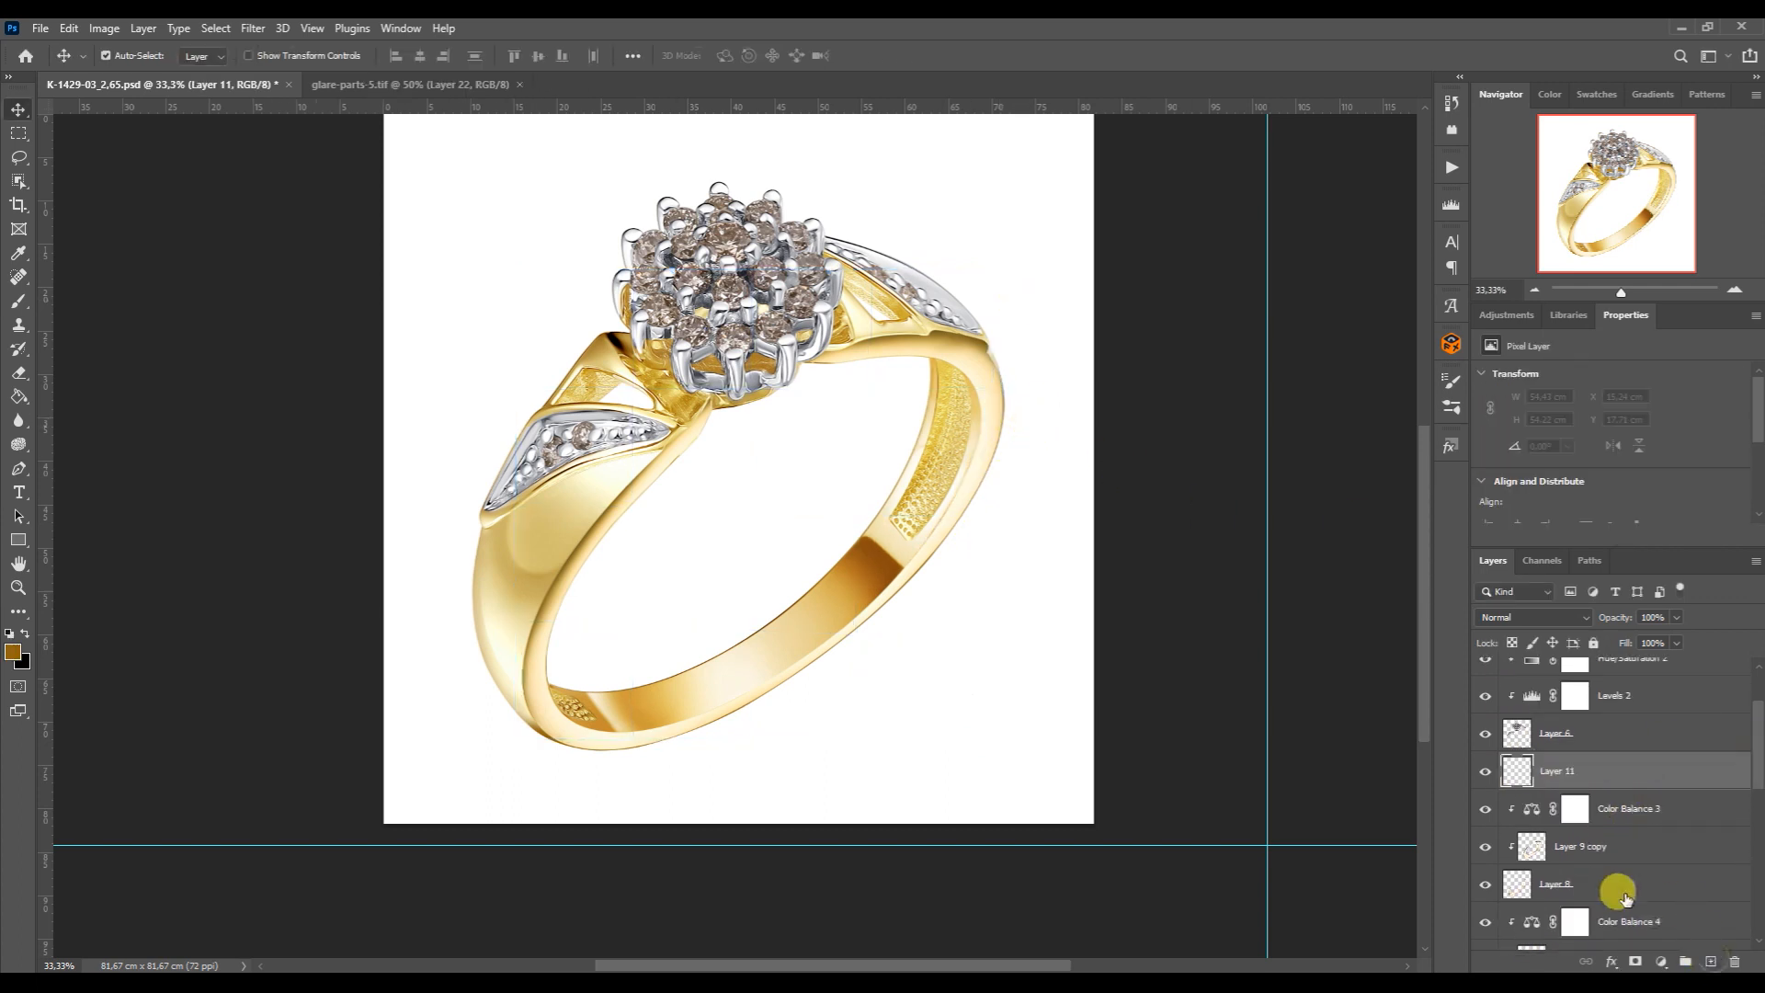
pyautogui.press('p')
pyautogui.moveTo(641, 734); pyautogui.dragTo(827, 704)
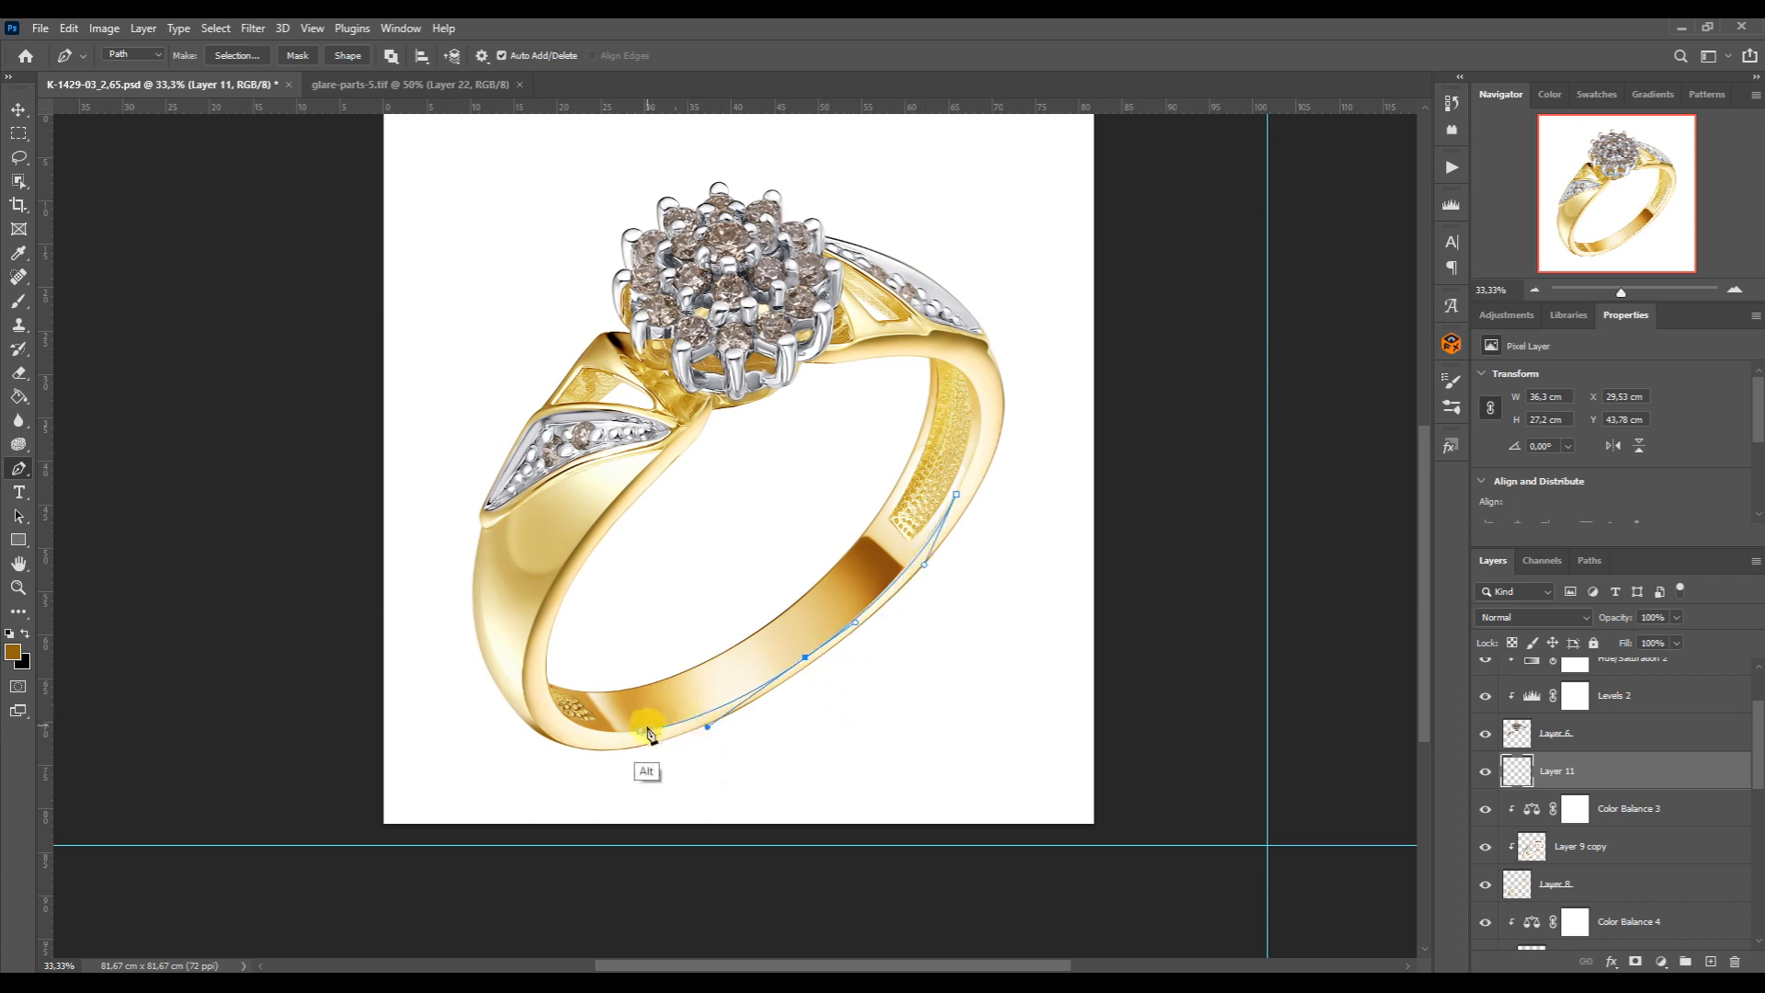
pyautogui.moveTo(641, 730); pyautogui.dragTo(852, 678)
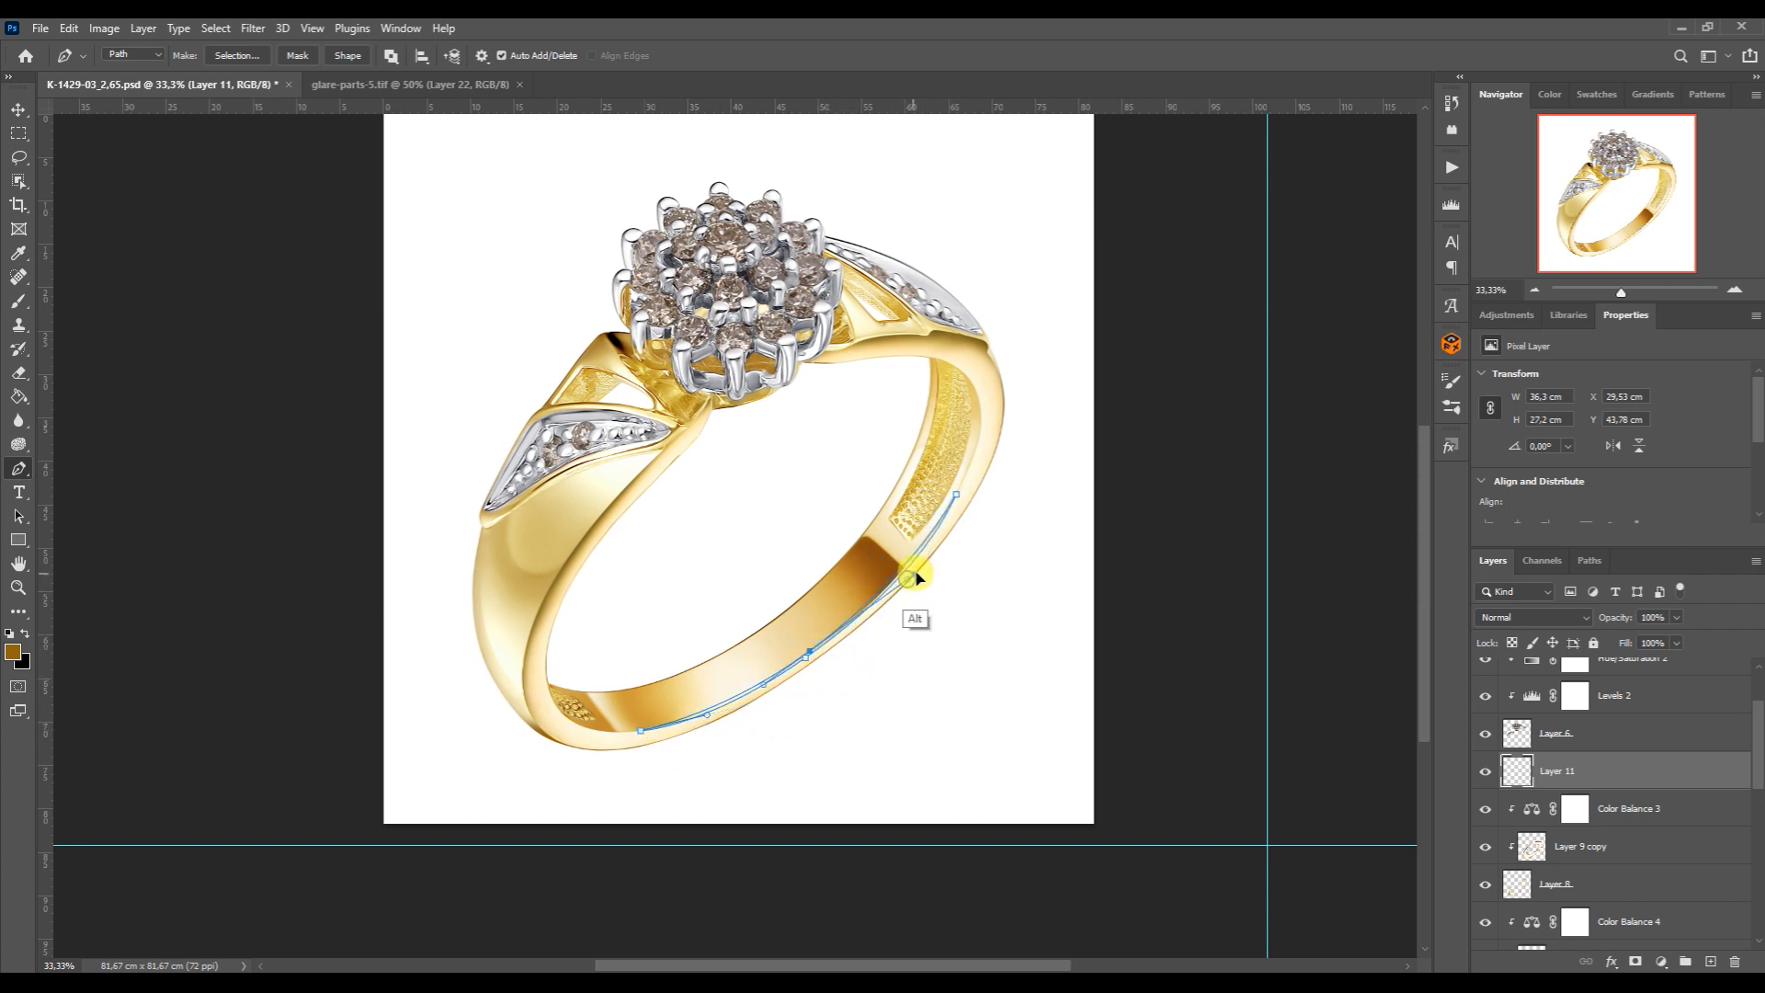
# Load the thin Pen path as a selection and fill it with black on Layer 11
pyautogui.click(1589, 560)
pyautogui.keyDown('ctrl'); pyautogui.click(1496, 597); pyautogui.keyUp('ctrl')
pyautogui.click(18, 299)
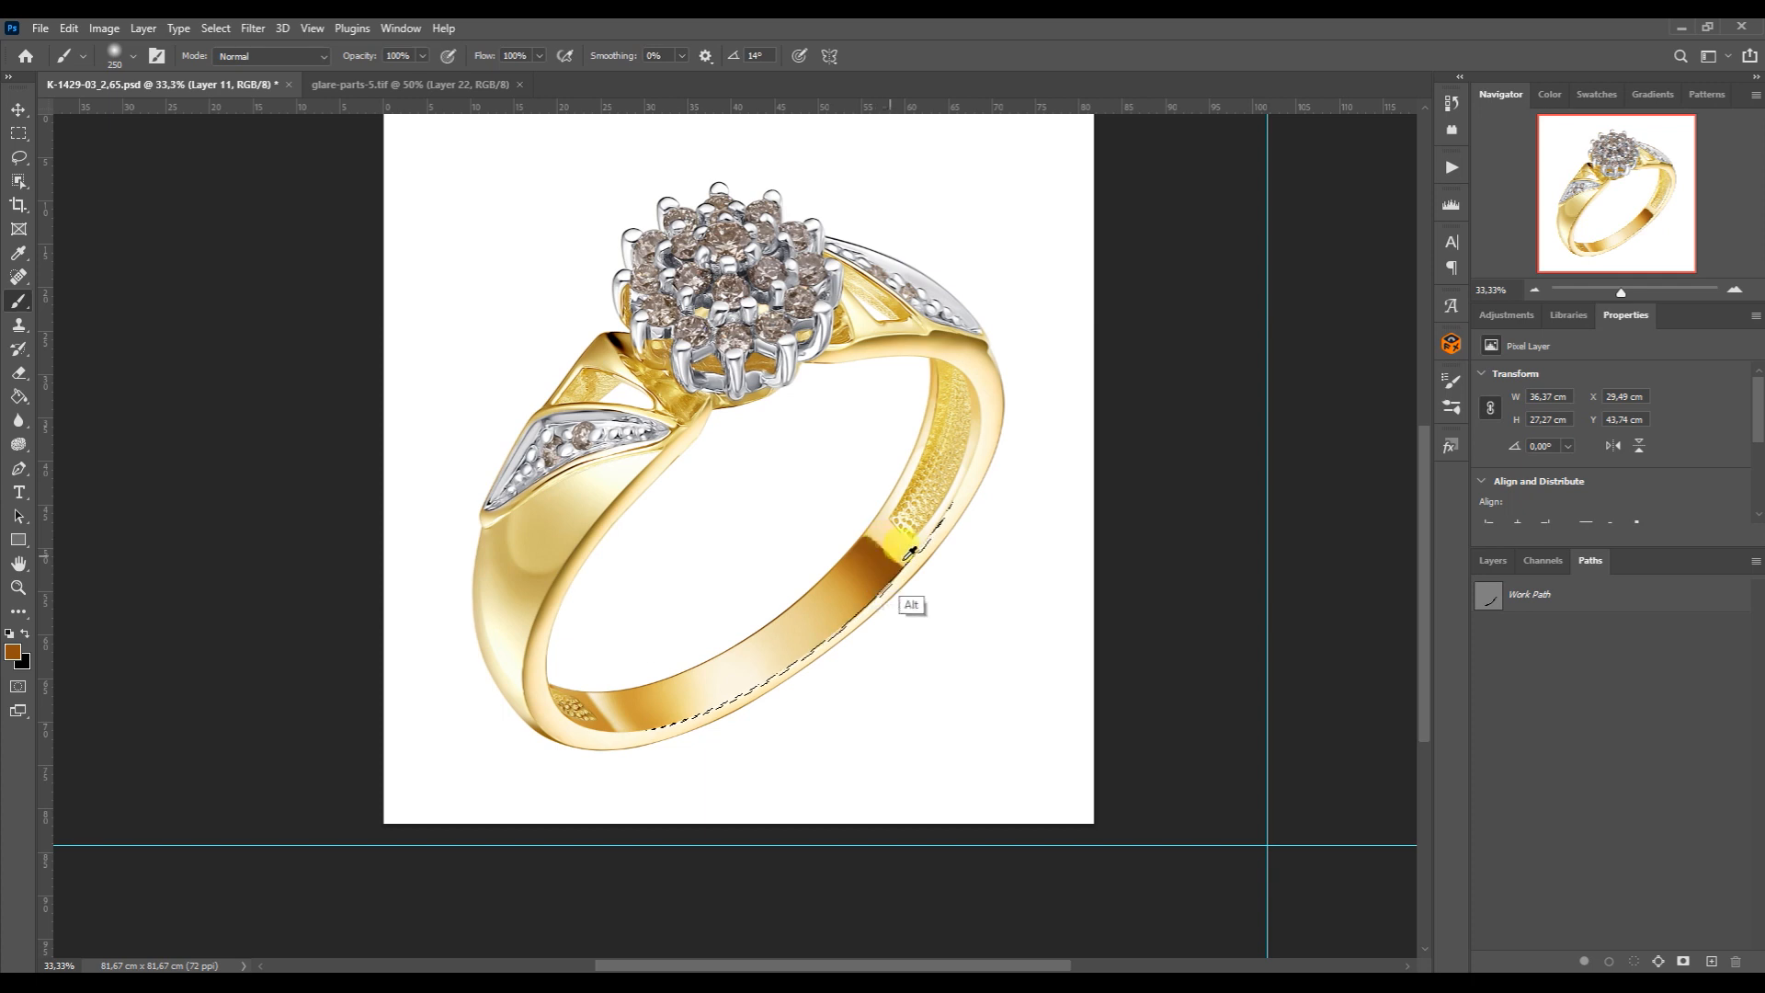
pyautogui.hotkey('ctrl', 'd')
pyautogui.hotkey('ctrl', 'd')
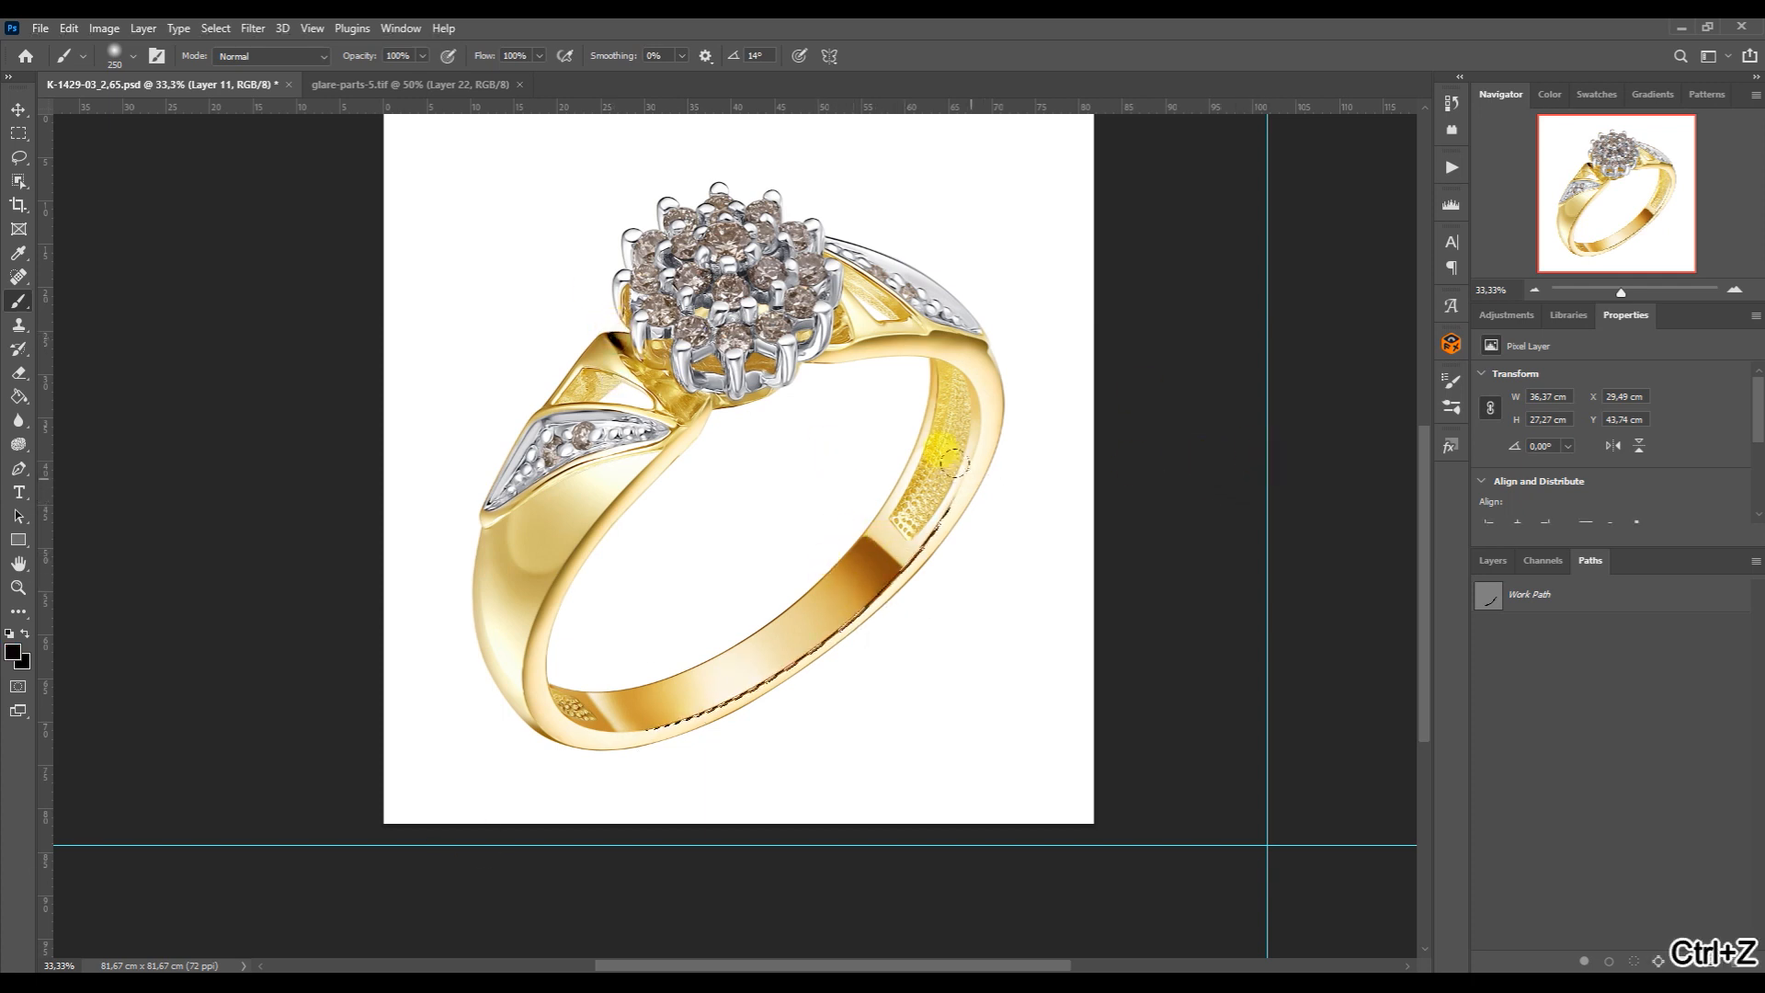
# Paint soft golden-brown strokes along the band's rim edges on the Hue/Saturation 1 copy 2 layer
pyautogui.click(1493, 561)
pyautogui.moveTo(1757, 773); pyautogui.dragTo(1757, 805)
pyautogui.click(1550, 930)
pyautogui.click(1735, 290)
pyautogui.click(1736, 289)
pyautogui.click(1735, 290)
pyautogui.moveTo(1616, 210); pyautogui.dragTo(1597, 226)
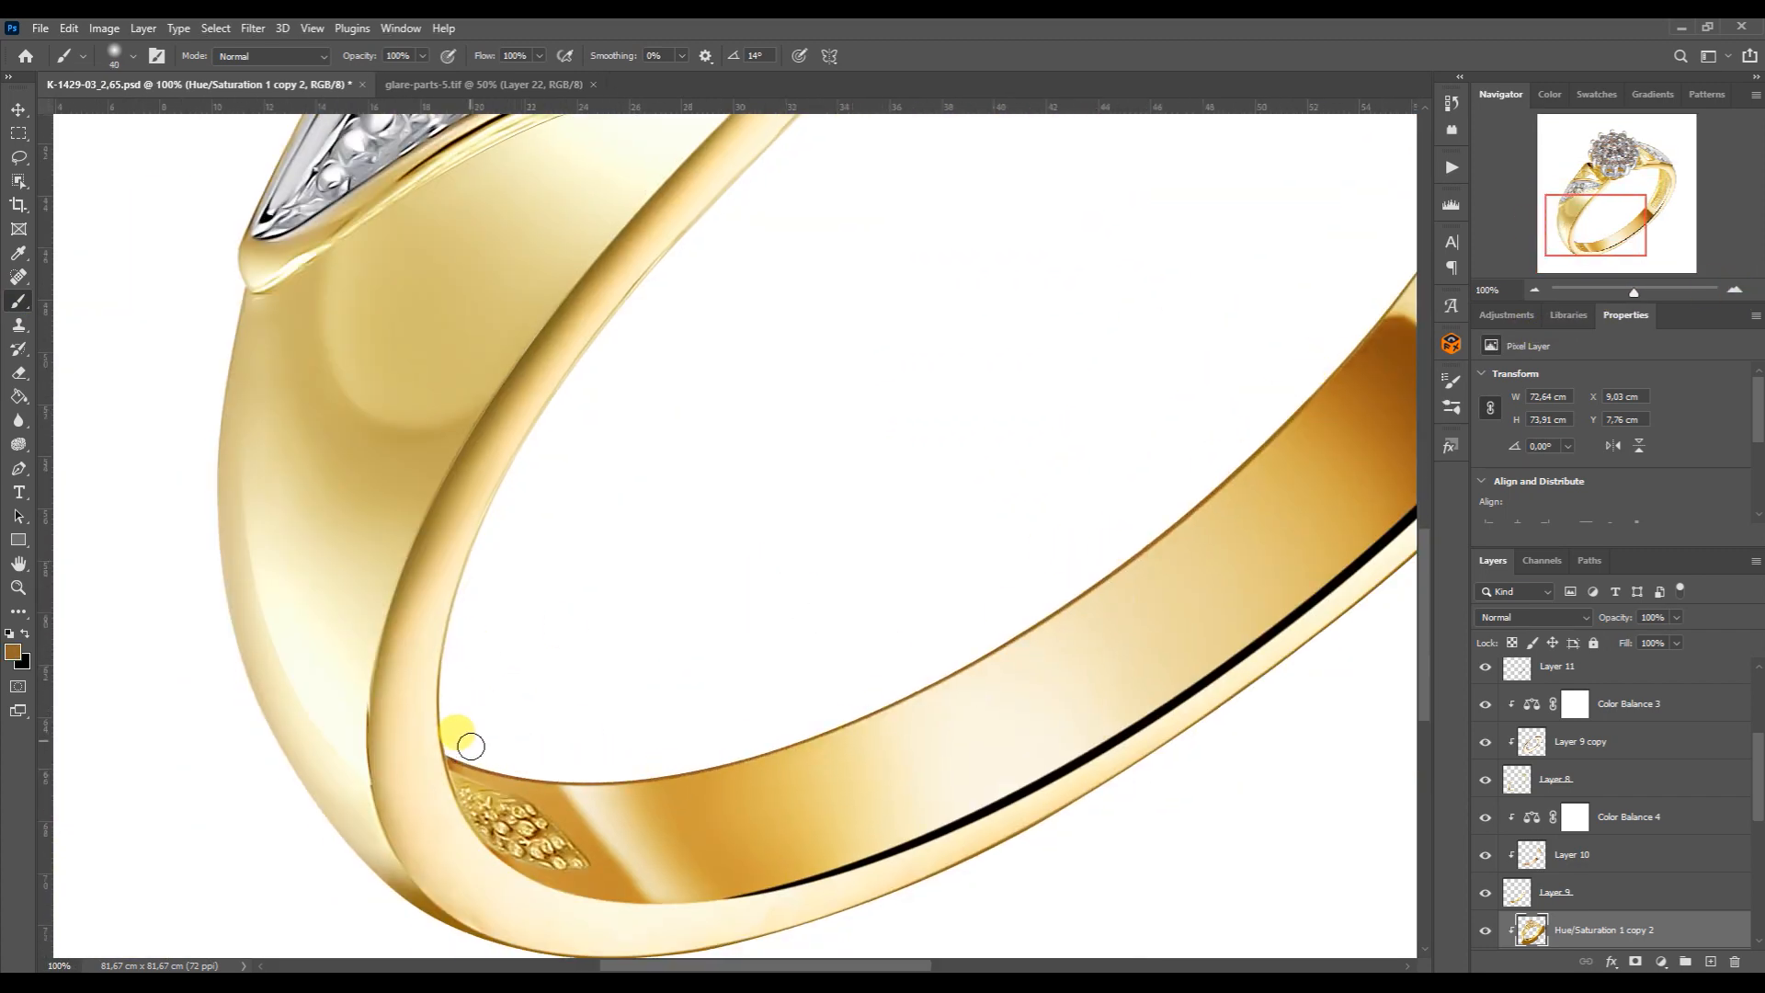
pyautogui.moveTo(478, 587); pyautogui.dragTo(746, 189)
pyautogui.moveTo(758, 175); pyautogui.dragTo(597, 468)
pyautogui.moveTo(1596, 207); pyautogui.dragTo(1613, 199)
pyautogui.moveTo(1135, 439); pyautogui.dragTo(1181, 225)
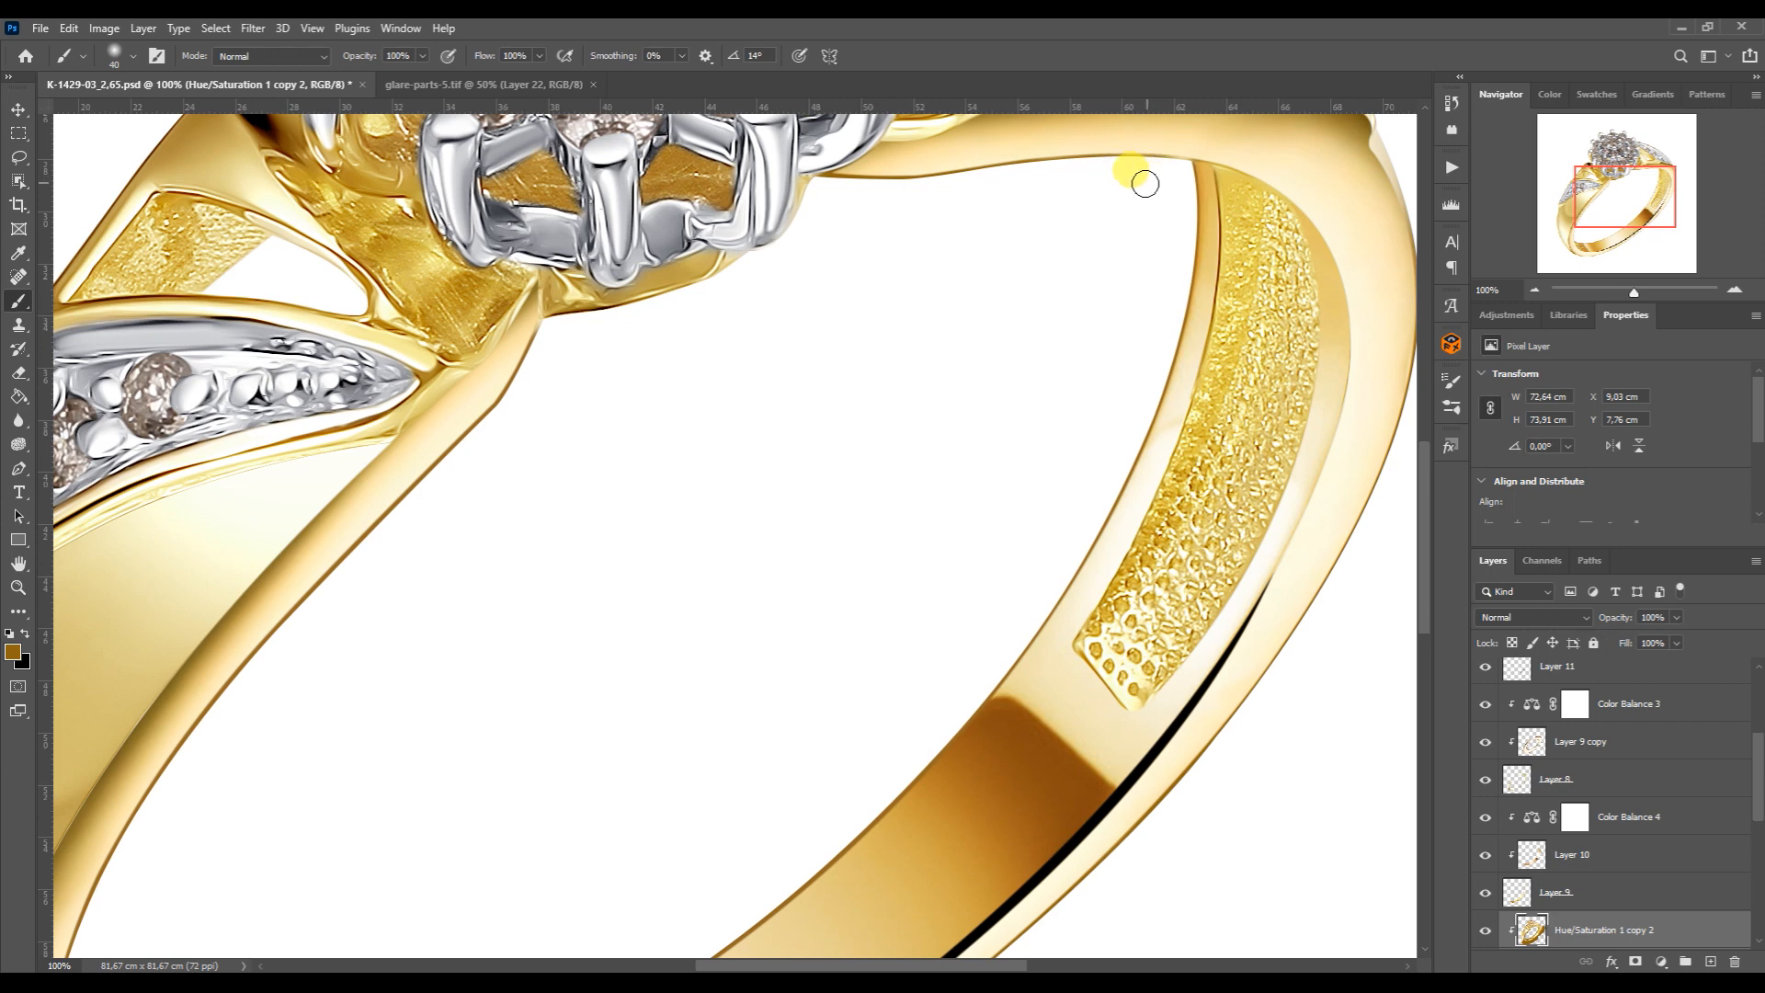
# Duplicate the gold layers from Layer 11 down to Hue/Saturation 1 copy and merge the duplicates into one layer
pyautogui.click(1534, 290)
pyautogui.click(1534, 290)
pyautogui.click(1534, 290)
pyautogui.press('v')
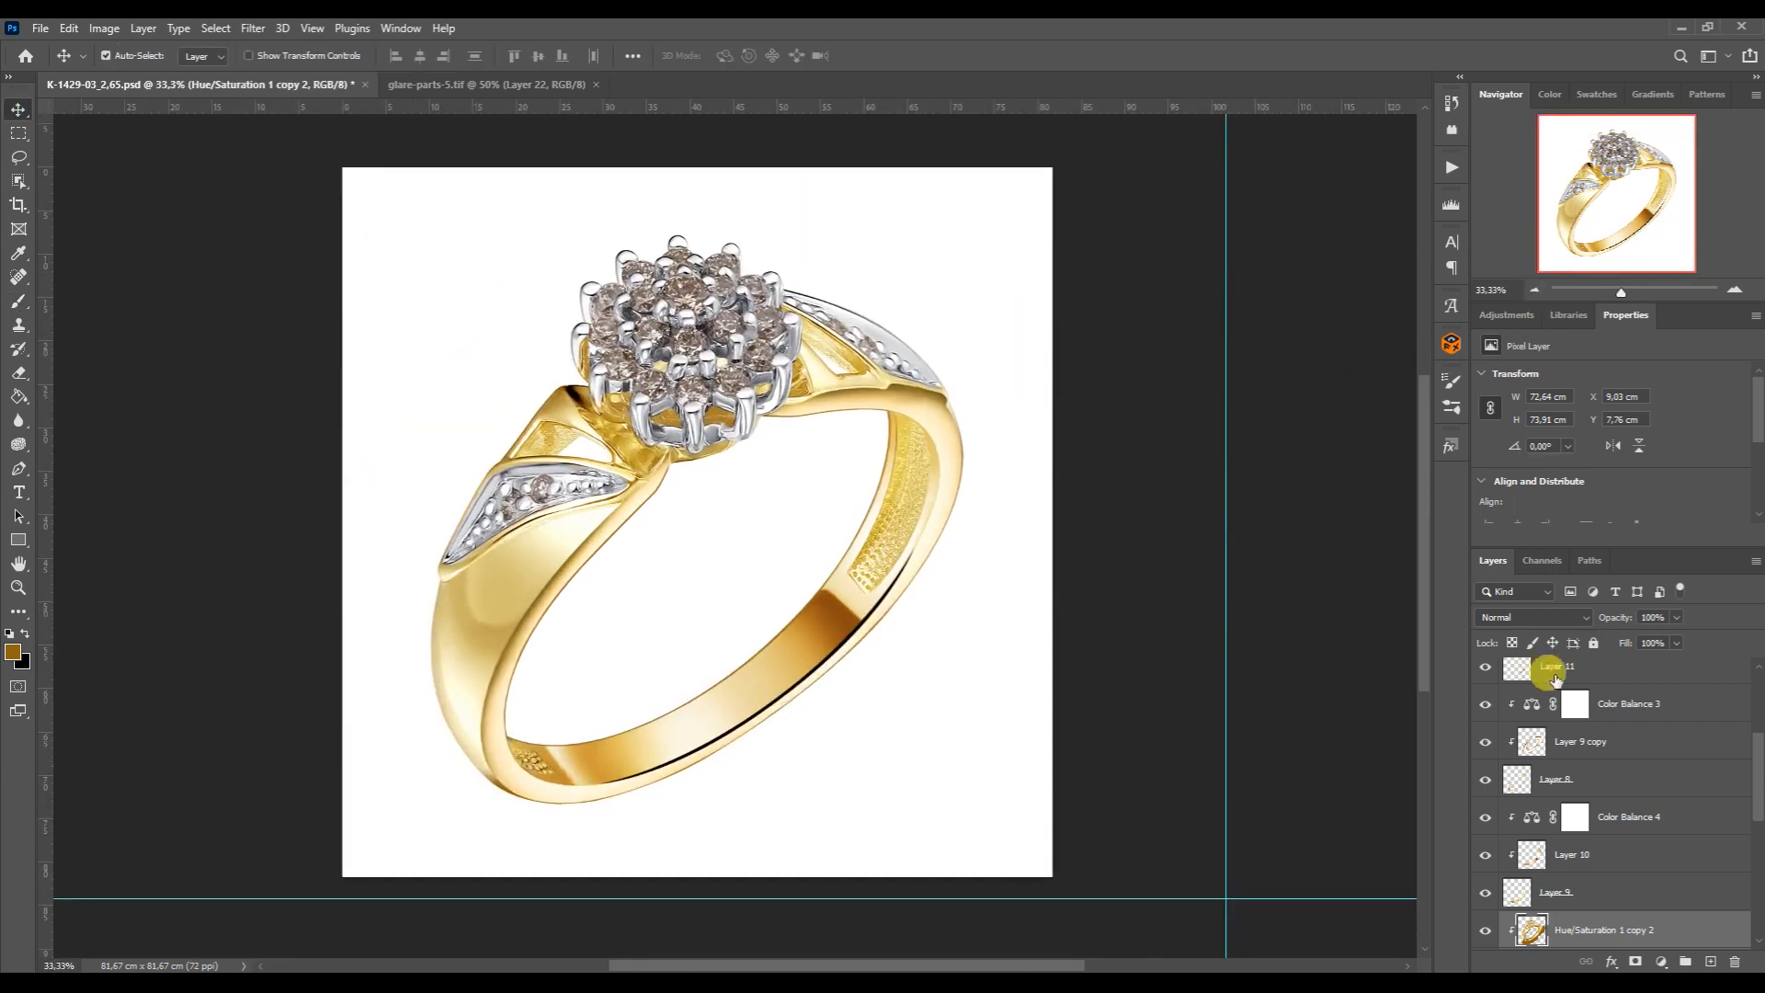
pyautogui.click(1574, 701)
pyautogui.click(1600, 747)
pyautogui.click(1483, 746)
pyautogui.moveTo(1754, 769); pyautogui.dragTo(1756, 816)
pyautogui.click(1483, 745)
pyautogui.keyDown('shift'); pyautogui.click(1548, 798); pyautogui.keyUp('shift')
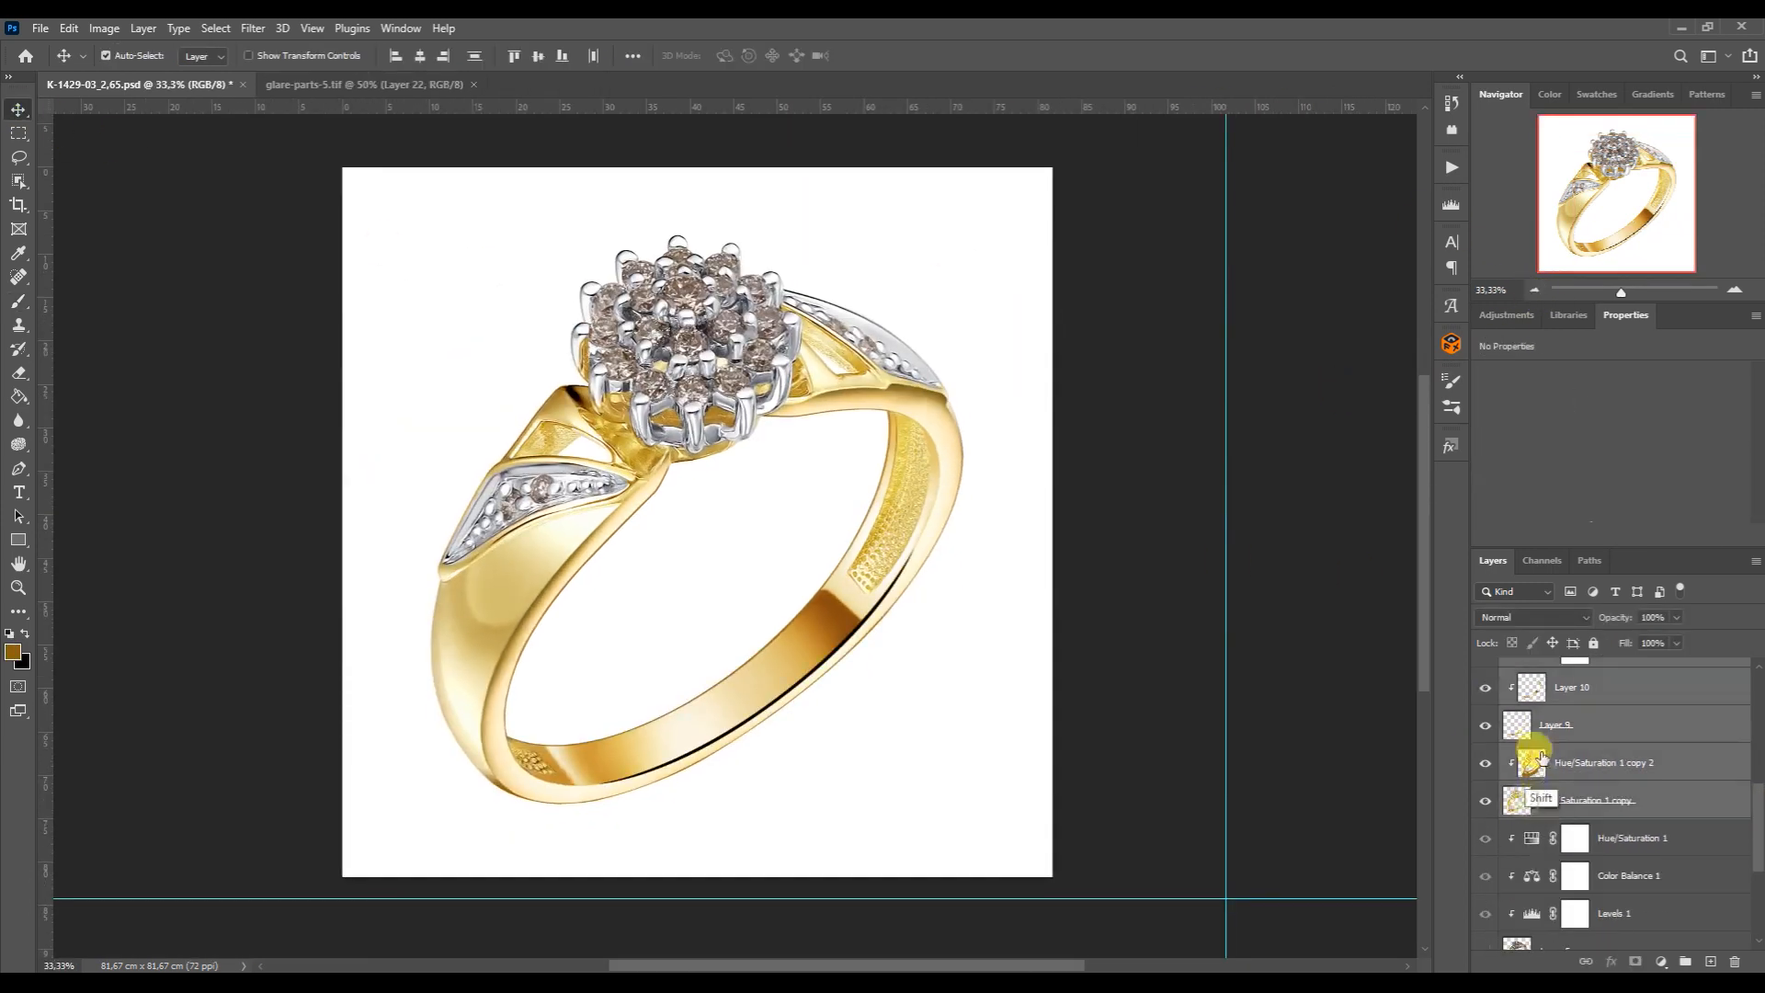
pyautogui.hotkey('ctrl', 'j')
pyautogui.hotkey('ctrl', 'e')
# Duplicate the merged gold layer, clip the duplicate to it, and apply a Gaussian Blur
pyautogui.hotkey('ctrl', 'j')
pyautogui.hotkey('ctrl', 'alt', 'g')
pyautogui.click(253, 28)
pyautogui.moveTo(276, 264)
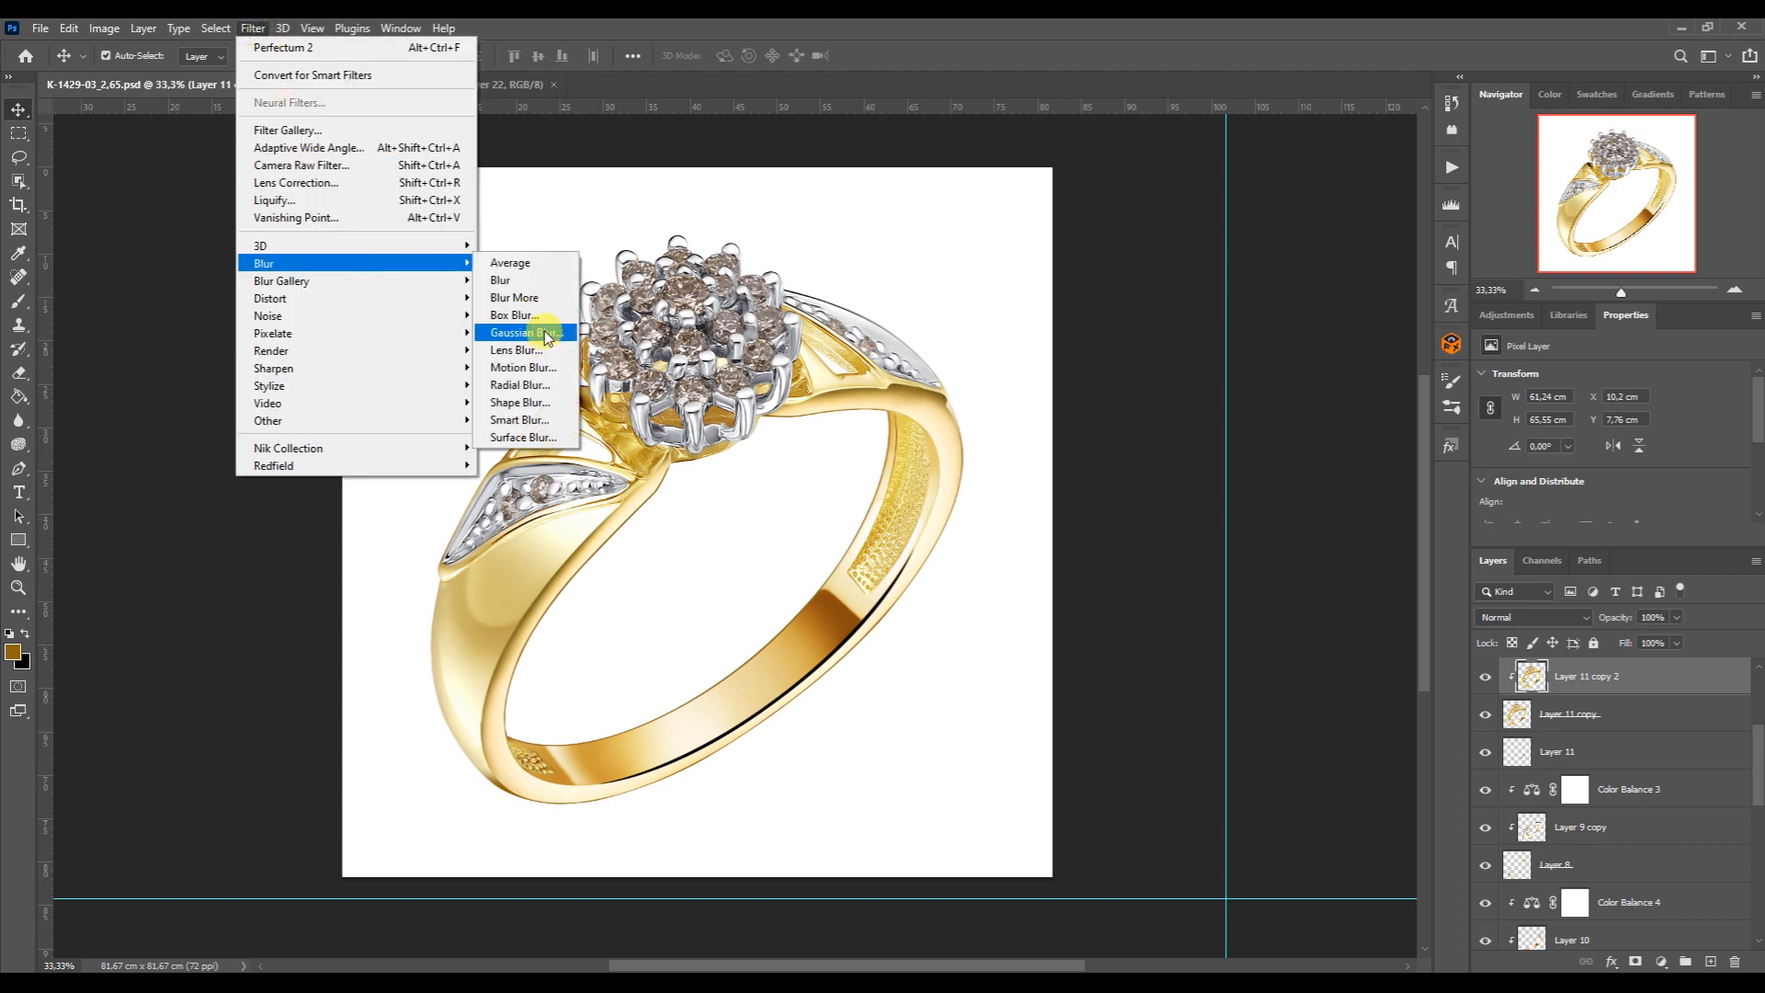
pyautogui.click(543, 333)
pyautogui.moveTo(1103, 812); pyautogui.dragTo(1093, 811)
pyautogui.click(1266, 564)
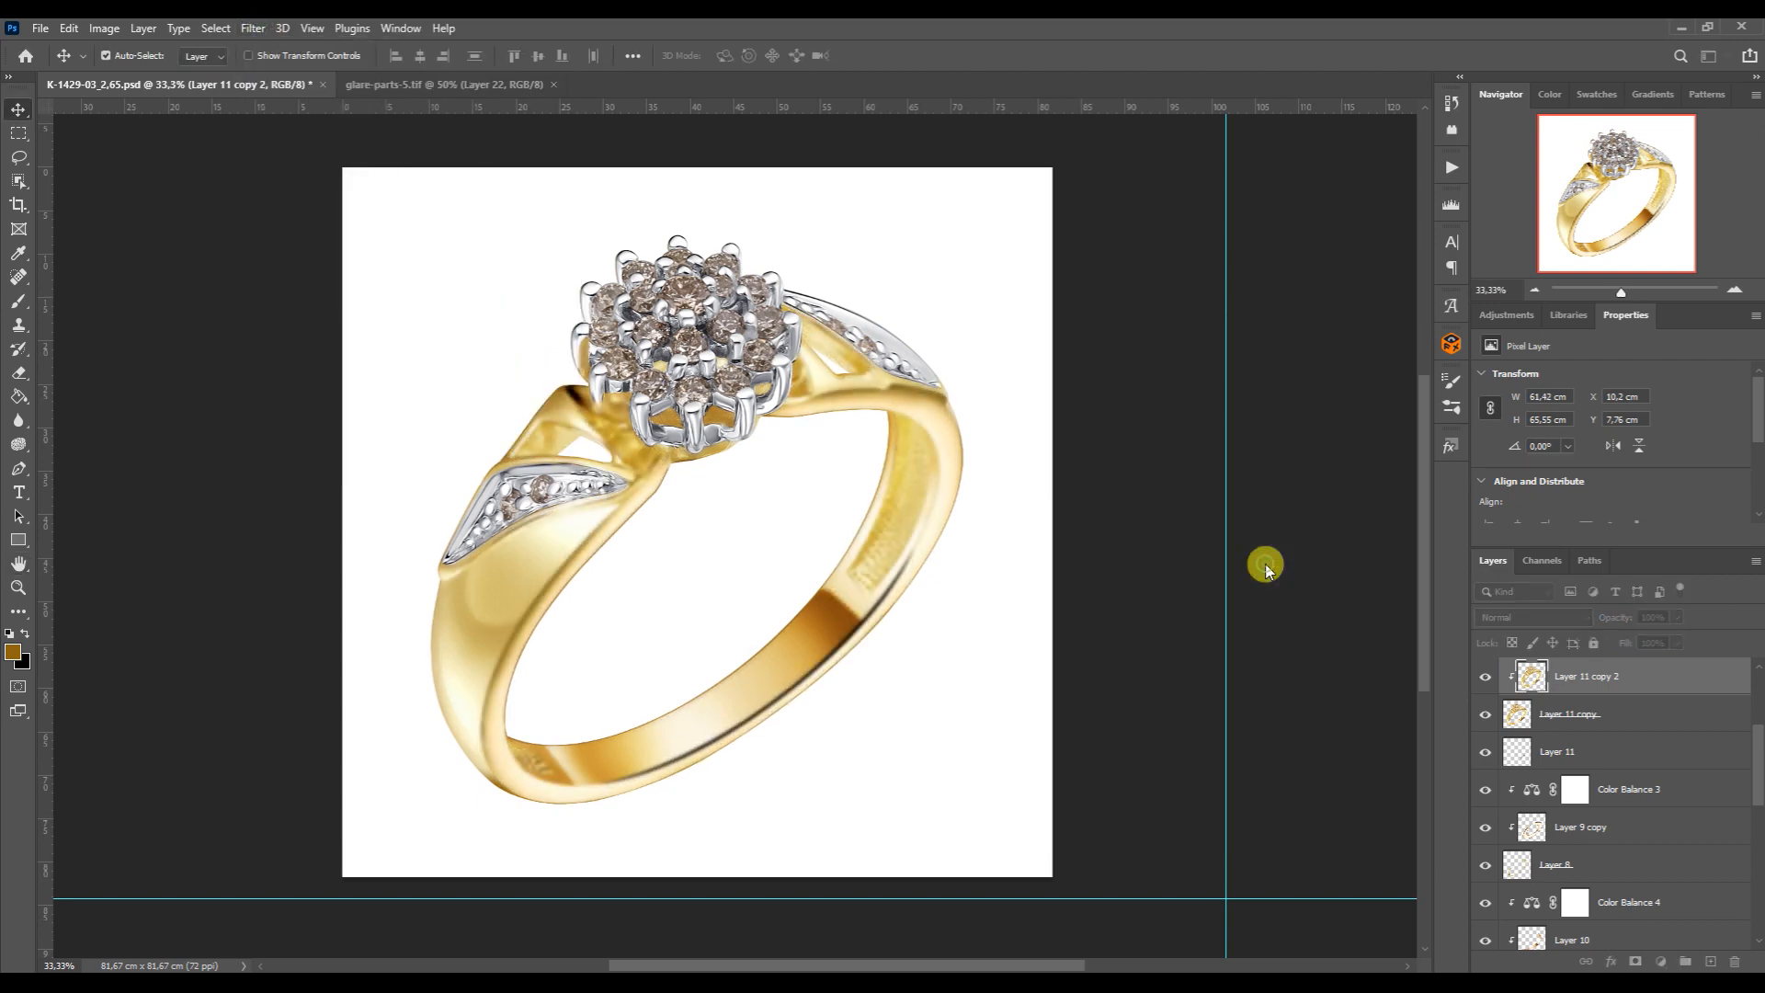
# Add a black mask to the blurred layer and paint the blur back in along the rim edges of both shoulders
pyautogui.click(1635, 960)
pyautogui.hotkey('ctrl', 'i')
pyautogui.click(17, 304)
pyautogui.click(1733, 292)
pyautogui.click(1733, 291)
pyautogui.click(1732, 291)
pyautogui.click(1585, 208)
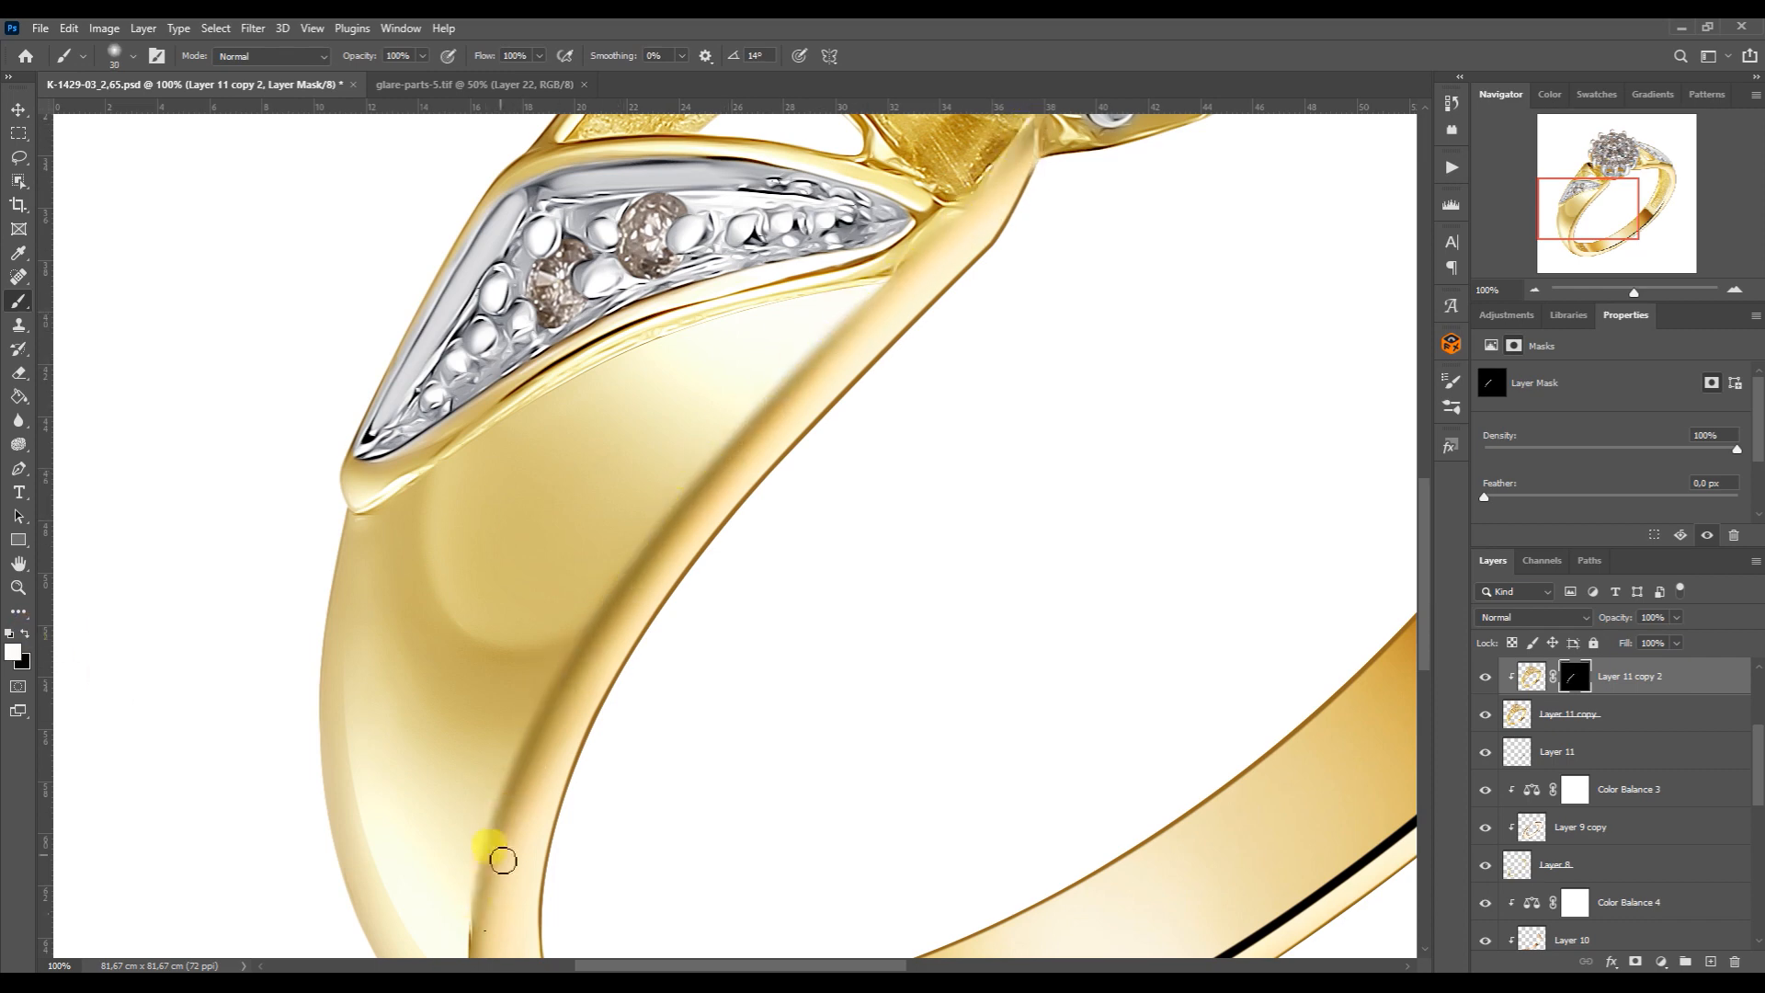
pyautogui.scroll(-5, 497, 735)
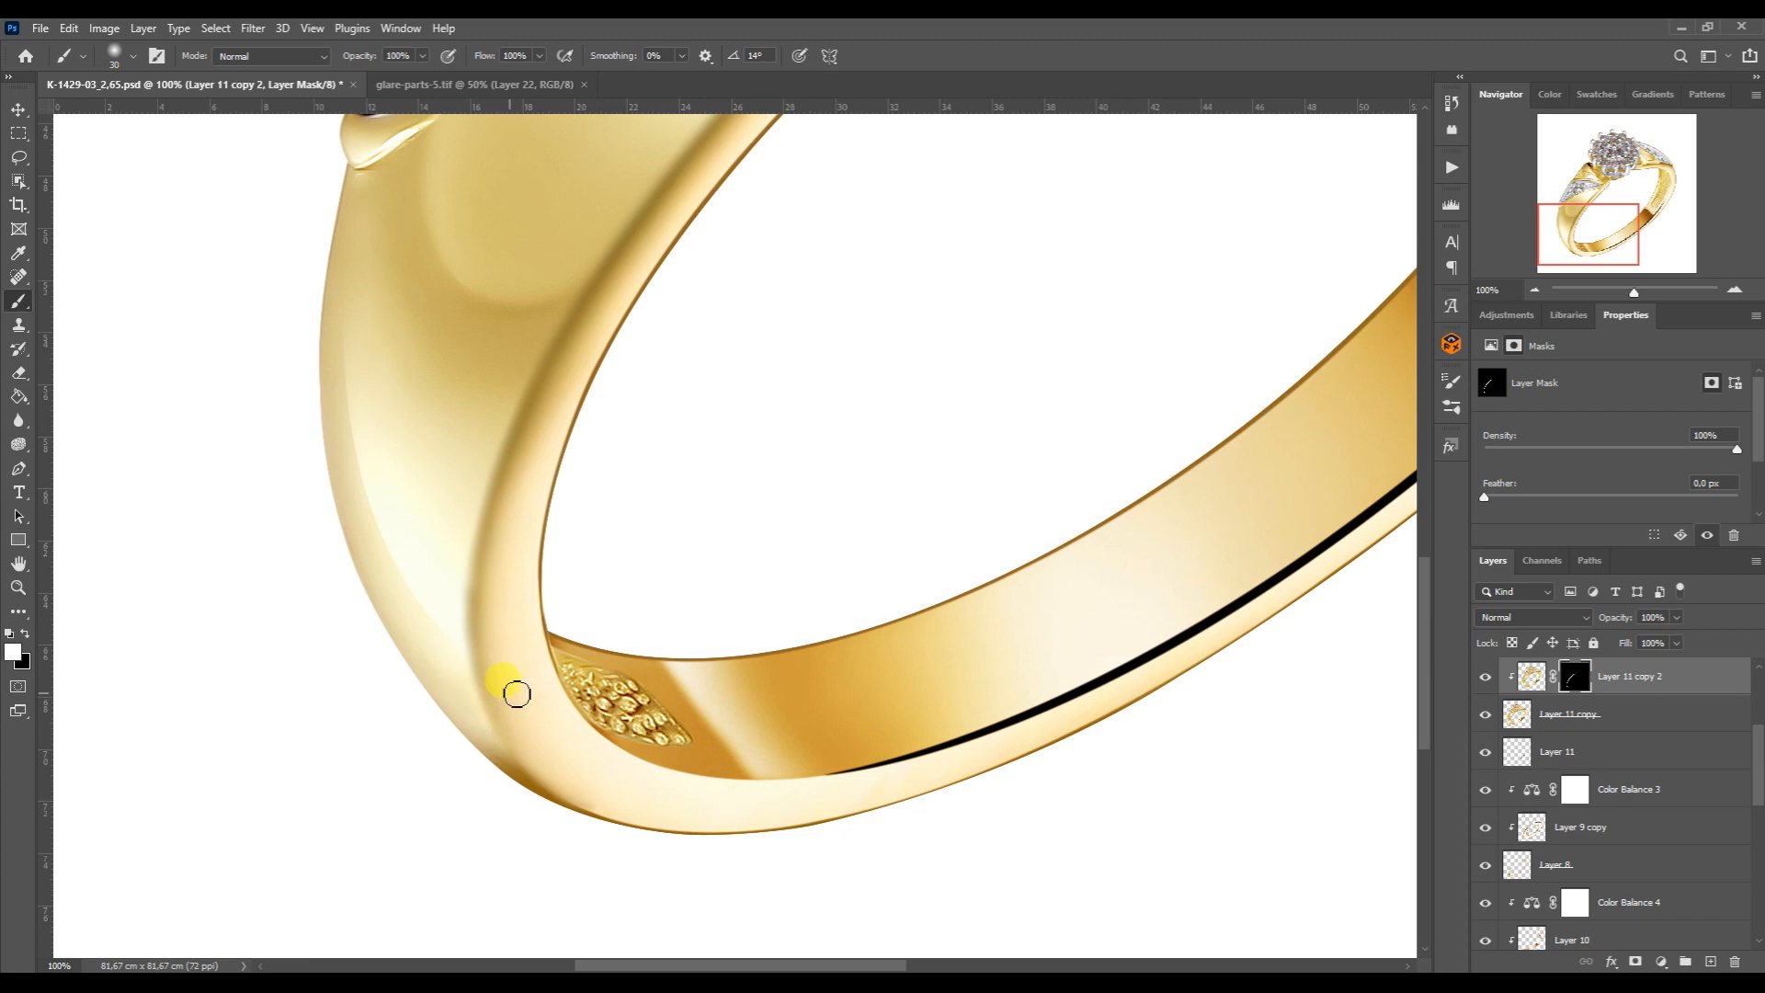
pyautogui.click(1645, 161)
pyautogui.press('[')
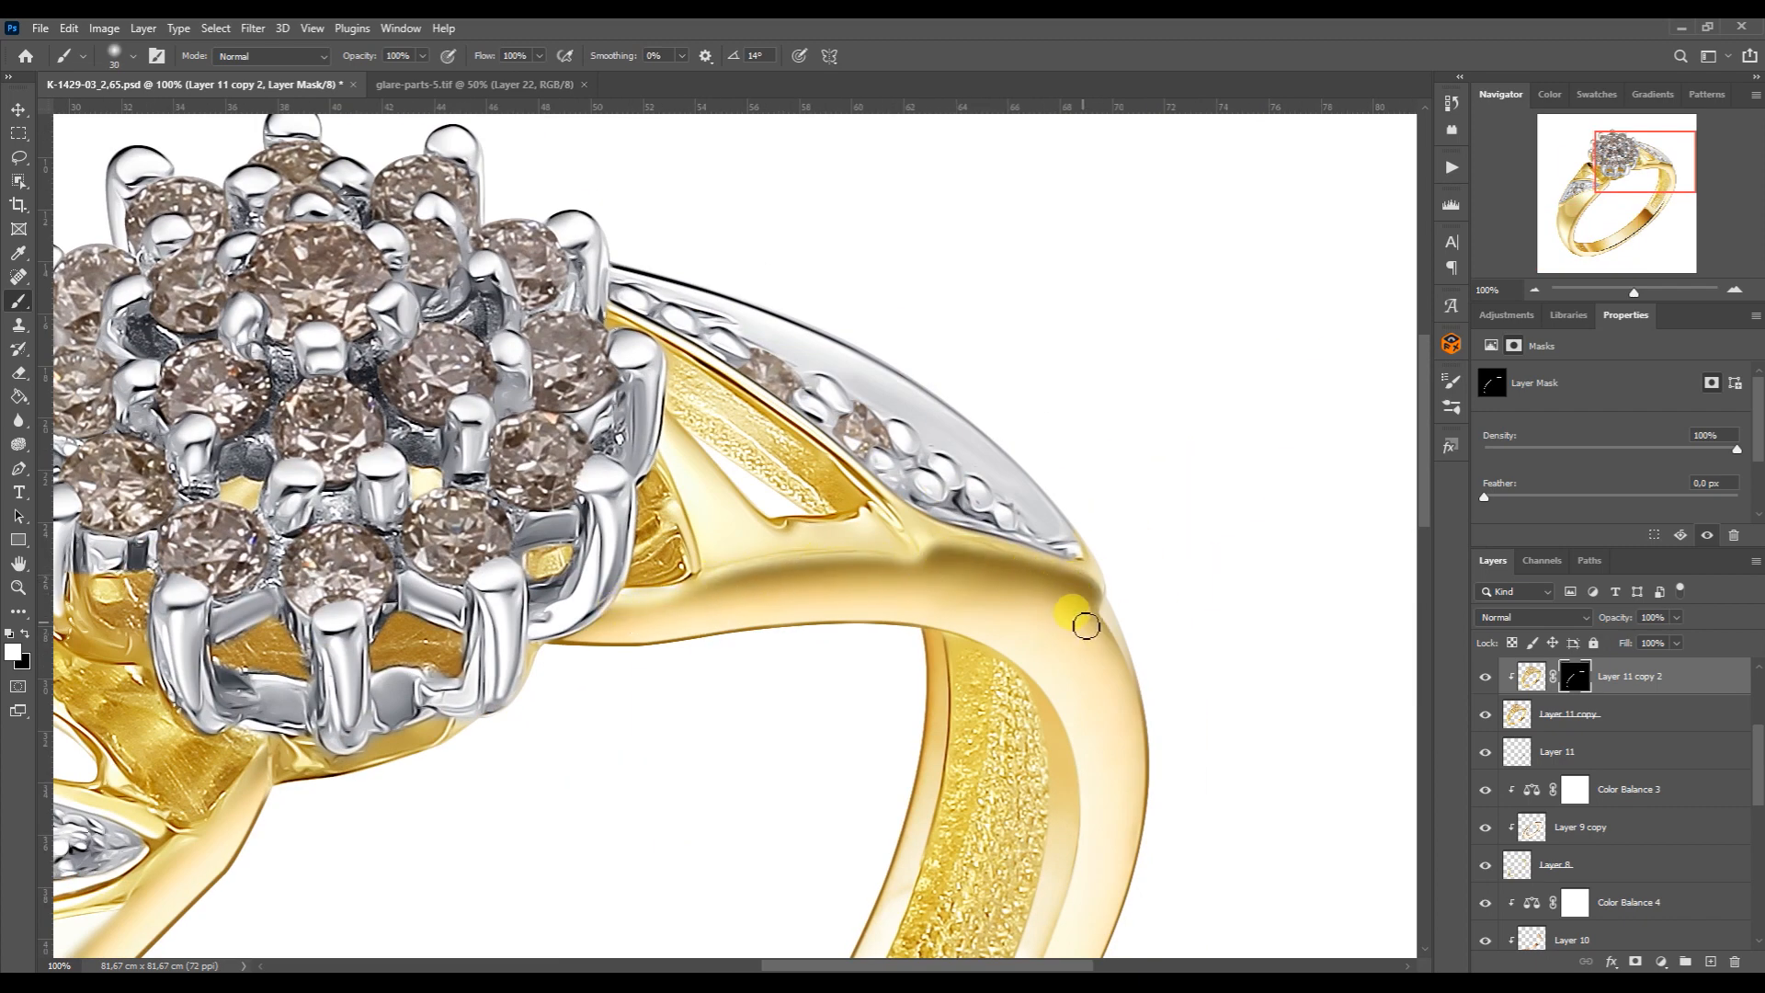
pyautogui.click(1535, 290)
pyautogui.click(1535, 289)
pyautogui.click(1535, 289)
# Select the stone layer Слой 4 and open diamond.tif from the diamond folder inside stones
pyautogui.moveTo(1757, 752); pyautogui.dragTo(1757, 718)
pyautogui.click(18, 109)
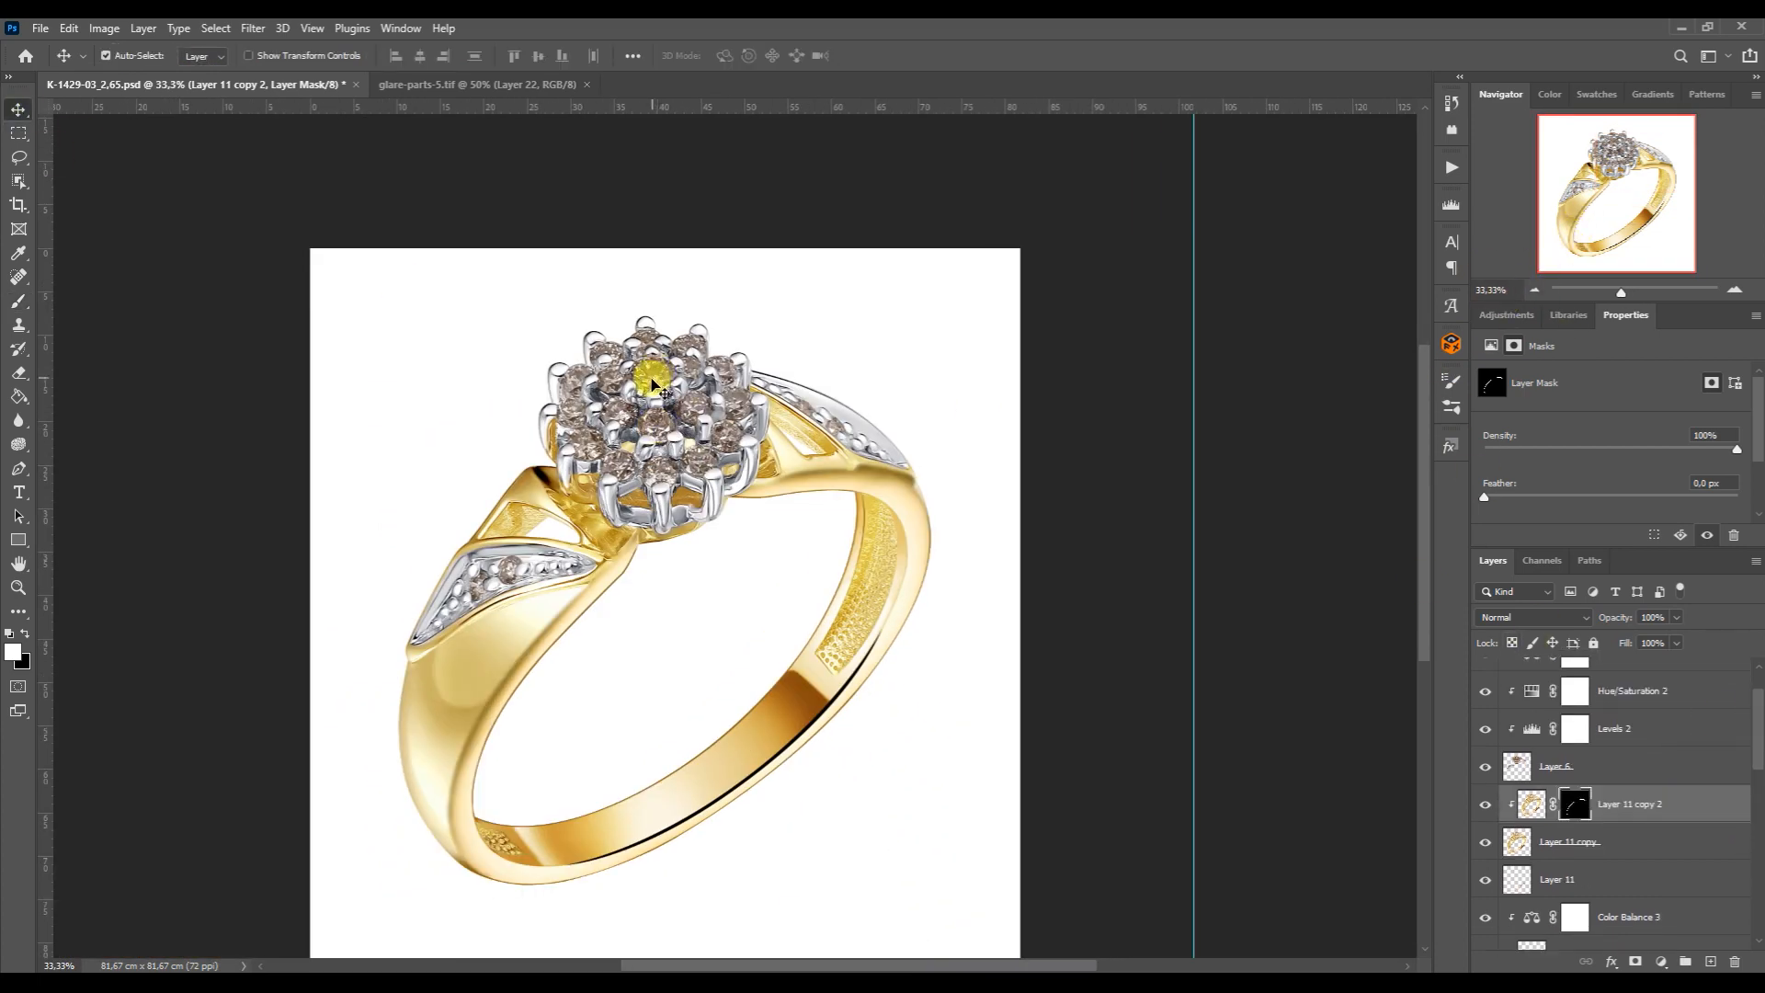
pyautogui.click(656, 383)
pyautogui.click(1735, 290)
pyautogui.click(1735, 290)
pyautogui.click(1582, 157)
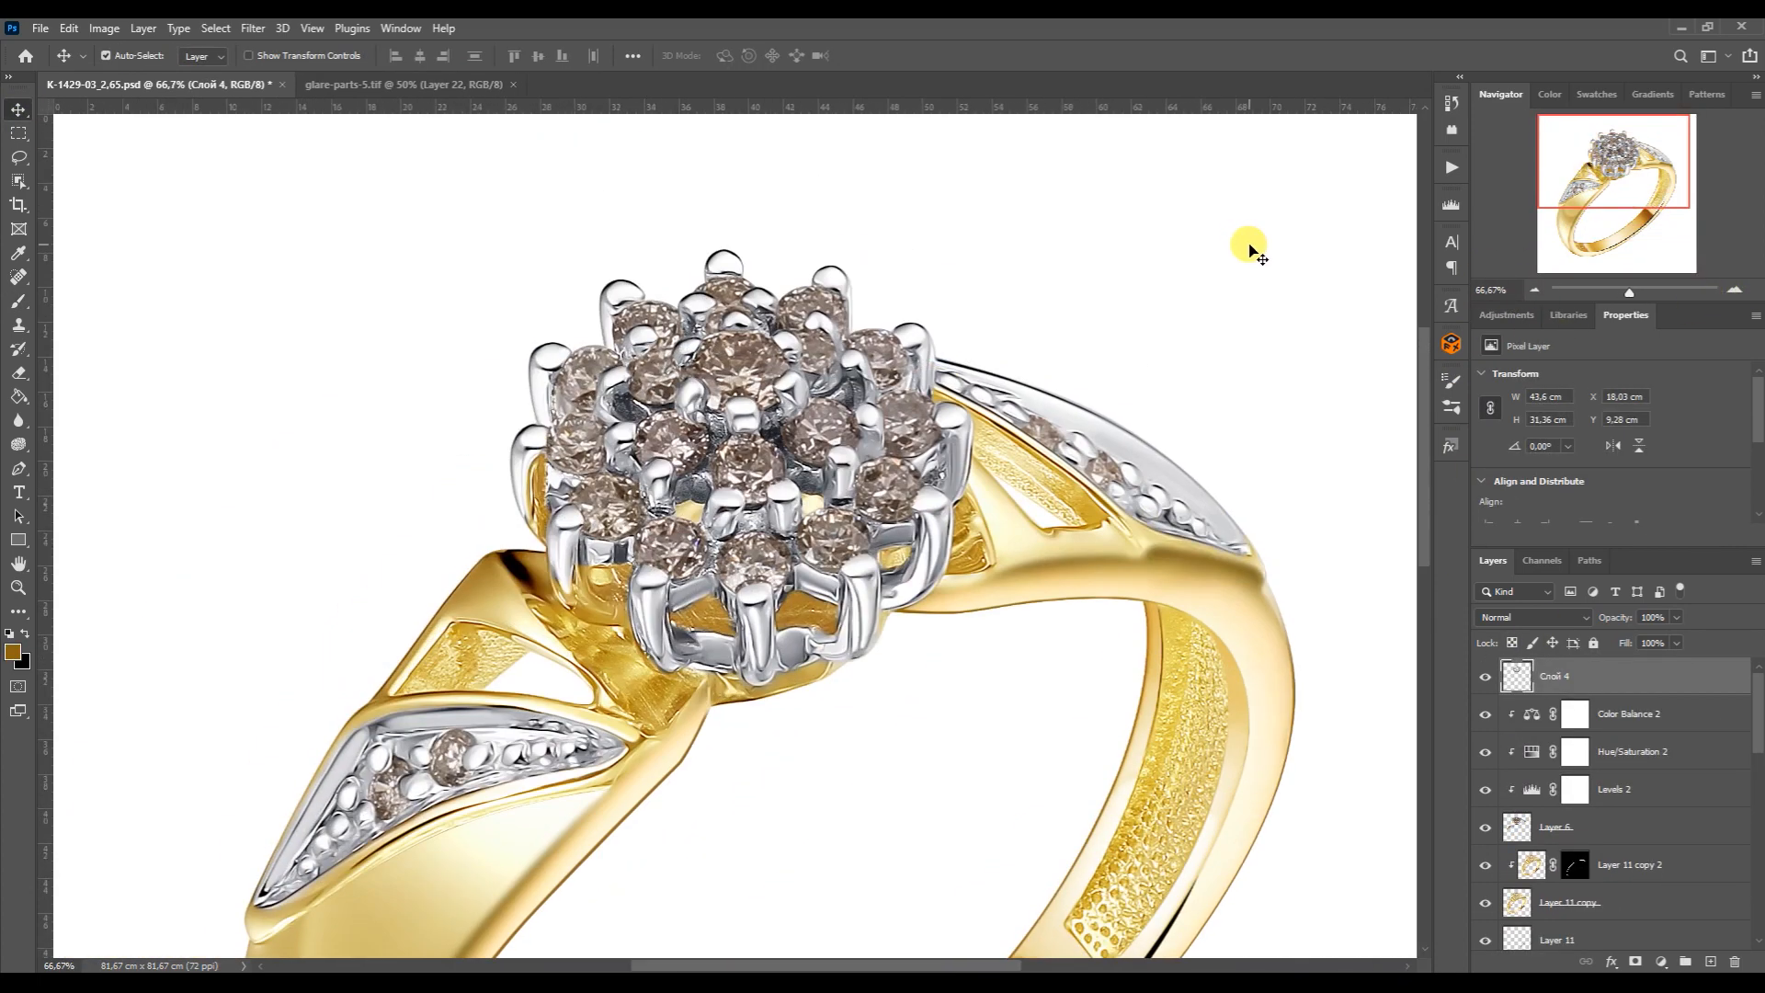
pyautogui.moveTo(296, 979)
pyautogui.click(217, 936)
pyautogui.click(17, 164)
pyautogui.doubleClick(550, 560)
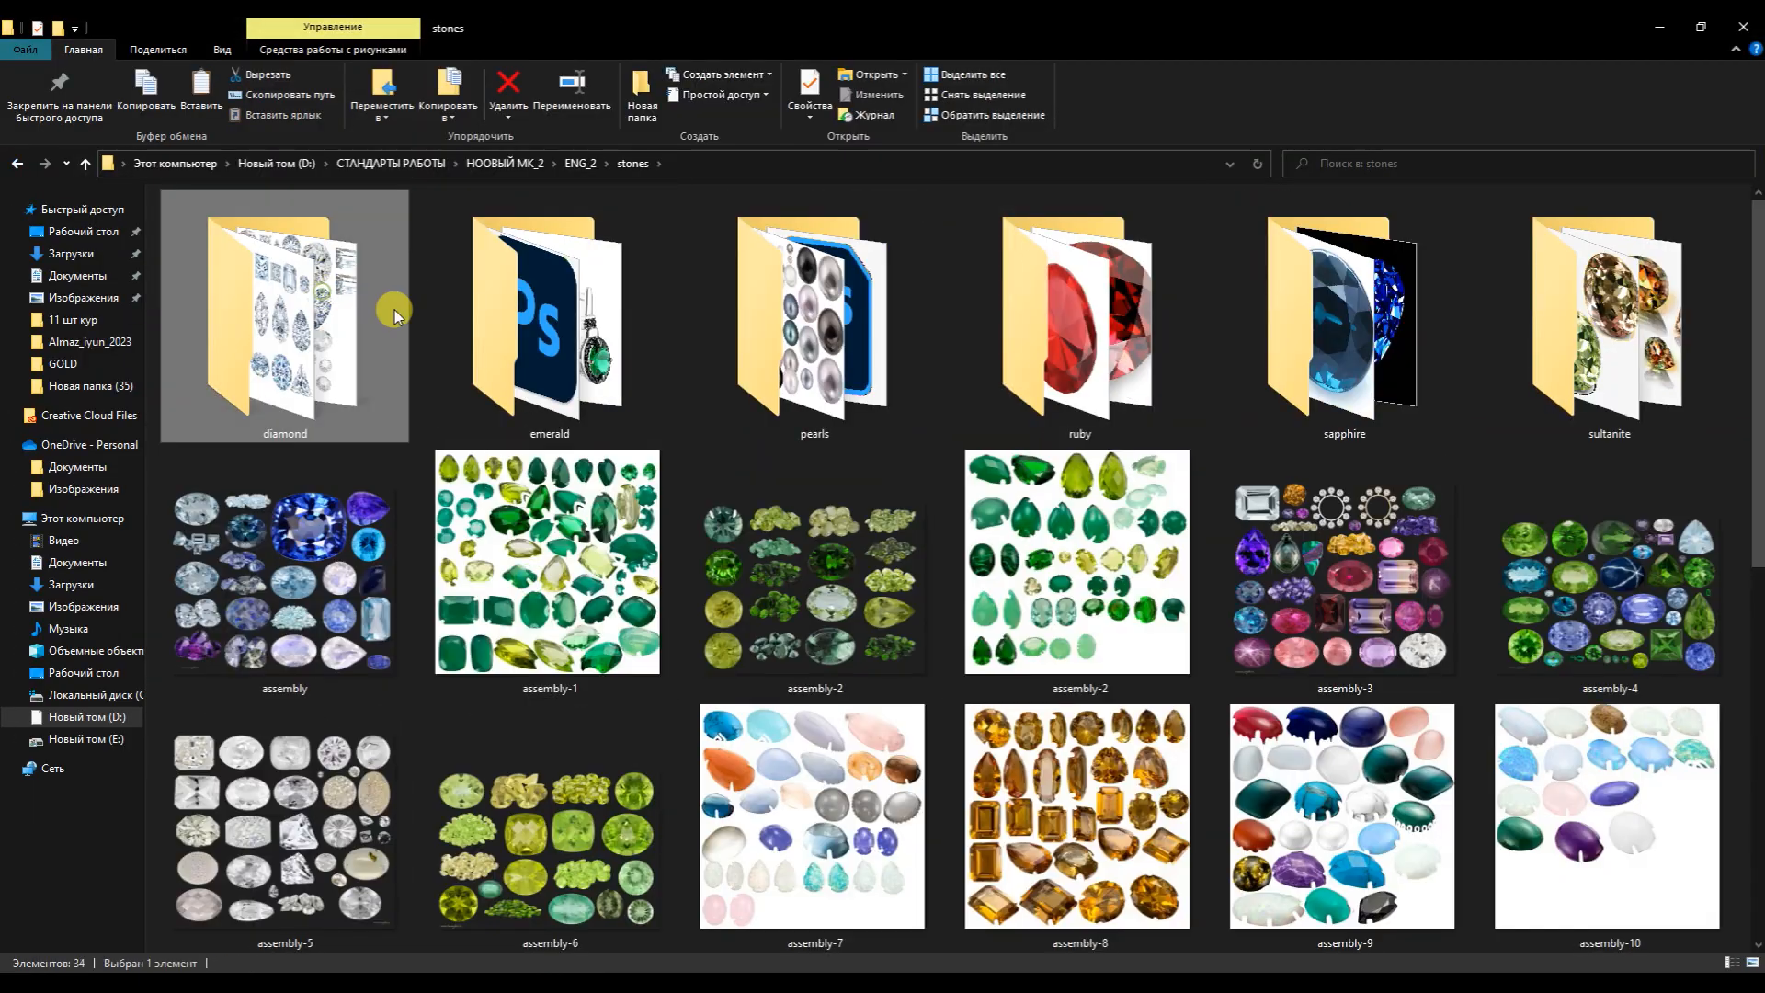
pyautogui.doubleClick(339, 287)
pyautogui.doubleClick(1338, 343)
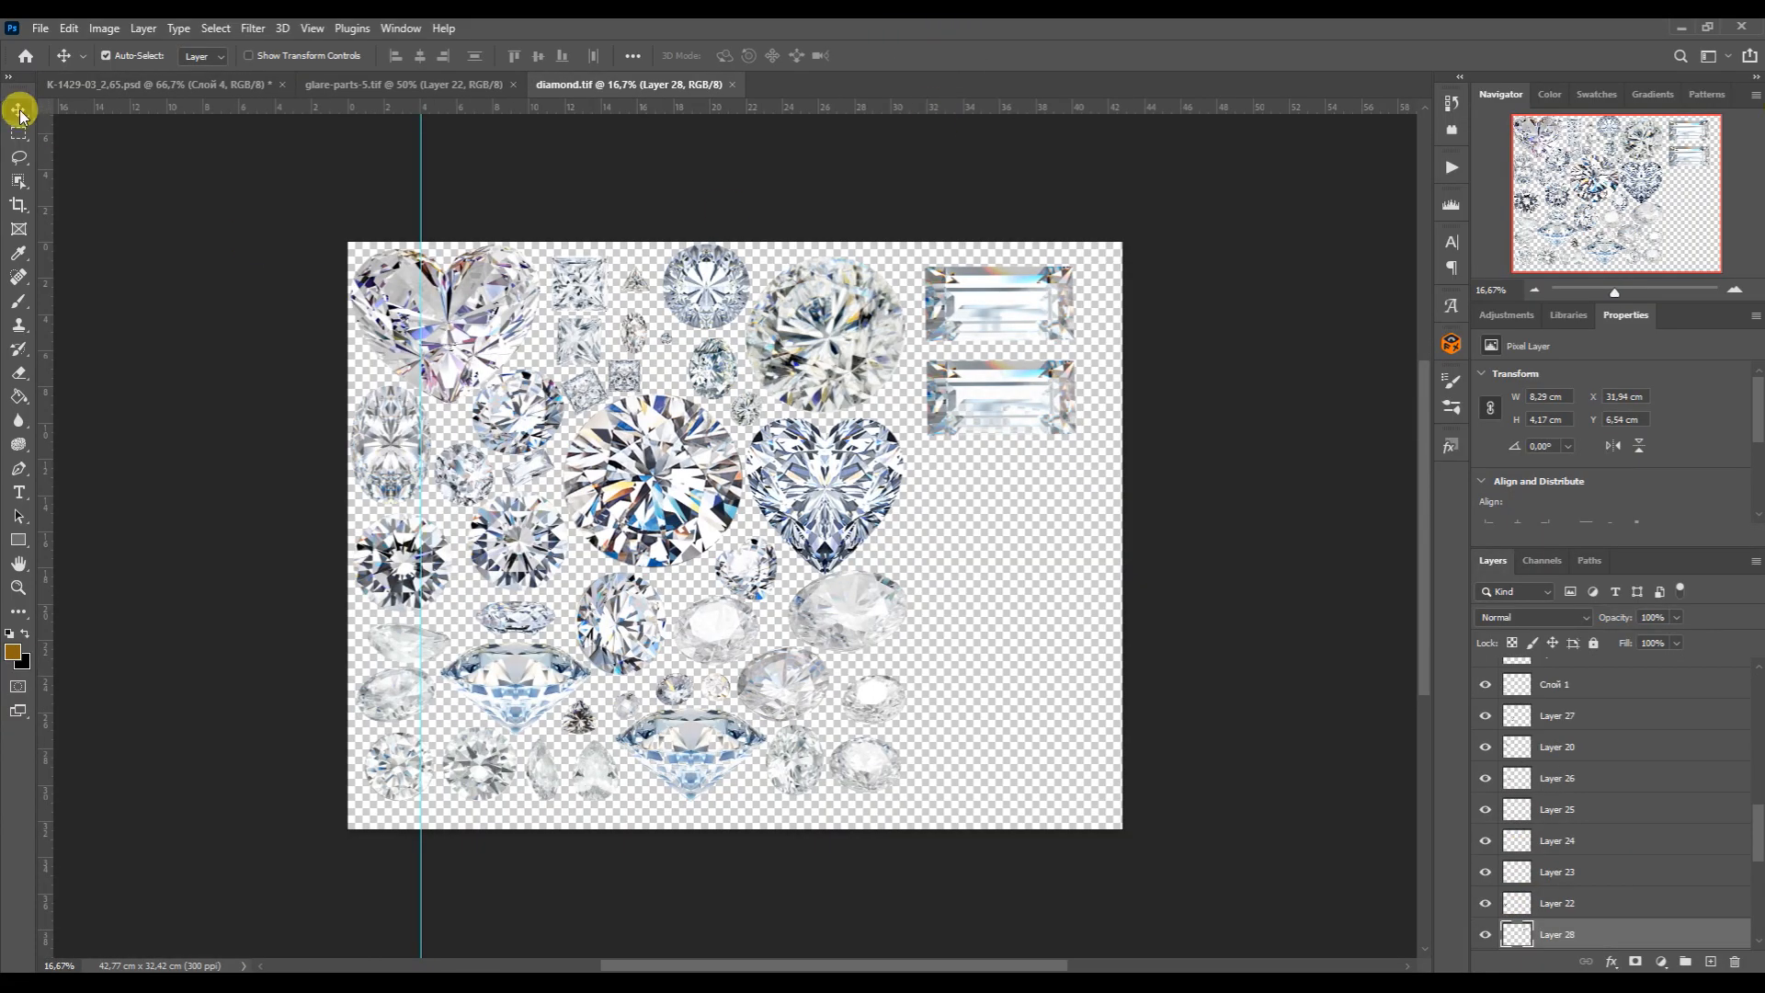
# Copy a round diamond from diamond.tif onto the cluster's central stone, scale it to fit, and clip it to Слой 4
pyautogui.click(416, 84)
pyautogui.moveTo(416, 84); pyautogui.dragTo(747, 396)
pyautogui.hotkey('ctrl', 't')
pyautogui.moveTo(976, 517); pyautogui.dragTo(875, 174)
pyautogui.moveTo(855, 351); pyautogui.dragTo(867, 471)
pyautogui.moveTo(762, 693); pyautogui.dragTo(761, 449)
pyautogui.moveTo(800, 366)
pyautogui.mouseDown()
pyautogui.moveTo(778, 363)
pyautogui.moveTo(780, 387)
pyautogui.moveTo(779, 365)
pyautogui.mouseUp()
pyautogui.moveTo(742, 448); pyautogui.dragTo(744, 415)
pyautogui.press('Return')
pyautogui.keyDown('alt'); pyautogui.click(1509, 691); pyautogui.keyUp('alt')
# Duplicate the diamond onto the cluster's front-center and neighboring front-right stones, resizing the copies to fit
pyautogui.click(1734, 289)
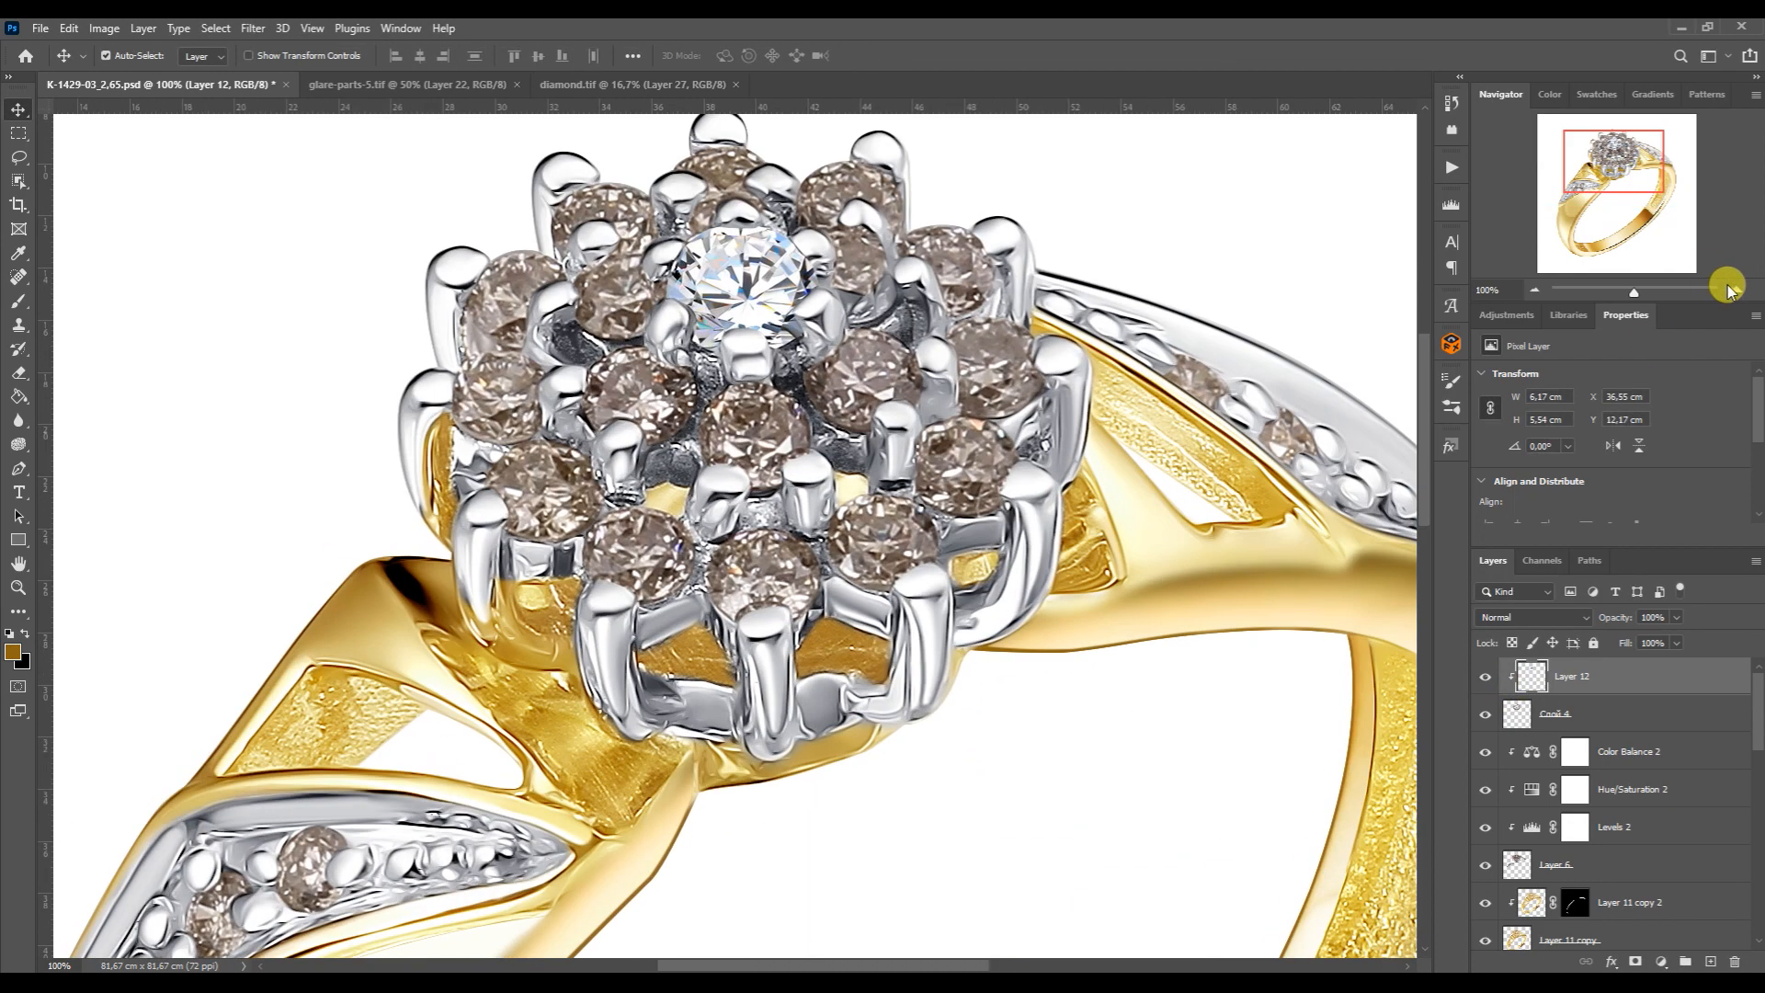
pyautogui.hotkey('ctrl', 't')
pyautogui.moveTo(826, 366); pyautogui.dragTo(757, 584)
pyautogui.click(911, 56)
pyautogui.hotkey('ctrl', 't')
pyautogui.moveTo(762, 501); pyautogui.dragTo(824, 524)
pyautogui.click(911, 56)
pyautogui.moveTo(765, 581); pyautogui.dragTo(886, 544)
# Cover the remaining outer-right, inner-right and upper-right cluster stones with resized diamond copies
pyautogui.moveTo(886, 544); pyautogui.dragTo(1036, 416)
pyautogui.moveTo(956, 467); pyautogui.dragTo(964, 267)
pyautogui.hotkey('ctrl', 't')
pyautogui.press('Return')
pyautogui.hotkey('ctrl', 't')
pyautogui.moveTo(947, 322); pyautogui.dragTo(859, 264)
pyautogui.press('Return')
pyautogui.keyDown('alt'); pyautogui.moveTo(858, 264); pyautogui.dragTo(860, 198); pyautogui.keyUp('alt')
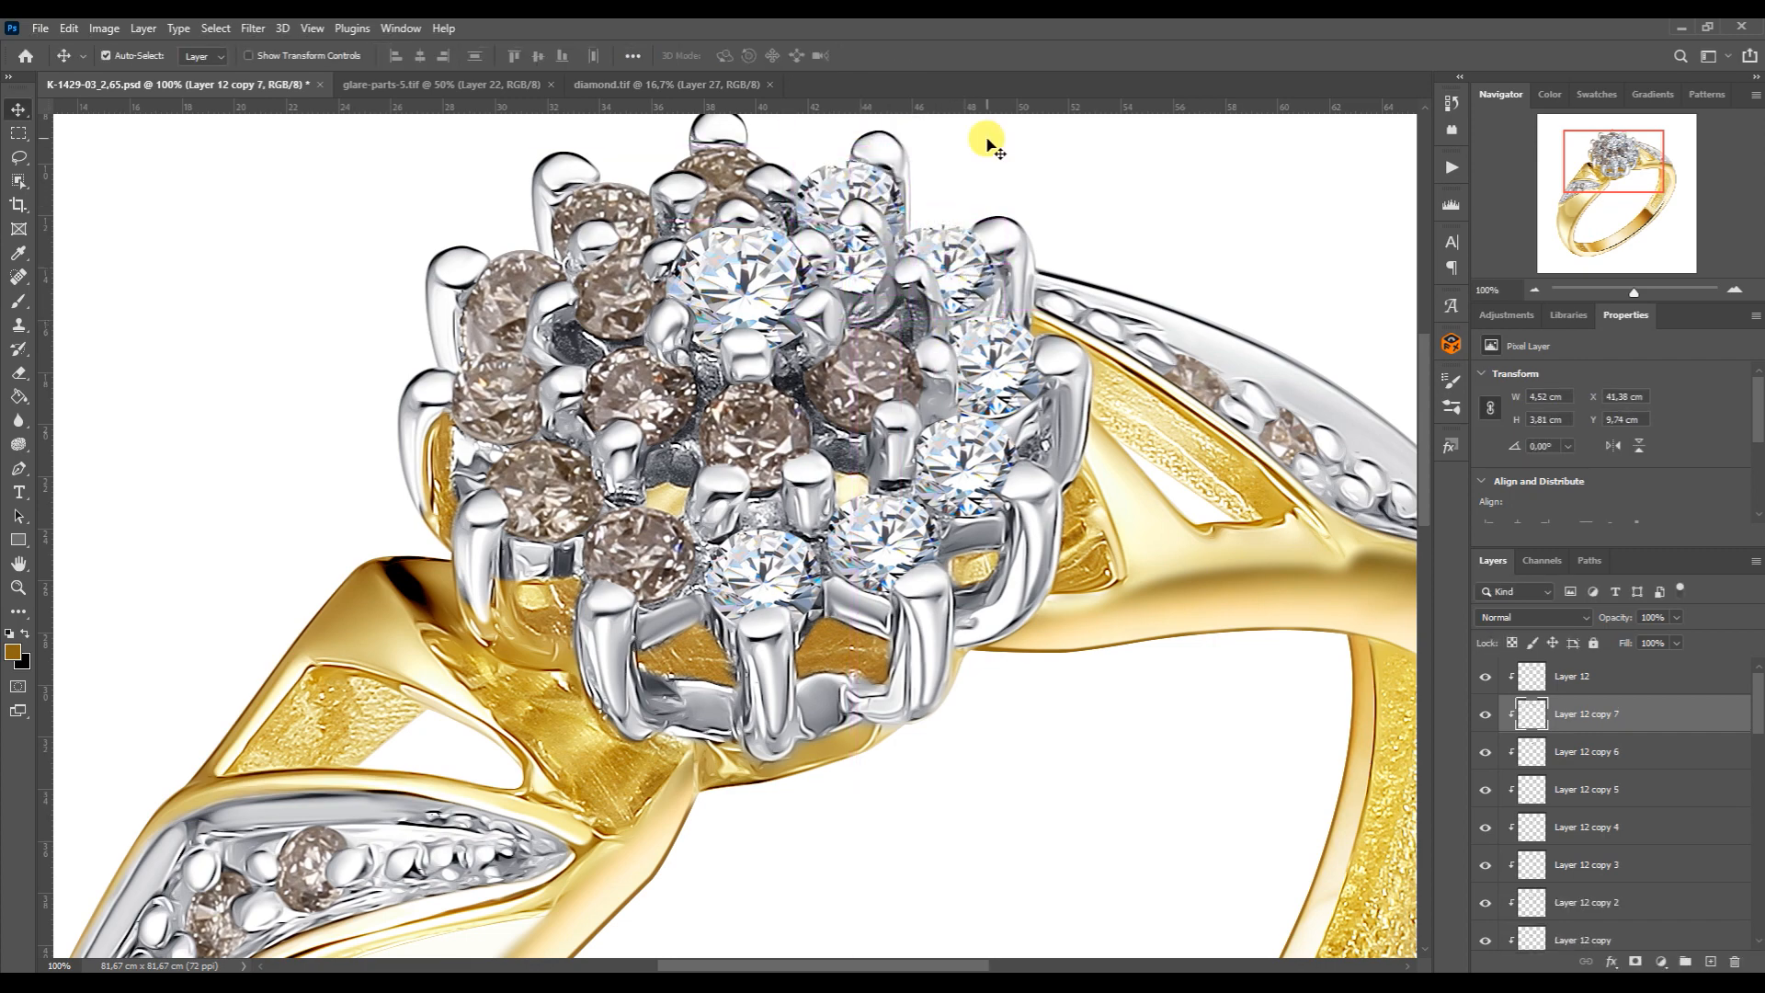
# Duplicate the diamond onto the back and upper-left cluster stones and shrink the inner upper-left copy to fit
pyautogui.moveTo(1527, 717); pyautogui.dragTo(1522, 700)
pyautogui.click(857, 276)
pyautogui.click(848, 187)
pyautogui.keyDown('alt'); pyautogui.moveTo(847, 187); pyautogui.dragTo(607, 210); pyautogui.keyUp('alt')
pyautogui.keyDown('alt'); pyautogui.moveTo(607, 209); pyautogui.dragTo(623, 286); pyautogui.keyUp('alt')
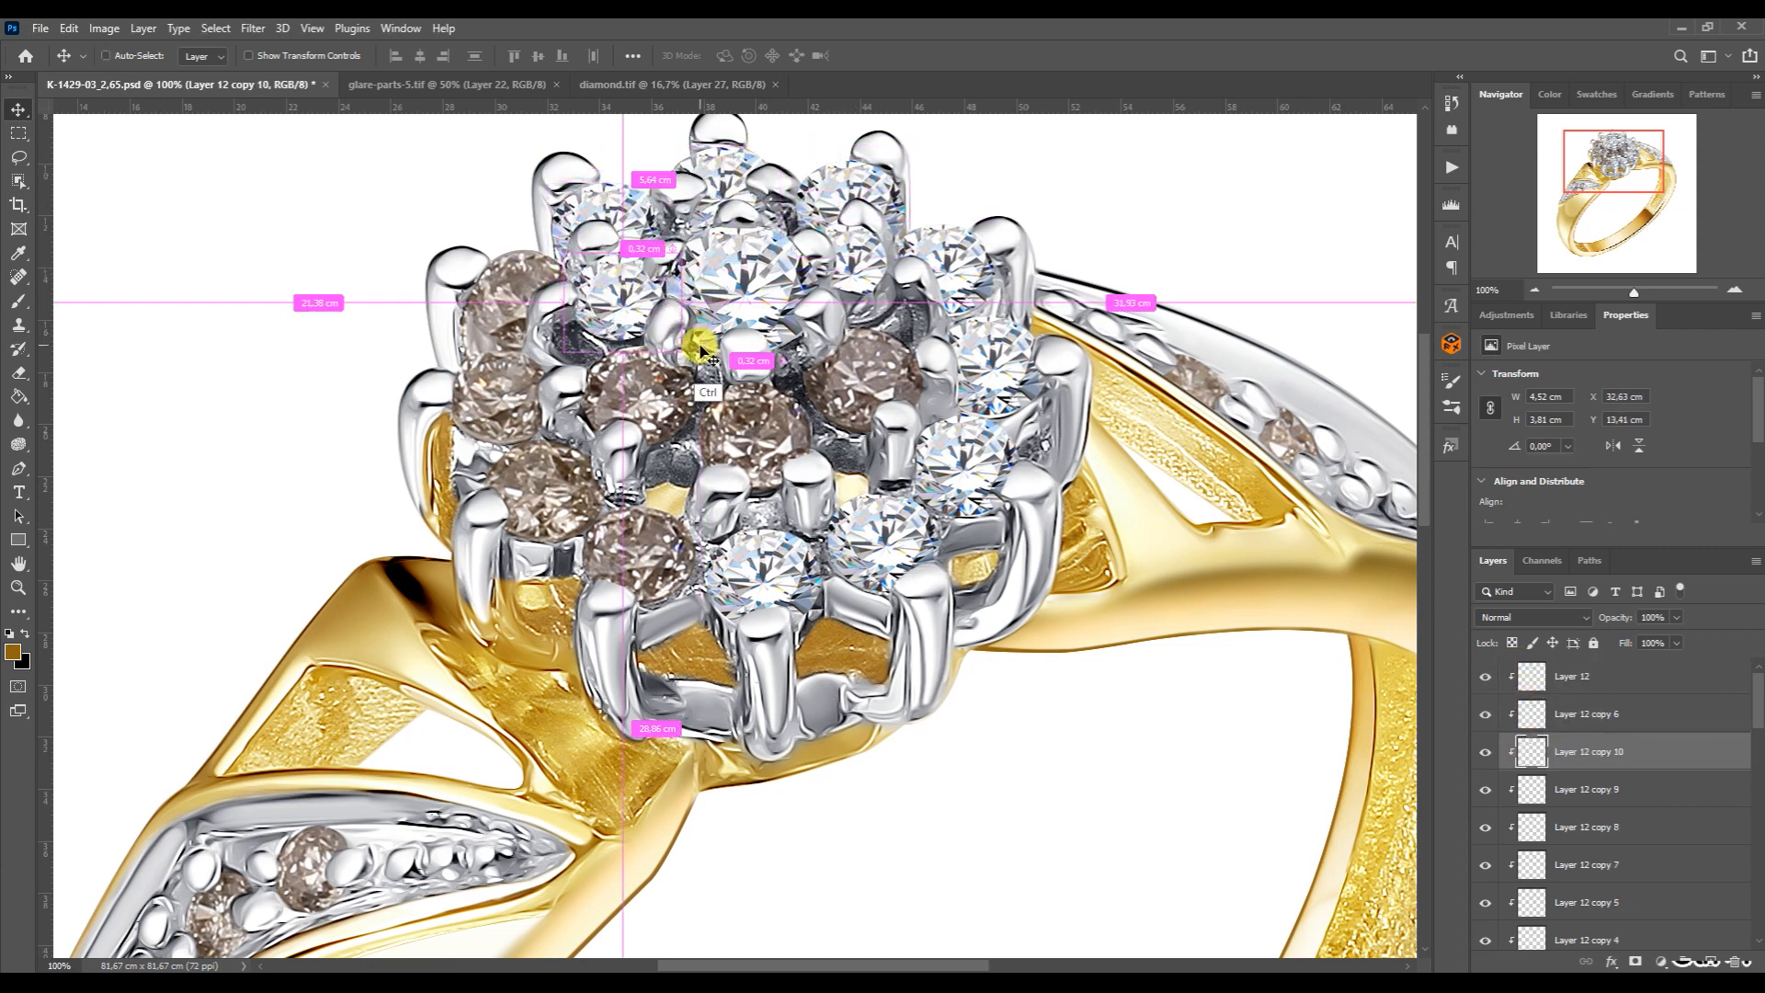
pyautogui.hotkey('ctrl', 't')
pyautogui.moveTo(626, 350); pyautogui.dragTo(629, 343)
pyautogui.doubleClick(676, 278)
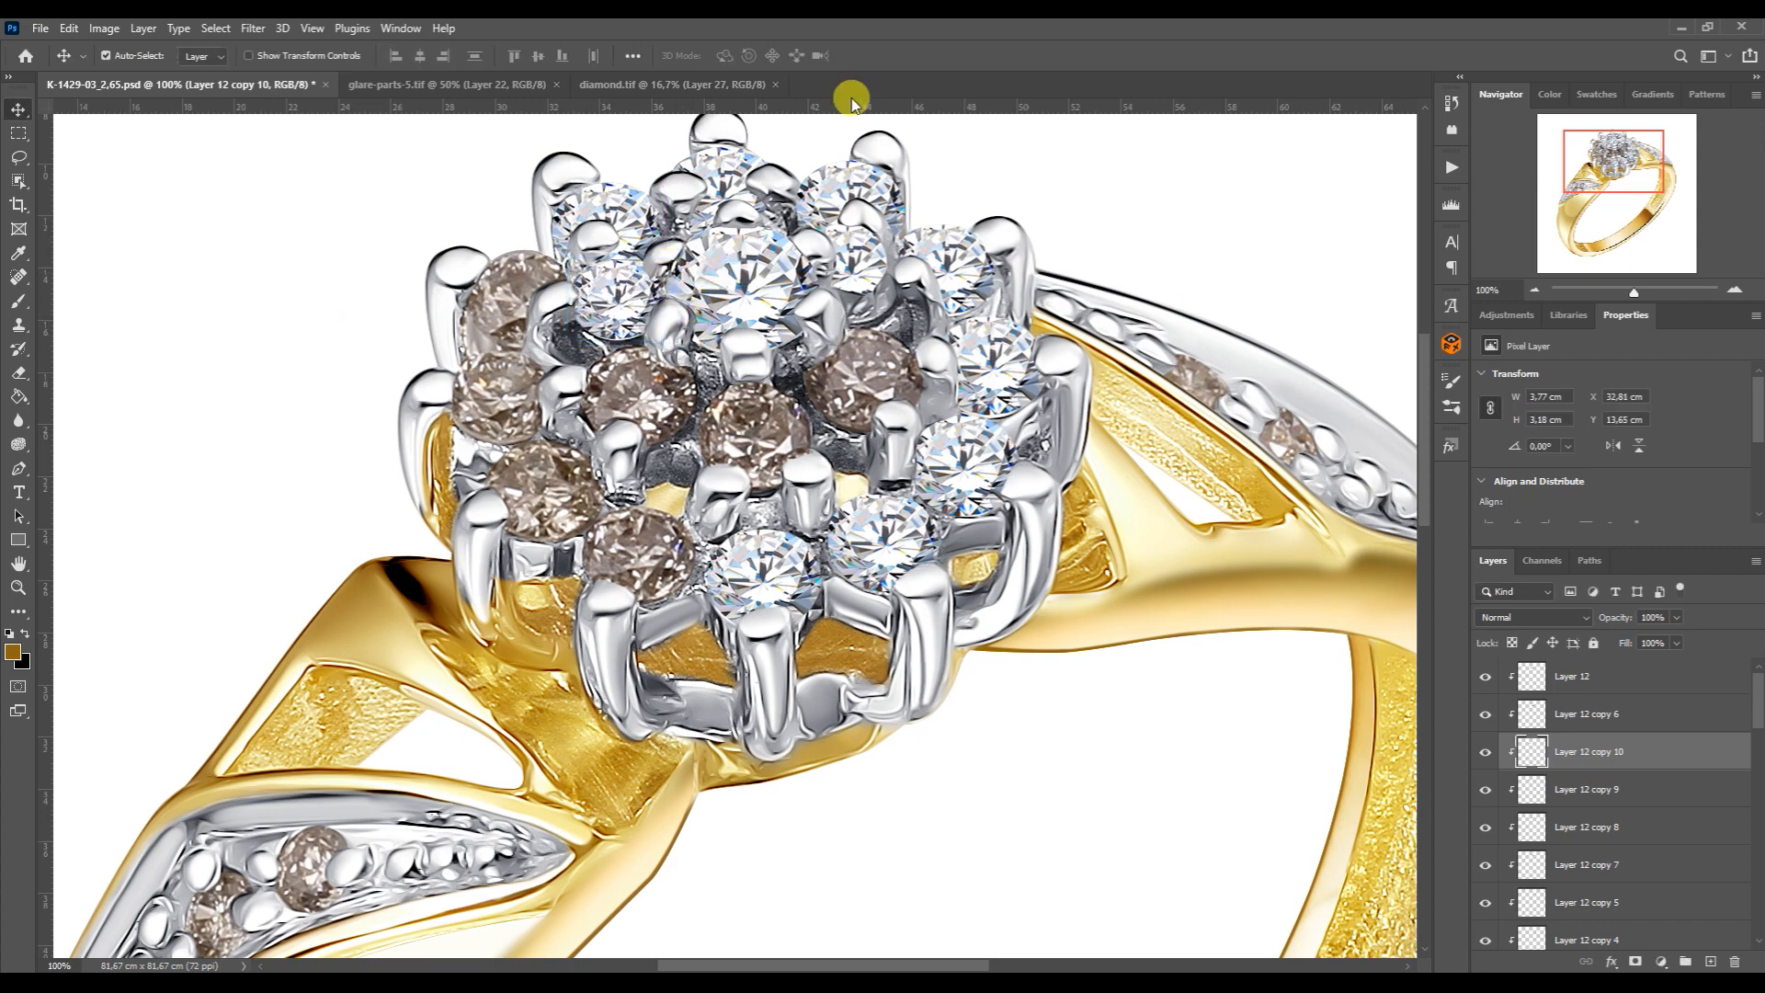
# Touch up the stone layer Слой 4 with the Eraser between the two outer-left stones
pyautogui.click(504, 308)
pyautogui.click(18, 372)
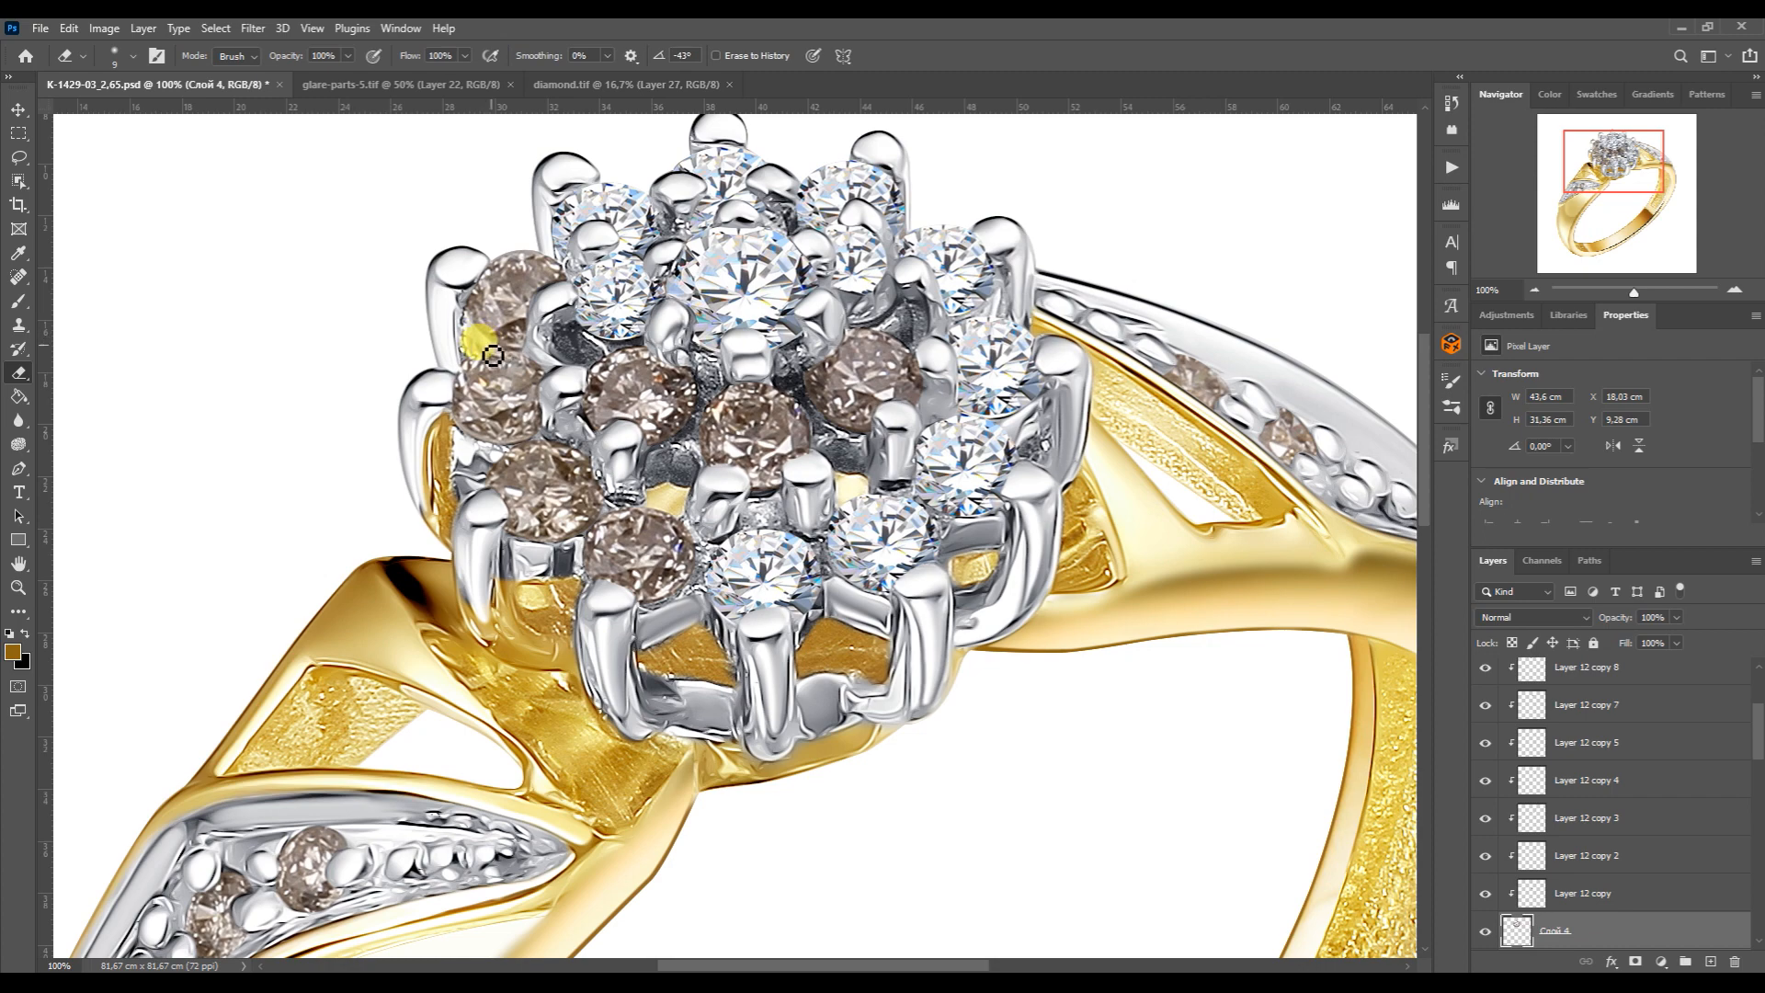
pyautogui.click(18, 110)
# Cover the cluster's remaining left and inner stones with duplicated diamonds, transforming the copies to fit
pyautogui.moveTo(633, 206)
pyautogui.keyDown('alt'); pyautogui.mouseDown()
pyautogui.moveTo(548, 274)
pyautogui.moveTo(533, 391)
pyautogui.moveTo(658, 395)
pyautogui.moveTo(695, 444)
pyautogui.mouseUp(); pyautogui.keyUp('alt')
pyautogui.hotkey('ctrl', 't')
pyautogui.click(645, 309)
pyautogui.keyDown('alt'); pyautogui.moveTo(503, 403); pyautogui.dragTo(878, 390); pyautogui.keyUp('alt')
pyautogui.press('Down')
pyautogui.press('Down')
pyautogui.hotkey('ctrl', 't')
pyautogui.click(711, 557)
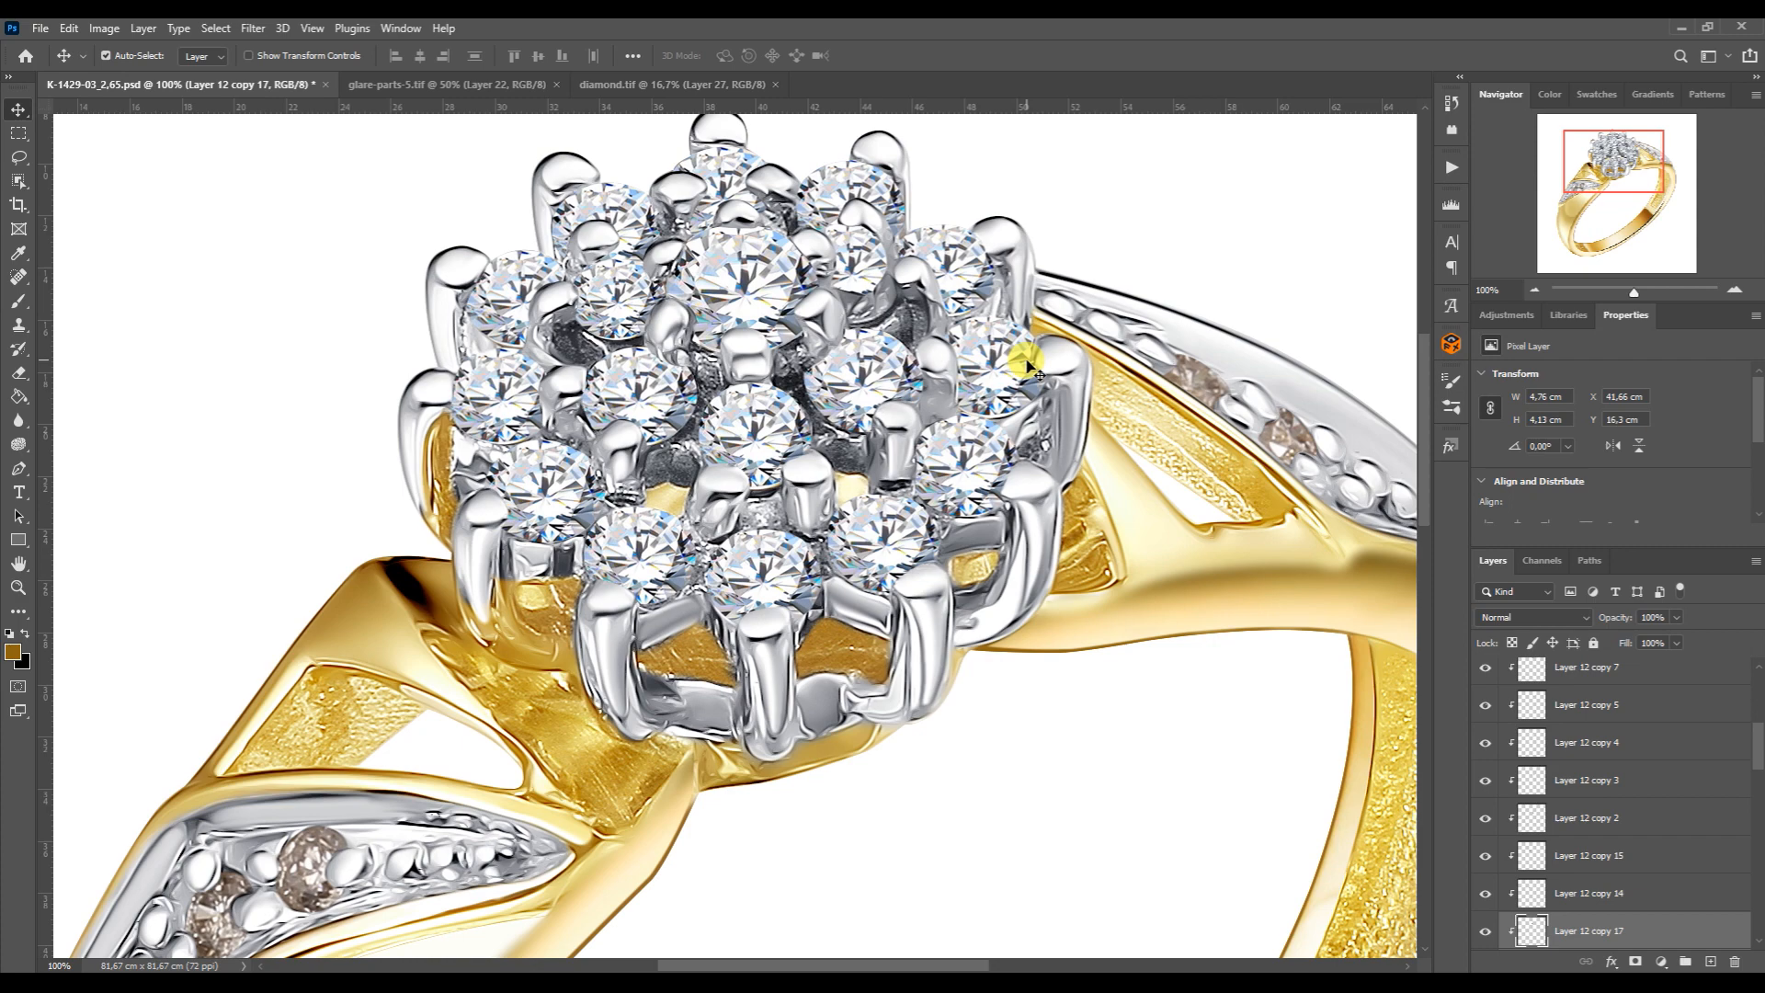
# Duplicate diamonds onto the two small stones of the left shoulder, narrowing and rotating them to fit
pyautogui.moveTo(1590, 161); pyautogui.dragTo(1558, 176)
pyautogui.keyDown('alt'); pyautogui.moveTo(1105, 338); pyautogui.dragTo(682, 653); pyautogui.keyUp('alt')
pyautogui.hotkey('ctrl', 't')
pyautogui.moveTo(731, 726); pyautogui.dragTo(761, 623)
pyautogui.moveTo(737, 661)
pyautogui.mouseDown()
pyautogui.moveTo(756, 668)
pyautogui.moveTo(728, 649)
pyautogui.mouseUp()
pyautogui.moveTo(730, 595); pyautogui.dragTo(713, 595)
pyautogui.moveTo(702, 709); pyautogui.dragTo(571, 674)
pyautogui.click(646, 551)
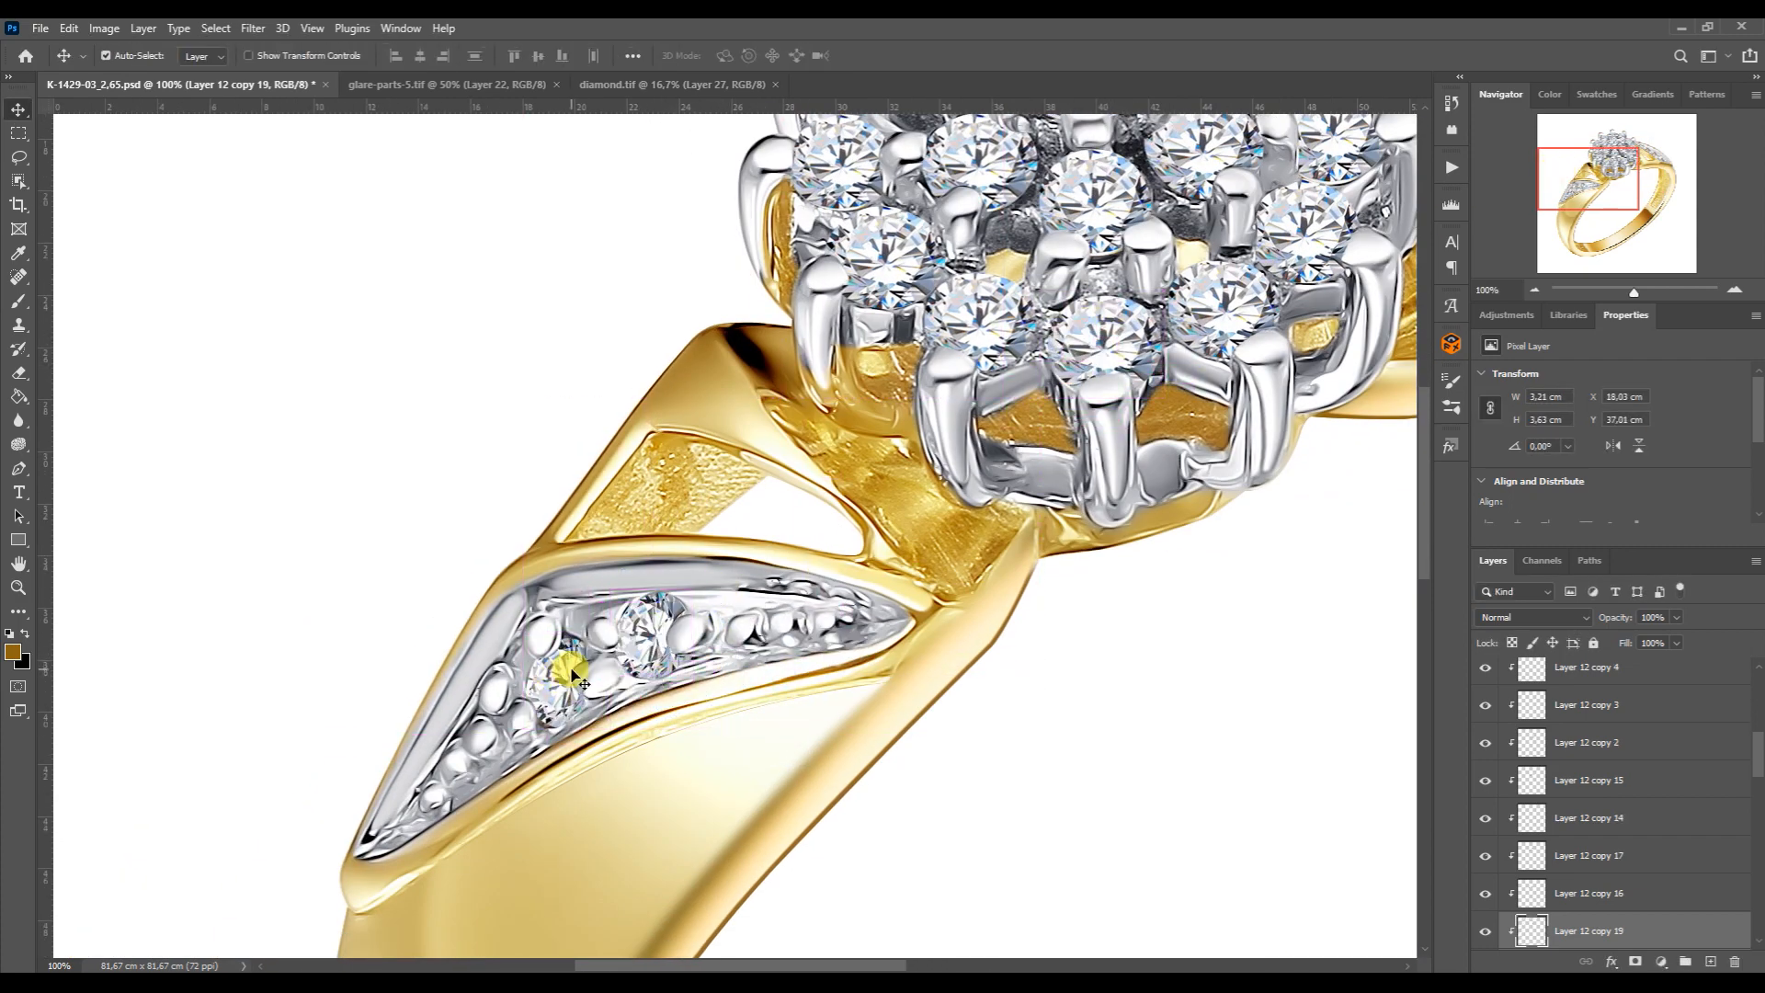
# Copy another diamond from diamond.tif to the right shoulder and fit it and a duplicate over the two small stones
pyautogui.moveTo(1075, 365); pyautogui.dragTo(708, 524)
pyautogui.keyDown('alt'); pyautogui.moveTo(928, 429); pyautogui.dragTo(1259, 391); pyautogui.keyUp('alt')
pyautogui.click(666, 85)
pyautogui.moveTo(507, 664); pyautogui.dragTo(933, 357)
pyautogui.hotkey('ctrl', 't')
pyautogui.moveTo(1145, 249); pyautogui.dragTo(1174, 398)
pyautogui.moveTo(692, 176); pyautogui.dragTo(927, 468)
pyautogui.moveTo(975, 524); pyautogui.dragTo(764, 356)
pyautogui.moveTo(877, 341); pyautogui.dragTo(878, 352)
pyautogui.moveTo(815, 374); pyautogui.dragTo(862, 398)
pyautogui.press('Return')
pyautogui.hotkey('ctrl', 't')
pyautogui.moveTo(961, 493); pyautogui.dragTo(966, 500)
pyautogui.press('Return')
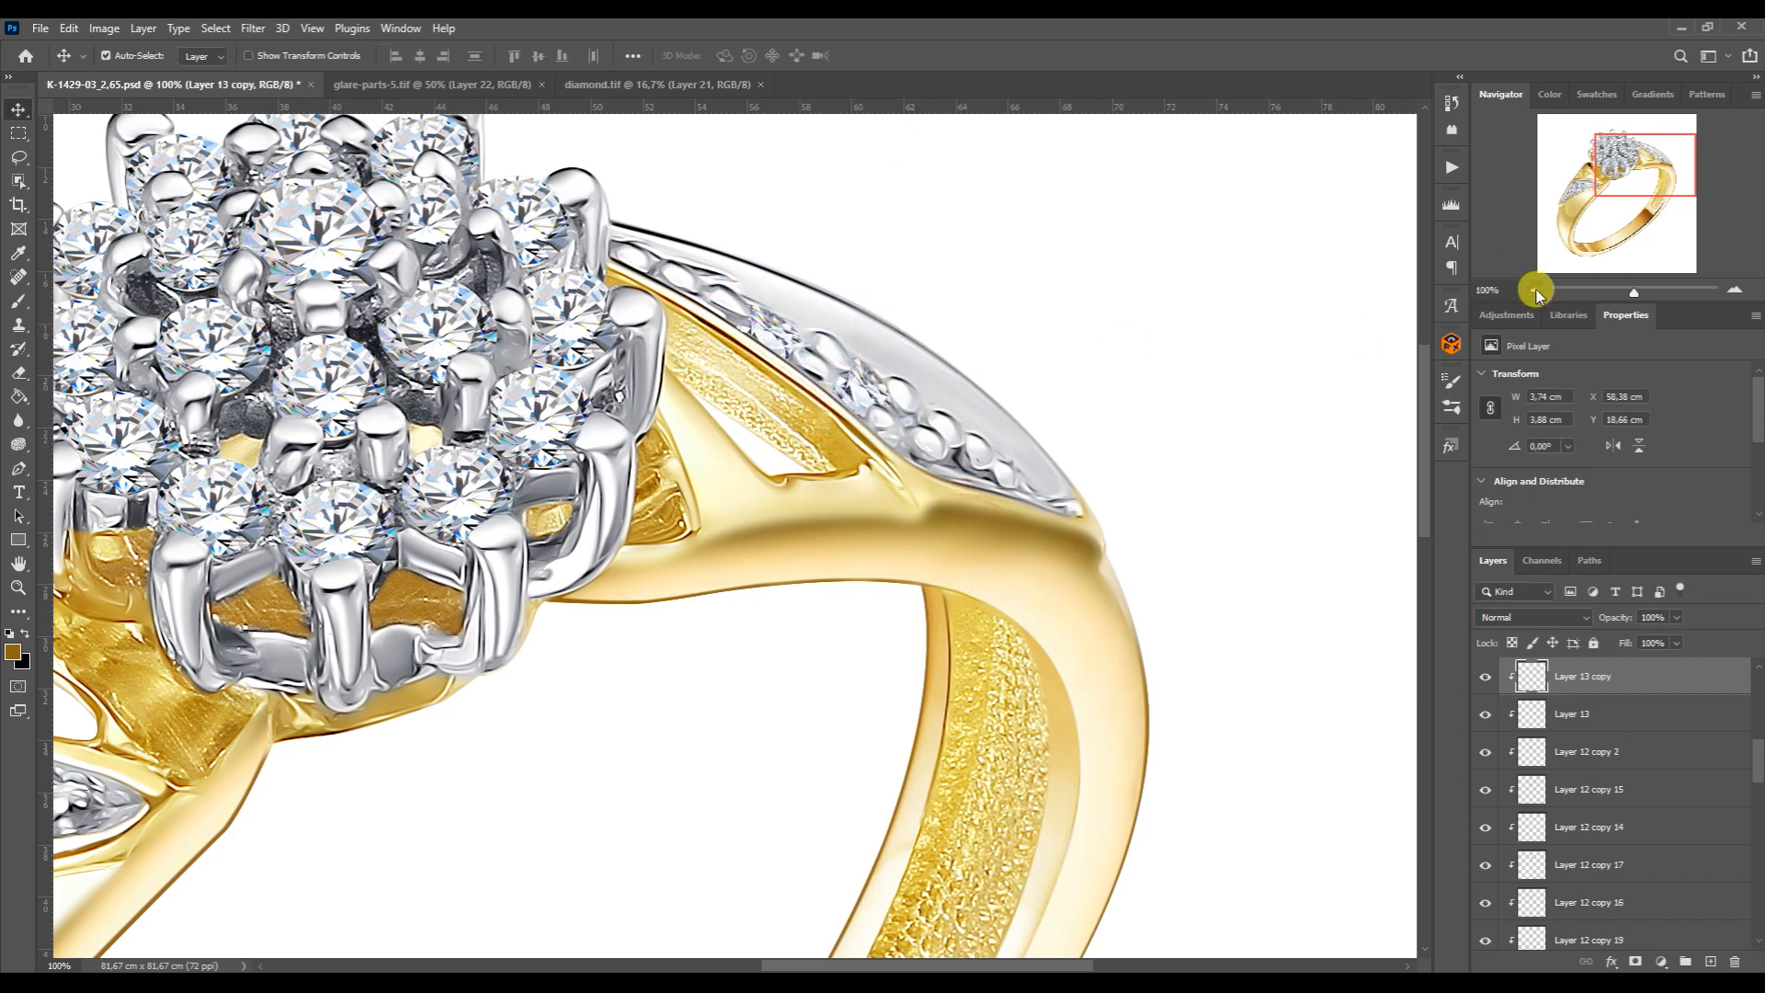
# Group all the ring layers above Layer 7, duplicate the group, and merge the duplicate into one layer
pyautogui.click(1535, 289)
pyautogui.click(1534, 289)
pyautogui.click(1535, 289)
pyautogui.click(1535, 290)
pyautogui.click(1535, 291)
pyautogui.moveTo(1757, 694); pyautogui.dragTo(1760, 899)
pyautogui.keyDown('shift'); pyautogui.click(1617, 842); pyautogui.keyUp('shift')
pyautogui.hotkey('ctrl', 'g')
pyautogui.hotkey('ctrl', 'j')
pyautogui.hotkey('ctrl', 'e')
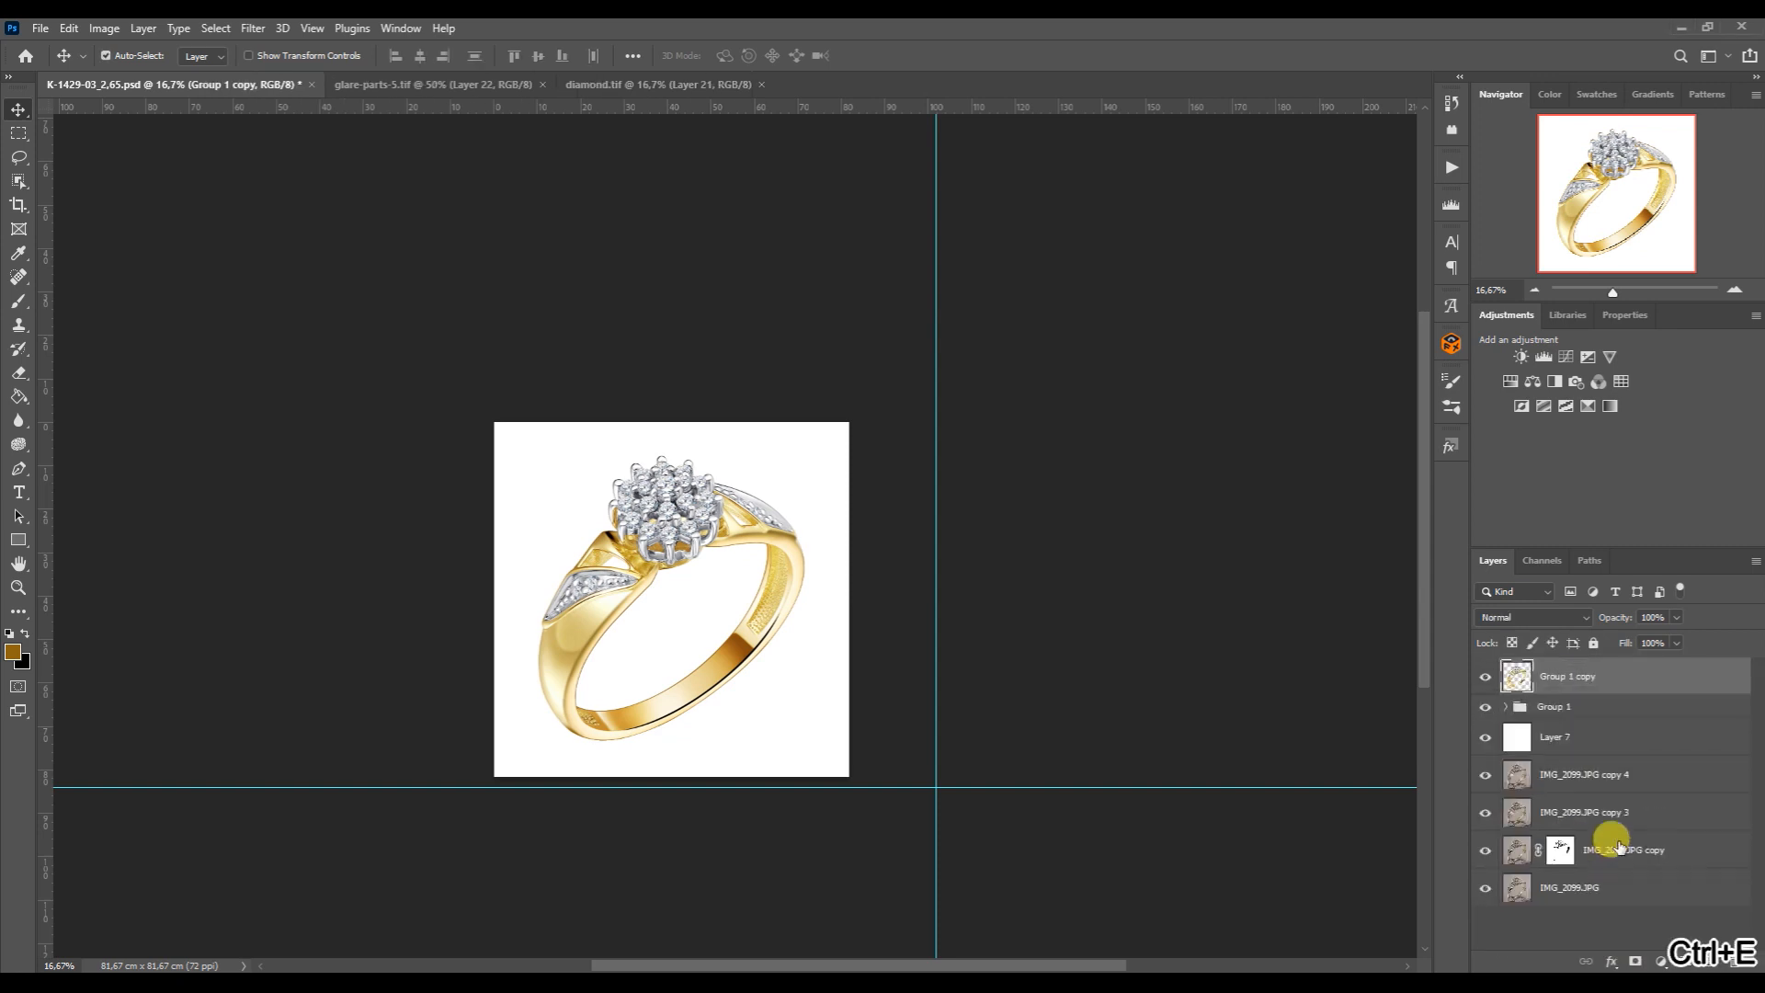
# Duplicate the merged ring, run the Add Sharpness action, and merge the sharpened result with the layer below
pyautogui.click(1734, 291)
pyautogui.hotkey('ctrl', 'j')
pyautogui.hotkey('alt', 'F9')
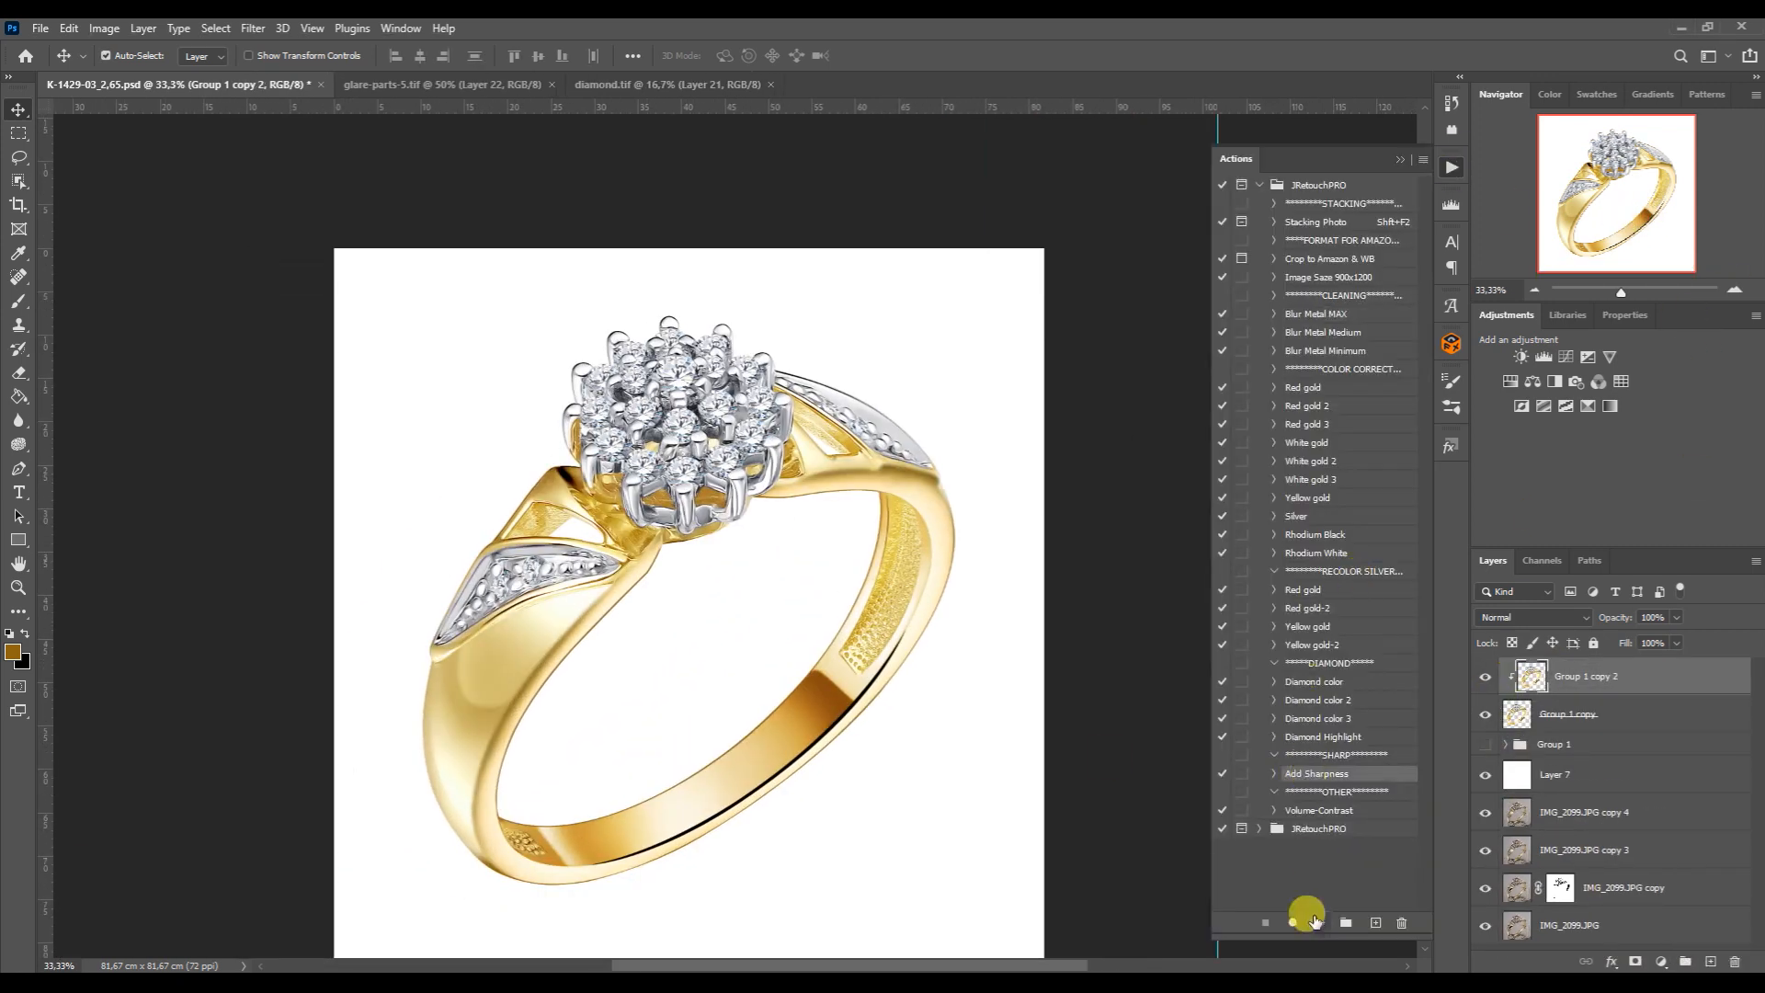
pyautogui.click(1402, 162)
pyautogui.keyDown('shift'); pyautogui.click(1535, 721); pyautogui.keyUp('shift')
pyautogui.hotkey('ctrl', 'e')
# Place vertical and horizontal guides through the canvas center and align the ring to them with Free Transform
pyautogui.click(1533, 291)
pyautogui.click(1529, 728)
pyautogui.moveTo(43, 276); pyautogui.dragTo(700, 364)
pyautogui.moveTo(825, 109); pyautogui.dragTo(826, 634)
pyautogui.click(835, 620)
pyautogui.hotkey('ctrl', 't')
pyautogui.press('Return')
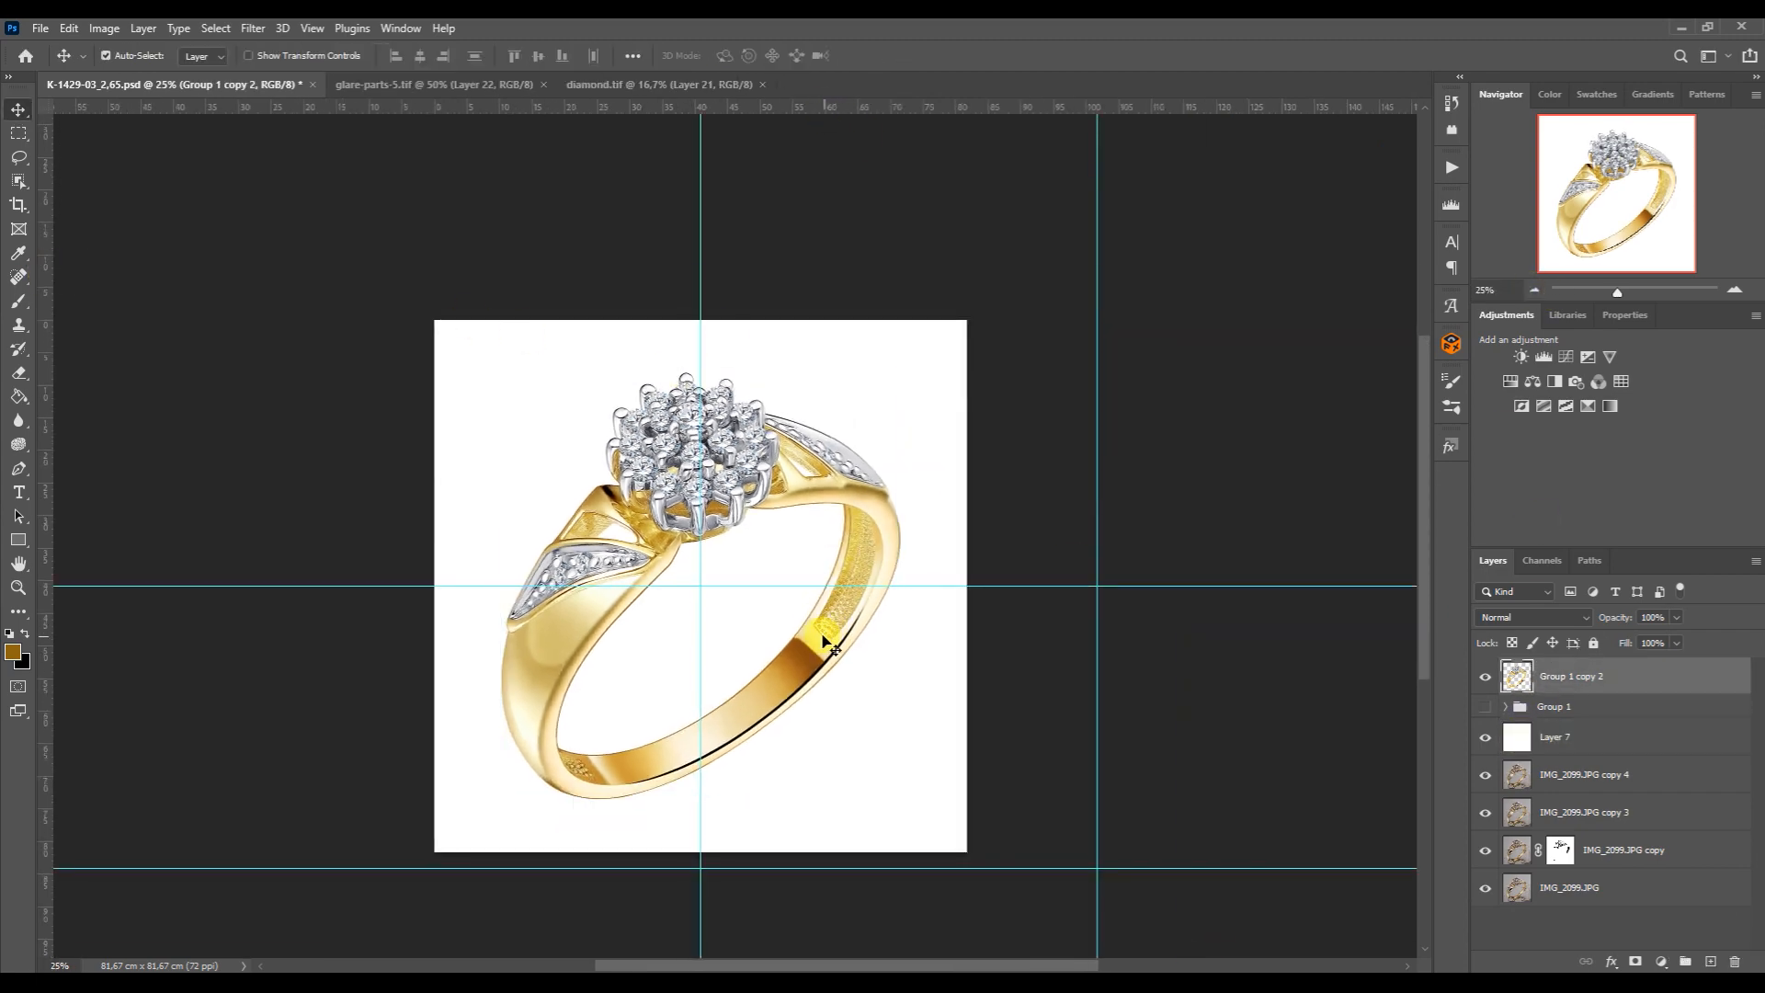
# Open shadow.tif from the shadow folder and place a soft shadow above Layer 7, beneath the ring's lower band
pyautogui.click(754, 645)
pyautogui.moveTo(294, 984)
pyautogui.click(217, 914)
pyautogui.click(634, 164)
pyautogui.click(580, 163)
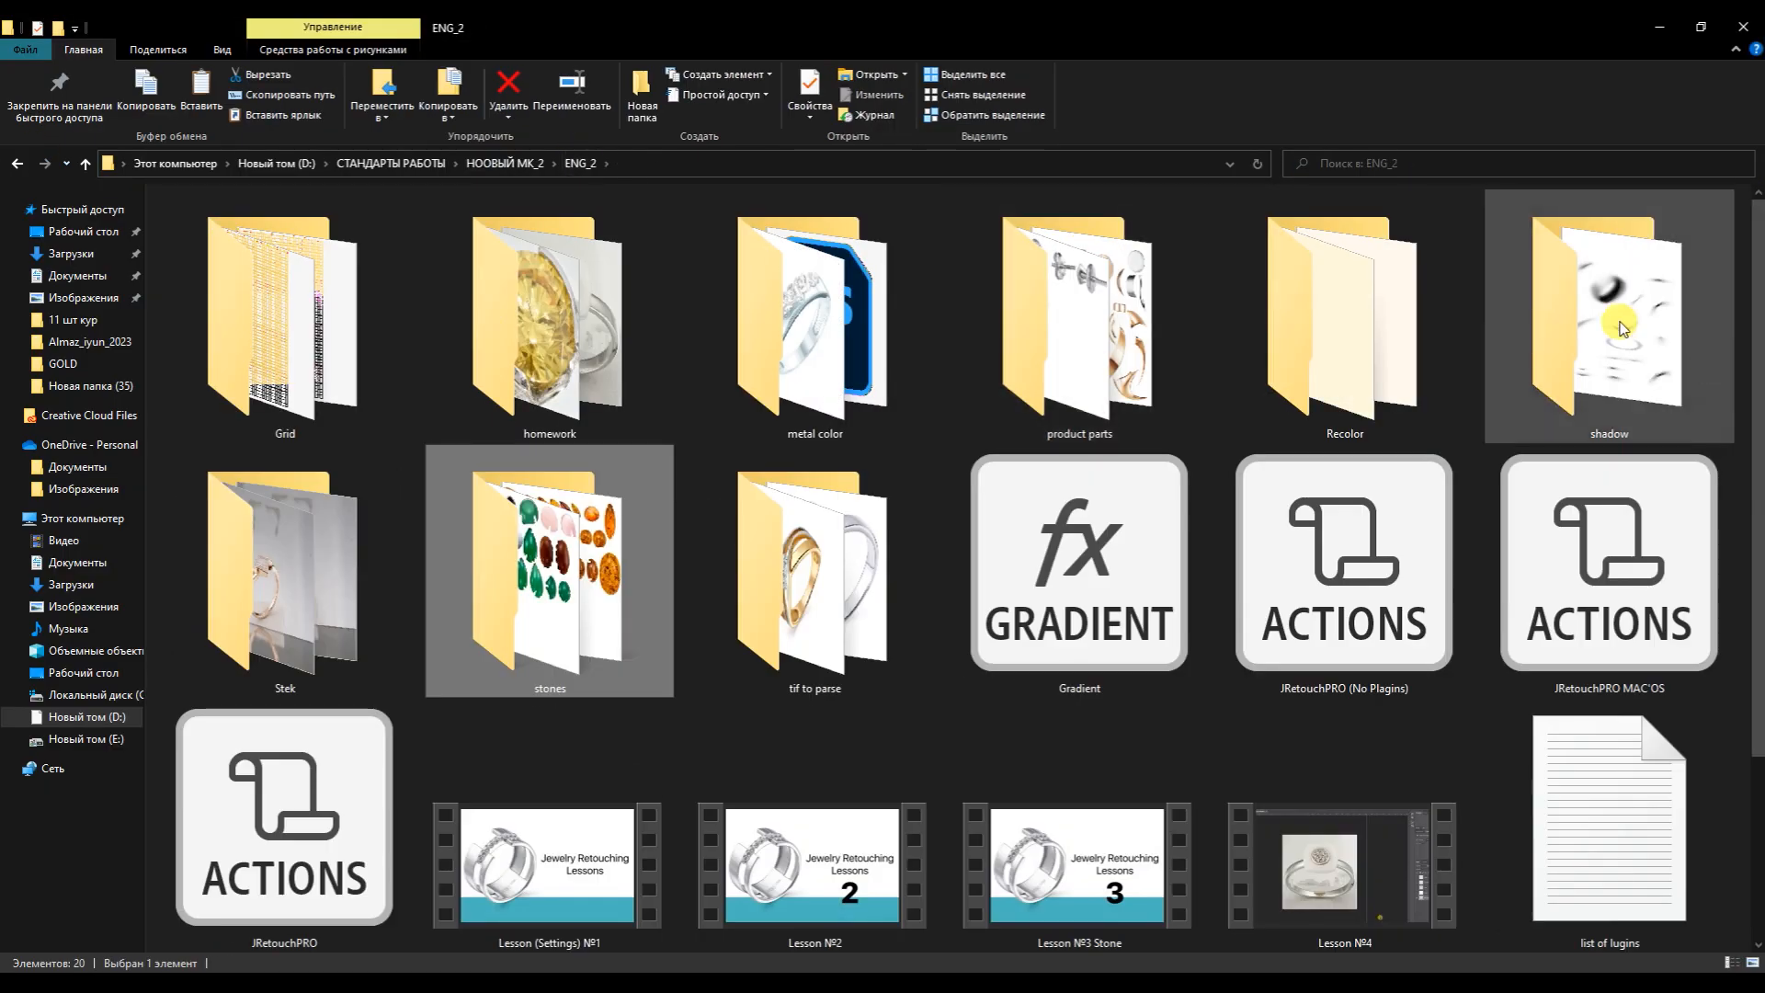
pyautogui.doubleClick(1610, 317)
pyautogui.doubleClick(825, 318)
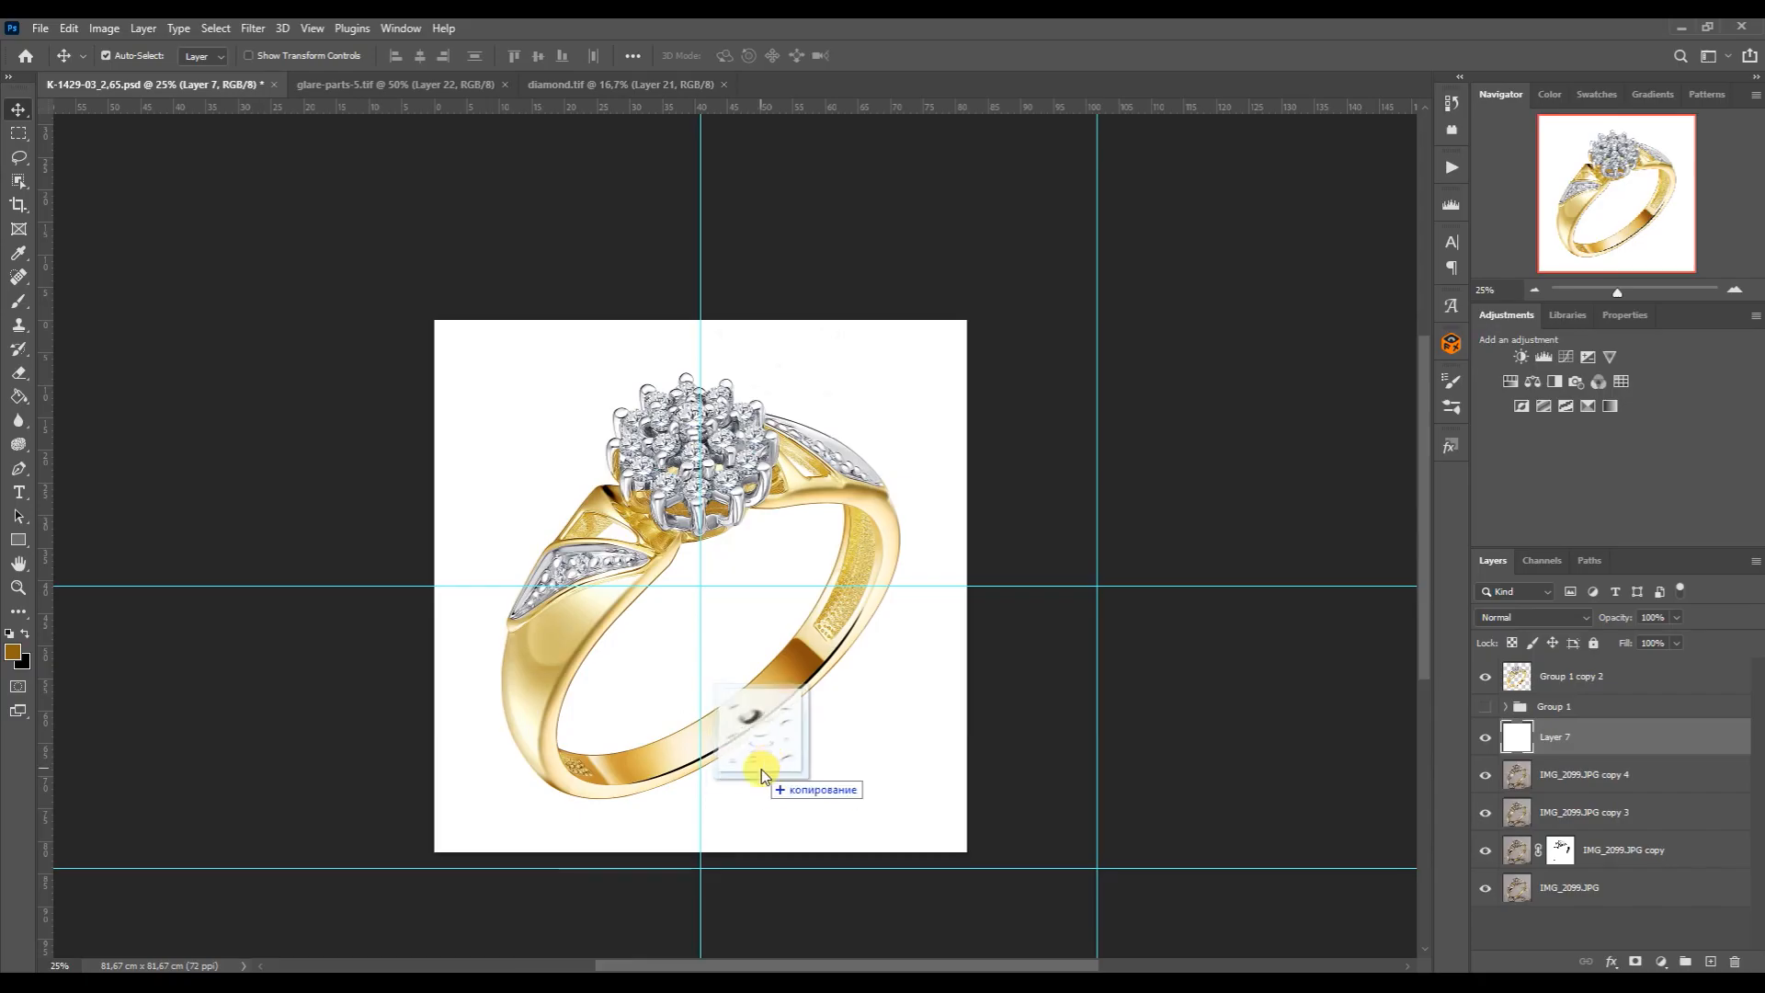
pyautogui.moveTo(927, 502); pyautogui.dragTo(813, 763)
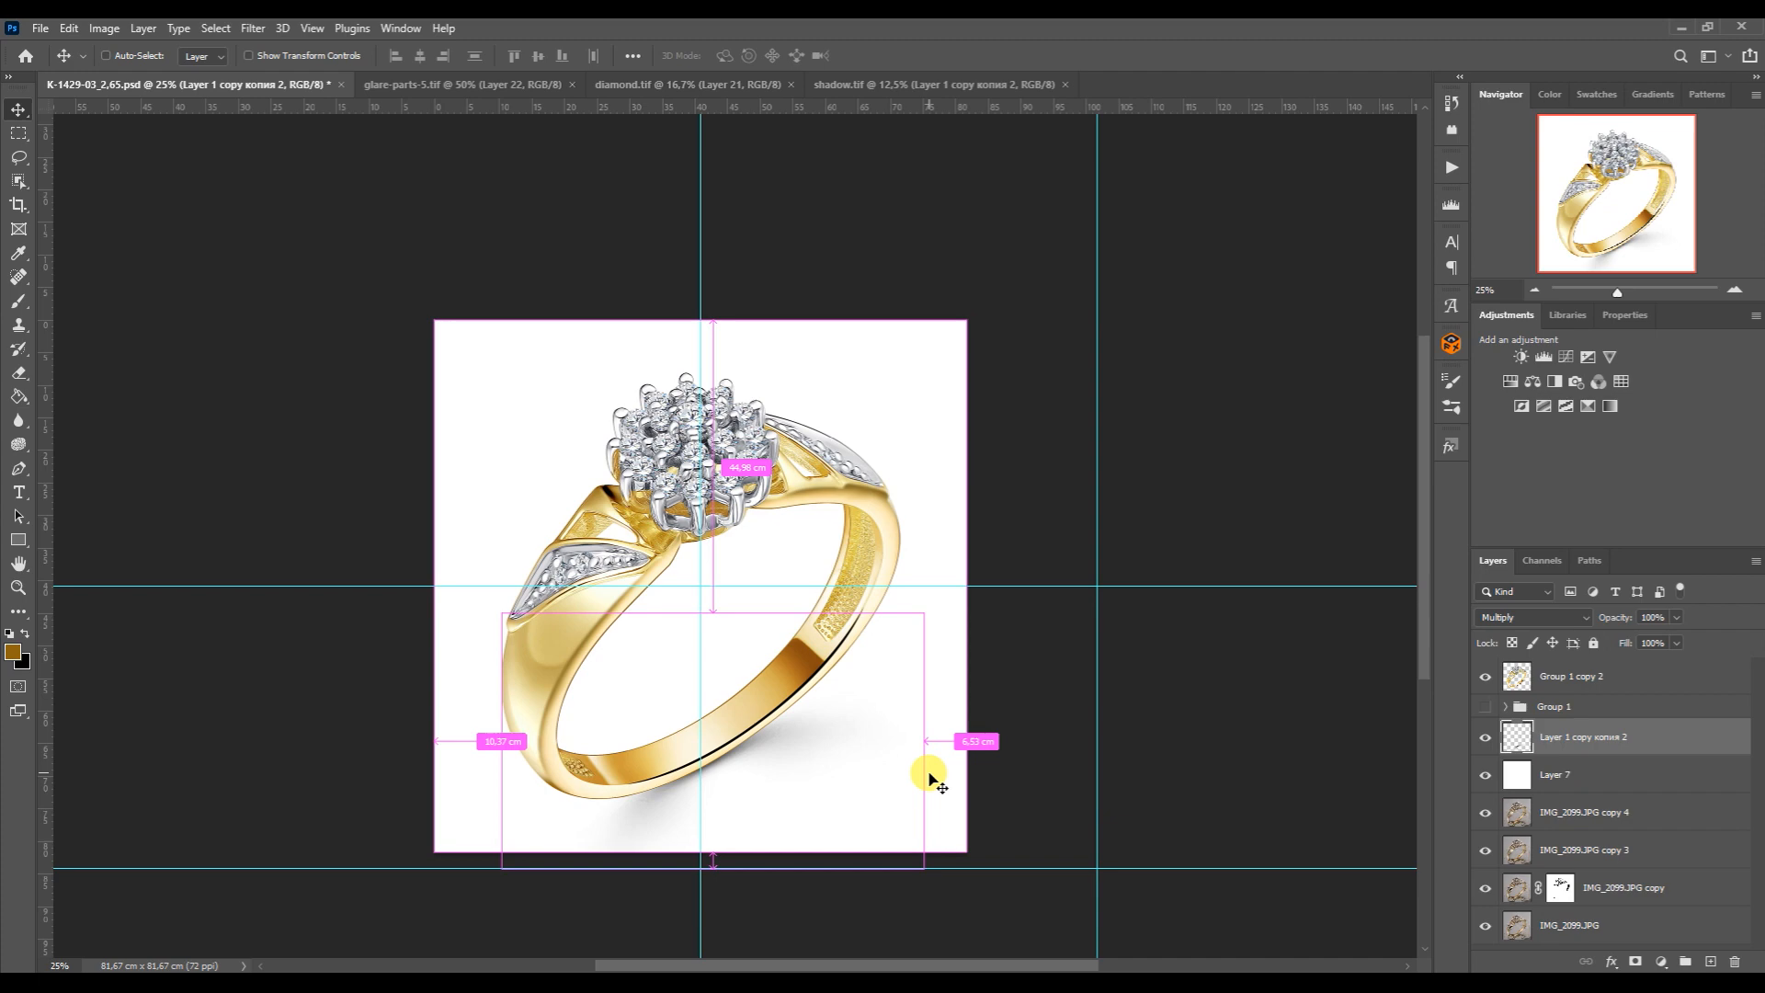
# Group all layers from Layer 7 upward and hide the three IMG_2099.JPG copy layers, leaving the original IMG_2099.JPG visible
pyautogui.keyDown('shift'); pyautogui.click(1508, 773); pyautogui.keyUp('shift')
pyautogui.hotkey('ctrl', 'g')
pyautogui.moveTo(1480, 700); pyautogui.dragTo(1483, 773)
# Compare the retouched ring with the original photo by repeatedly hiding and showing the group of retouched layers
pyautogui.click(1734, 293)
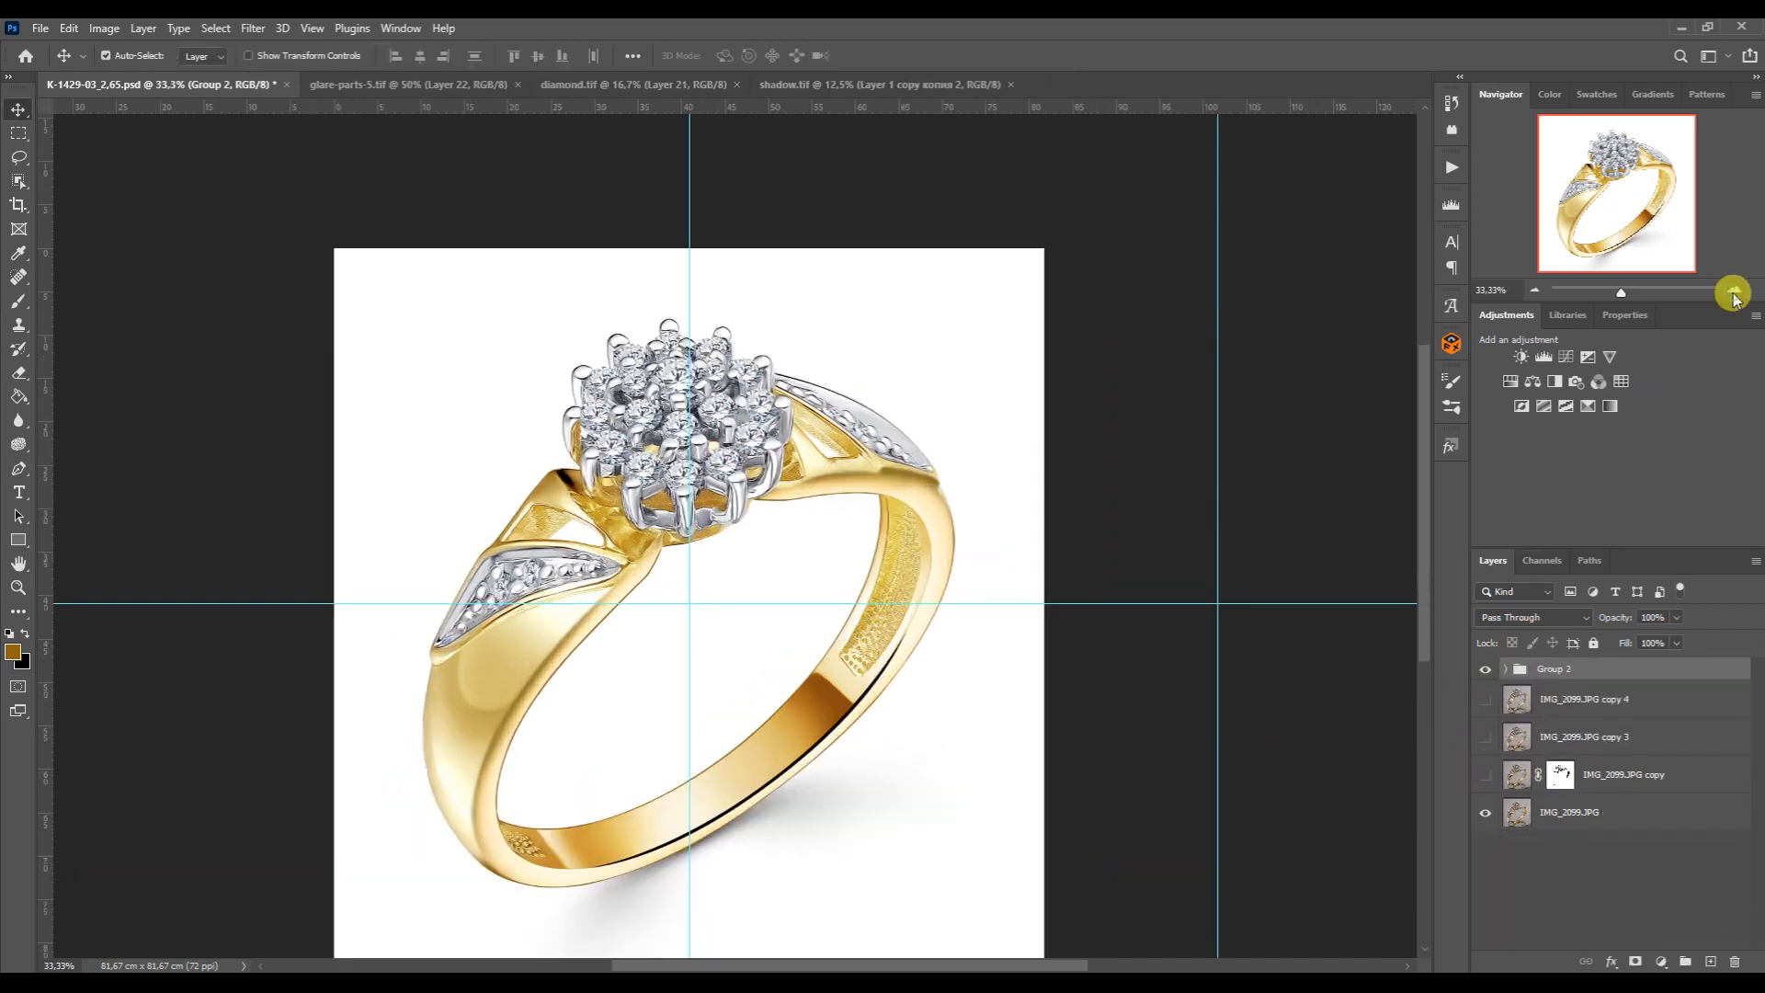
pyautogui.click(1484, 669)
pyautogui.click(1485, 669)
pyautogui.click(1485, 669)
pyautogui.click(1485, 669)
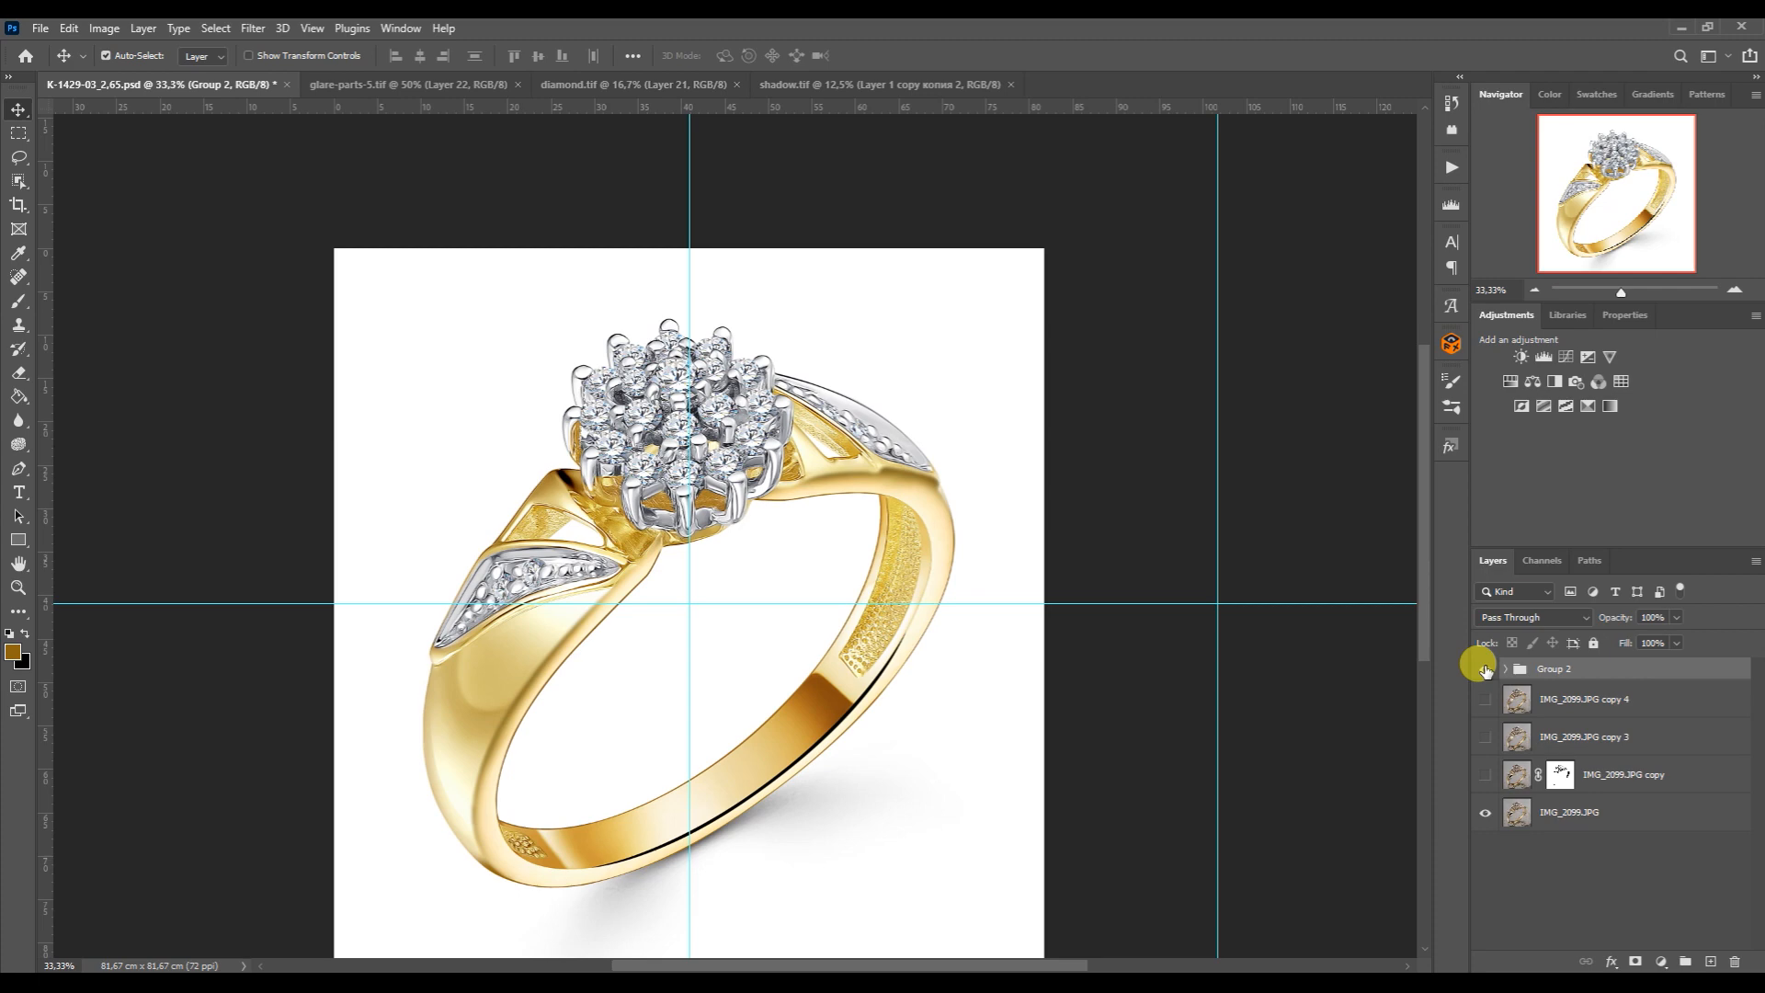
pyautogui.click(1484, 669)
pyautogui.click(1485, 669)
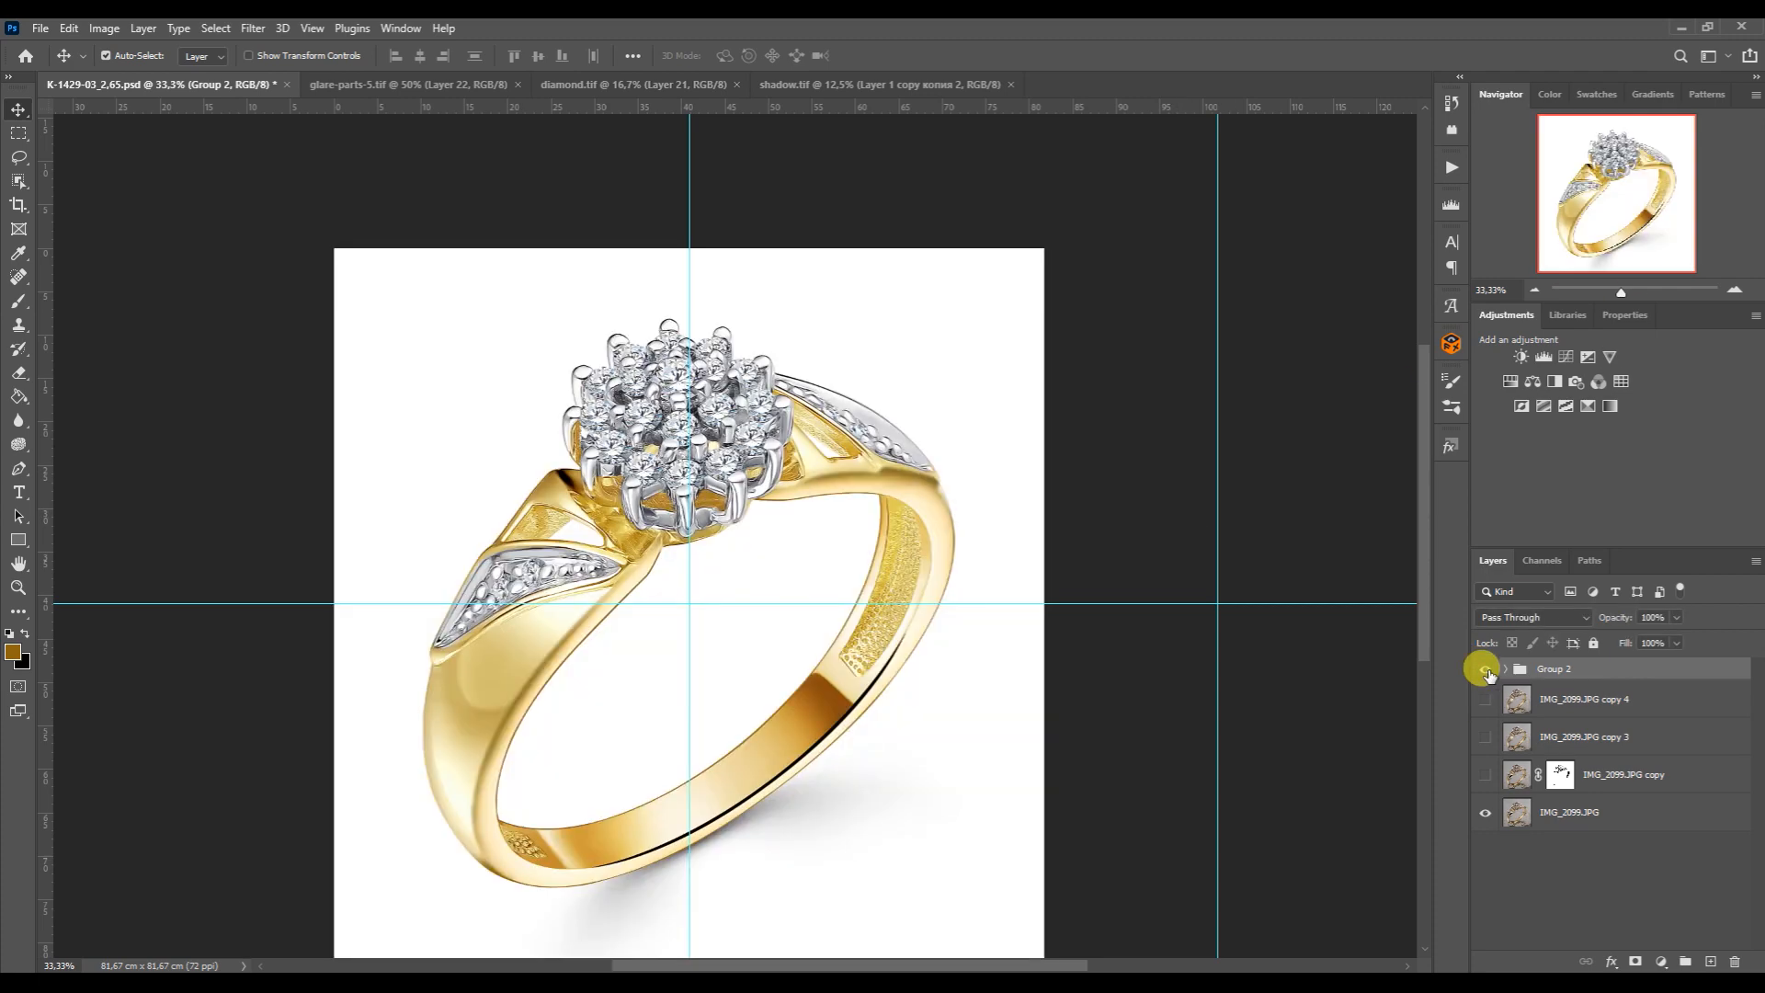